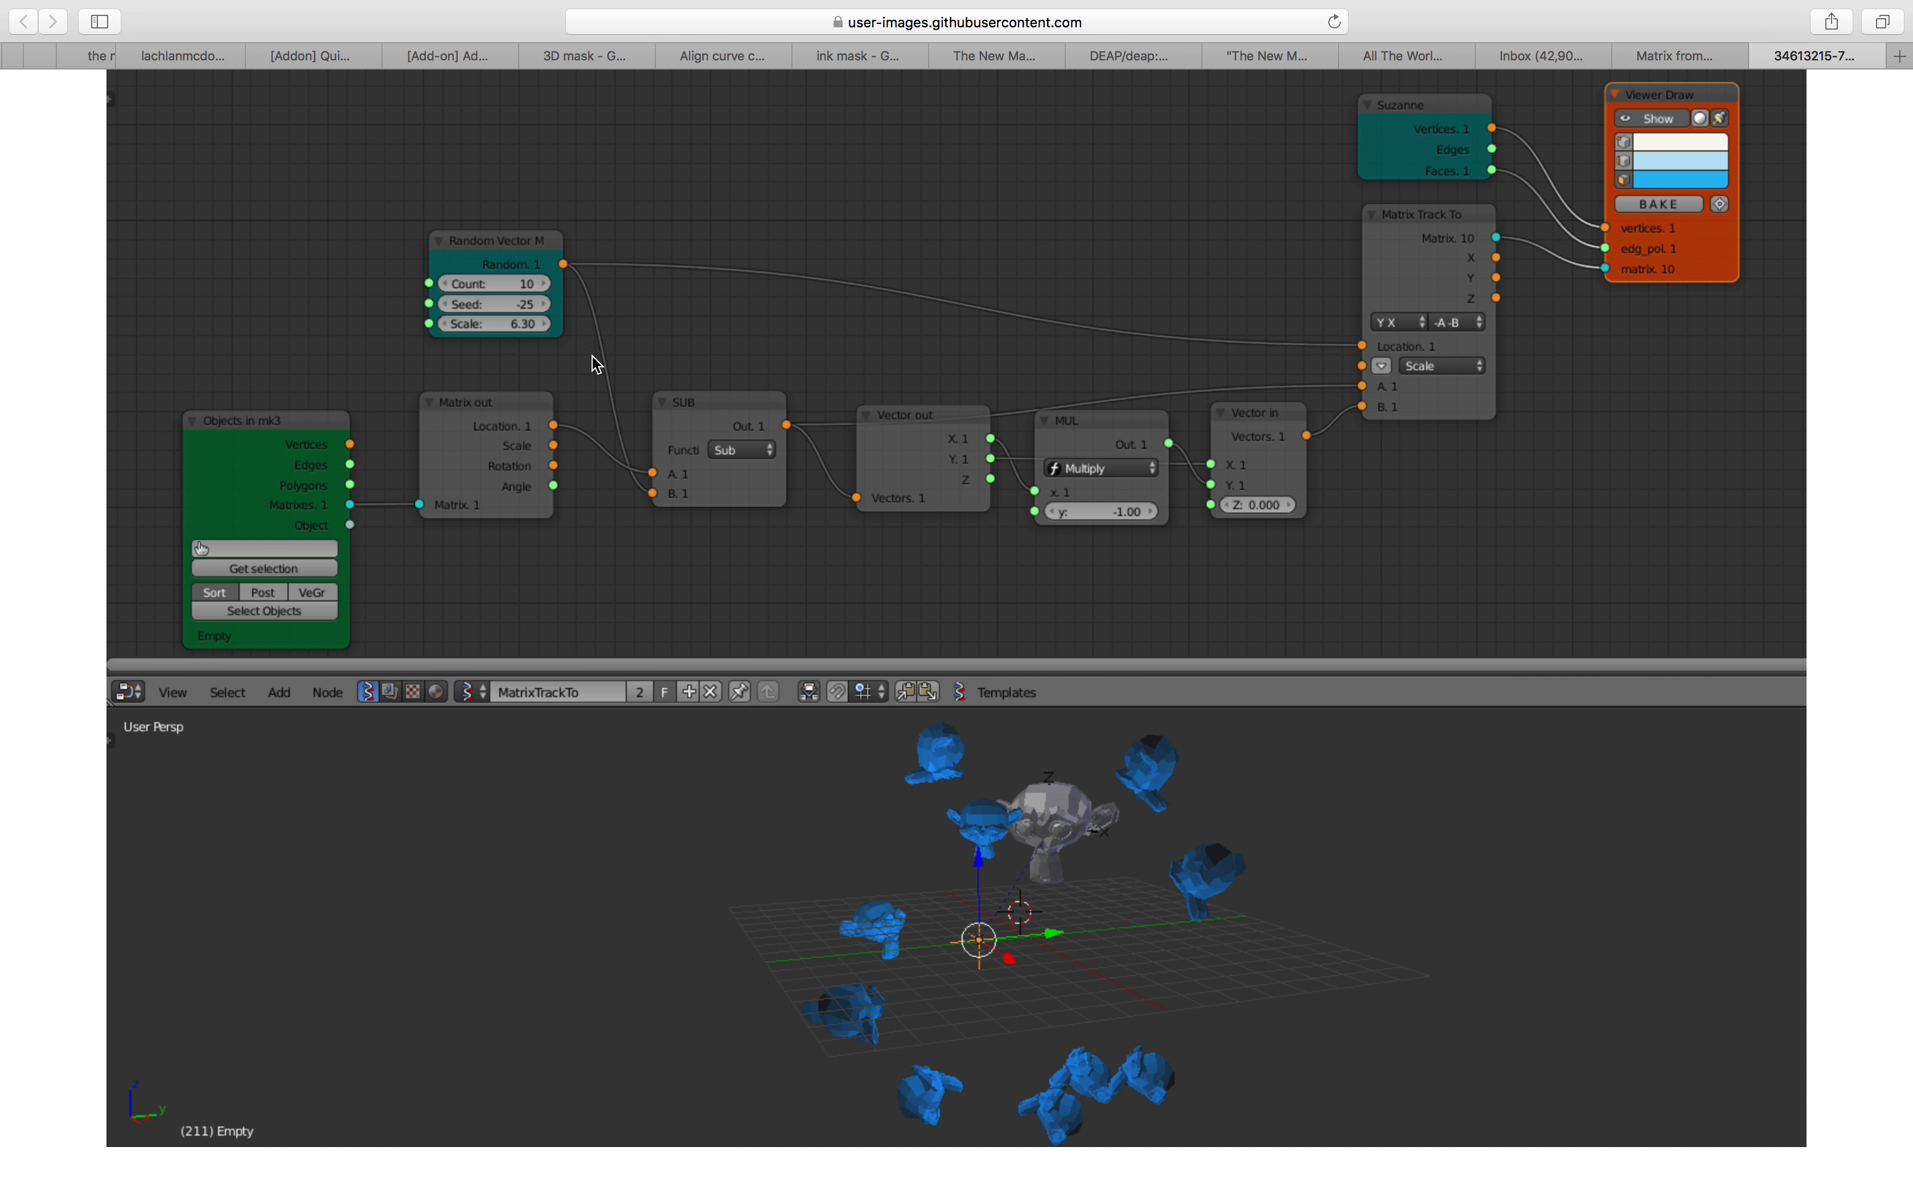
Step: Switch from the browser reference image to Blender and add a Matrix normal node to the empty node tree
{"action": "key", "text": "ctrl+Left"}
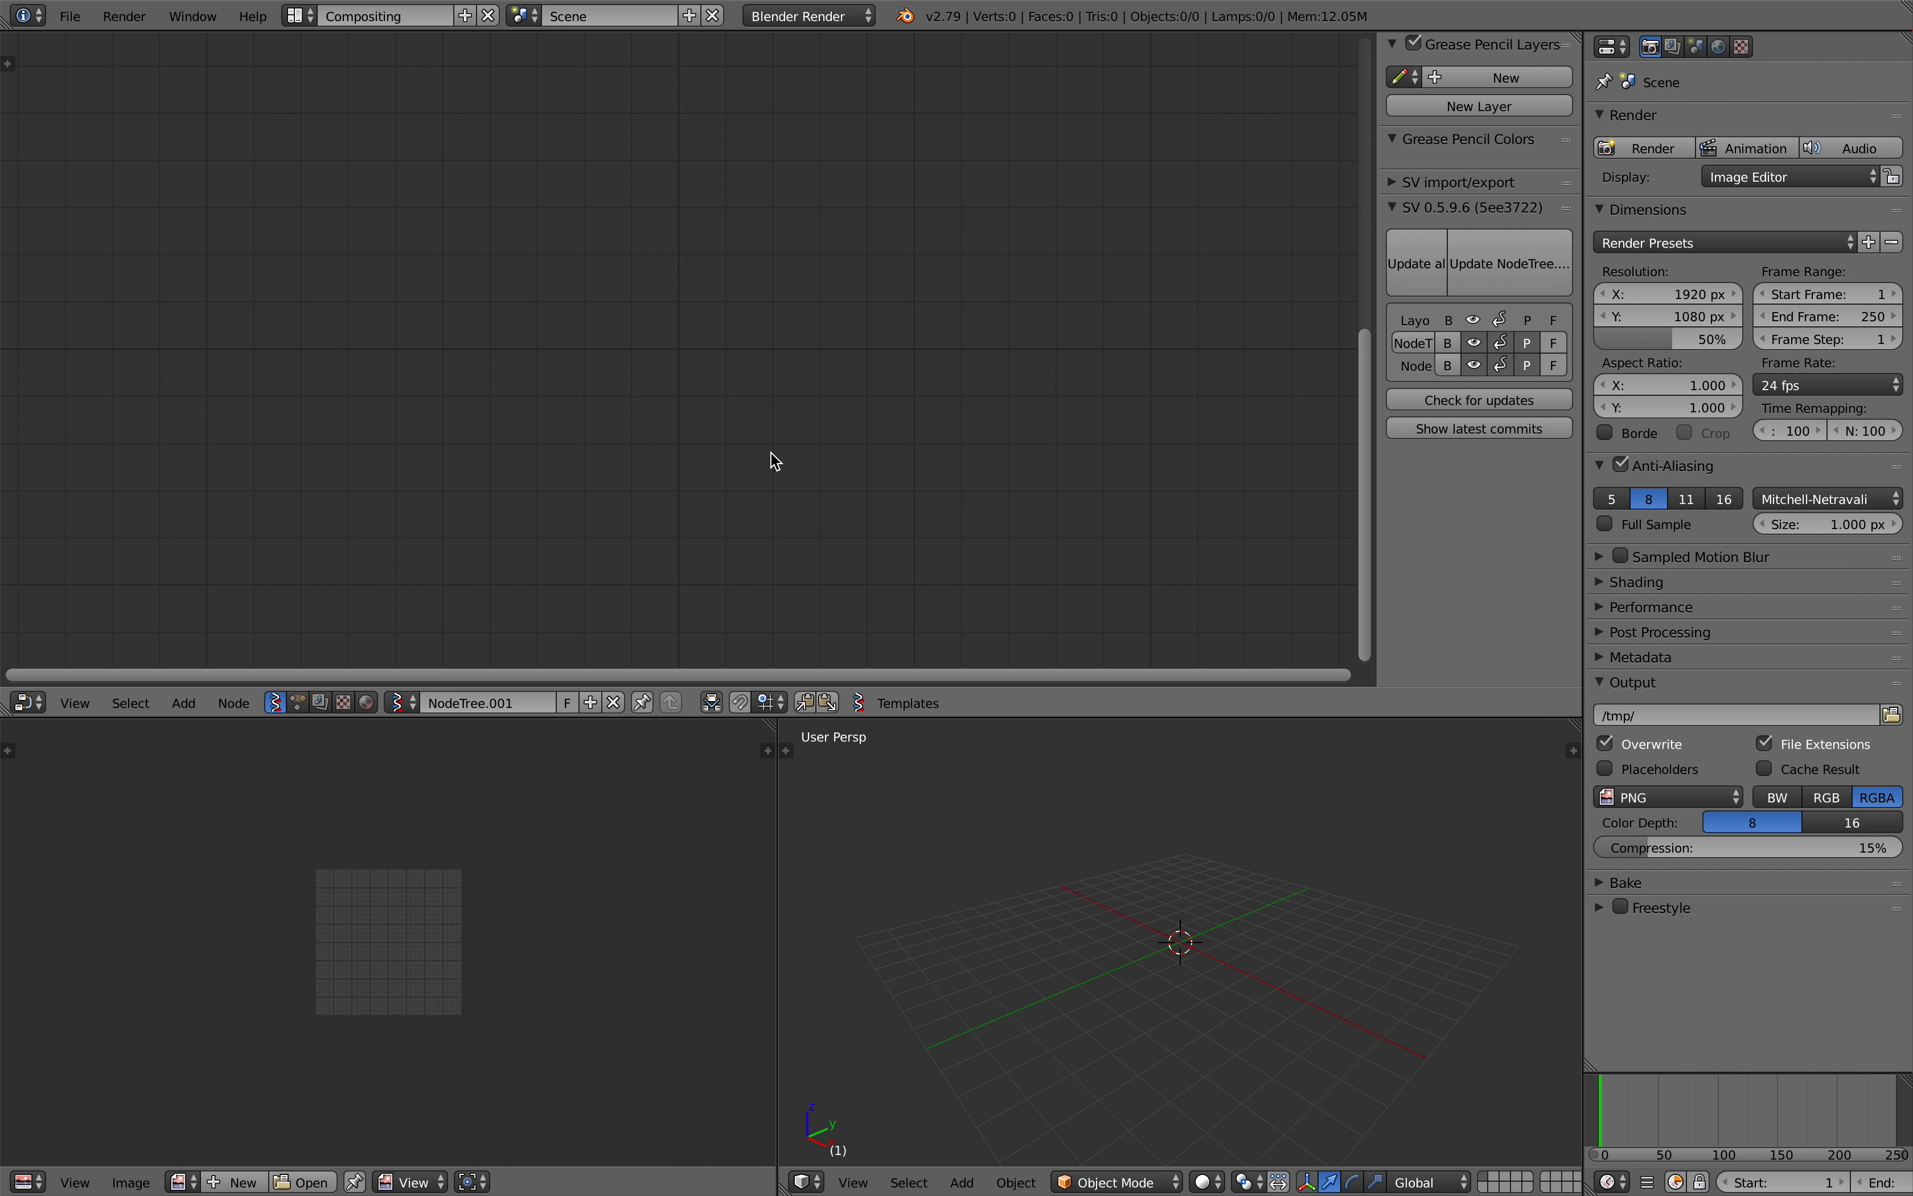
{"action": "key", "text": "ctrl+Right"}
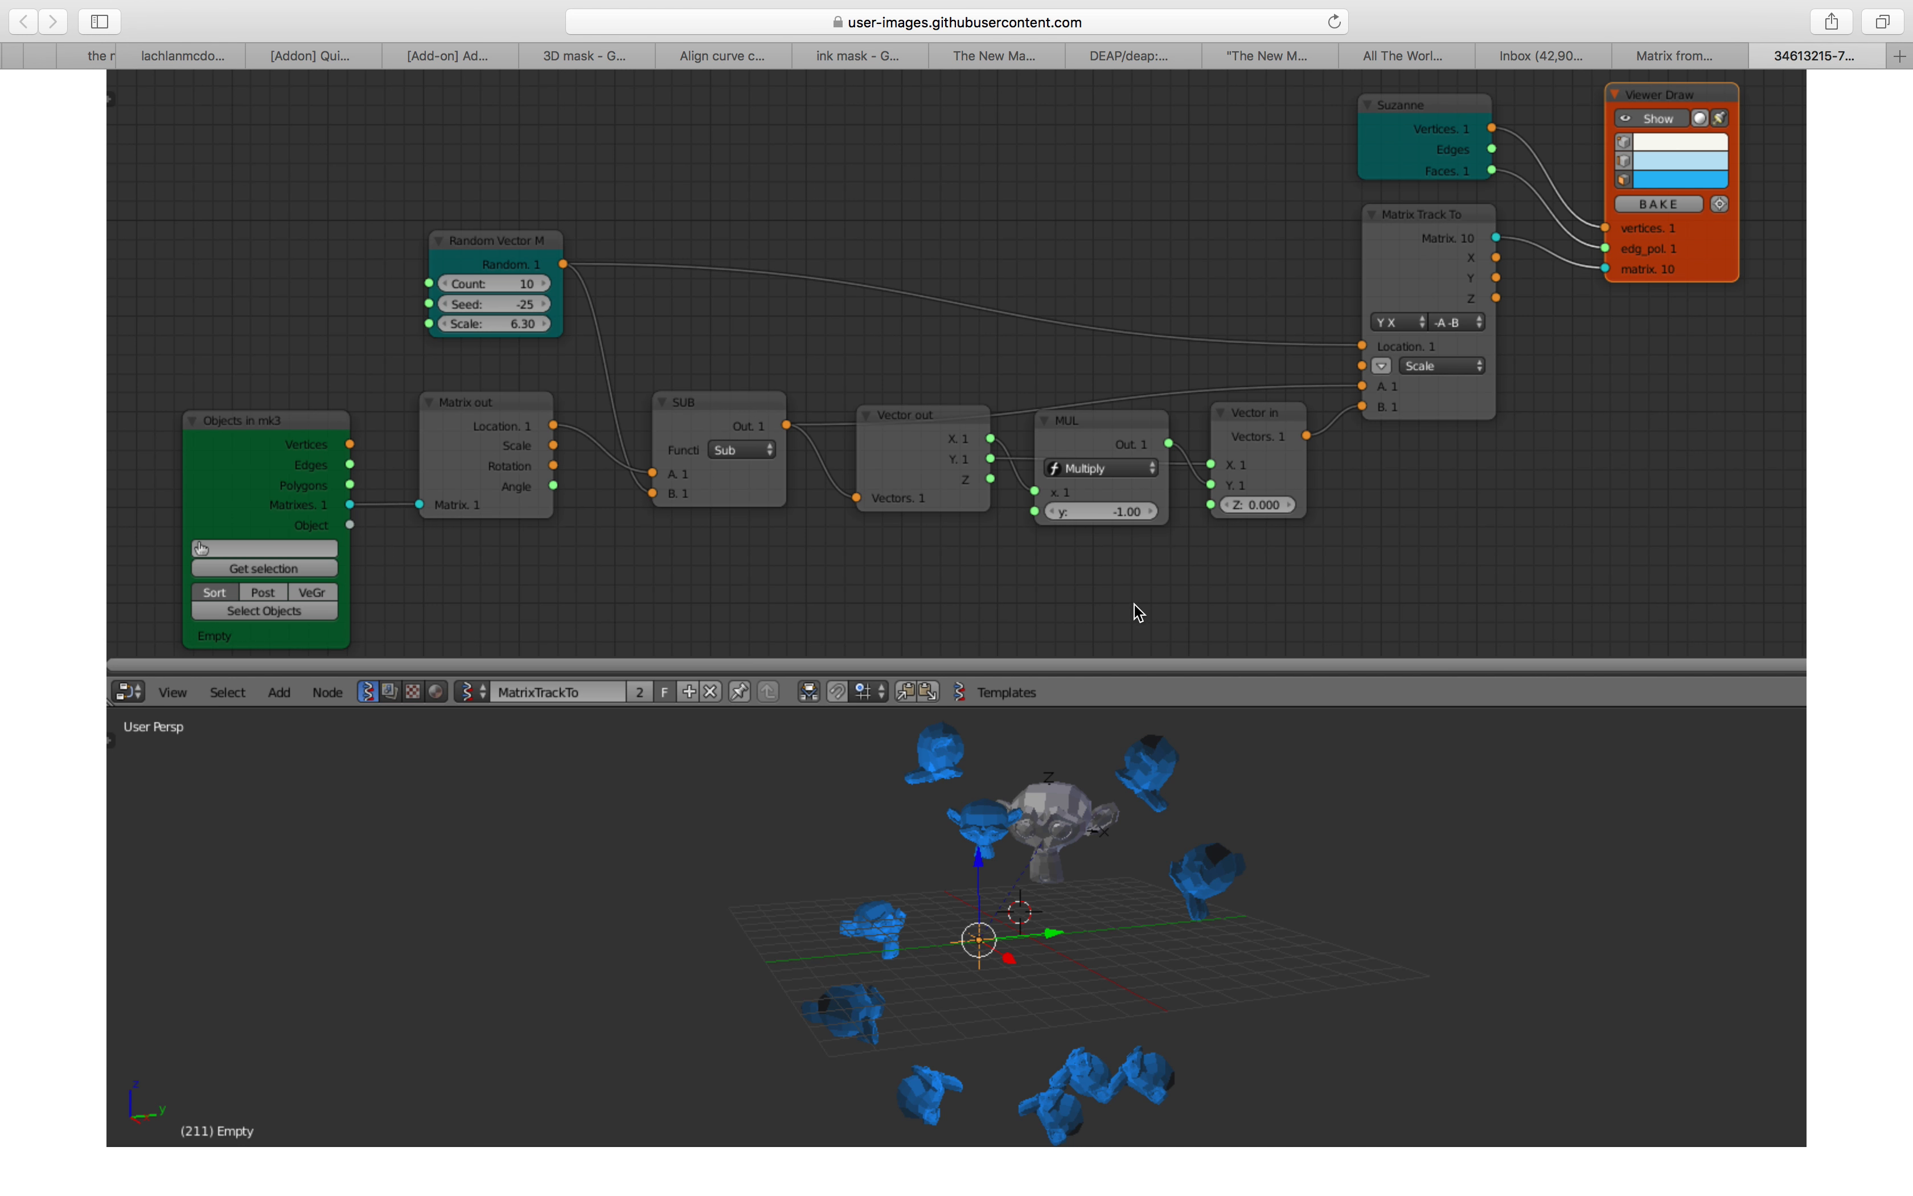
{"action": "key", "text": "ctrl+Left"}
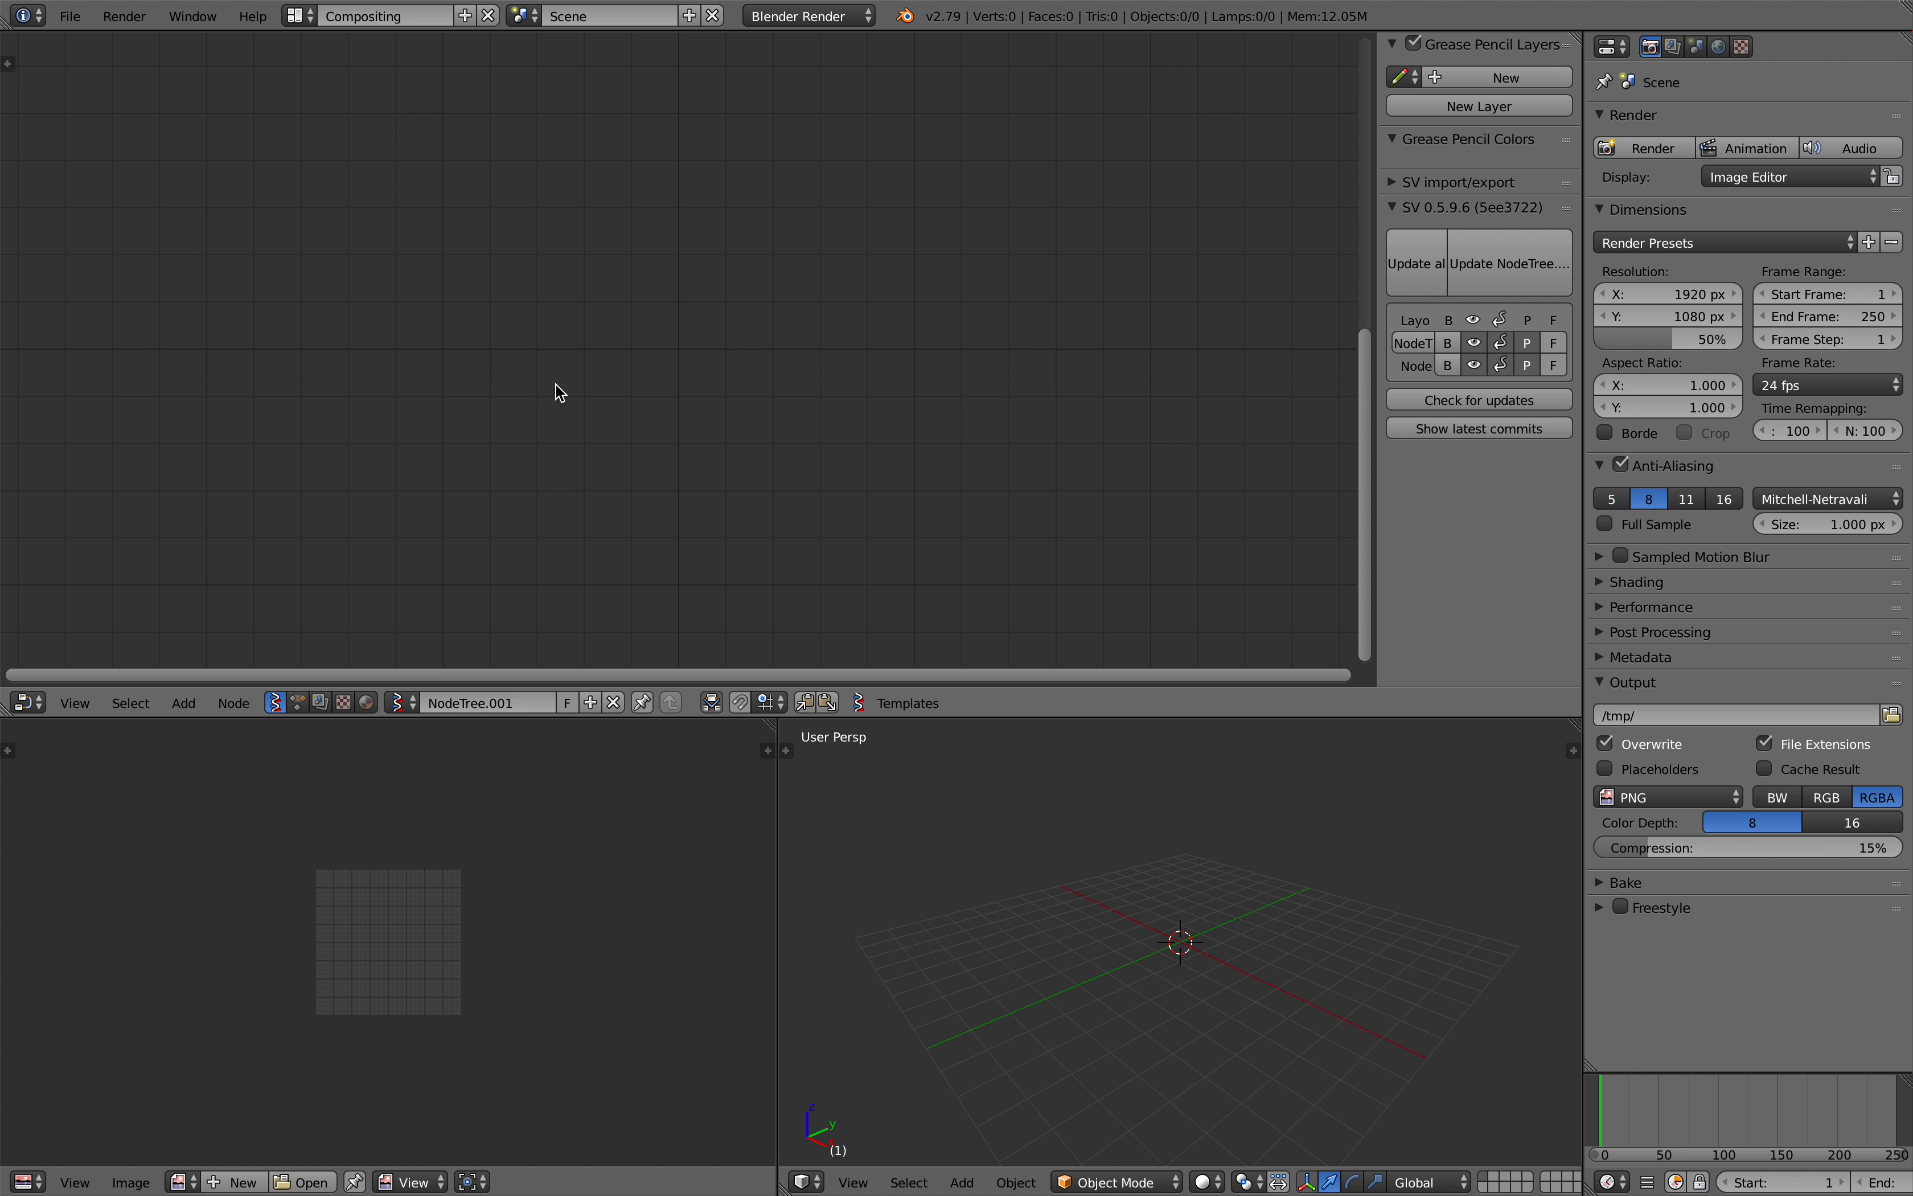
{"action": "key", "text": "space"}
{"action": "type", "text": "matrix no"}
{"action": "key", "text": "Return"}
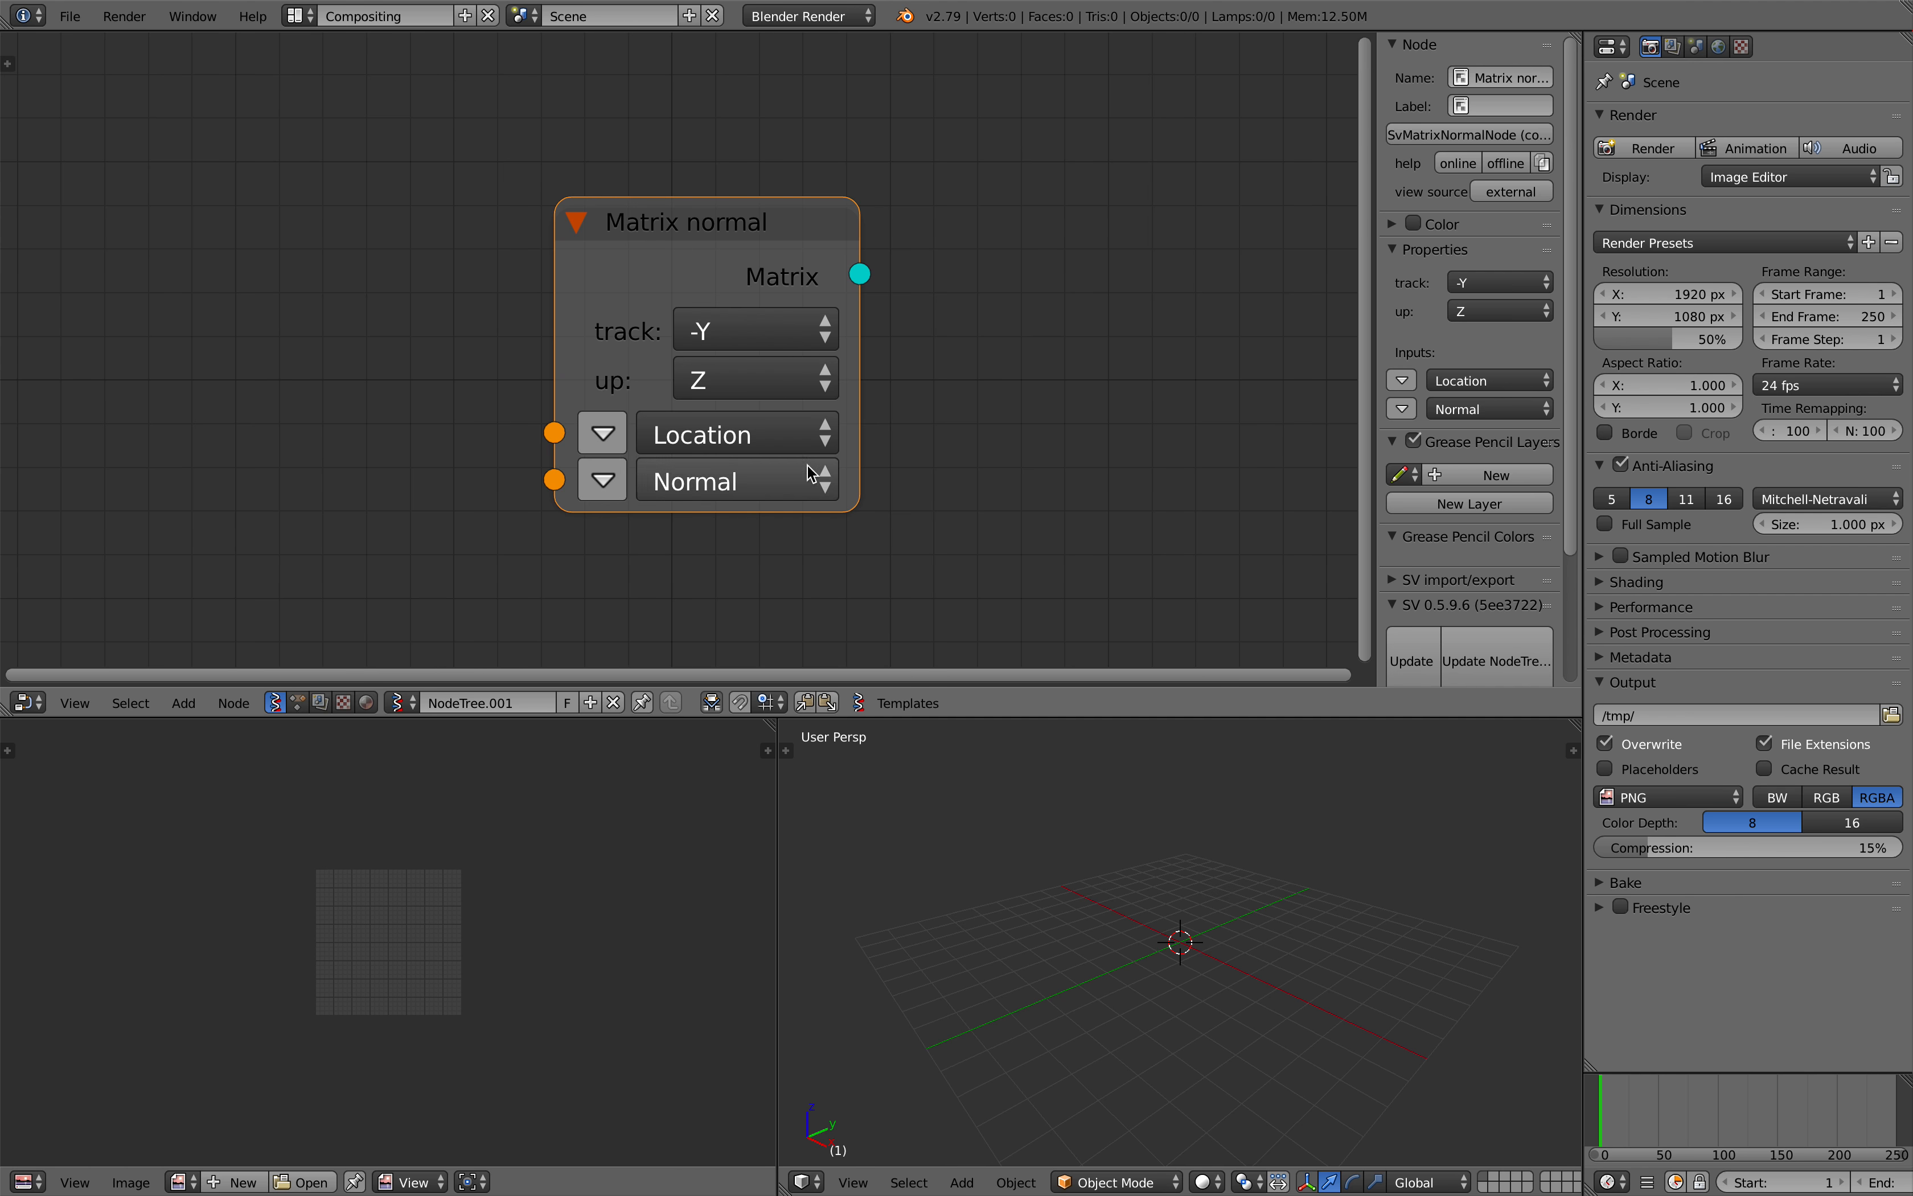
Step: Merge the image editor area into the 3D view and hide the node editor's properties sidebar
{"action": "key", "text": "ctrl+Right"}
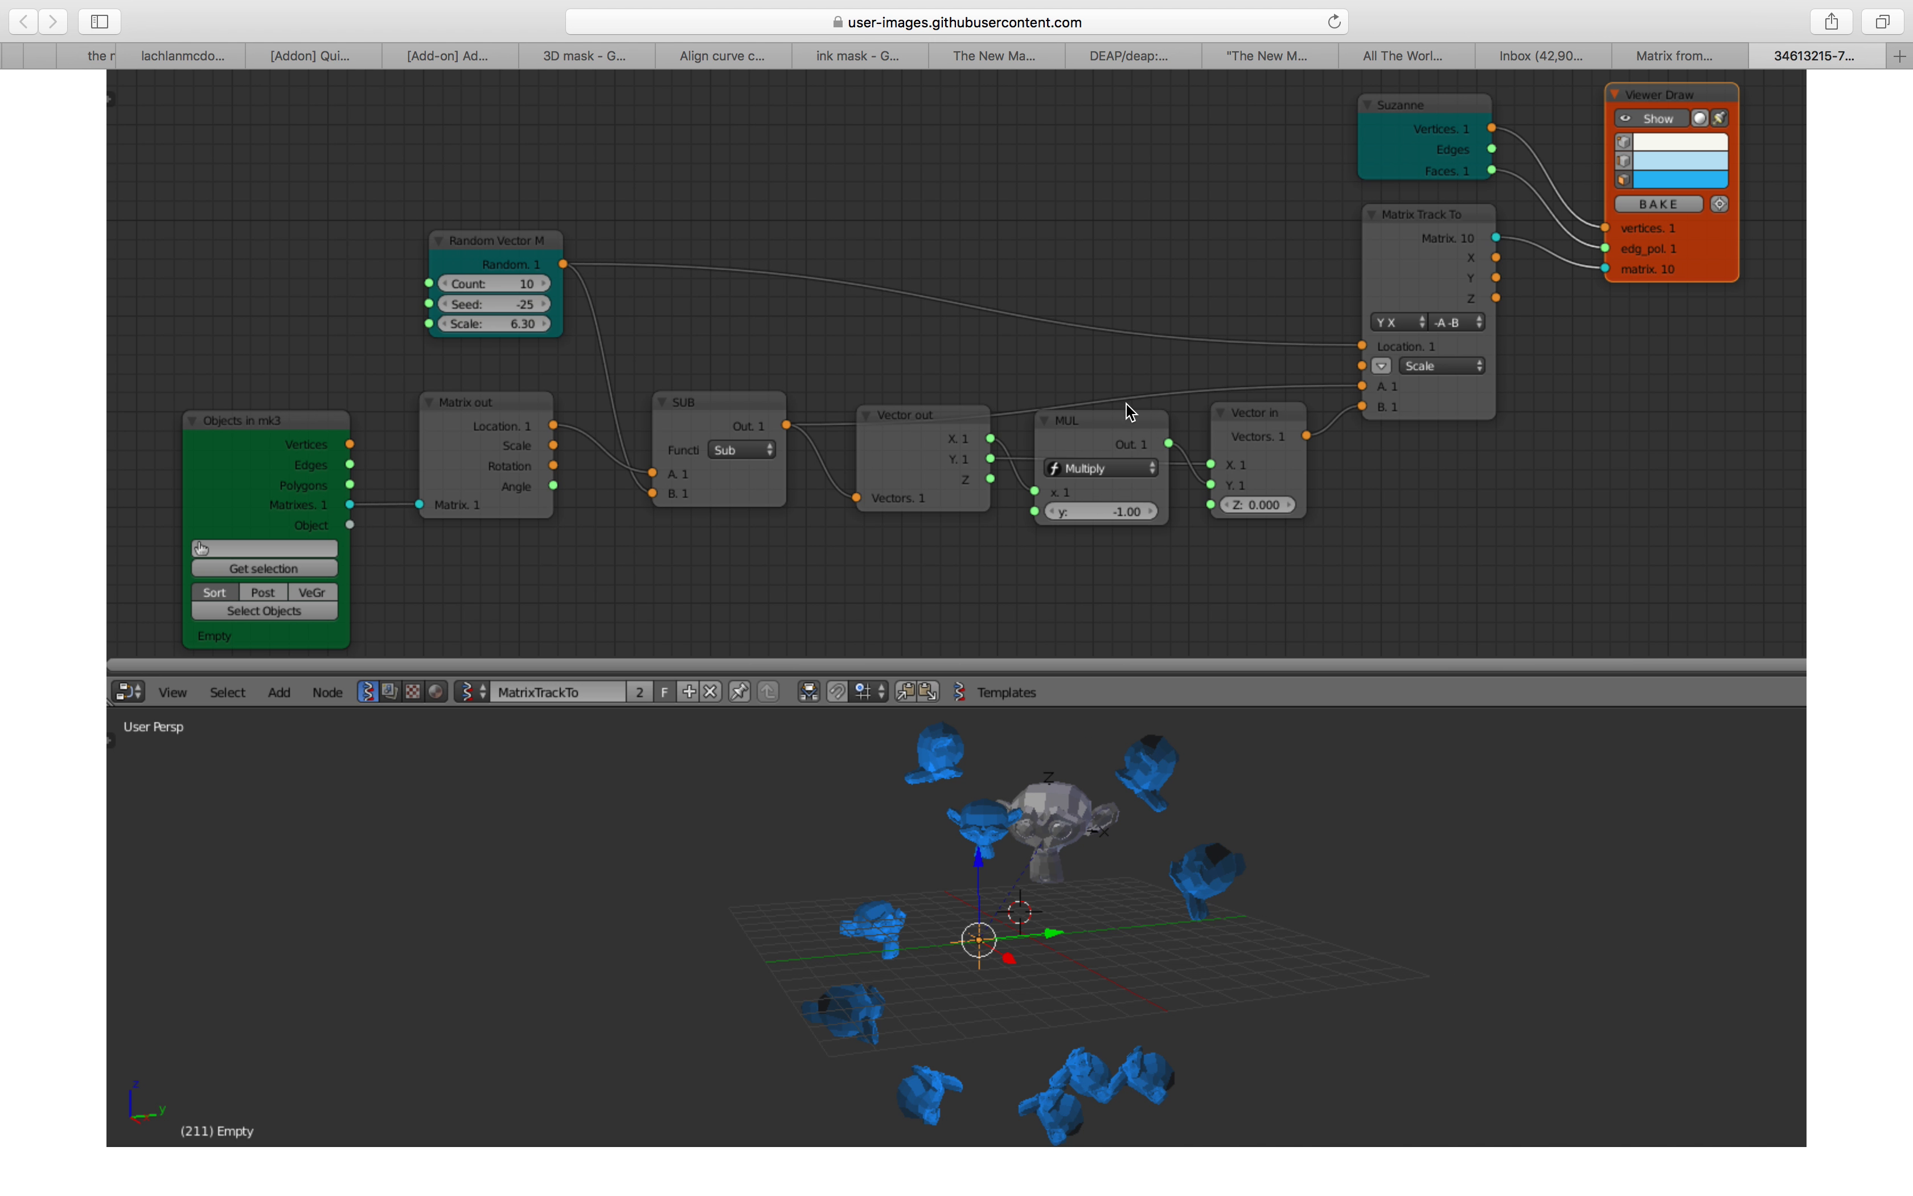
{"action": "key", "text": "ctrl+Left"}
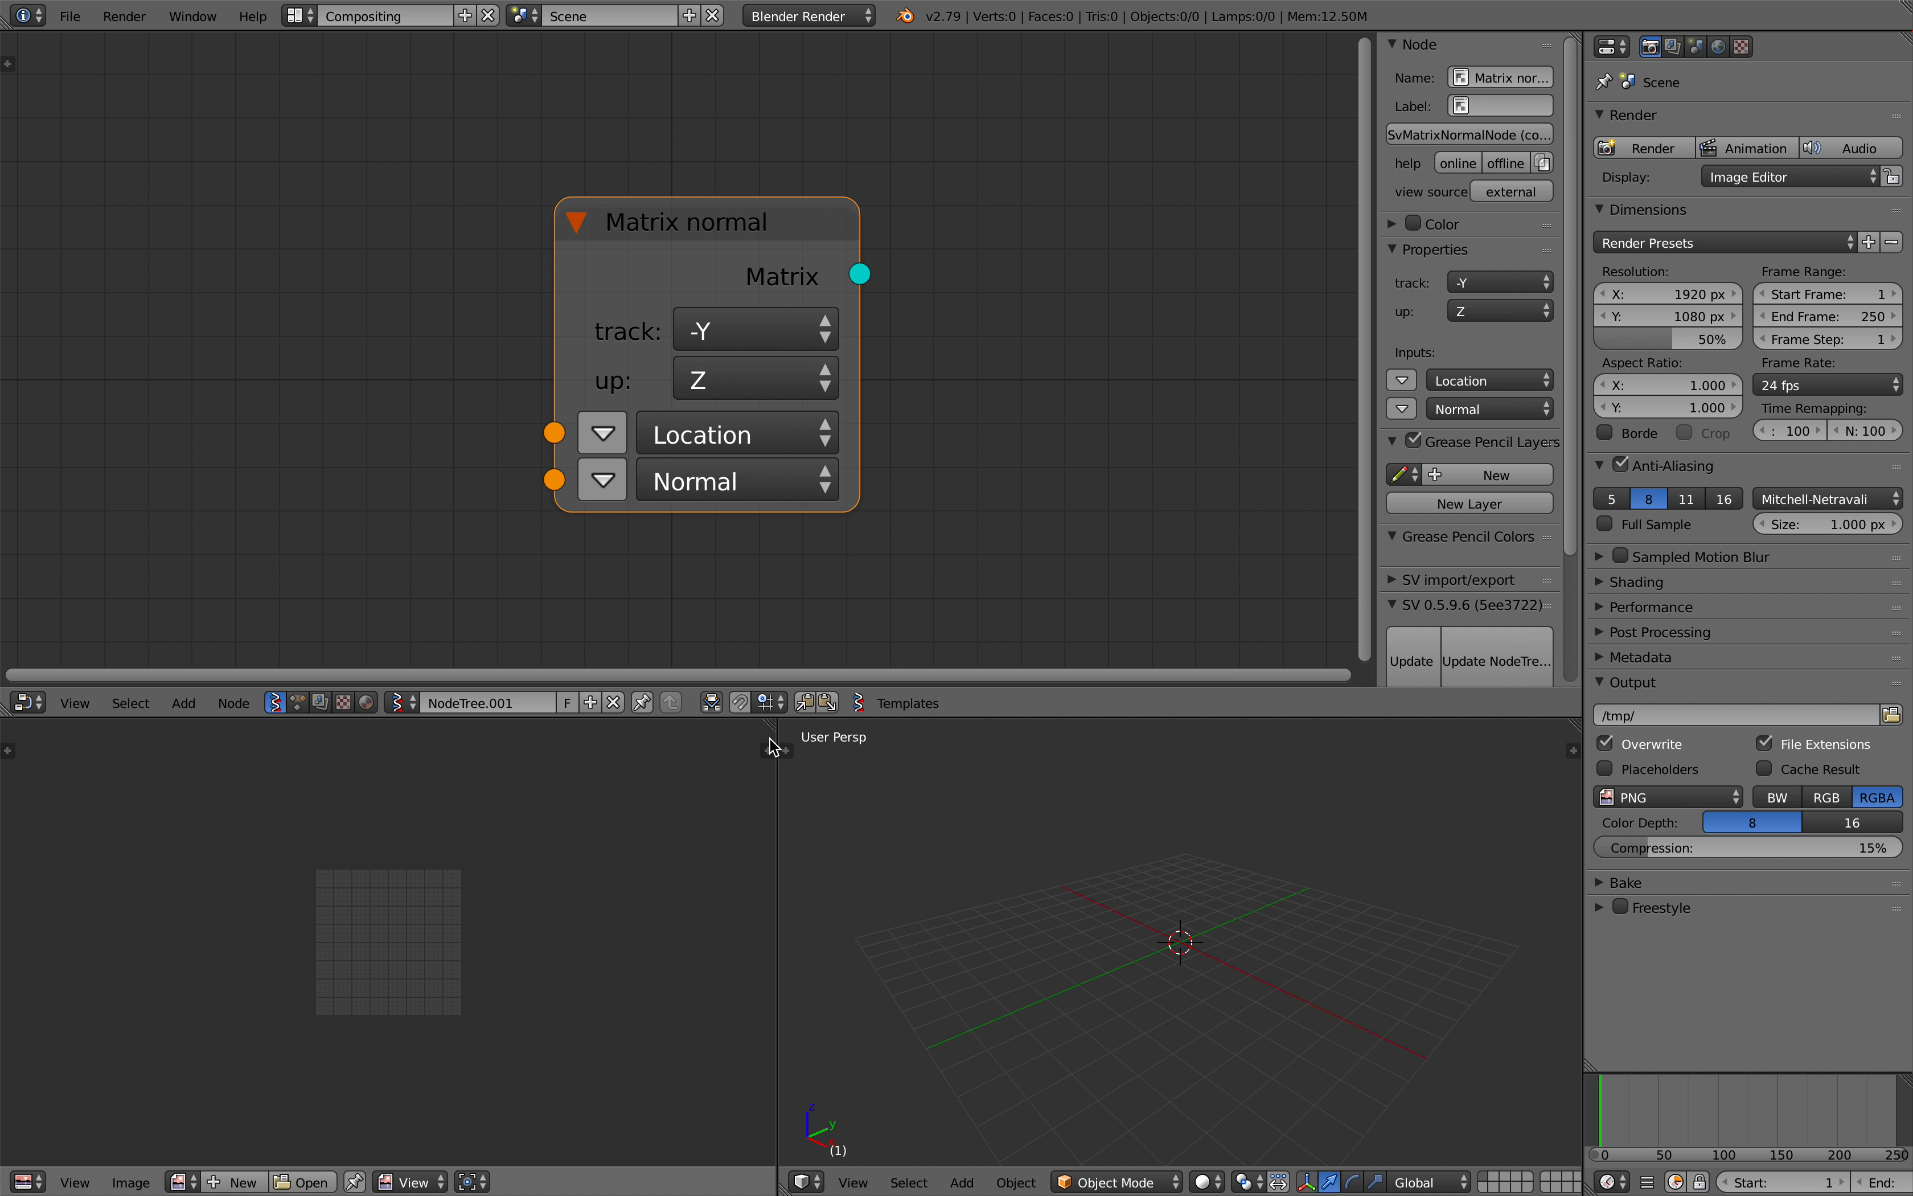
{"action": "mouse_move", "coordinate": [770, 726]}
{"action": "left_mouse_down"}
{"action": "mouse_move", "coordinate": [813, 734]}
{"action": "mouse_move", "coordinate": [751, 736]}
{"action": "left_mouse_up"}
{"action": "scroll", "coordinate": [1069, 446], "scroll_direction": "down", "scroll_amount": 4}
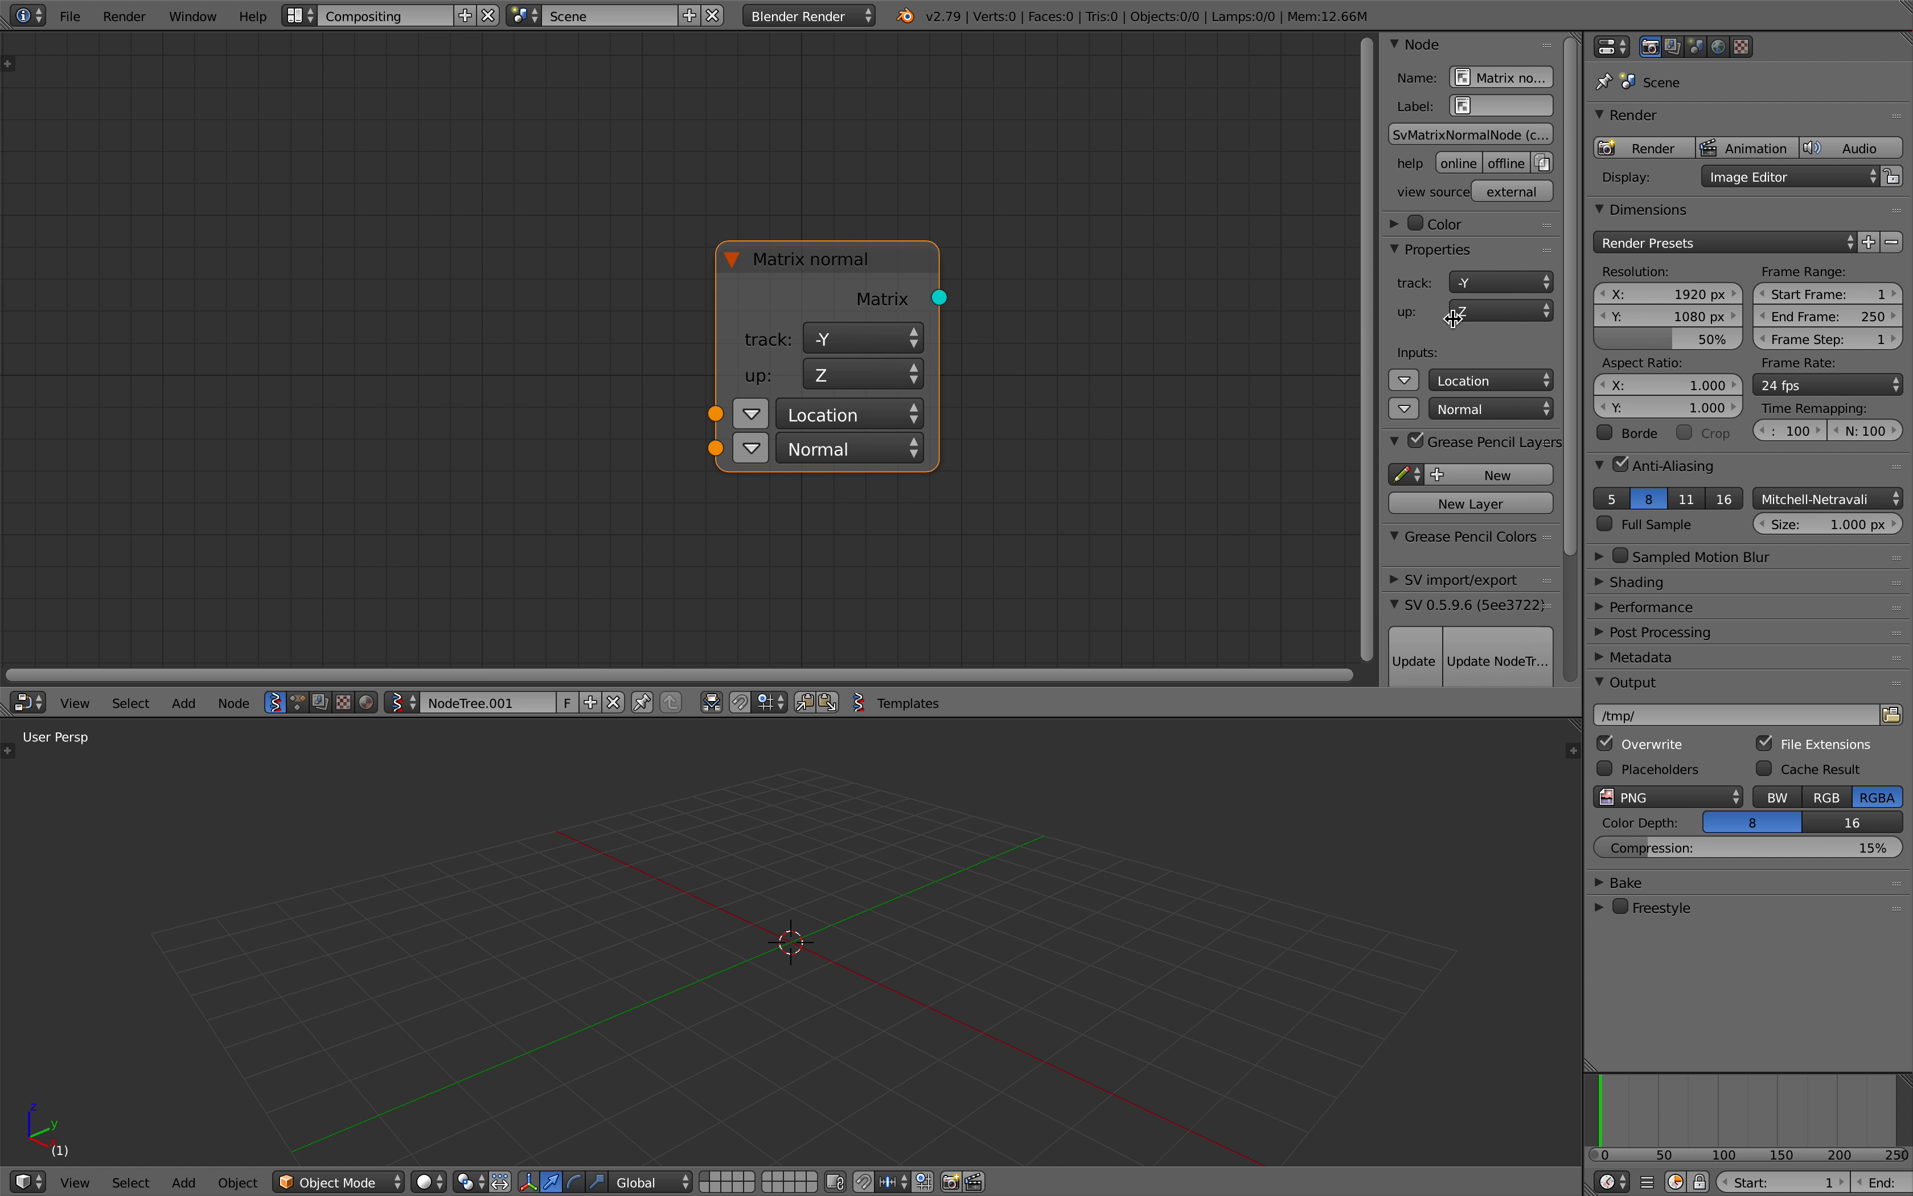
{"action": "key", "text": "n"}
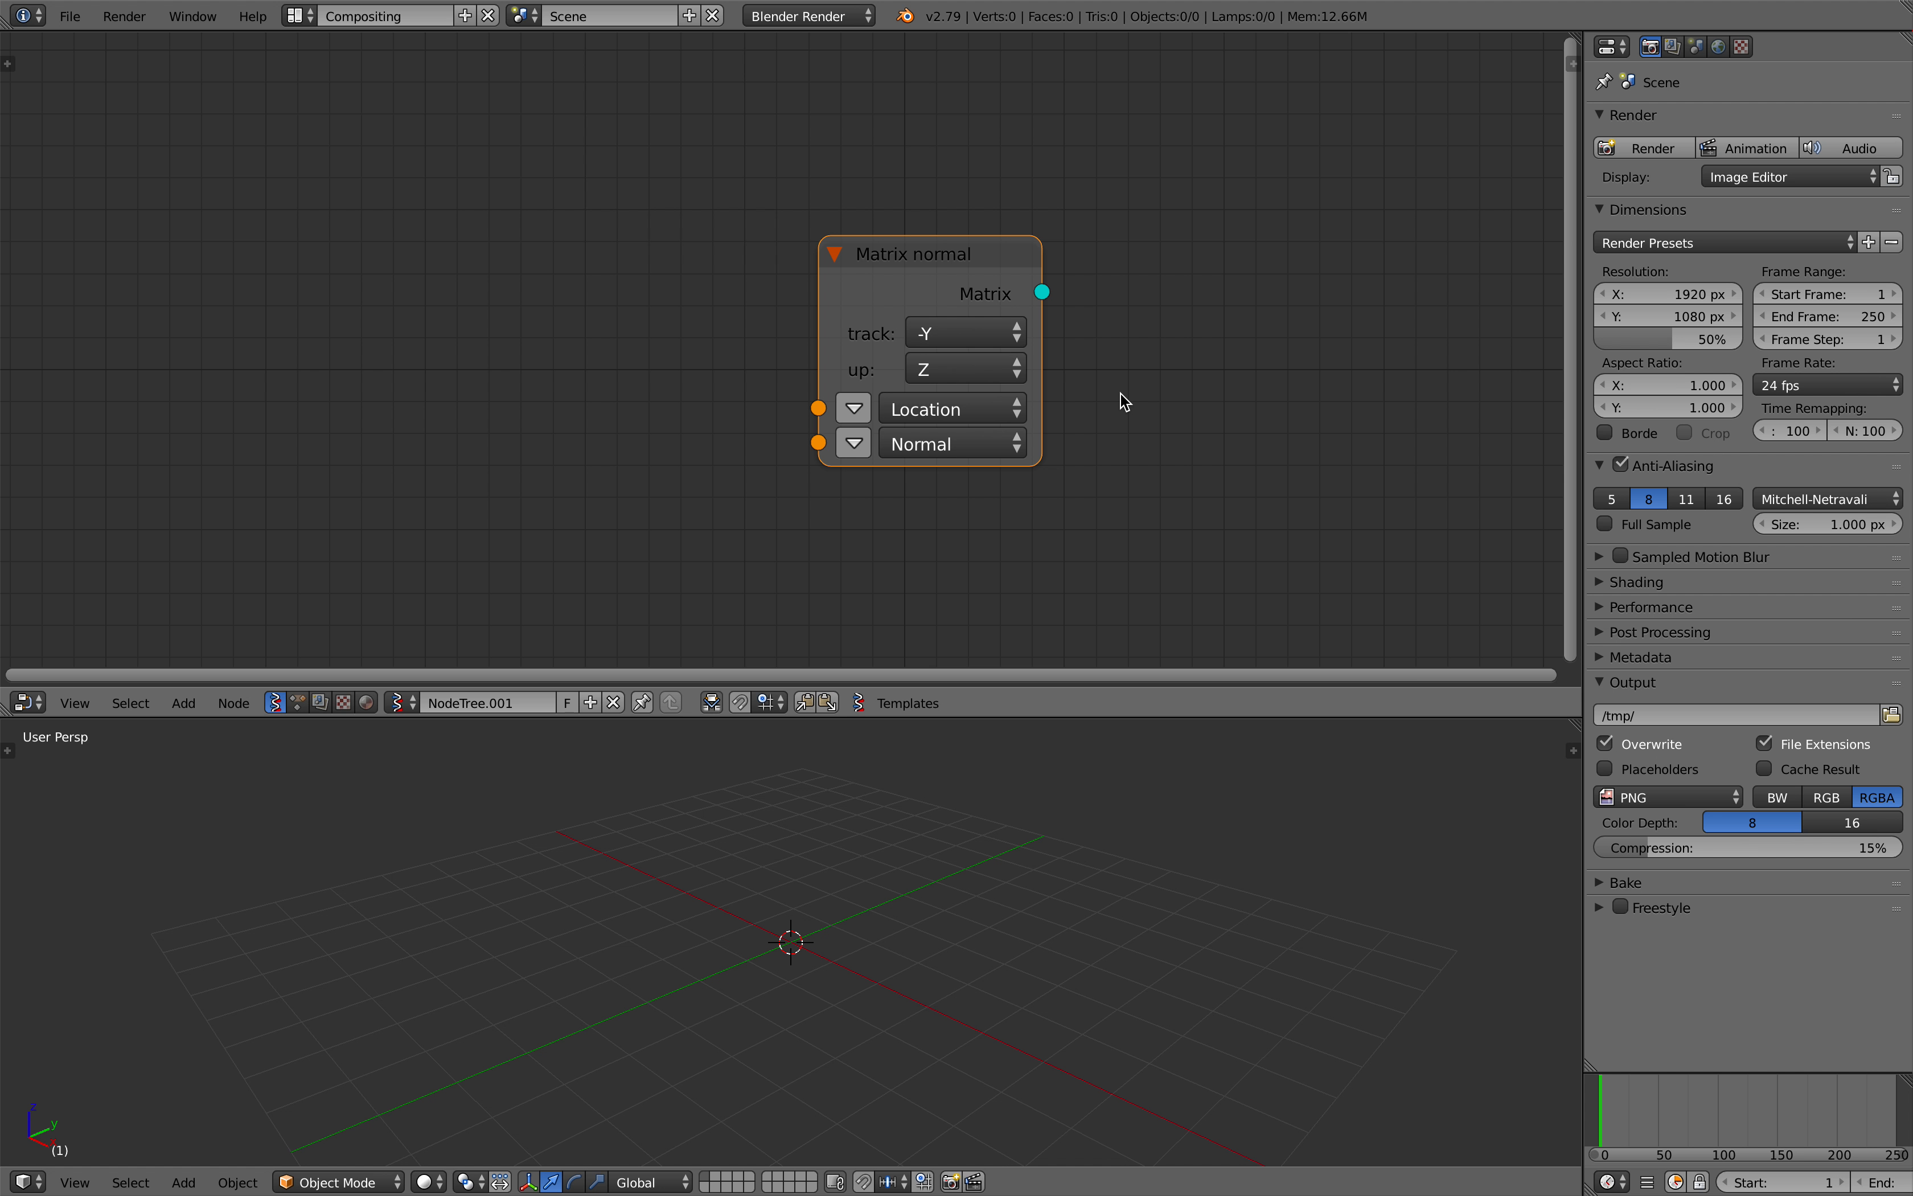
Step: Save the Blender file in the Desktop folder as matrix_normal_demo_001.blend
{"action": "key", "text": "ctrl+s"}
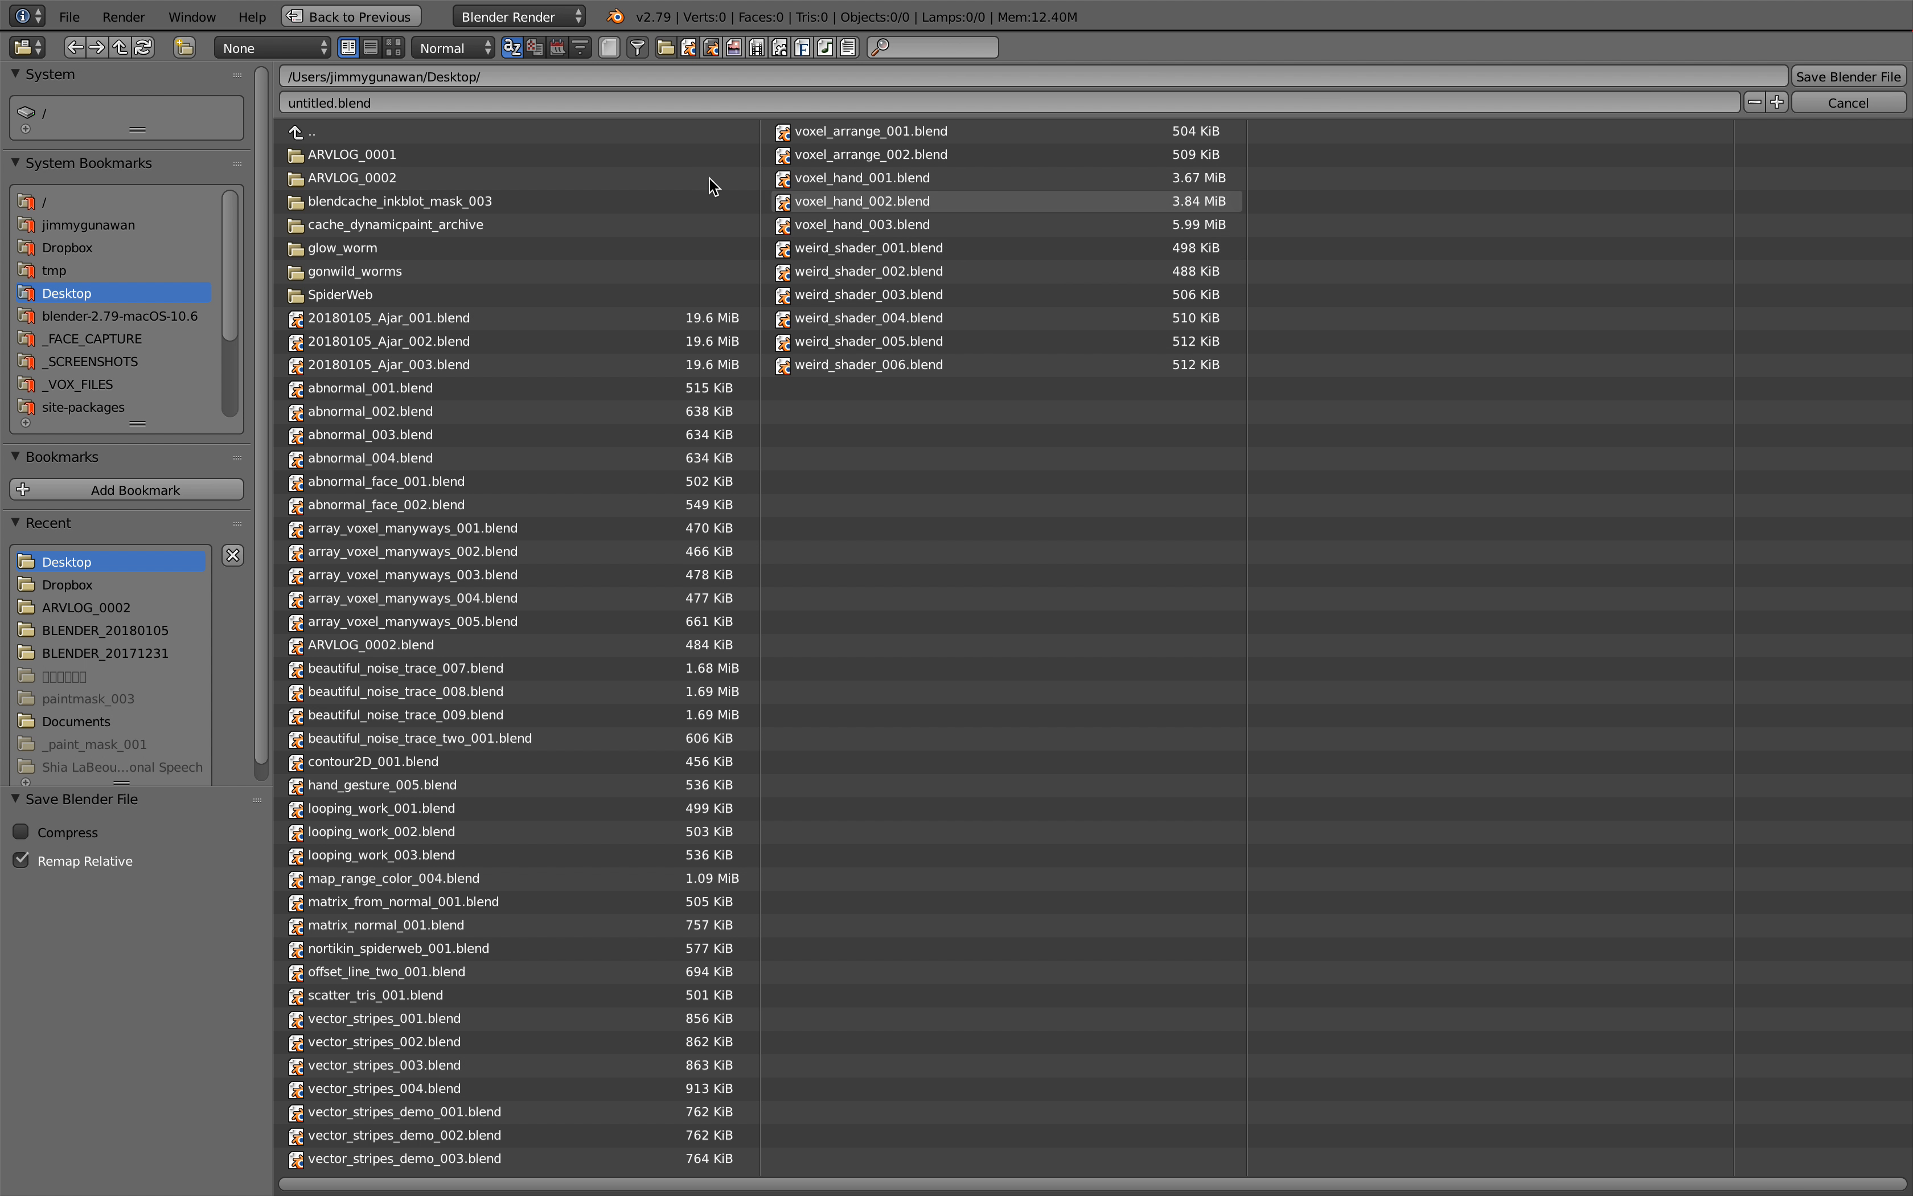
{"action": "left_click", "coordinate": [666, 107]}
{"action": "type", "text": "matrix_normal_001"}
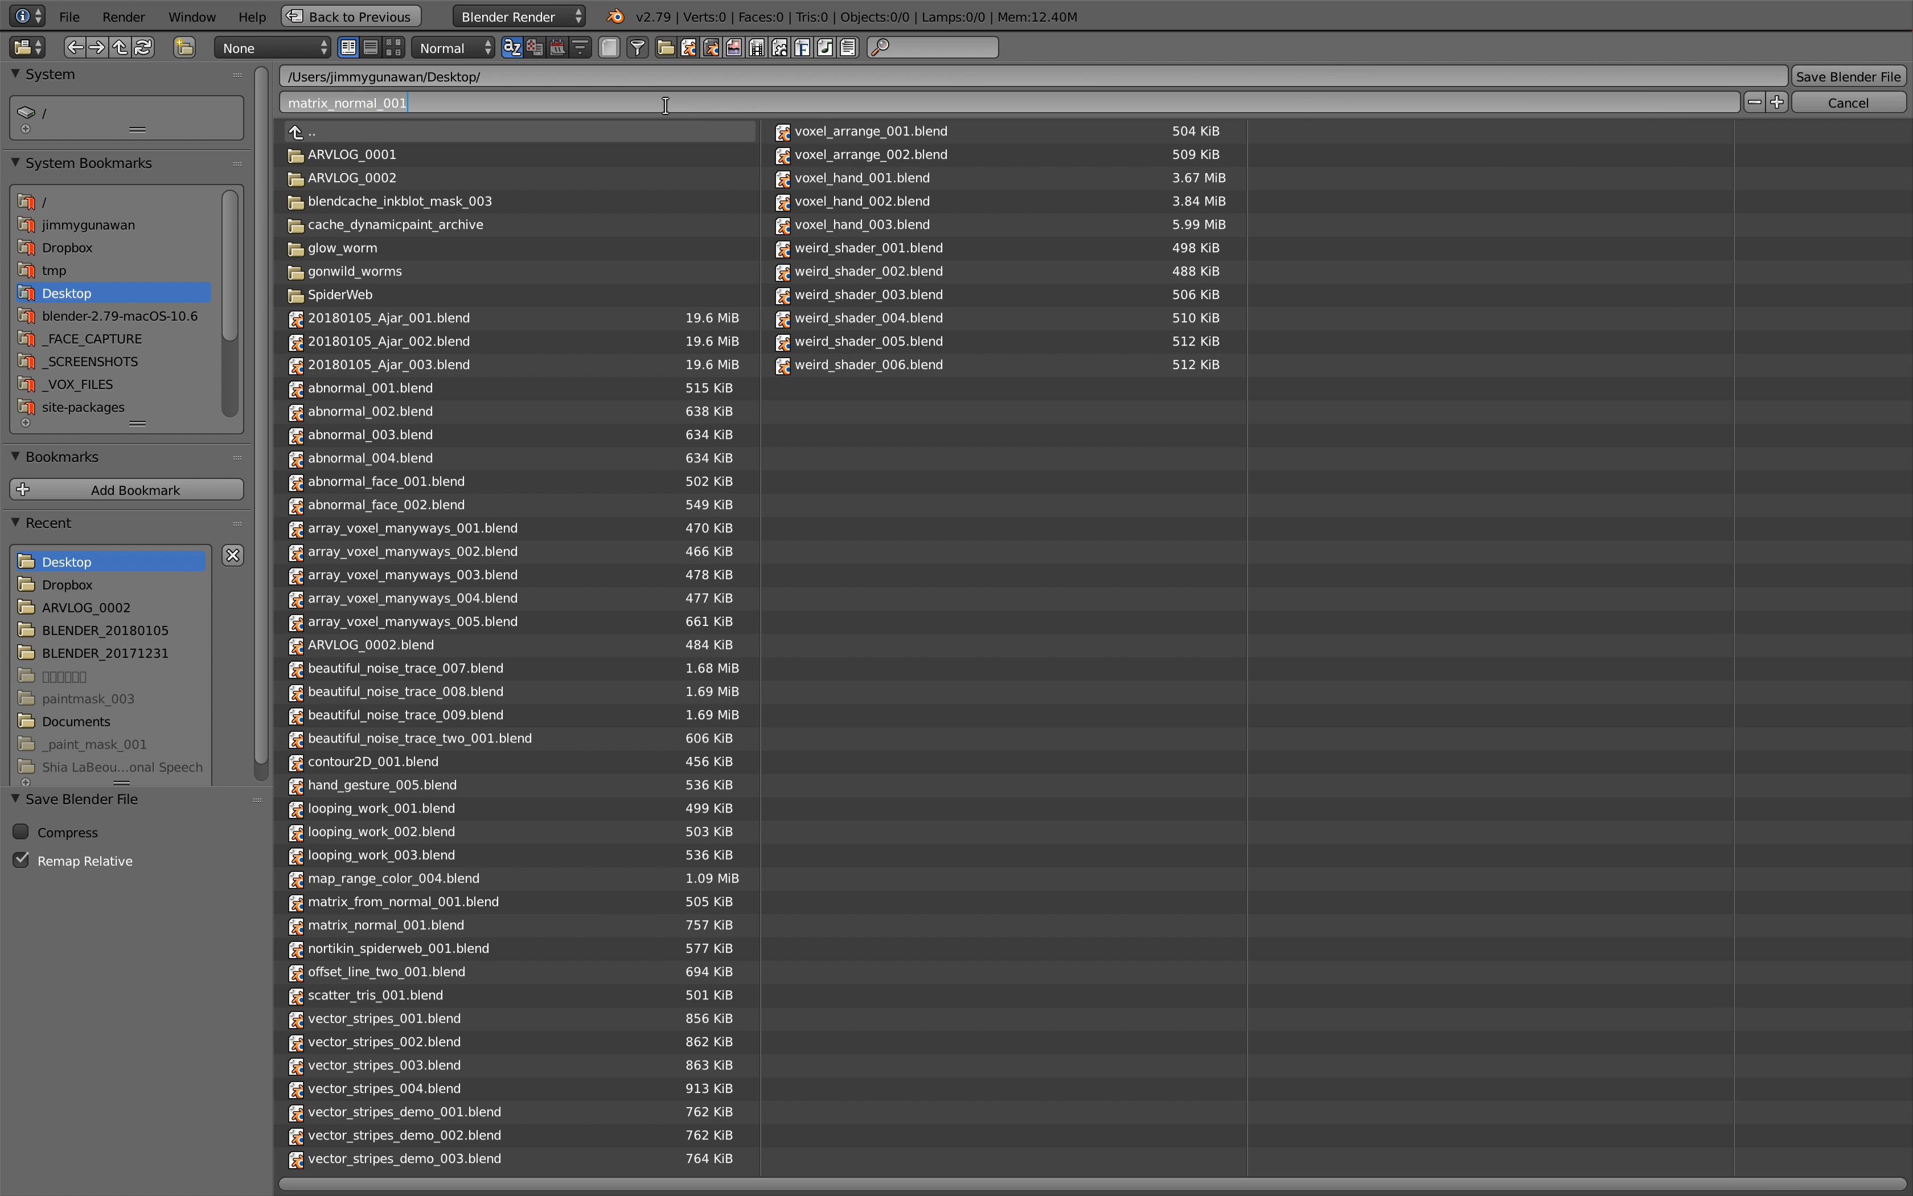
{"action": "key", "text": "Return"}
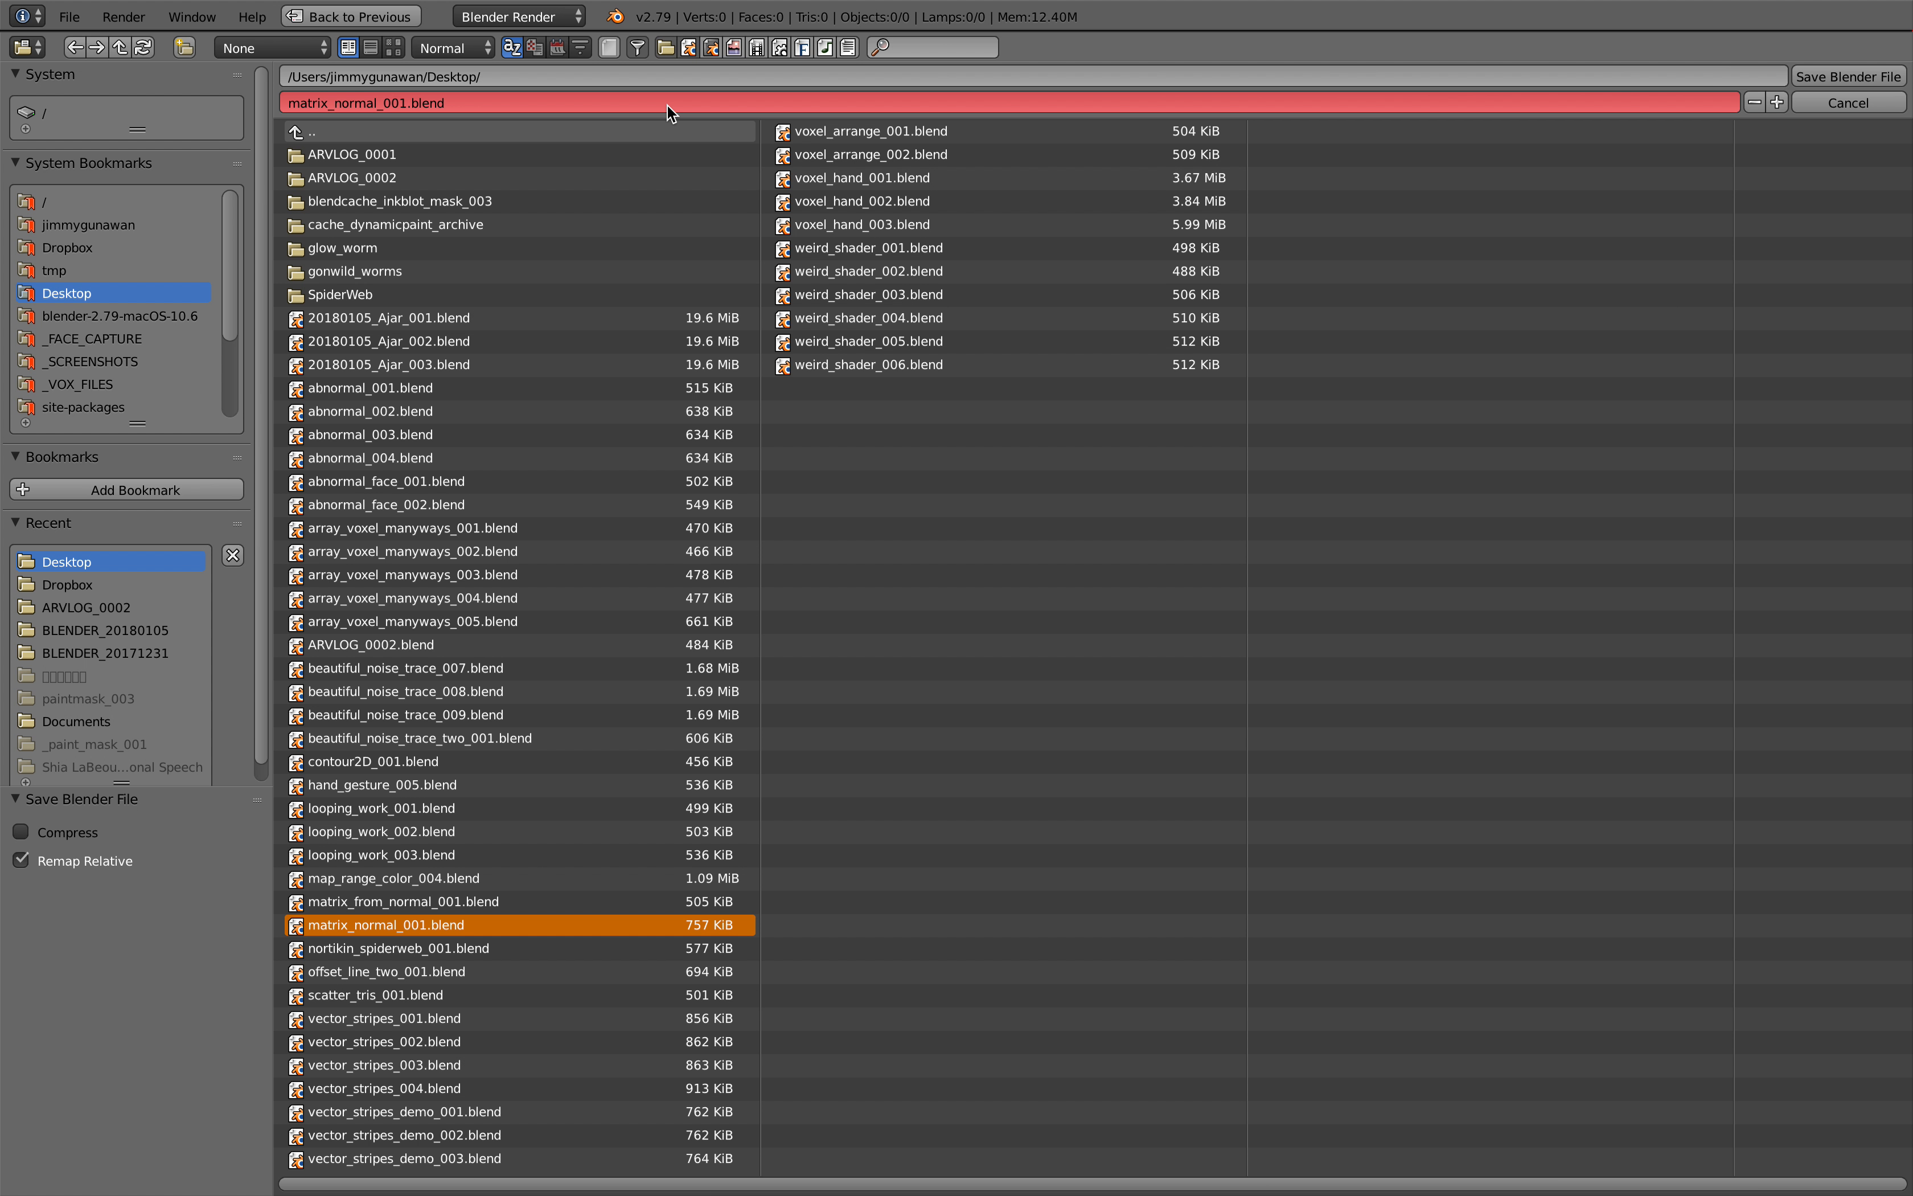
{"action": "left_click", "coordinate": [529, 103]}
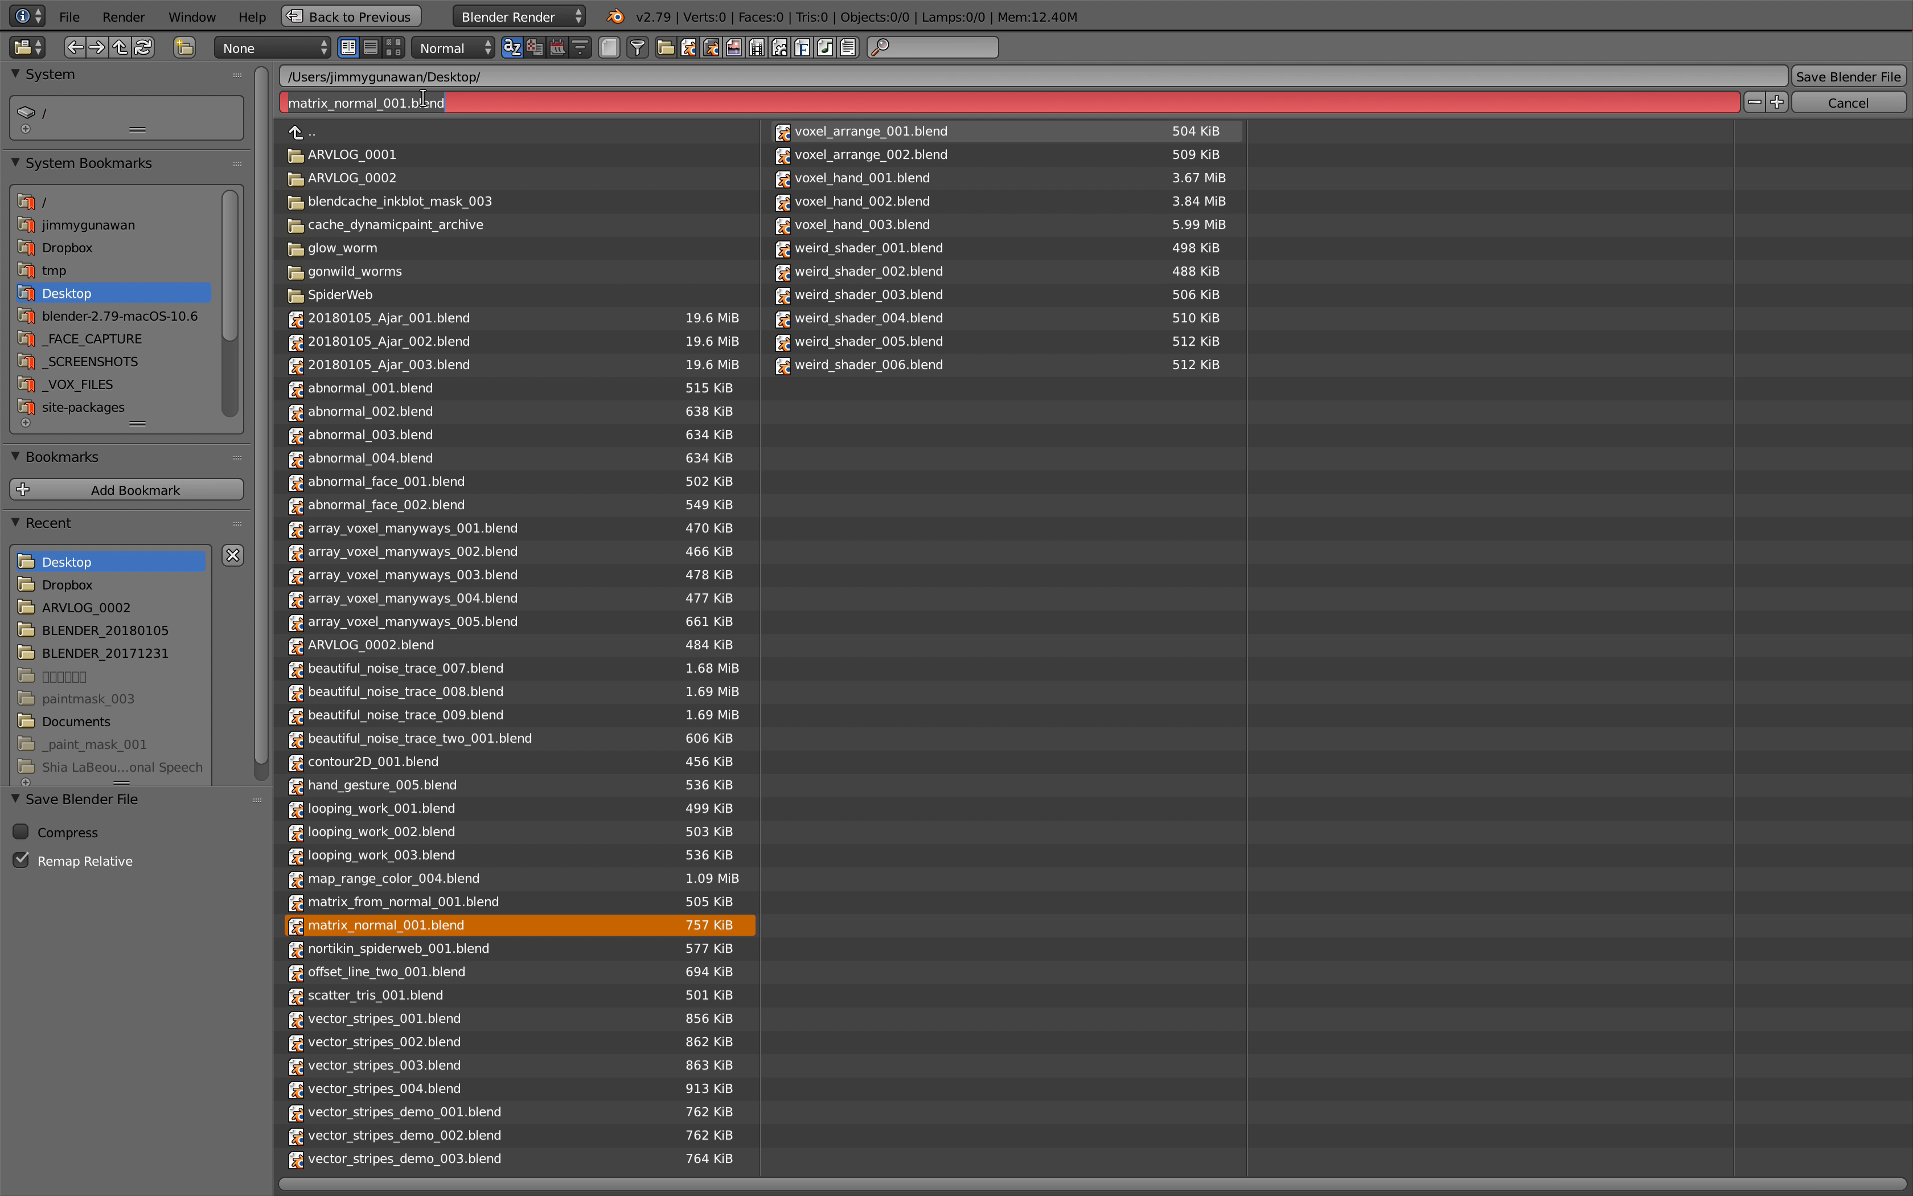
{"action": "type", "text": "matrix_normal"}
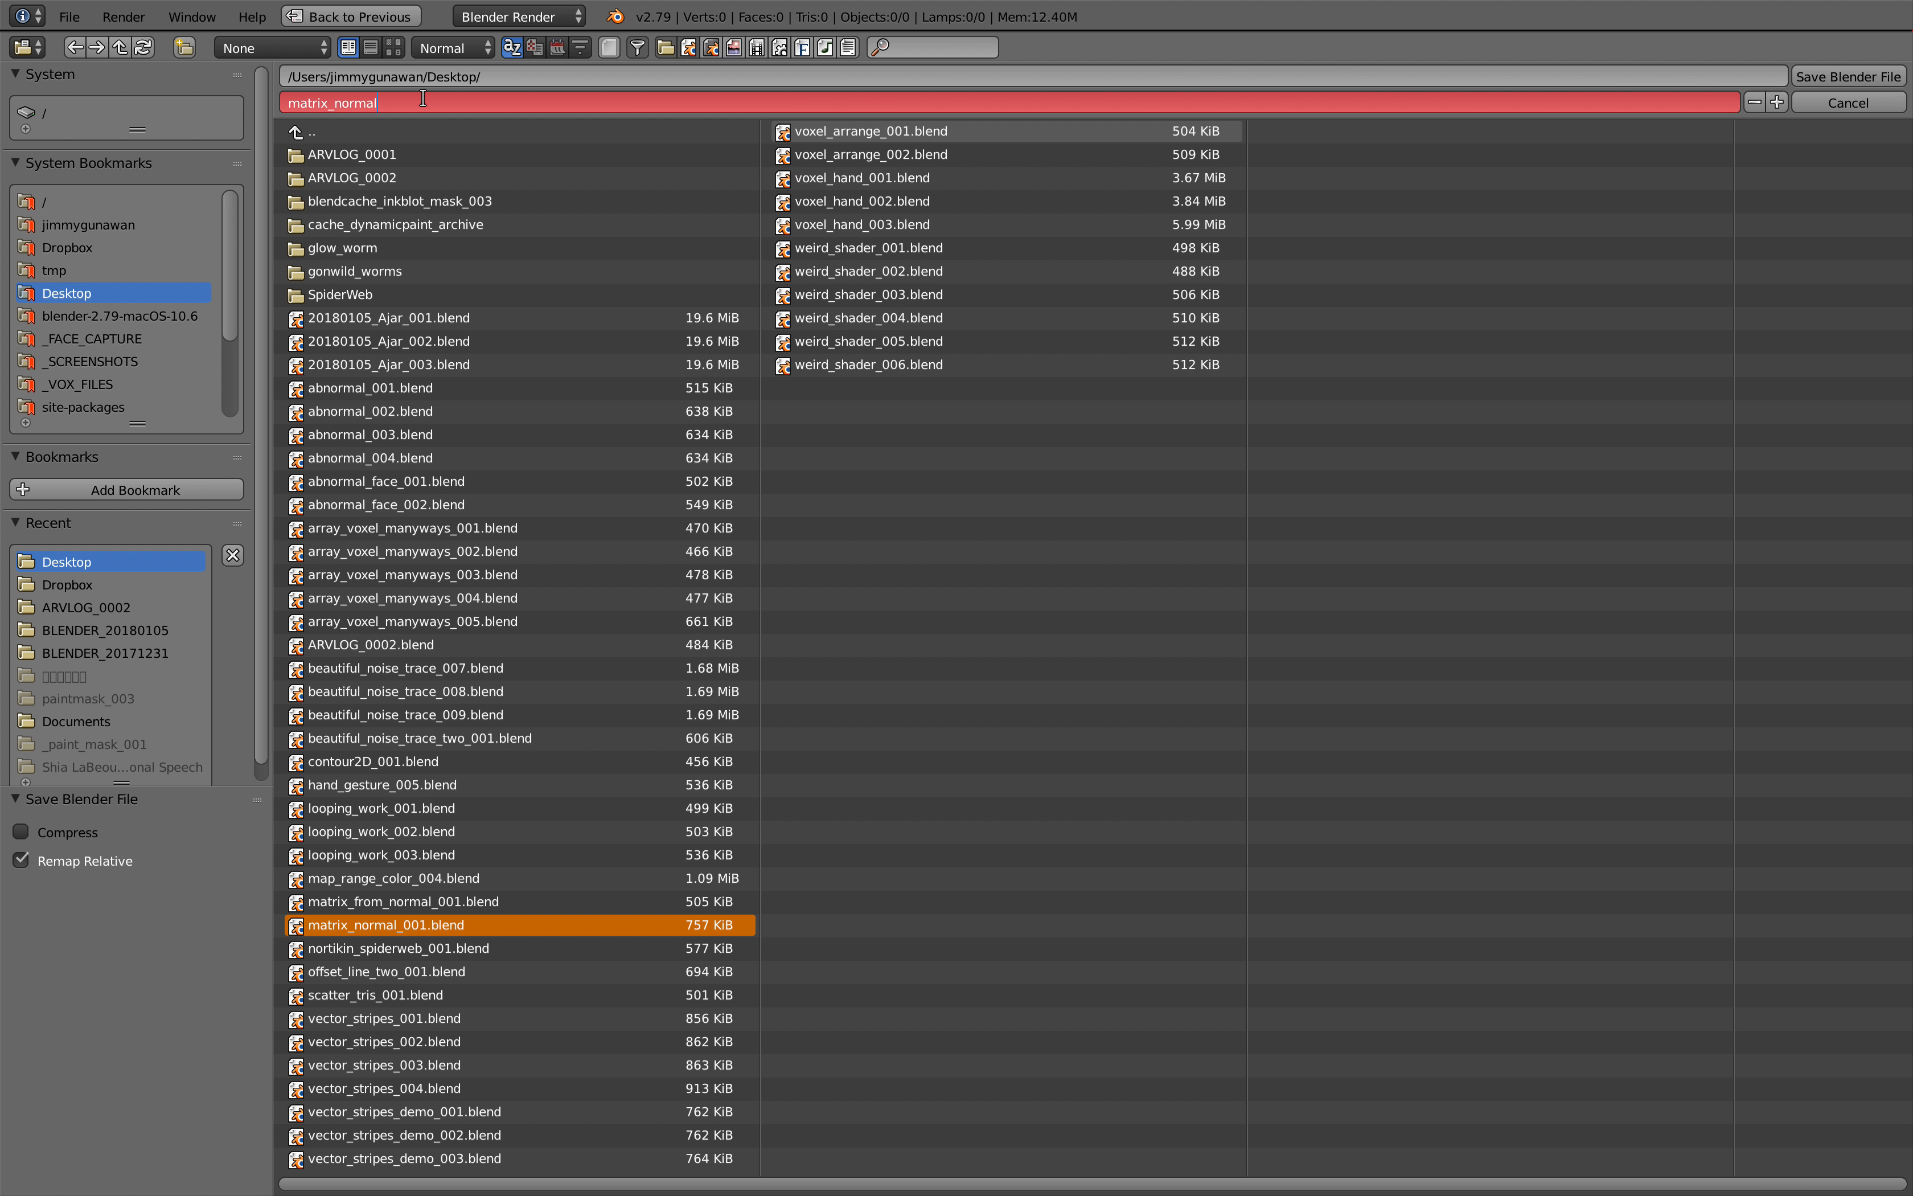
{"action": "type", "text": "_demo_001.blend"}
{"action": "key", "text": "Return"}
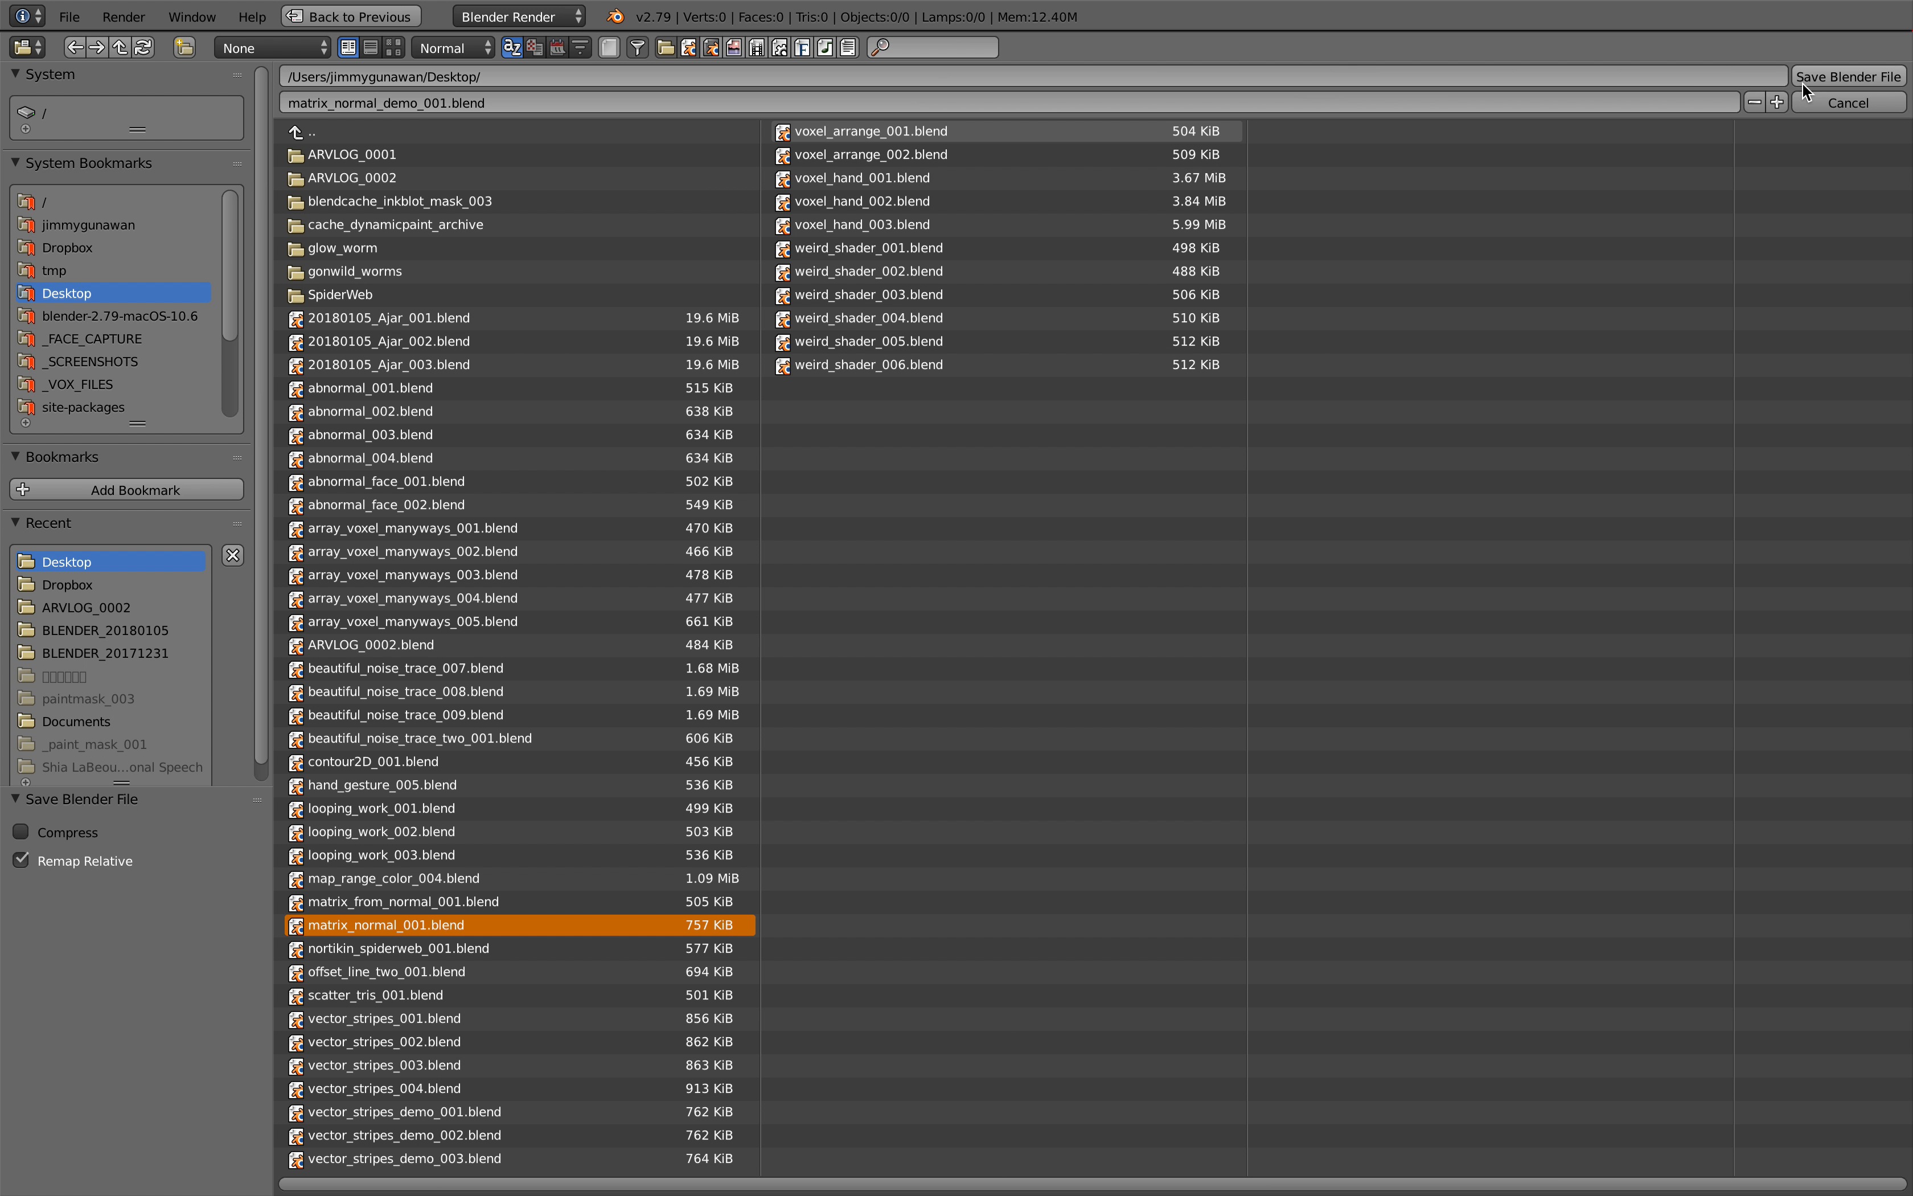
{"action": "left_click", "coordinate": [1803, 79]}
Step: Reposition the Matrix normal node slightly up and to the right in the node tree
{"action": "scroll", "coordinate": [988, 556], "scroll_direction": "up", "scroll_amount": 2}
{"action": "middle_click_drag", "start_coordinate": [973, 574], "coordinate": [1019, 570]}
{"action": "scroll", "coordinate": [997, 488], "scroll_direction": "up", "scroll_amount": 2}
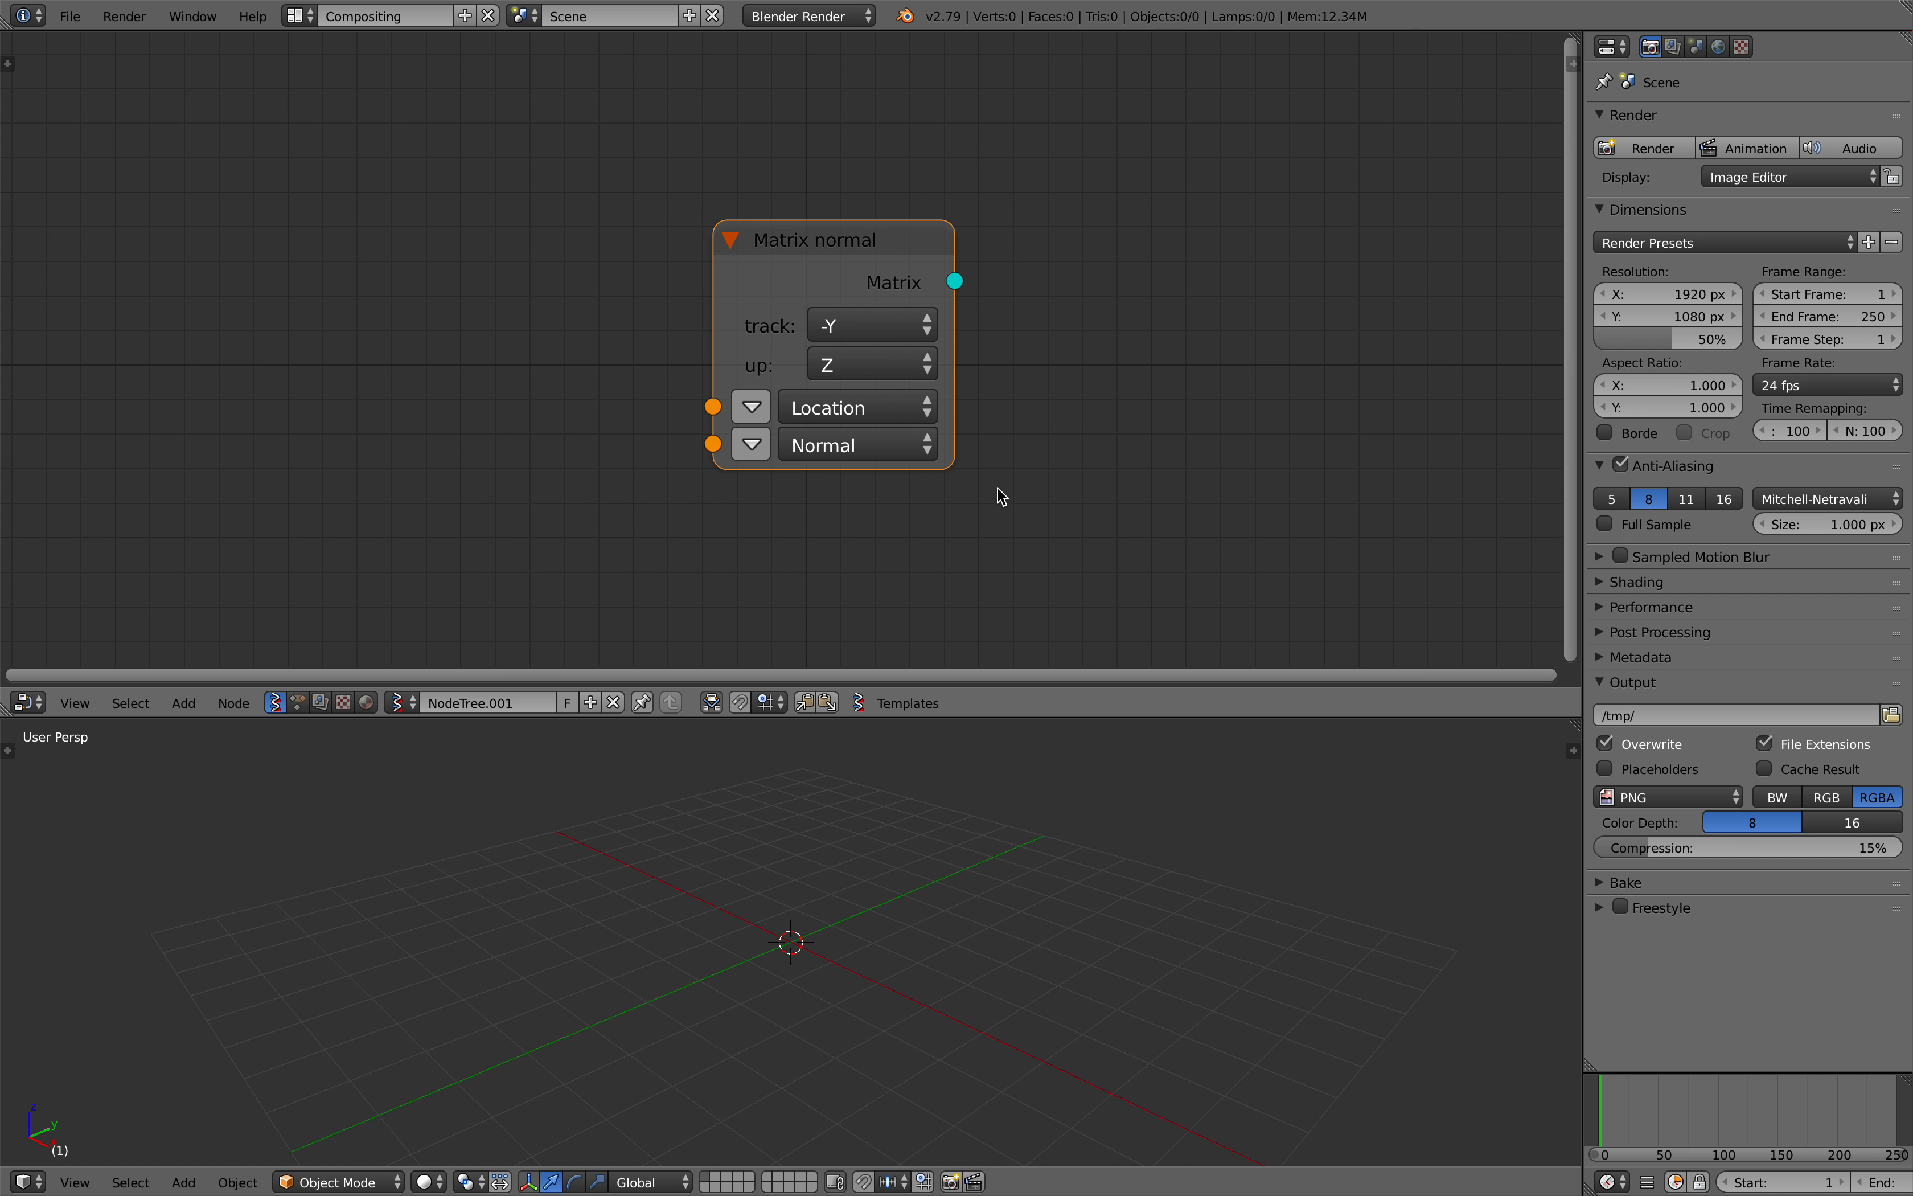
{"action": "left_click_drag", "start_coordinate": [842, 253], "coordinate": [846, 263]}
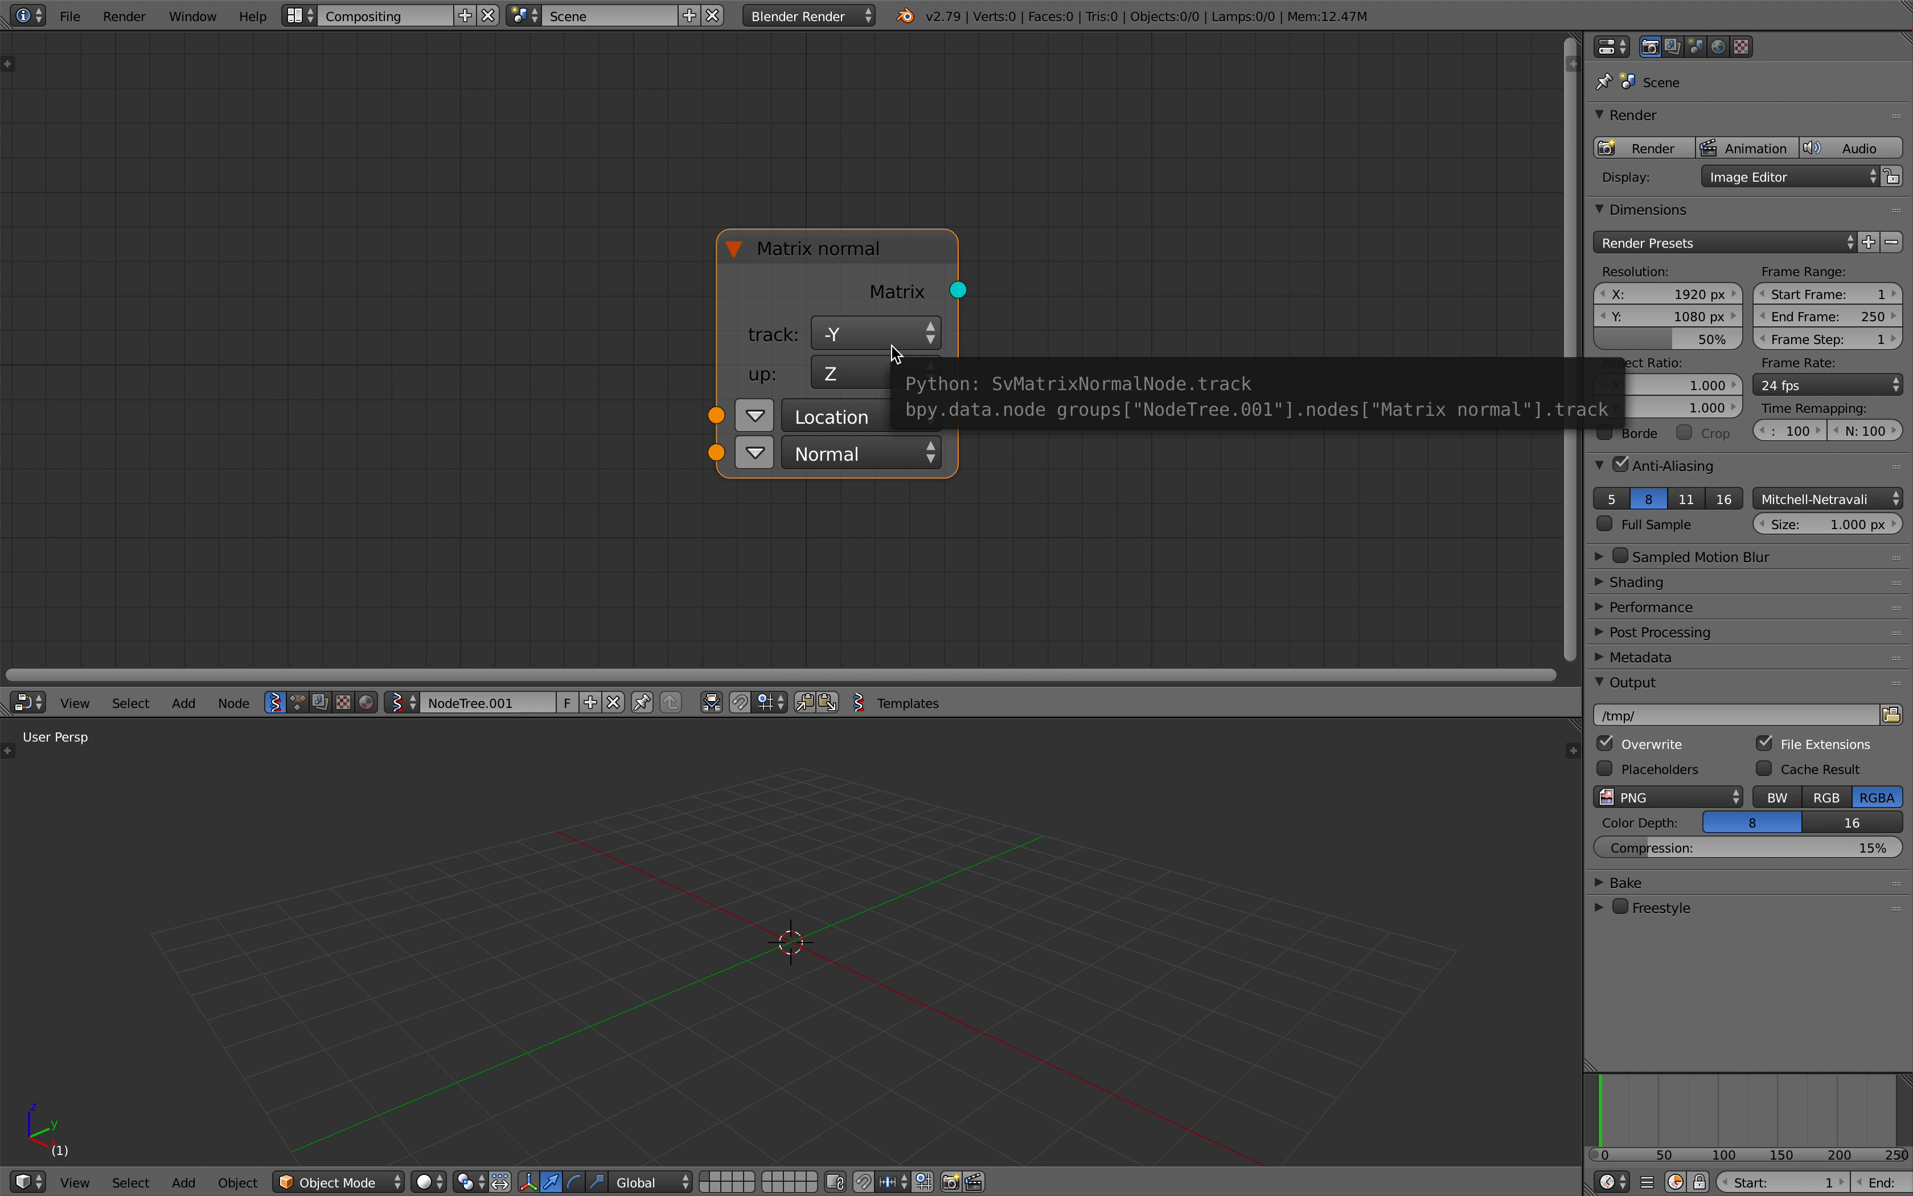
{"action": "scroll", "coordinate": [944, 368], "scroll_direction": "down", "scroll_amount": 2}
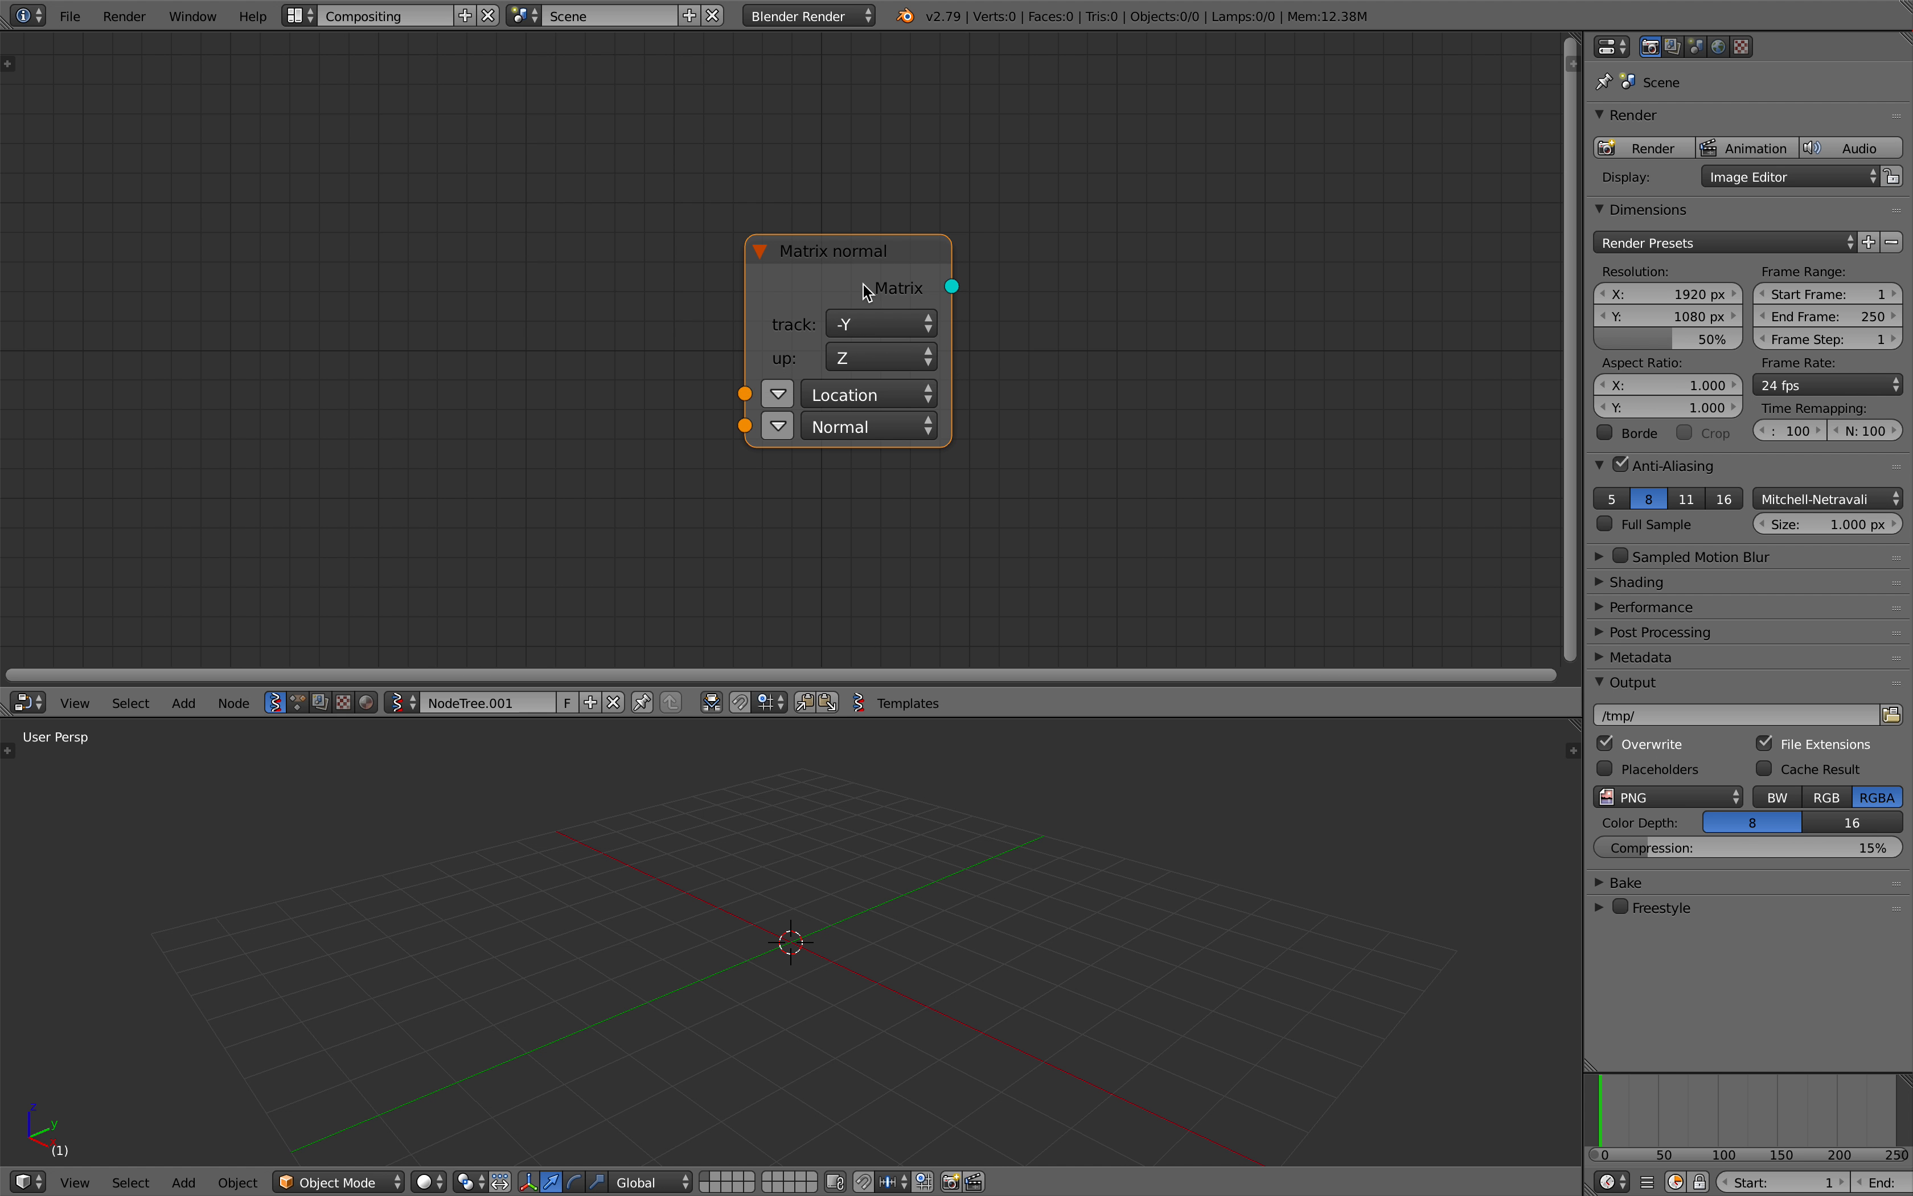
{"action": "left_click_drag", "start_coordinate": [862, 282], "coordinate": [939, 260]}
Step: Add an Arrows empty at the world origin in the 3D scene, save the file and deselect the empty
{"action": "key", "text": "ctrl+Right"}
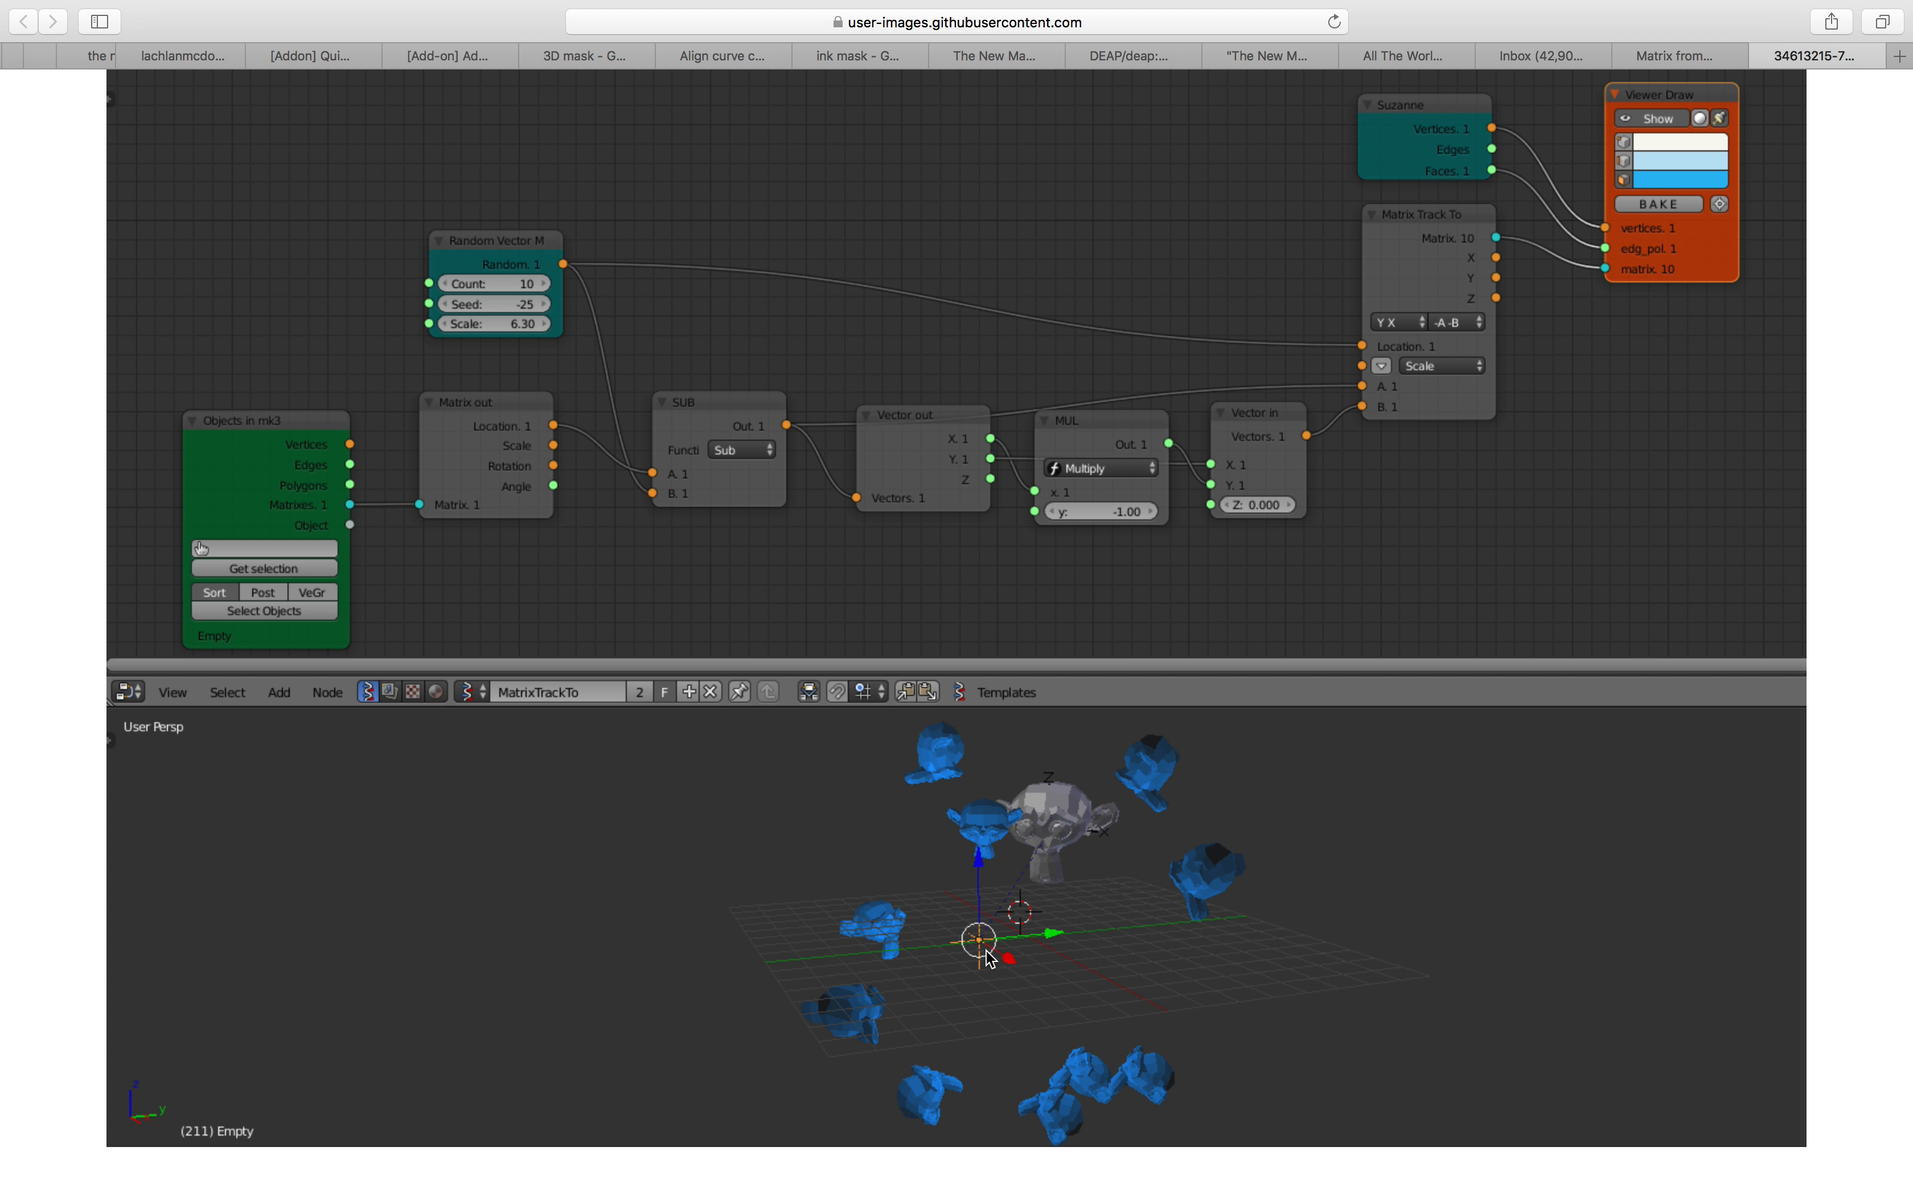
{"action": "key", "text": "ctrl+Left"}
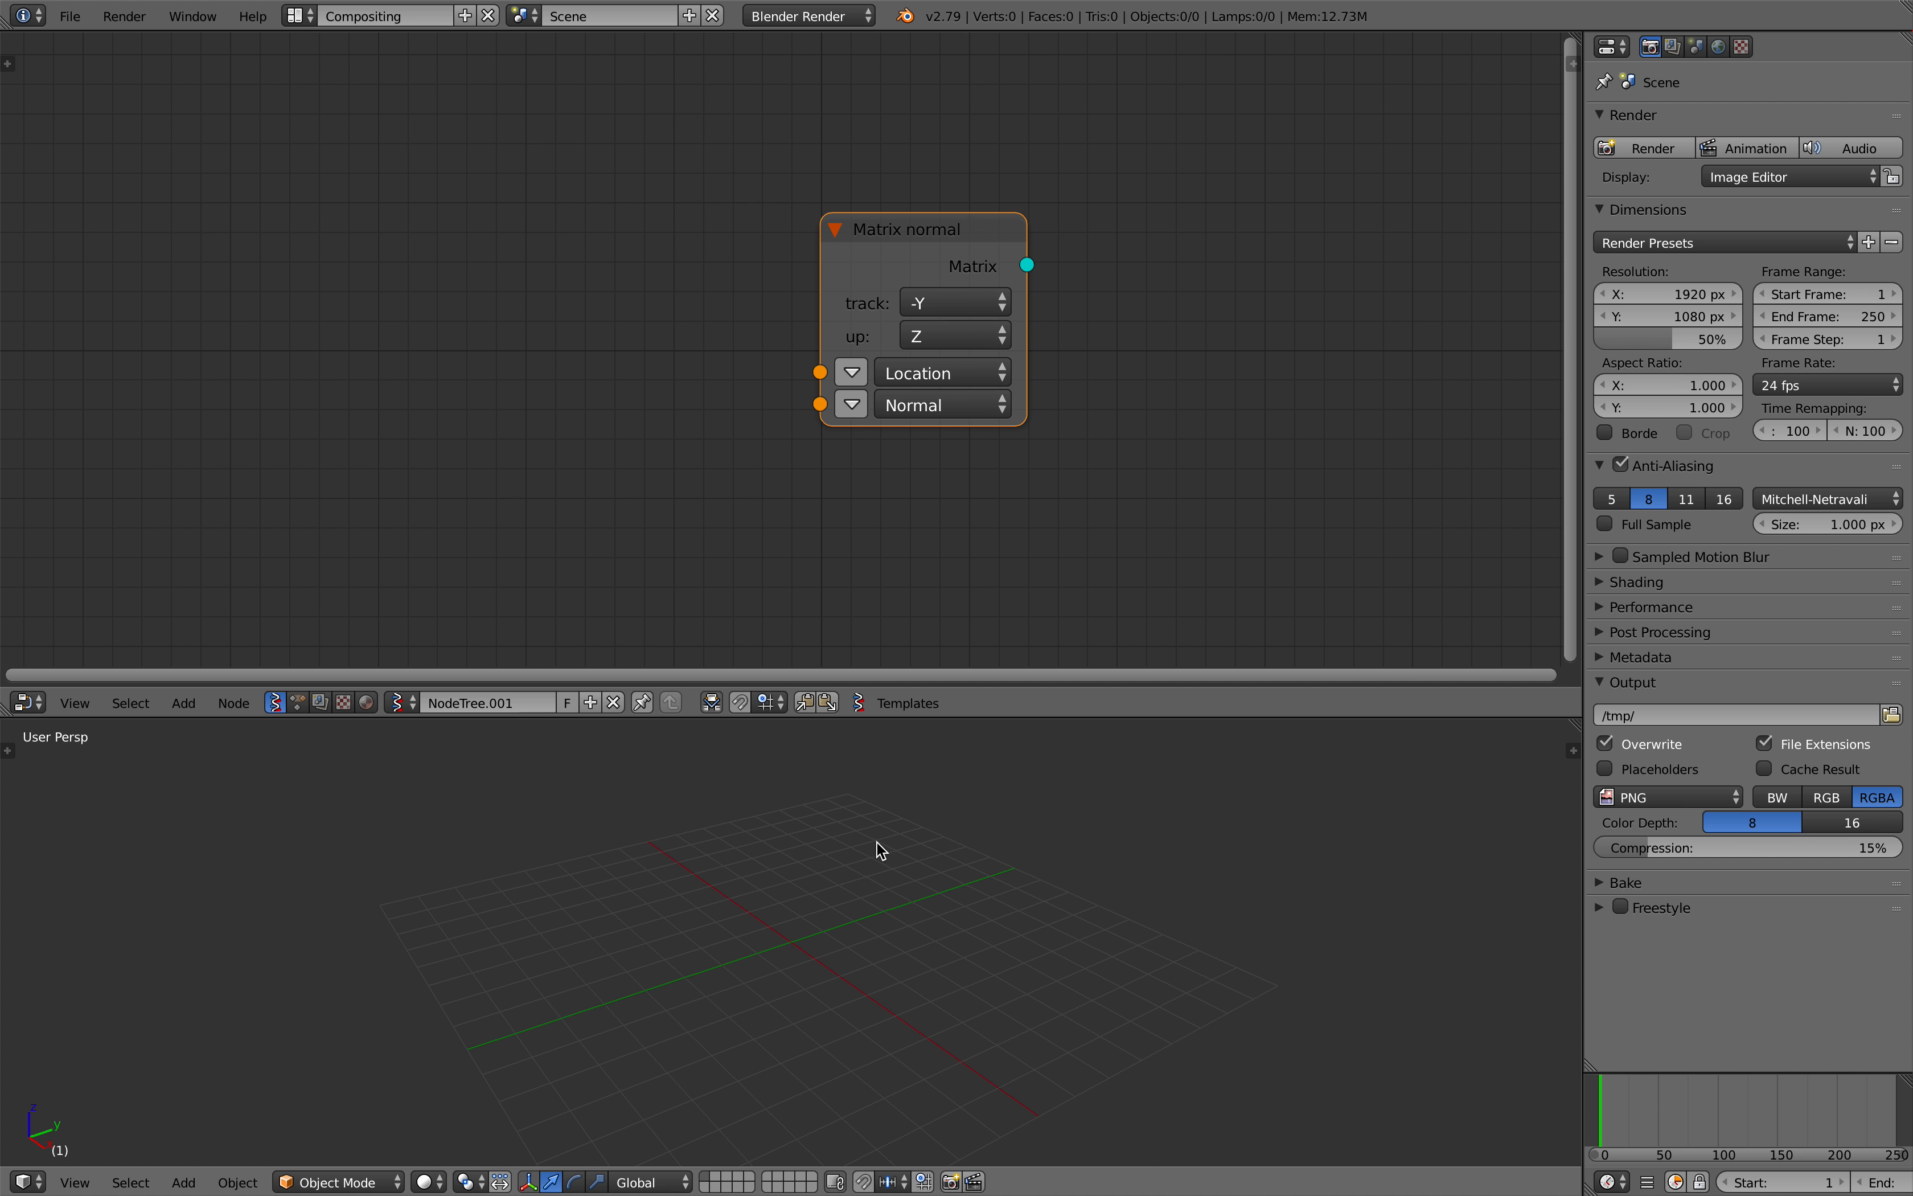
{"action": "key", "text": "shift+a"}
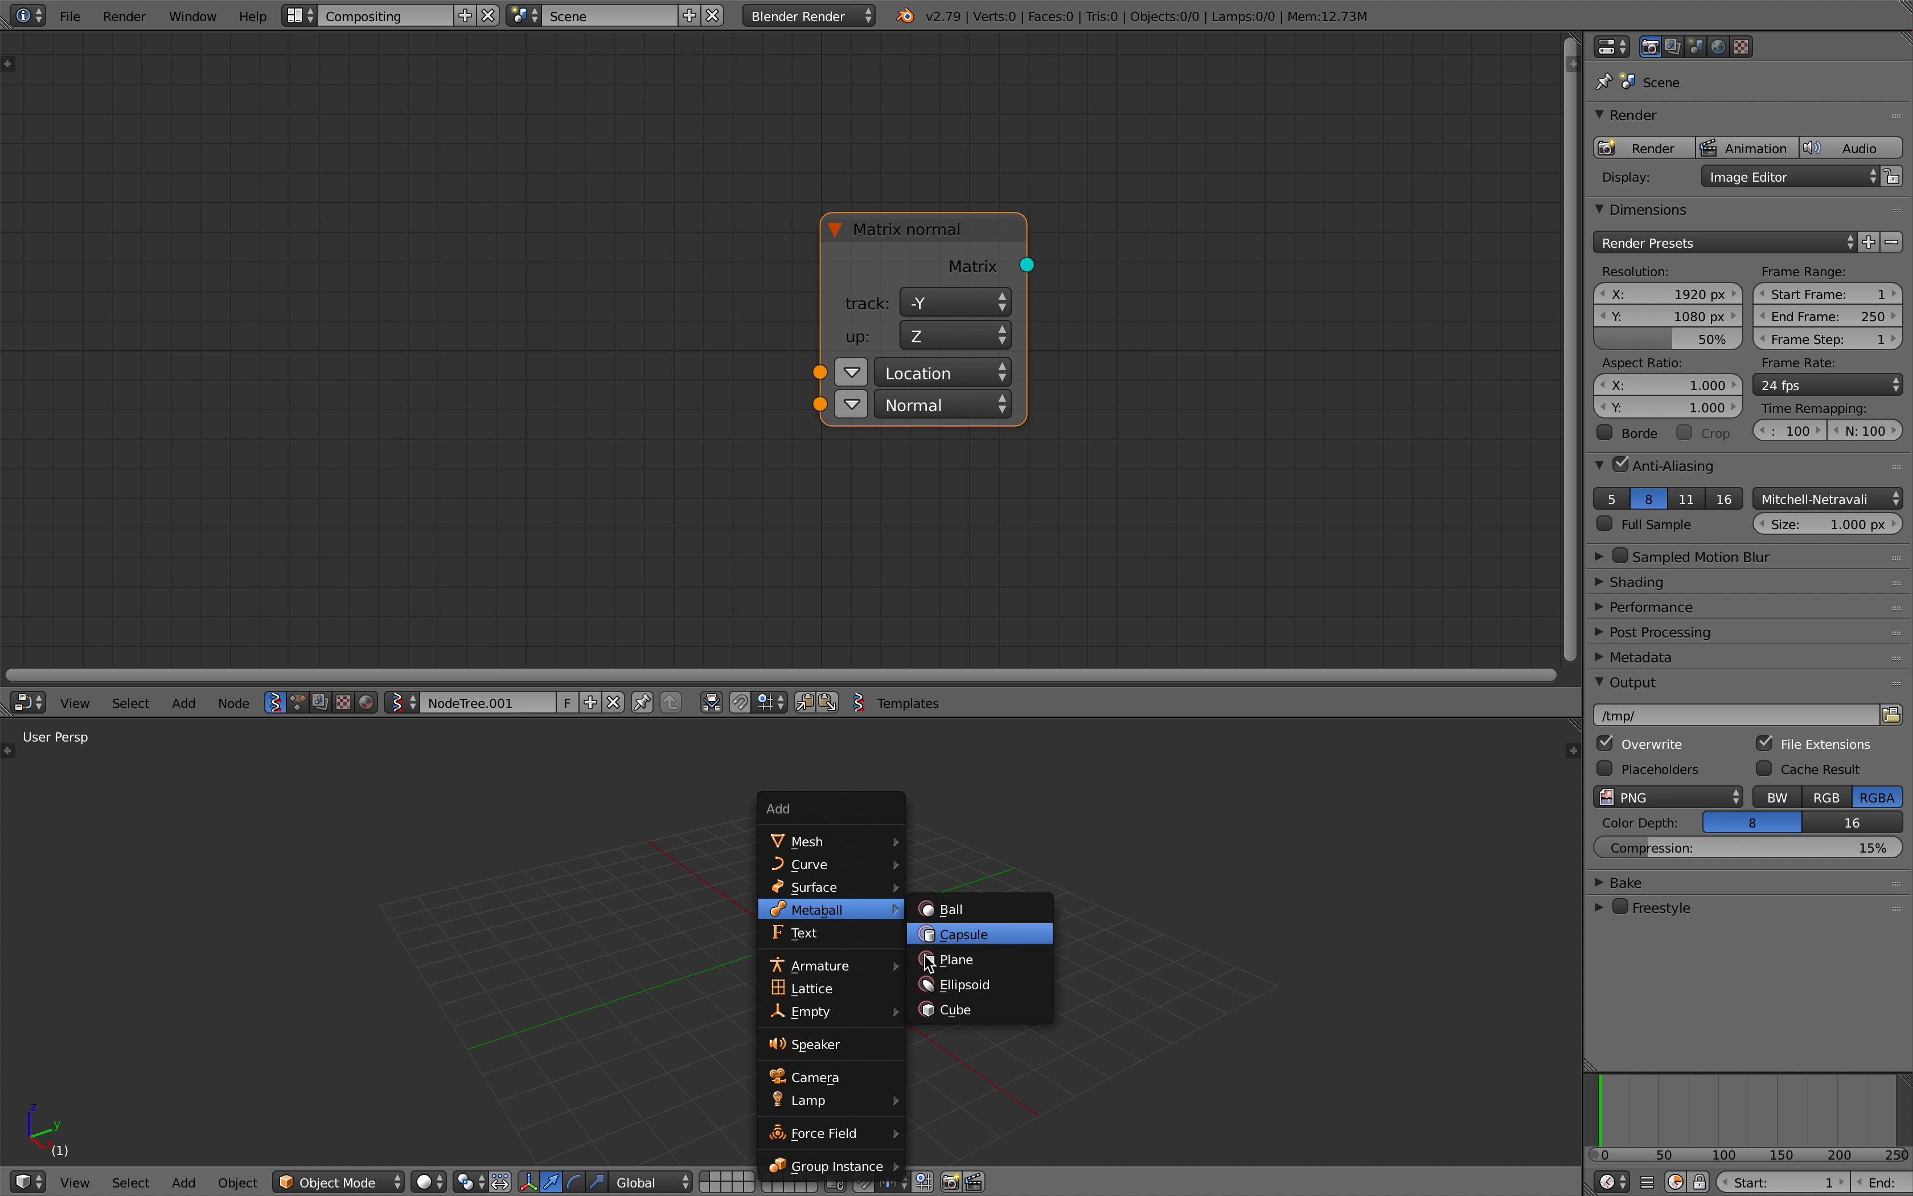
{"action": "mouse_move", "coordinate": [866, 1012]}
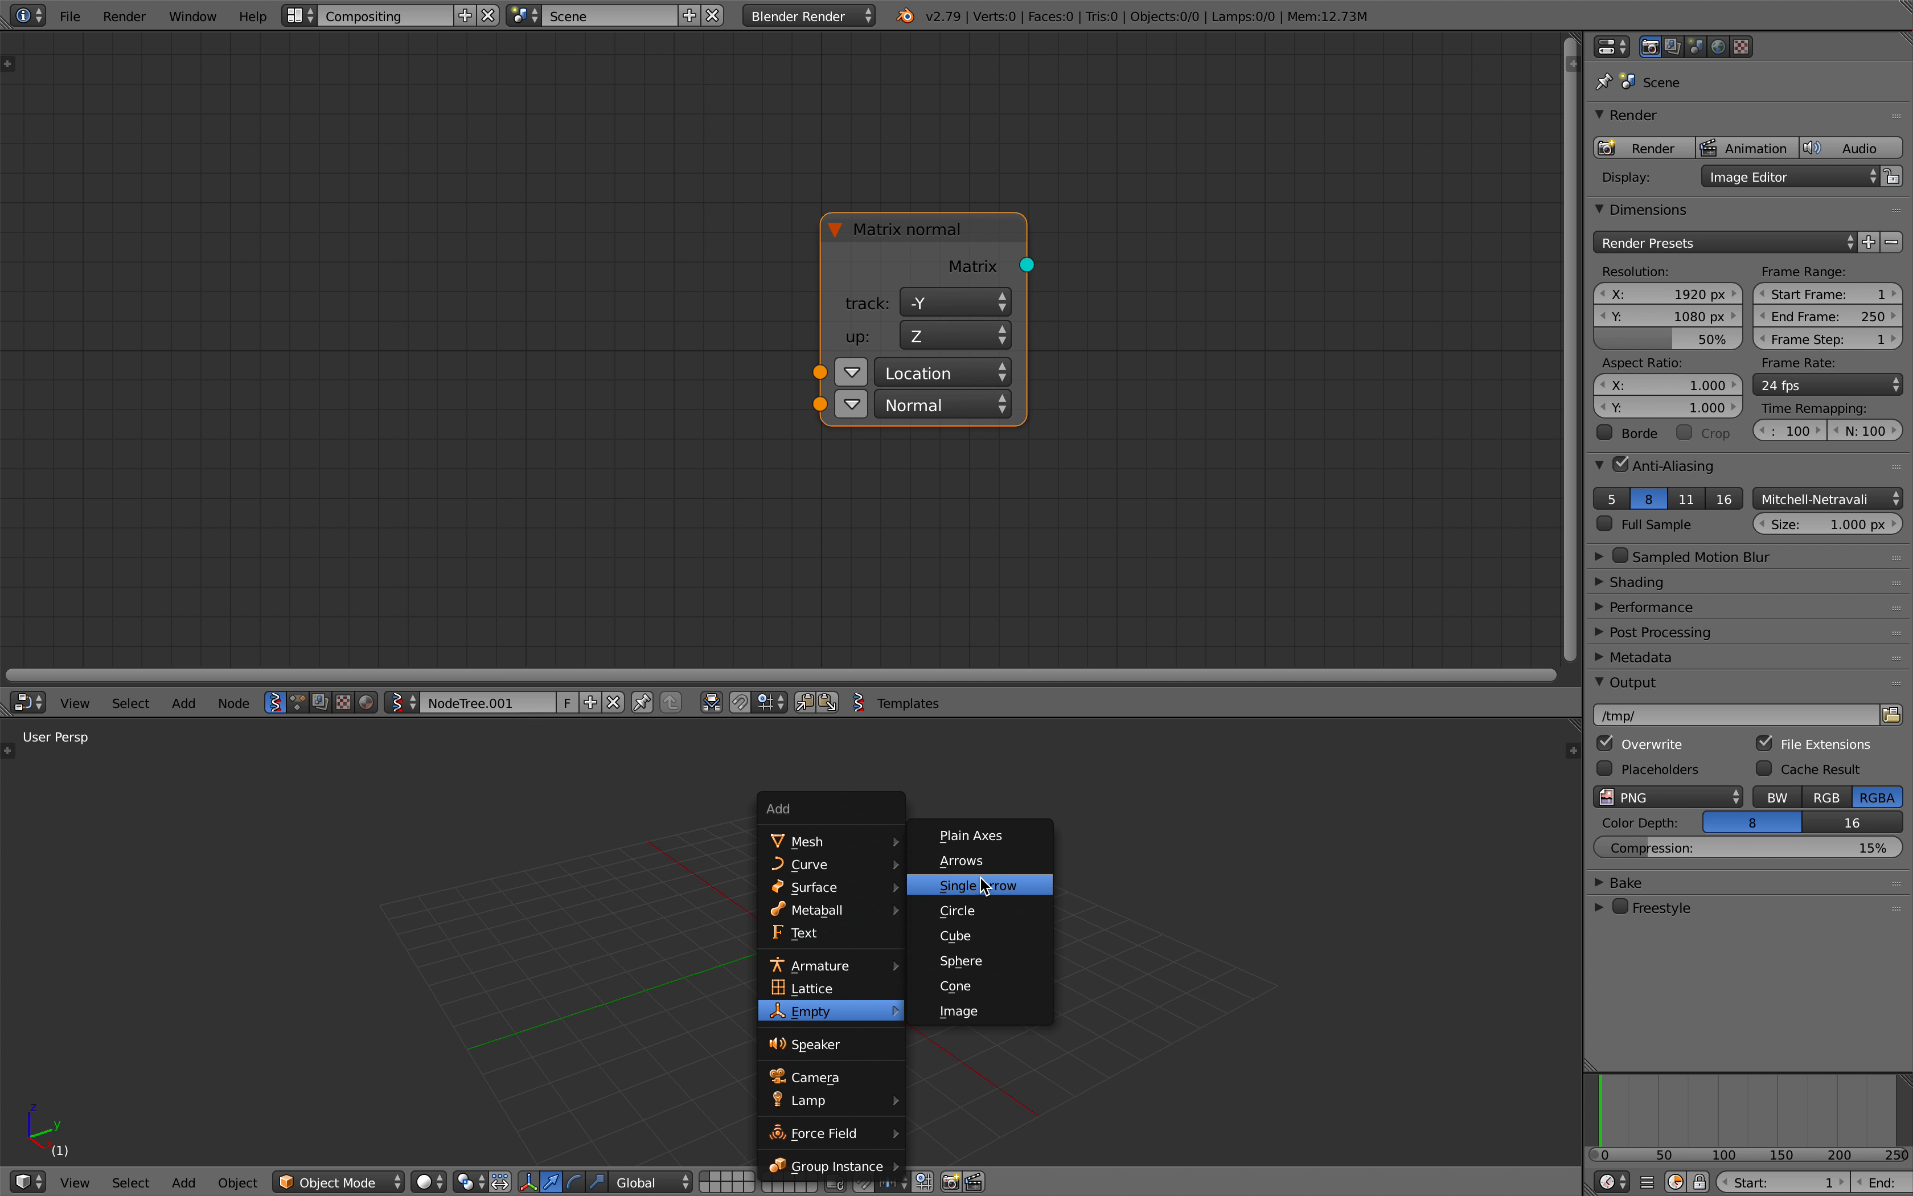
{"action": "left_click", "coordinate": [961, 860]}
{"action": "scroll", "coordinate": [858, 910], "scroll_direction": "down", "scroll_amount": 6}
{"action": "scroll", "coordinate": [873, 918], "scroll_direction": "up", "scroll_amount": 3}
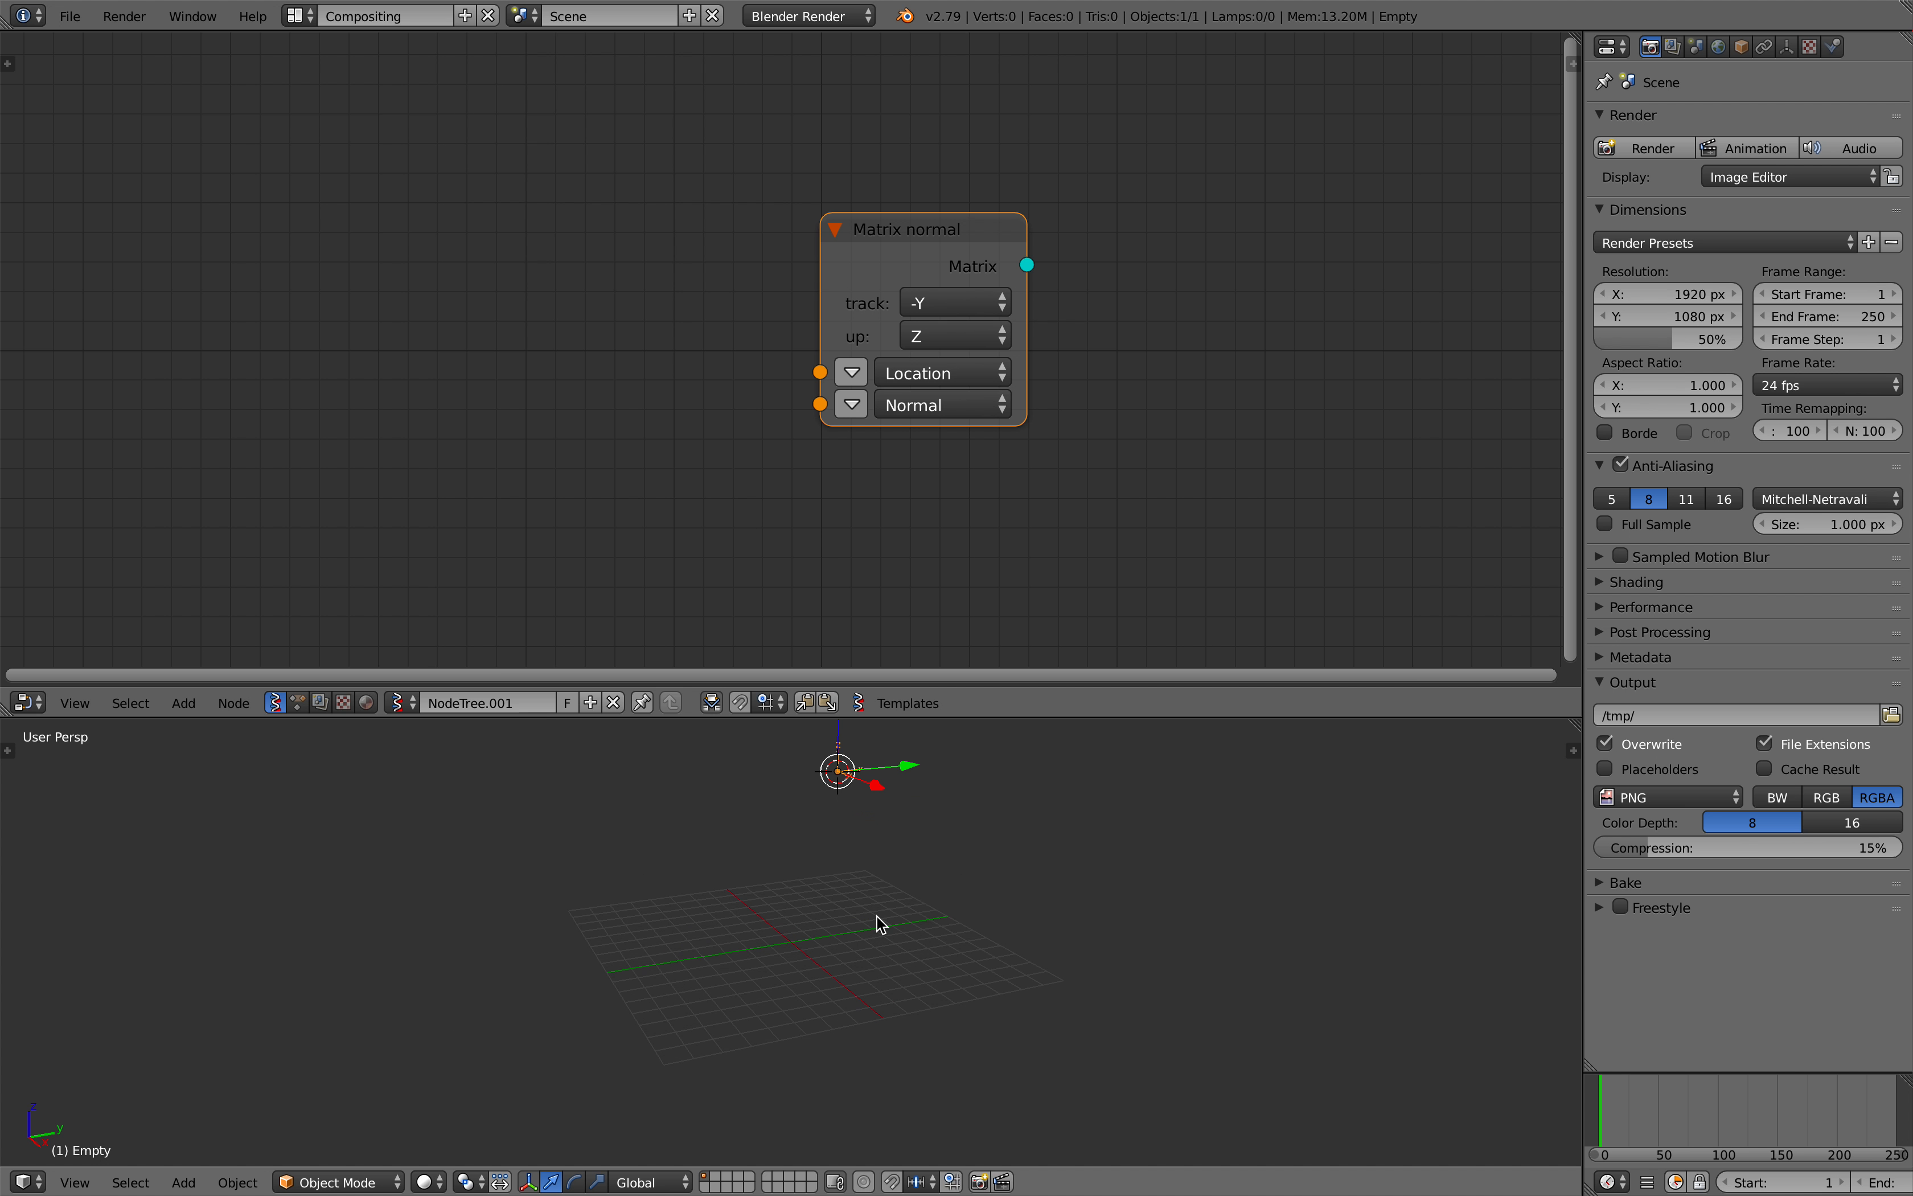
{"action": "key", "text": "alt+g"}
{"action": "scroll", "coordinate": [879, 920], "scroll_direction": "up", "scroll_amount": 4}
{"action": "key", "text": "ctrl+s"}
{"action": "middle_click_drag", "start_coordinate": [883, 917], "coordinate": [843, 981]}
{"action": "left_click", "coordinate": [905, 917]}
{"action": "key", "text": "a"}
Step: Add an Objects in mk3 node to the left of the Matrix normal node
{"action": "scroll", "coordinate": [859, 277], "scroll_direction": "down", "scroll_amount": 3}
{"action": "left_click_drag", "start_coordinate": [862, 282], "coordinate": [944, 269]}
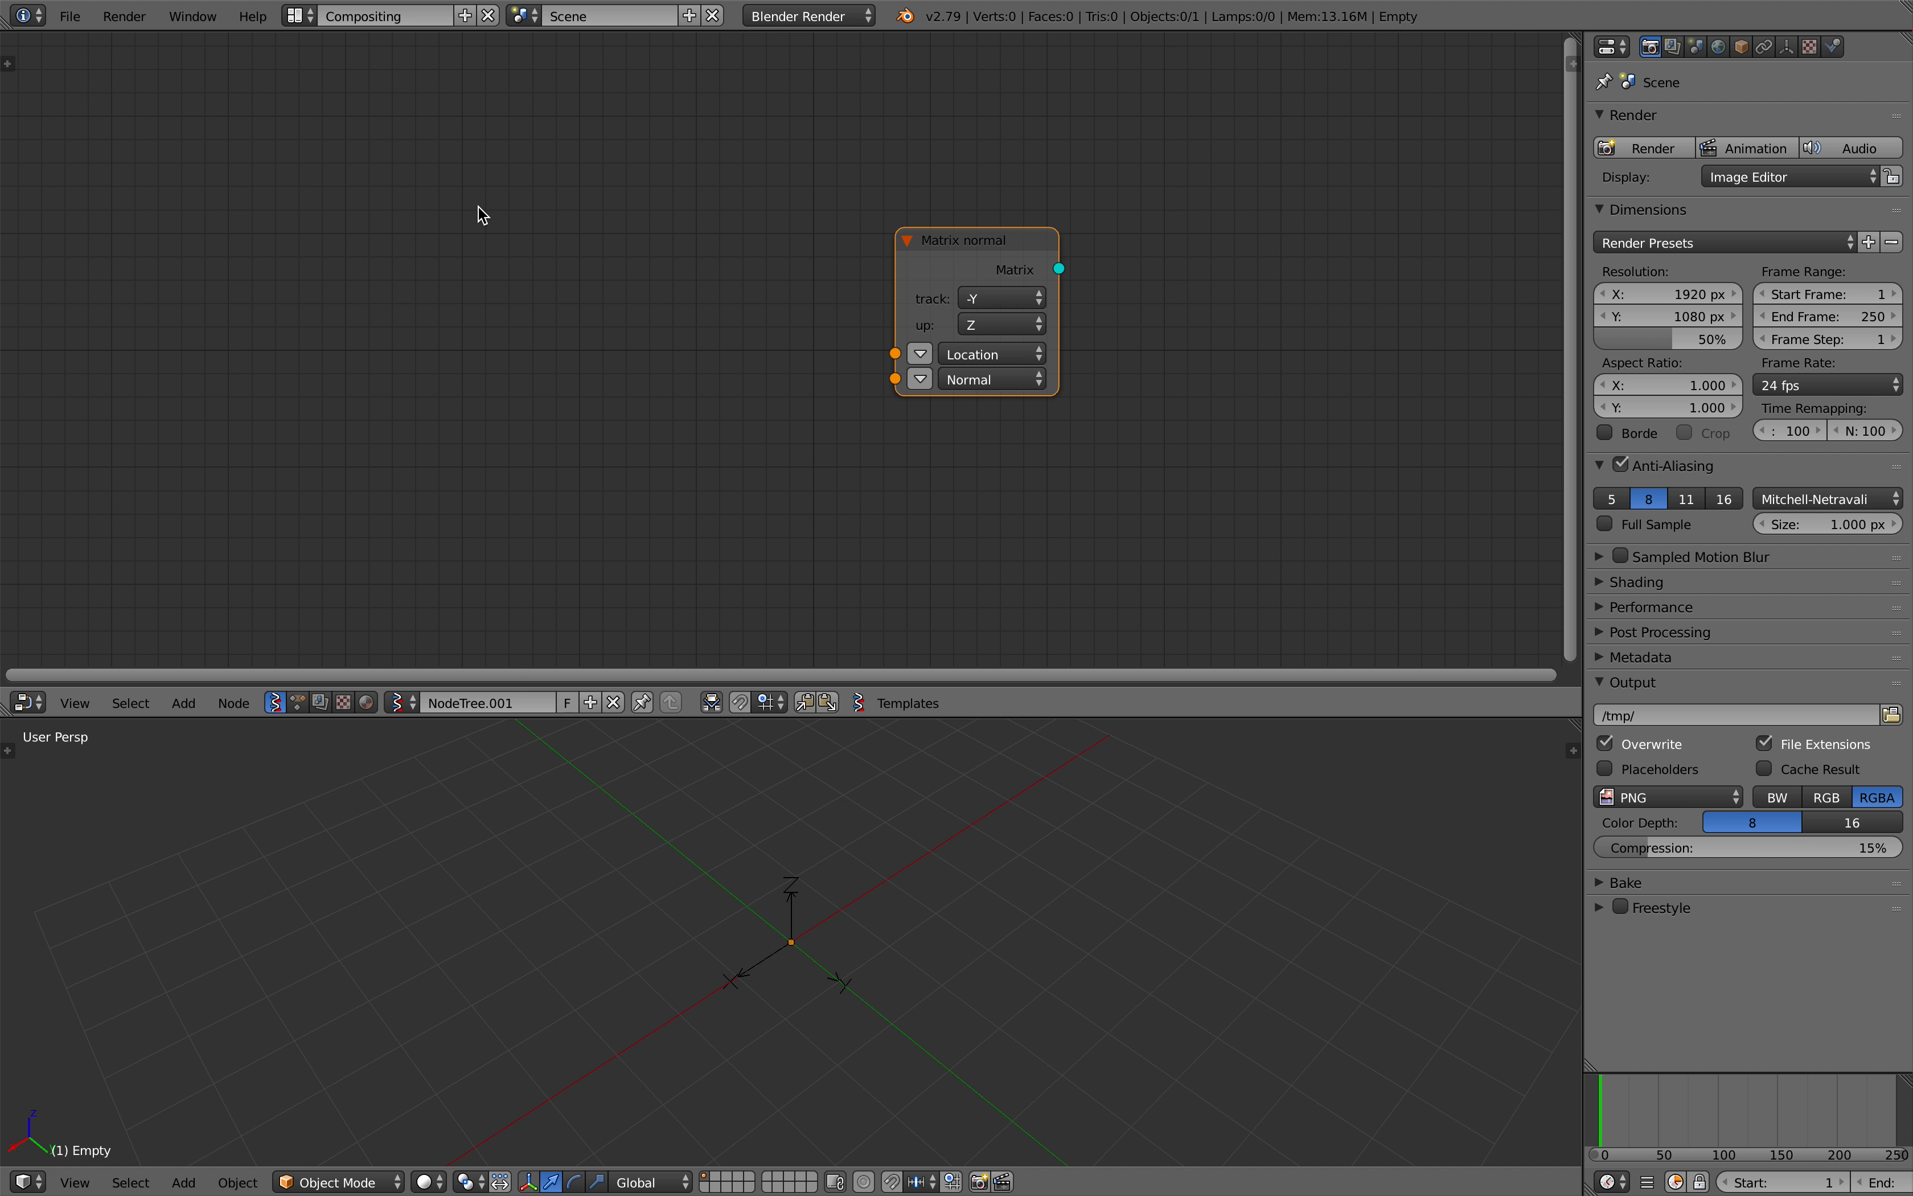
{"action": "key", "text": "alt+space"}
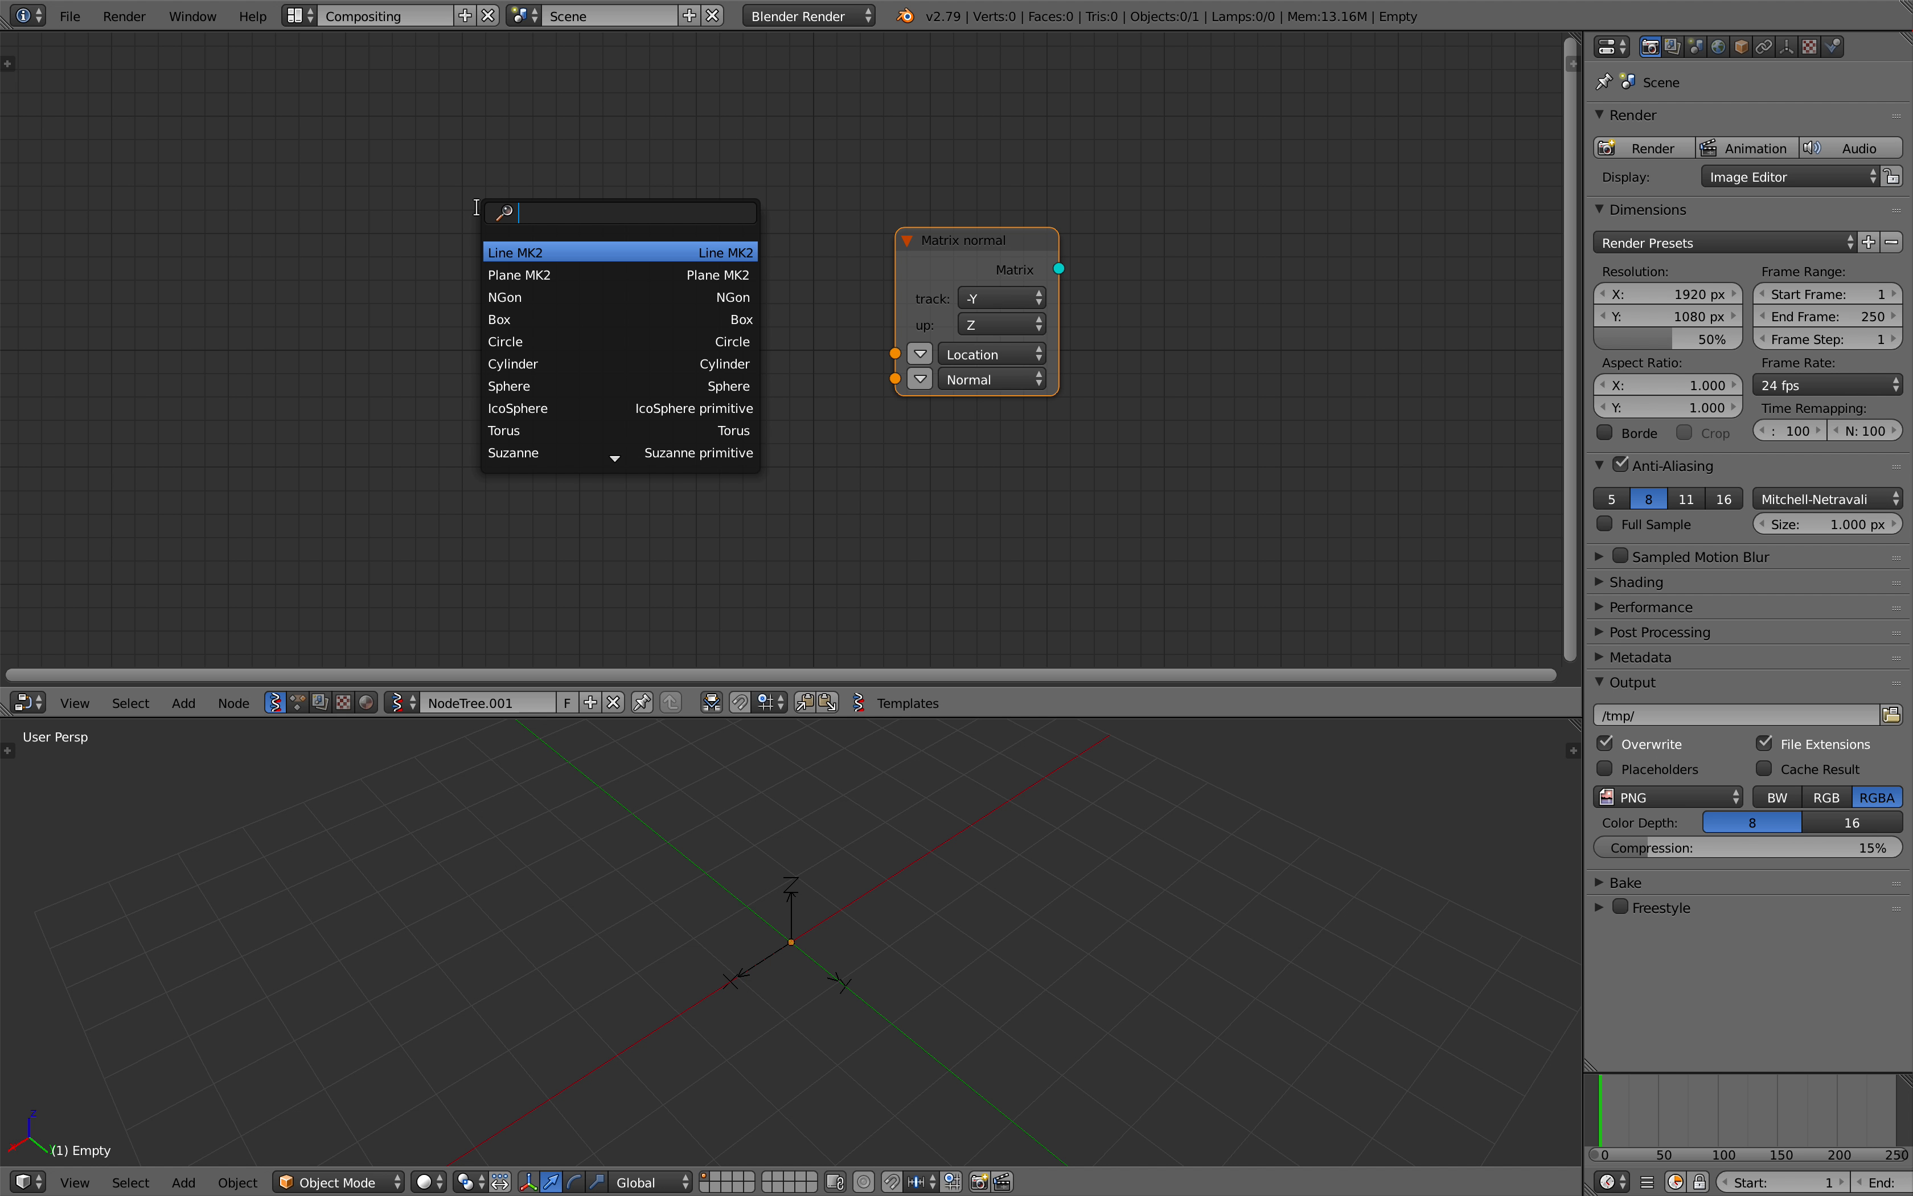
{"action": "type", "text": "object"}
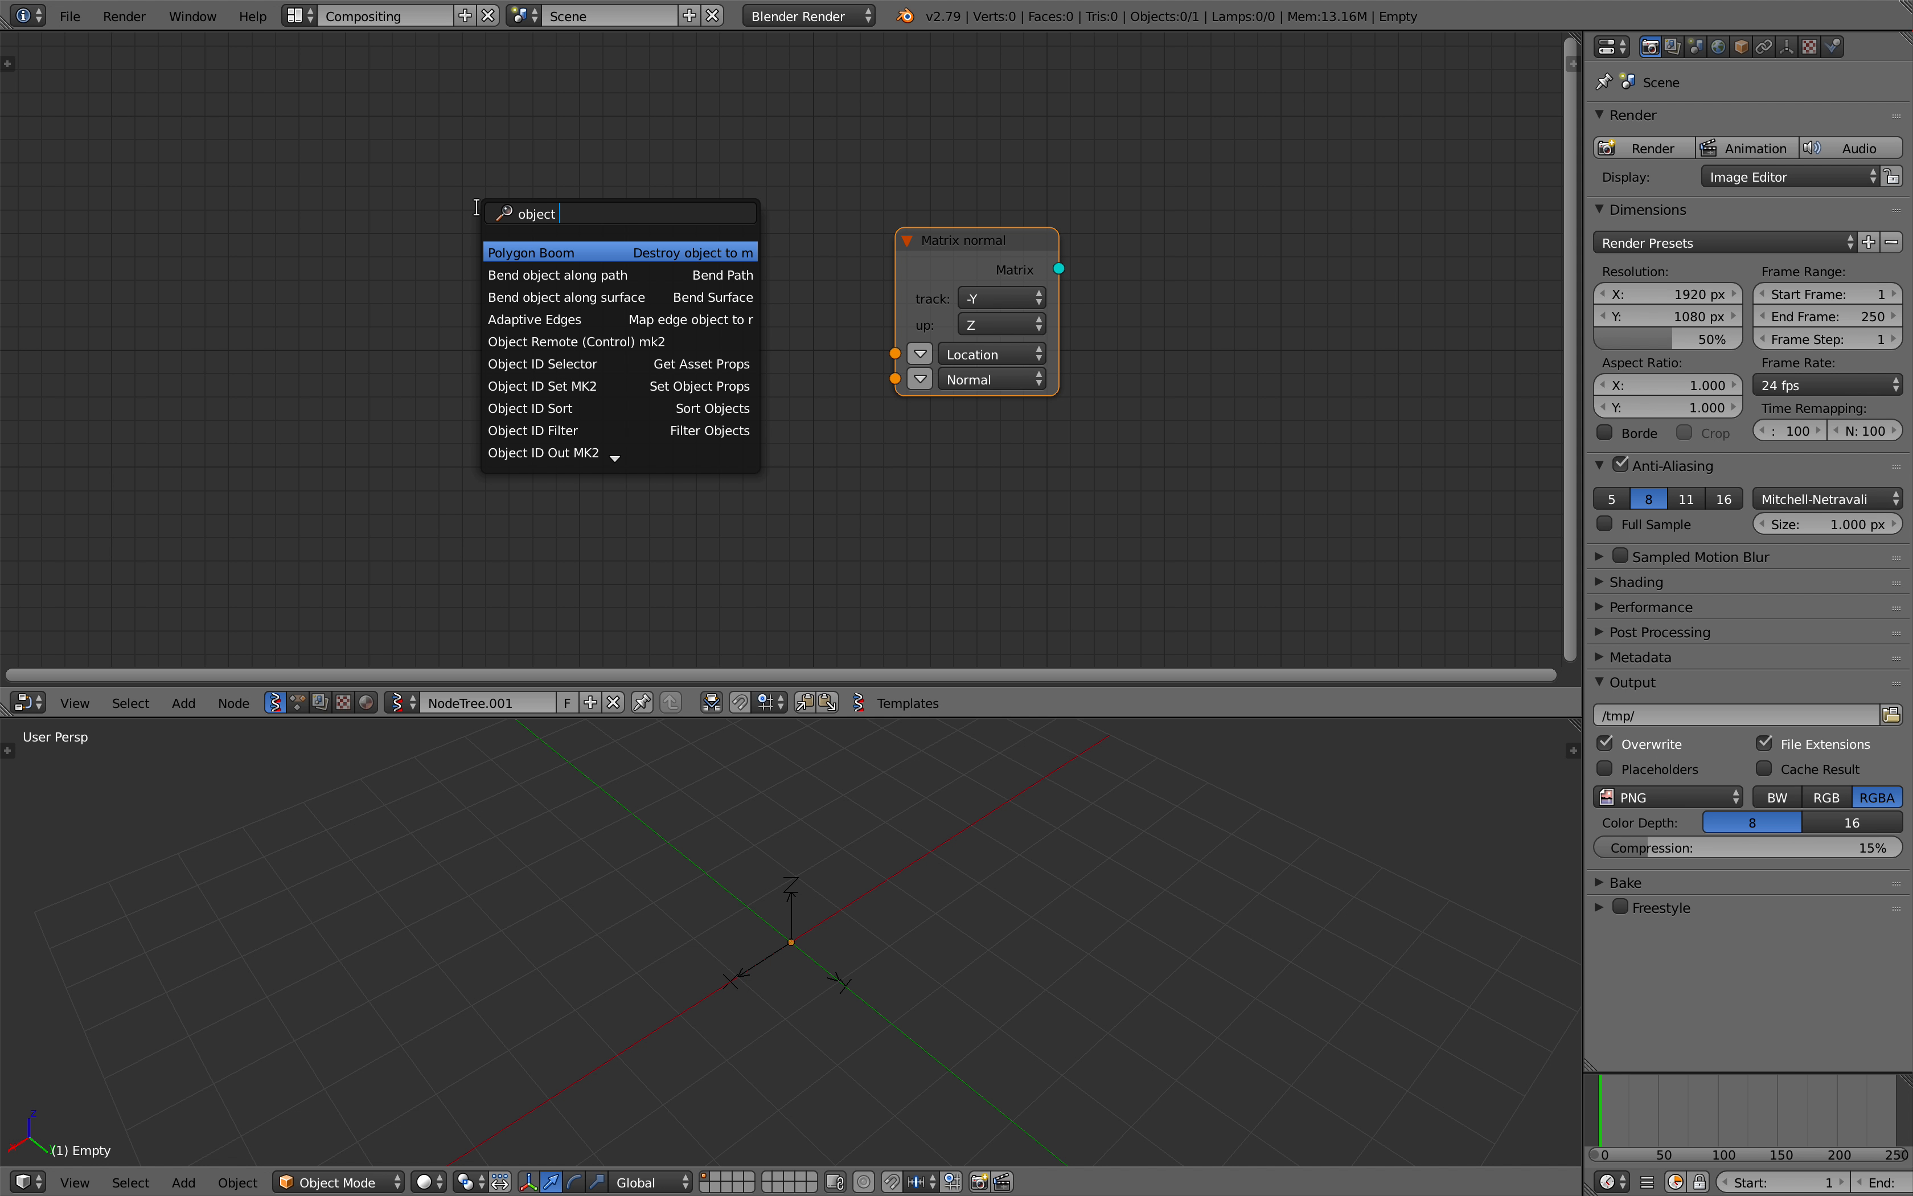
{"action": "key", "text": "BackSpace"}
{"action": "type", "text": "s i"}
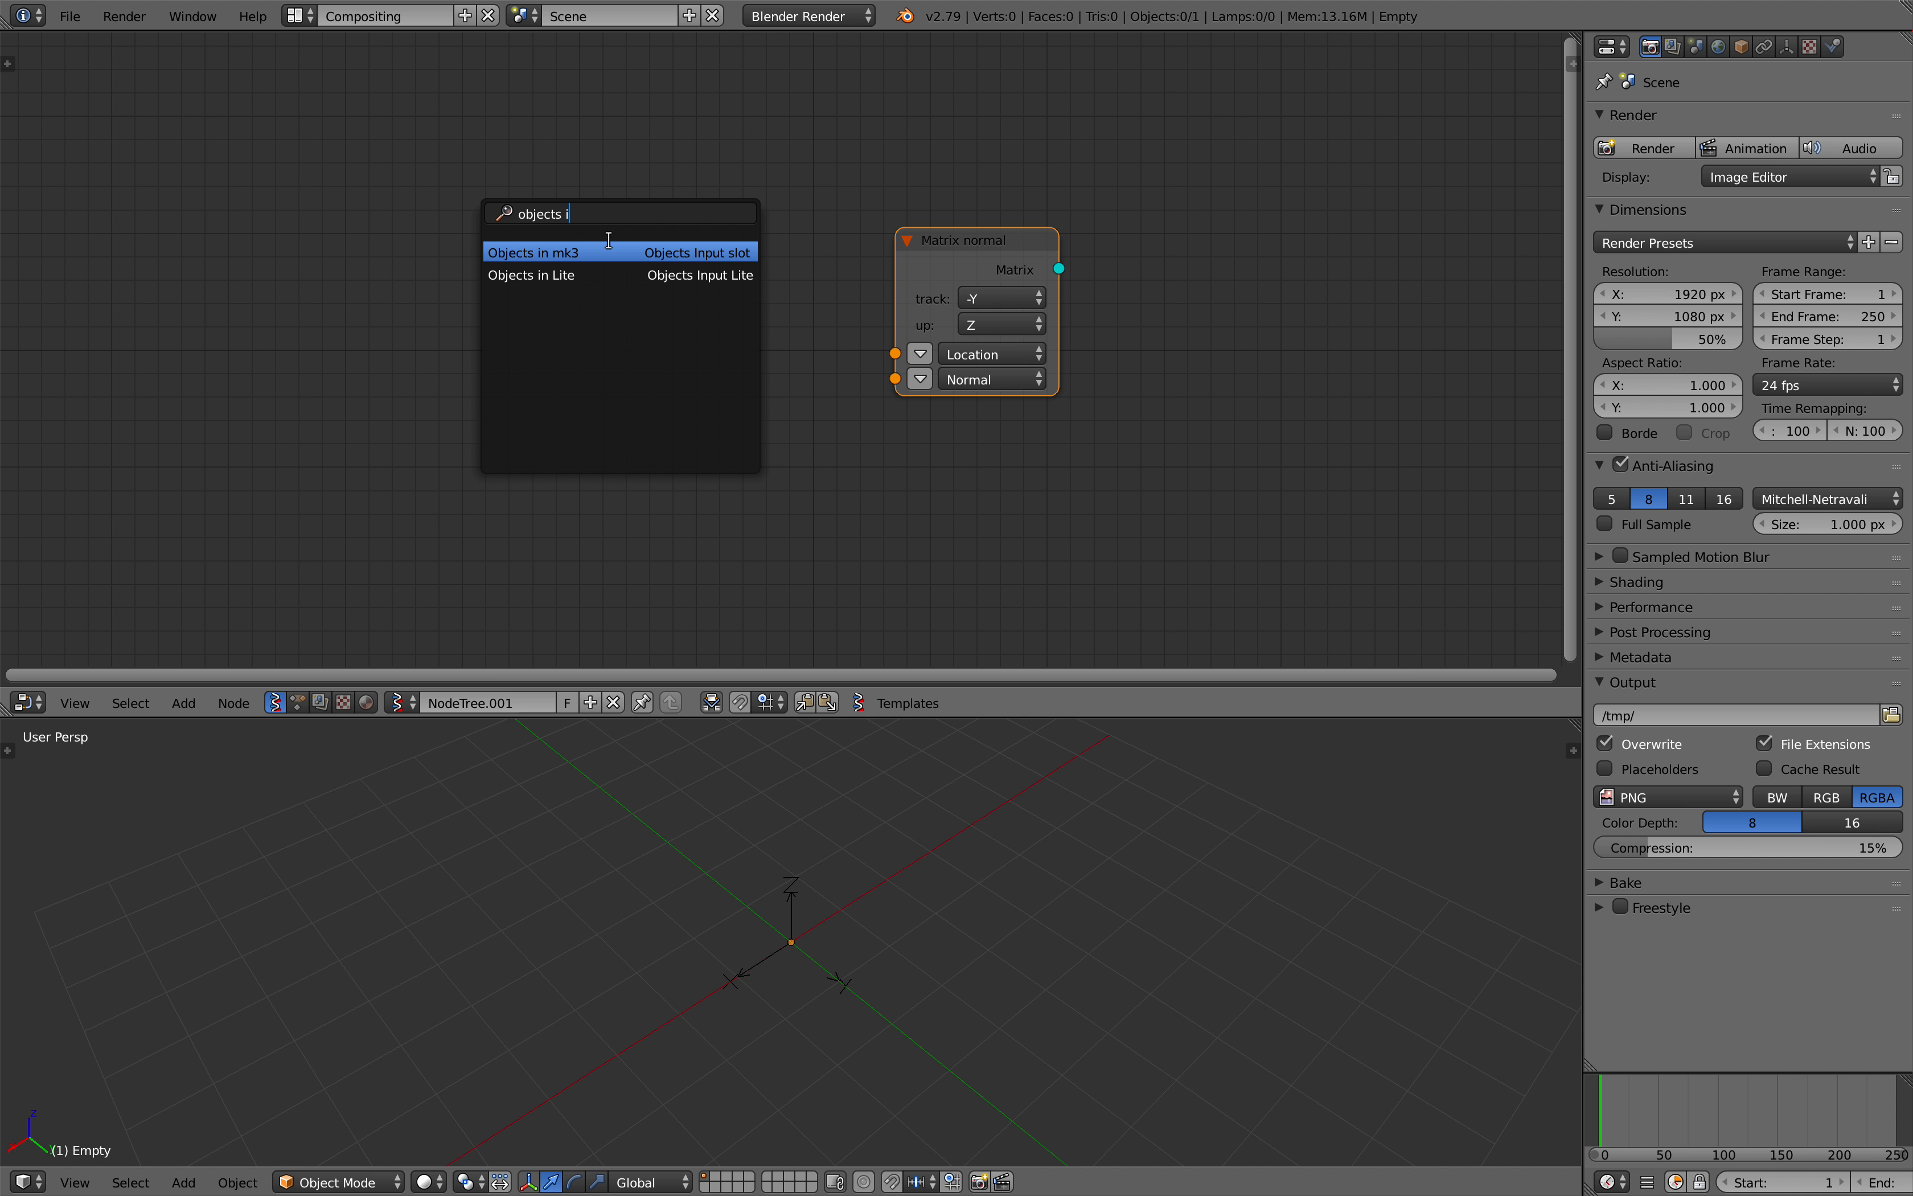
{"action": "key", "text": "Return"}
{"action": "left_click", "coordinate": [407, 229]}
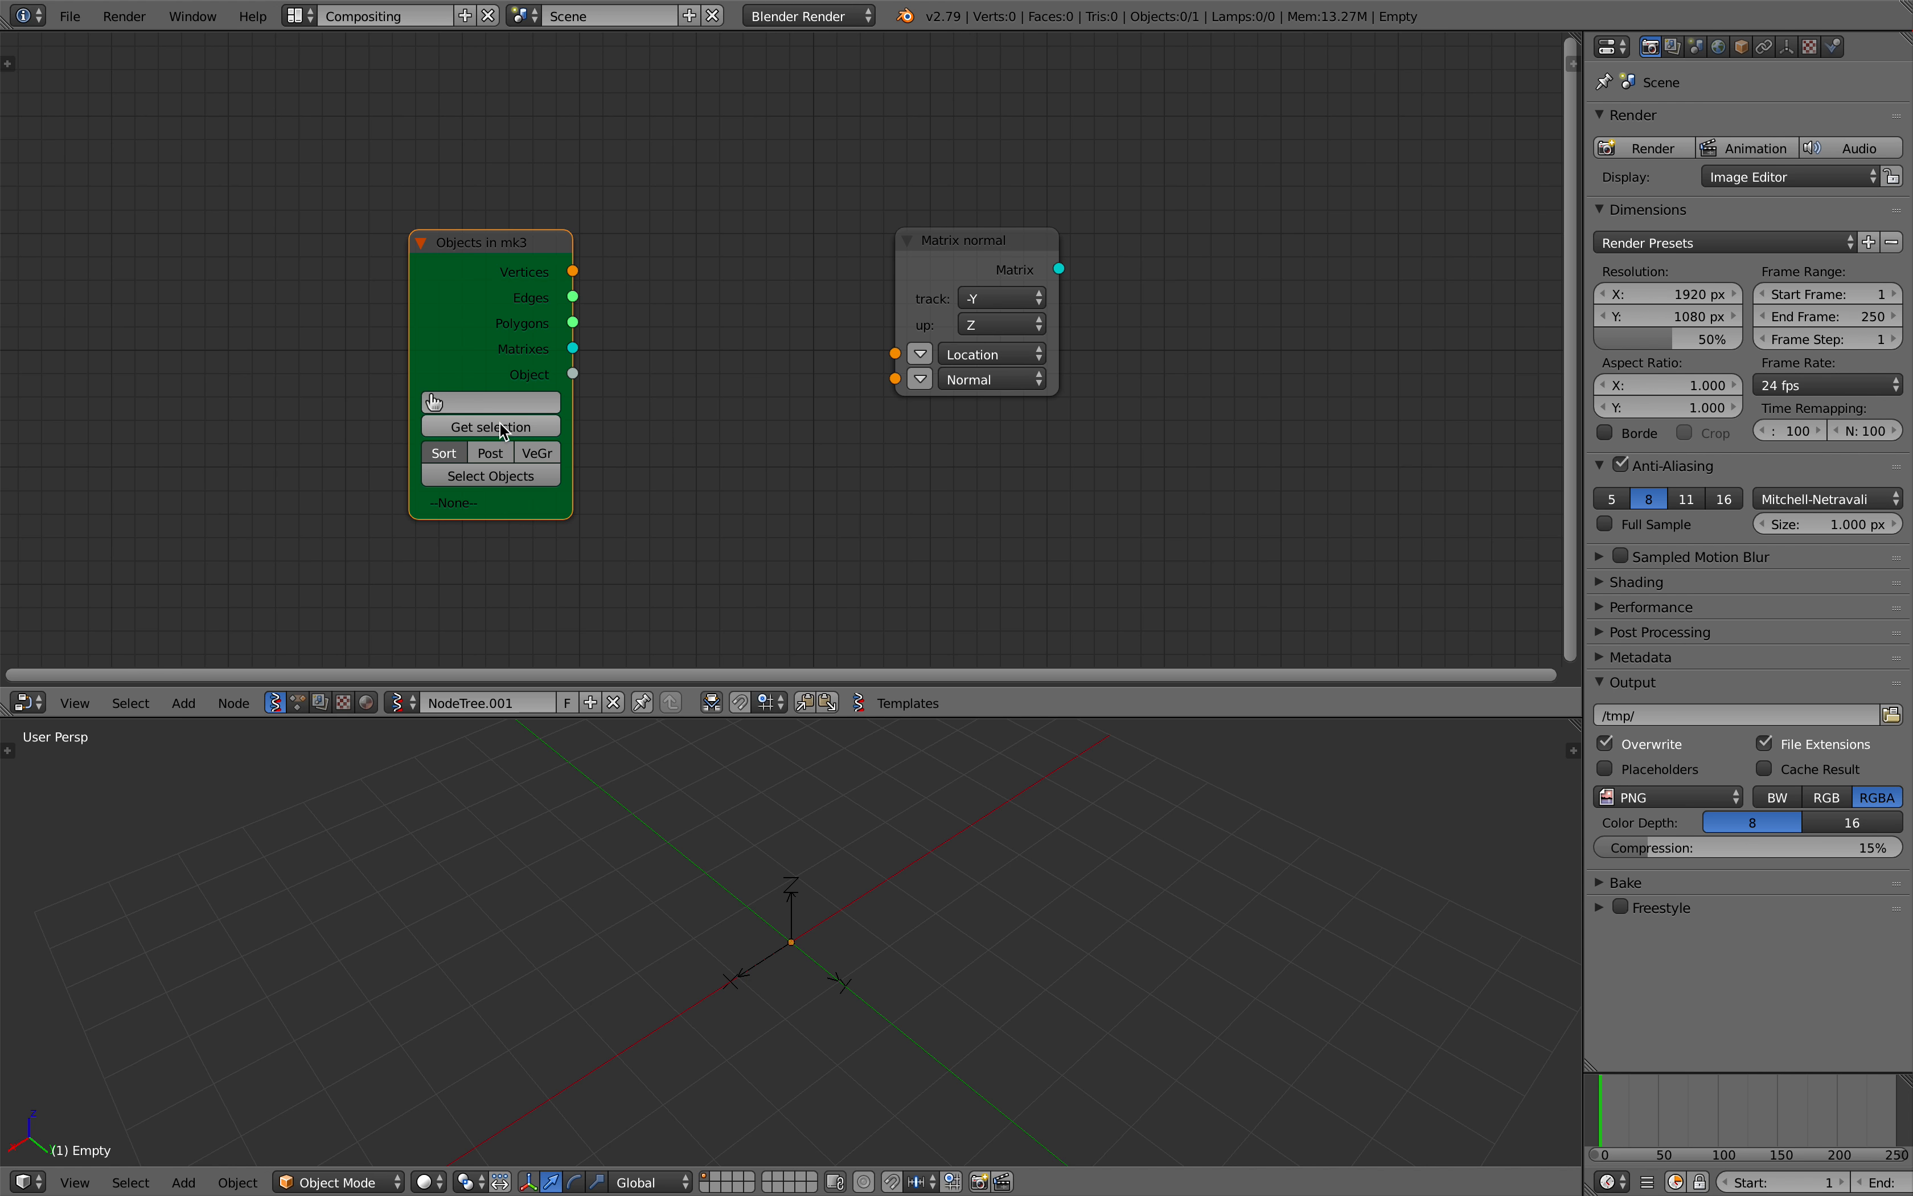
Step: Select the Arrows empty in the scene and load it into the Objects in mk3 node
{"action": "left_click", "coordinate": [499, 421]}
{"action": "left_click_drag", "start_coordinate": [475, 325], "coordinate": [437, 331]}
{"action": "right_click", "coordinate": [790, 919]}
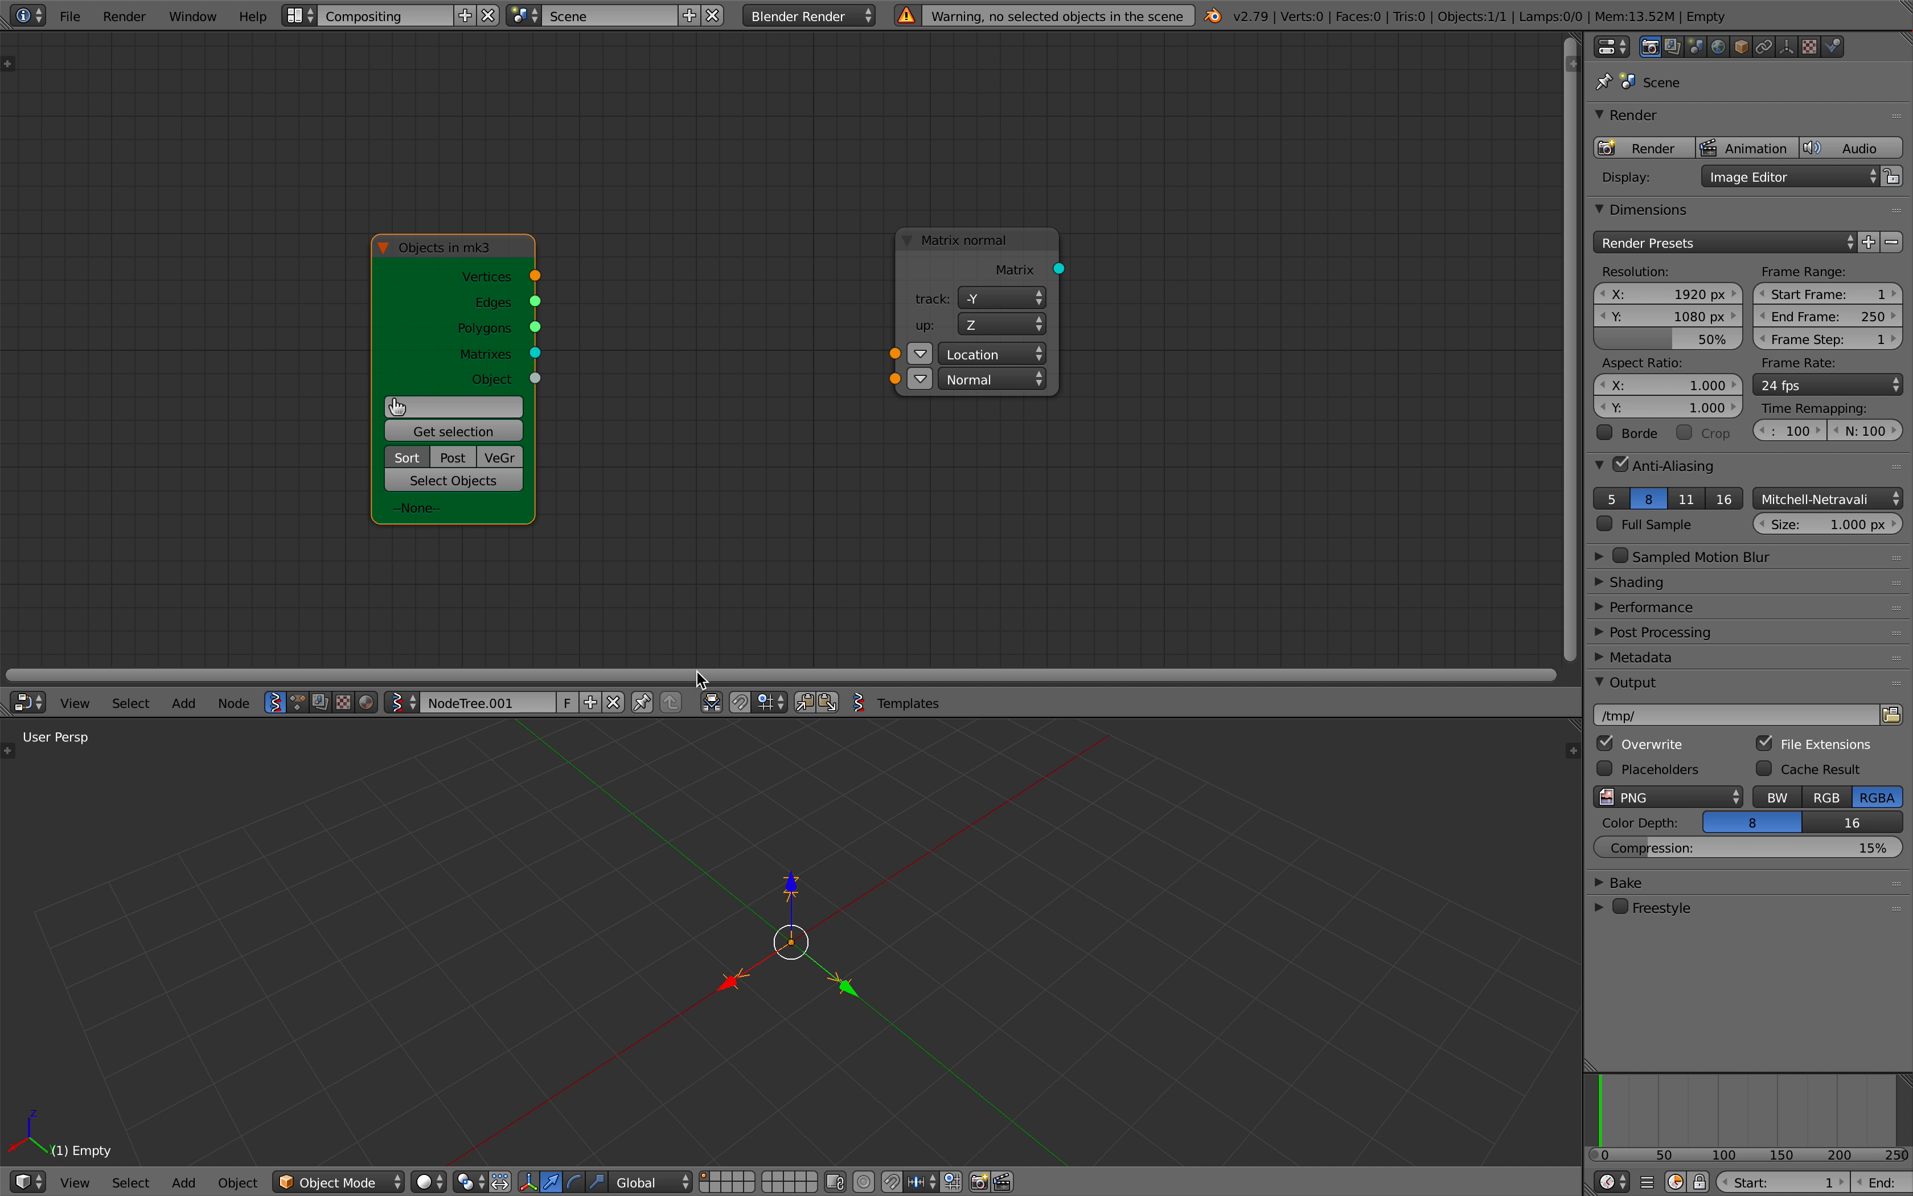
{"action": "left_click", "coordinate": [436, 431]}
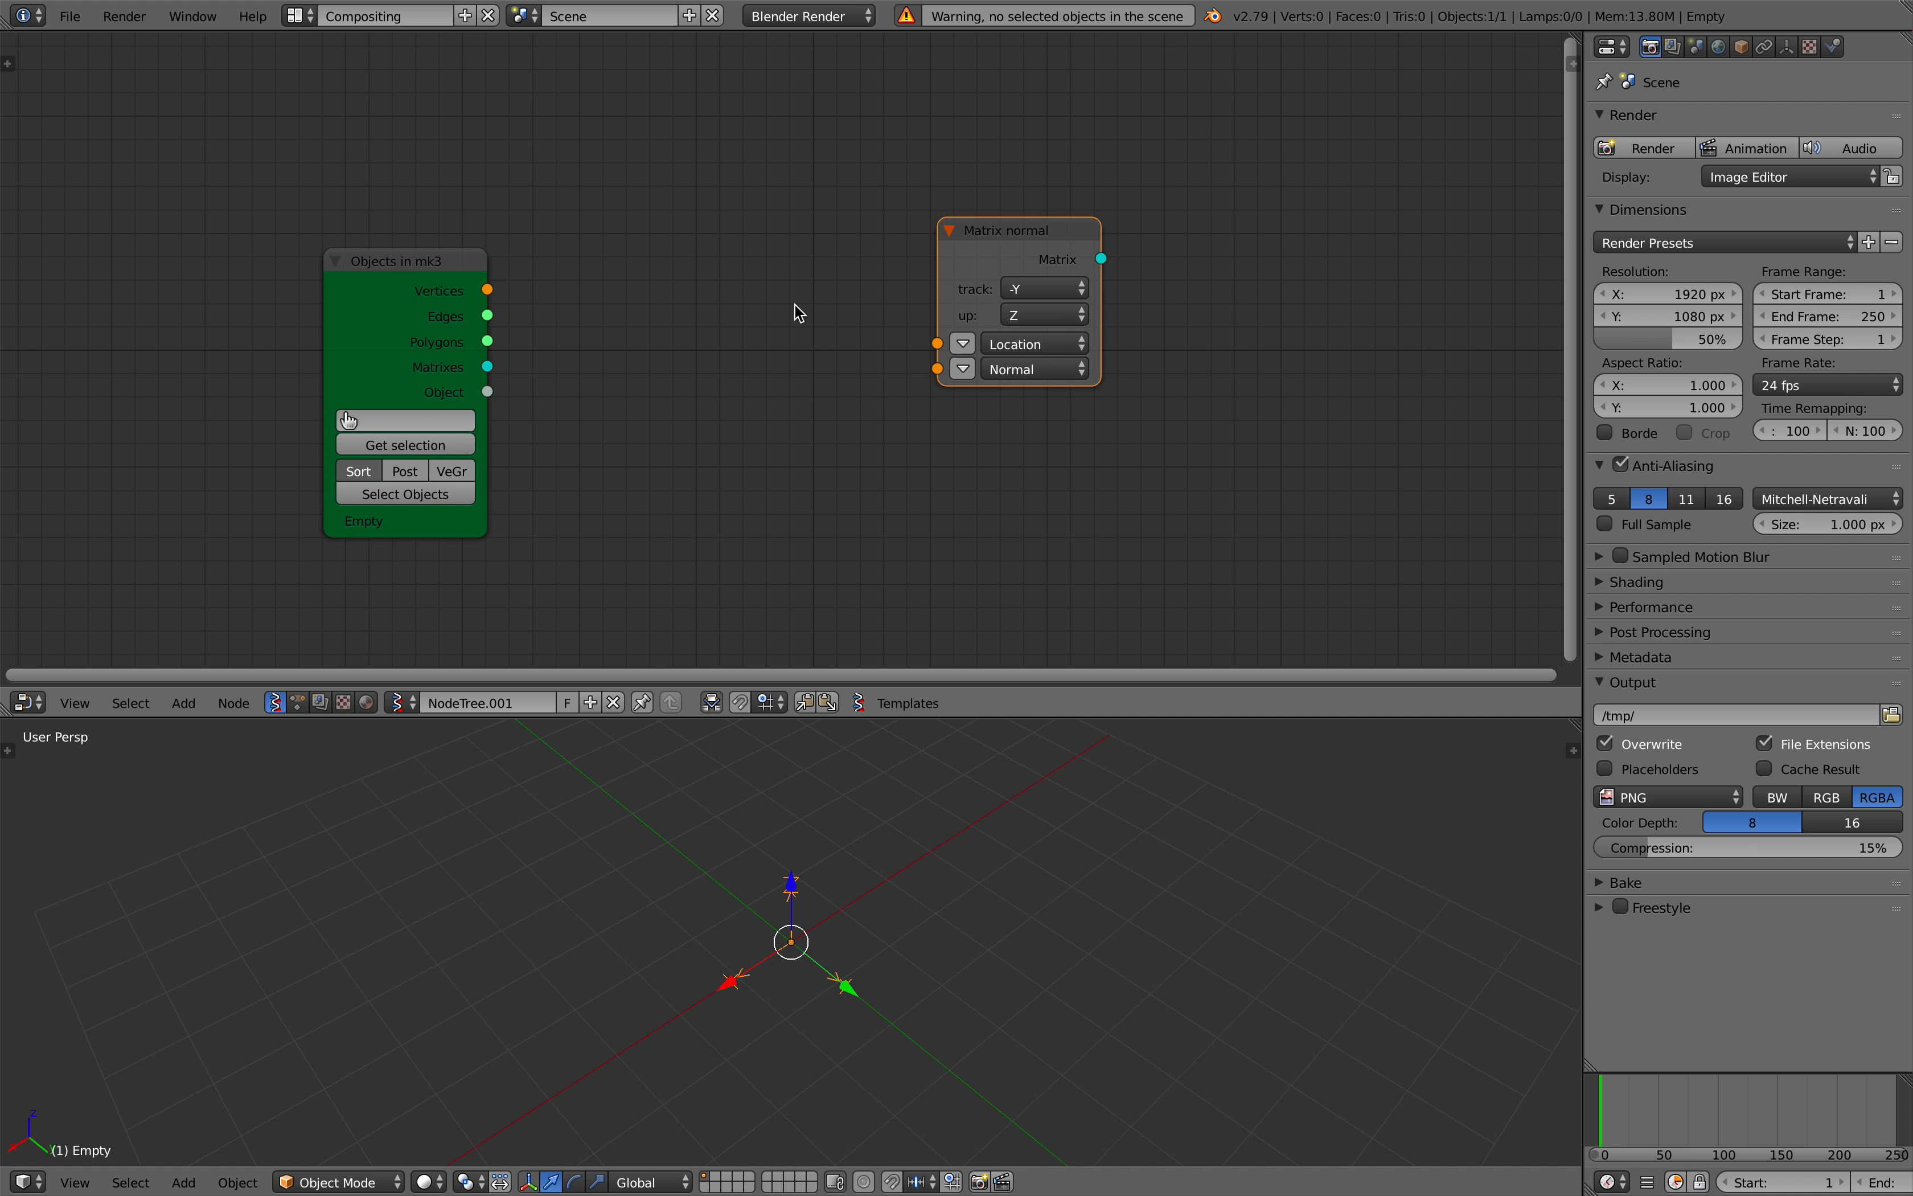
Step: Arrange the Matrix normal node above and closer to the Objects in mk3 node, and save the file
{"action": "left_click_drag", "start_coordinate": [498, 368], "coordinate": [836, 176]}
{"action": "left_click_drag", "start_coordinate": [496, 366], "coordinate": [732, 238]}
{"action": "left_click_drag", "start_coordinate": [787, 181], "coordinate": [789, 166]}
{"action": "scroll", "coordinate": [828, 617], "scroll_direction": "down", "scroll_amount": 2}
{"action": "middle_click_drag", "start_coordinate": [828, 617], "coordinate": [724, 615]}
{"action": "middle_click_drag", "start_coordinate": [739, 988], "coordinate": [743, 940]}
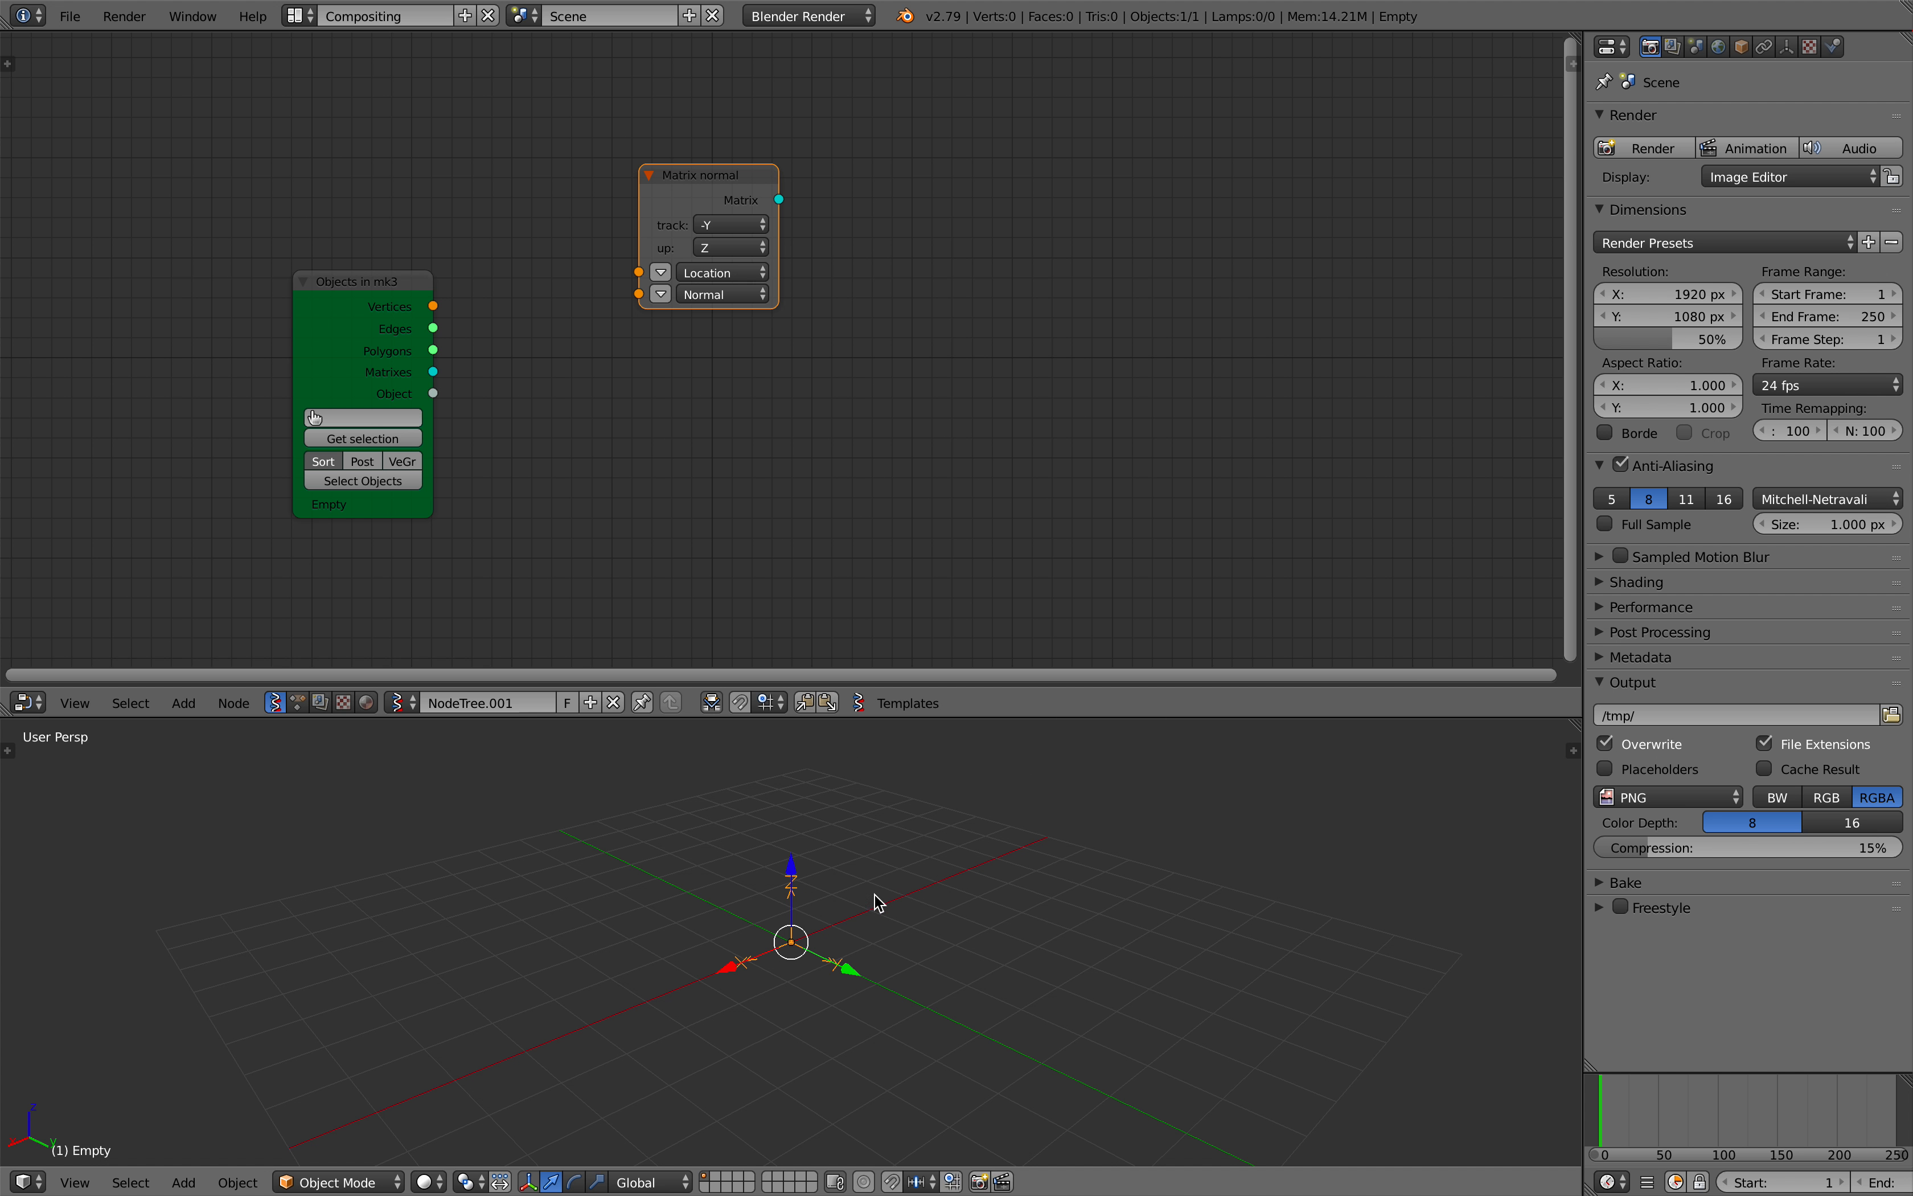
{"action": "middle_click_drag", "start_coordinate": [1017, 372], "coordinate": [901, 394]}
{"action": "key", "text": "ctrl+s"}
{"action": "left_click", "coordinate": [900, 394]}
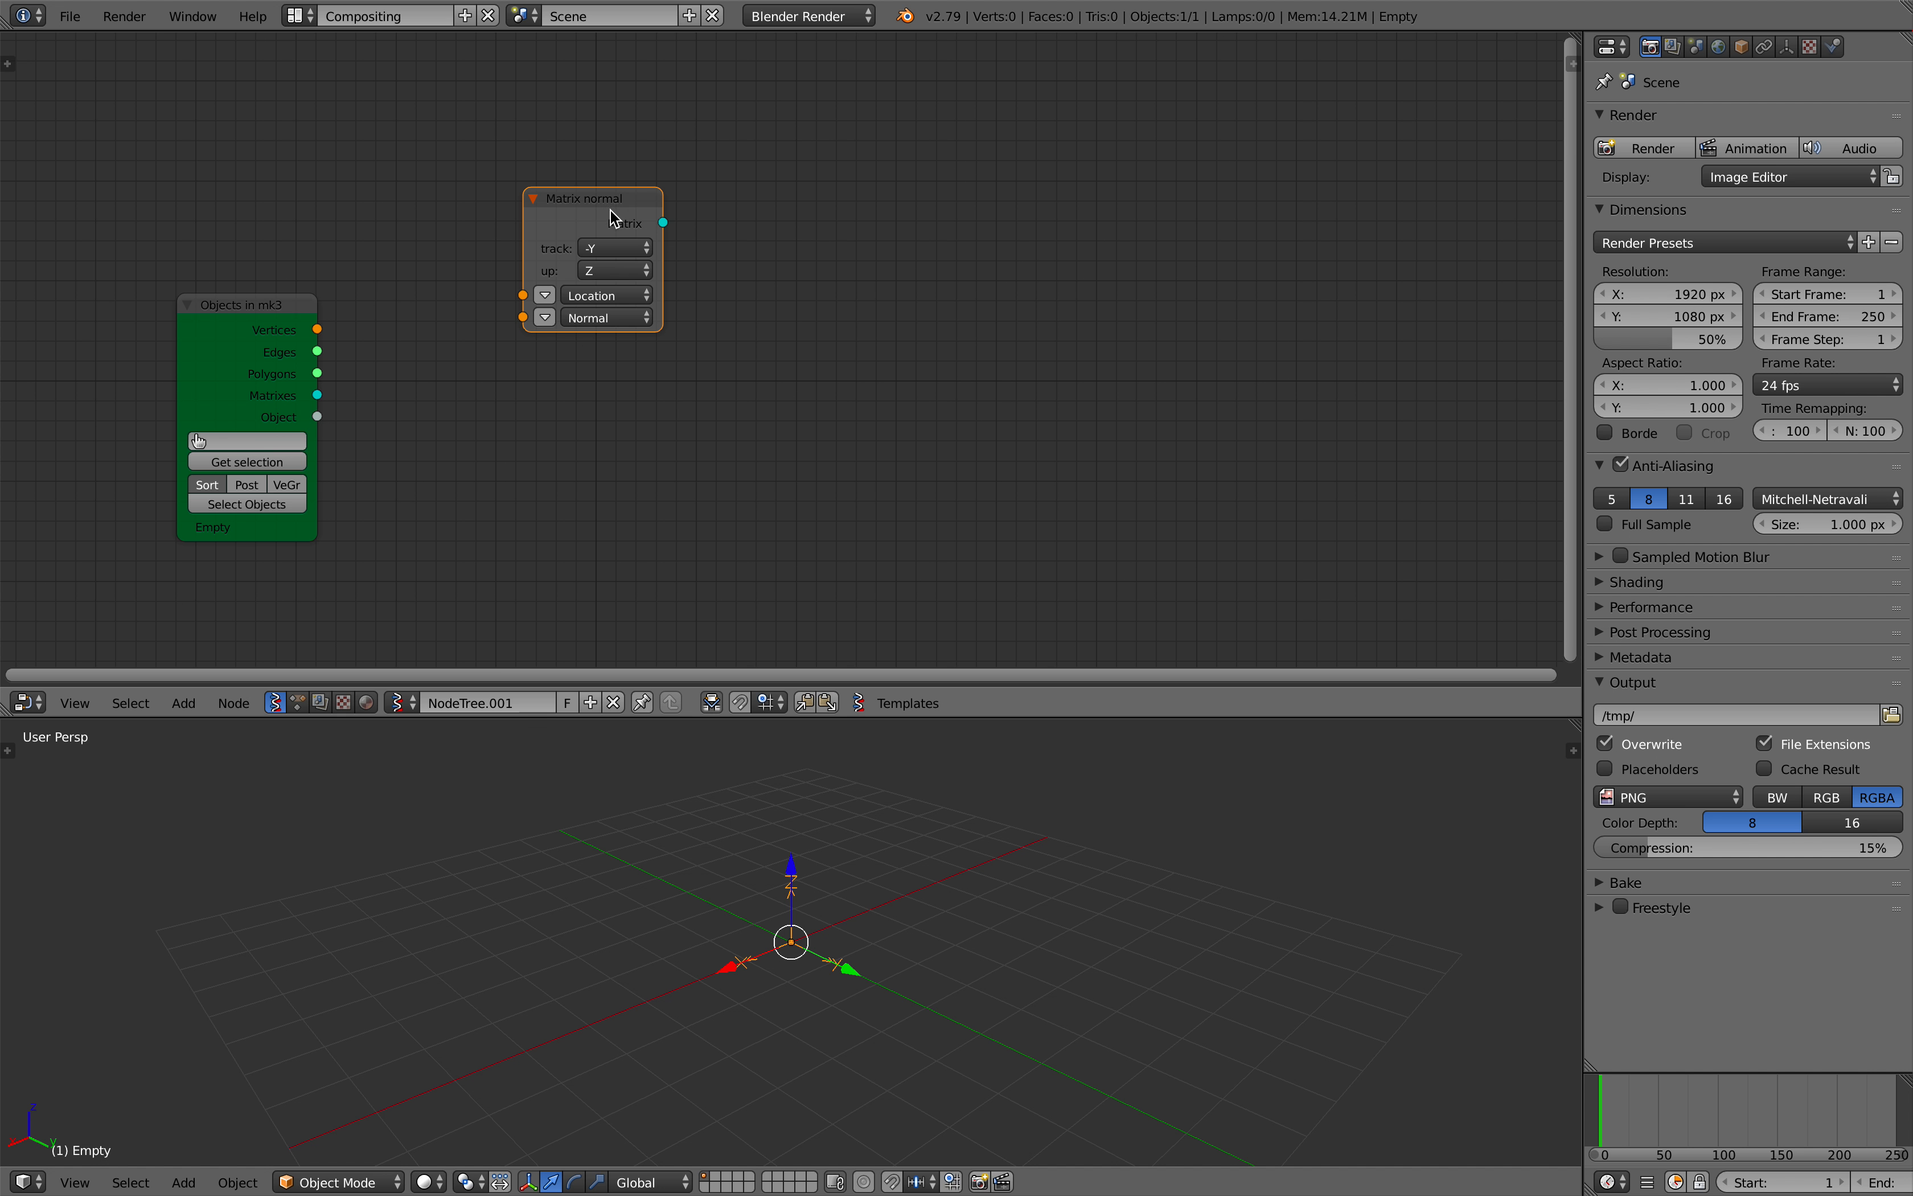
{"action": "left_click_drag", "start_coordinate": [610, 211], "coordinate": [633, 183]}
Step: Add a Random Vector MK2 node to the right of the Matrix normal node
{"action": "key", "text": "shift+a"}
{"action": "left_click", "coordinate": [808, 270]}
{"action": "type", "text": "random v"}
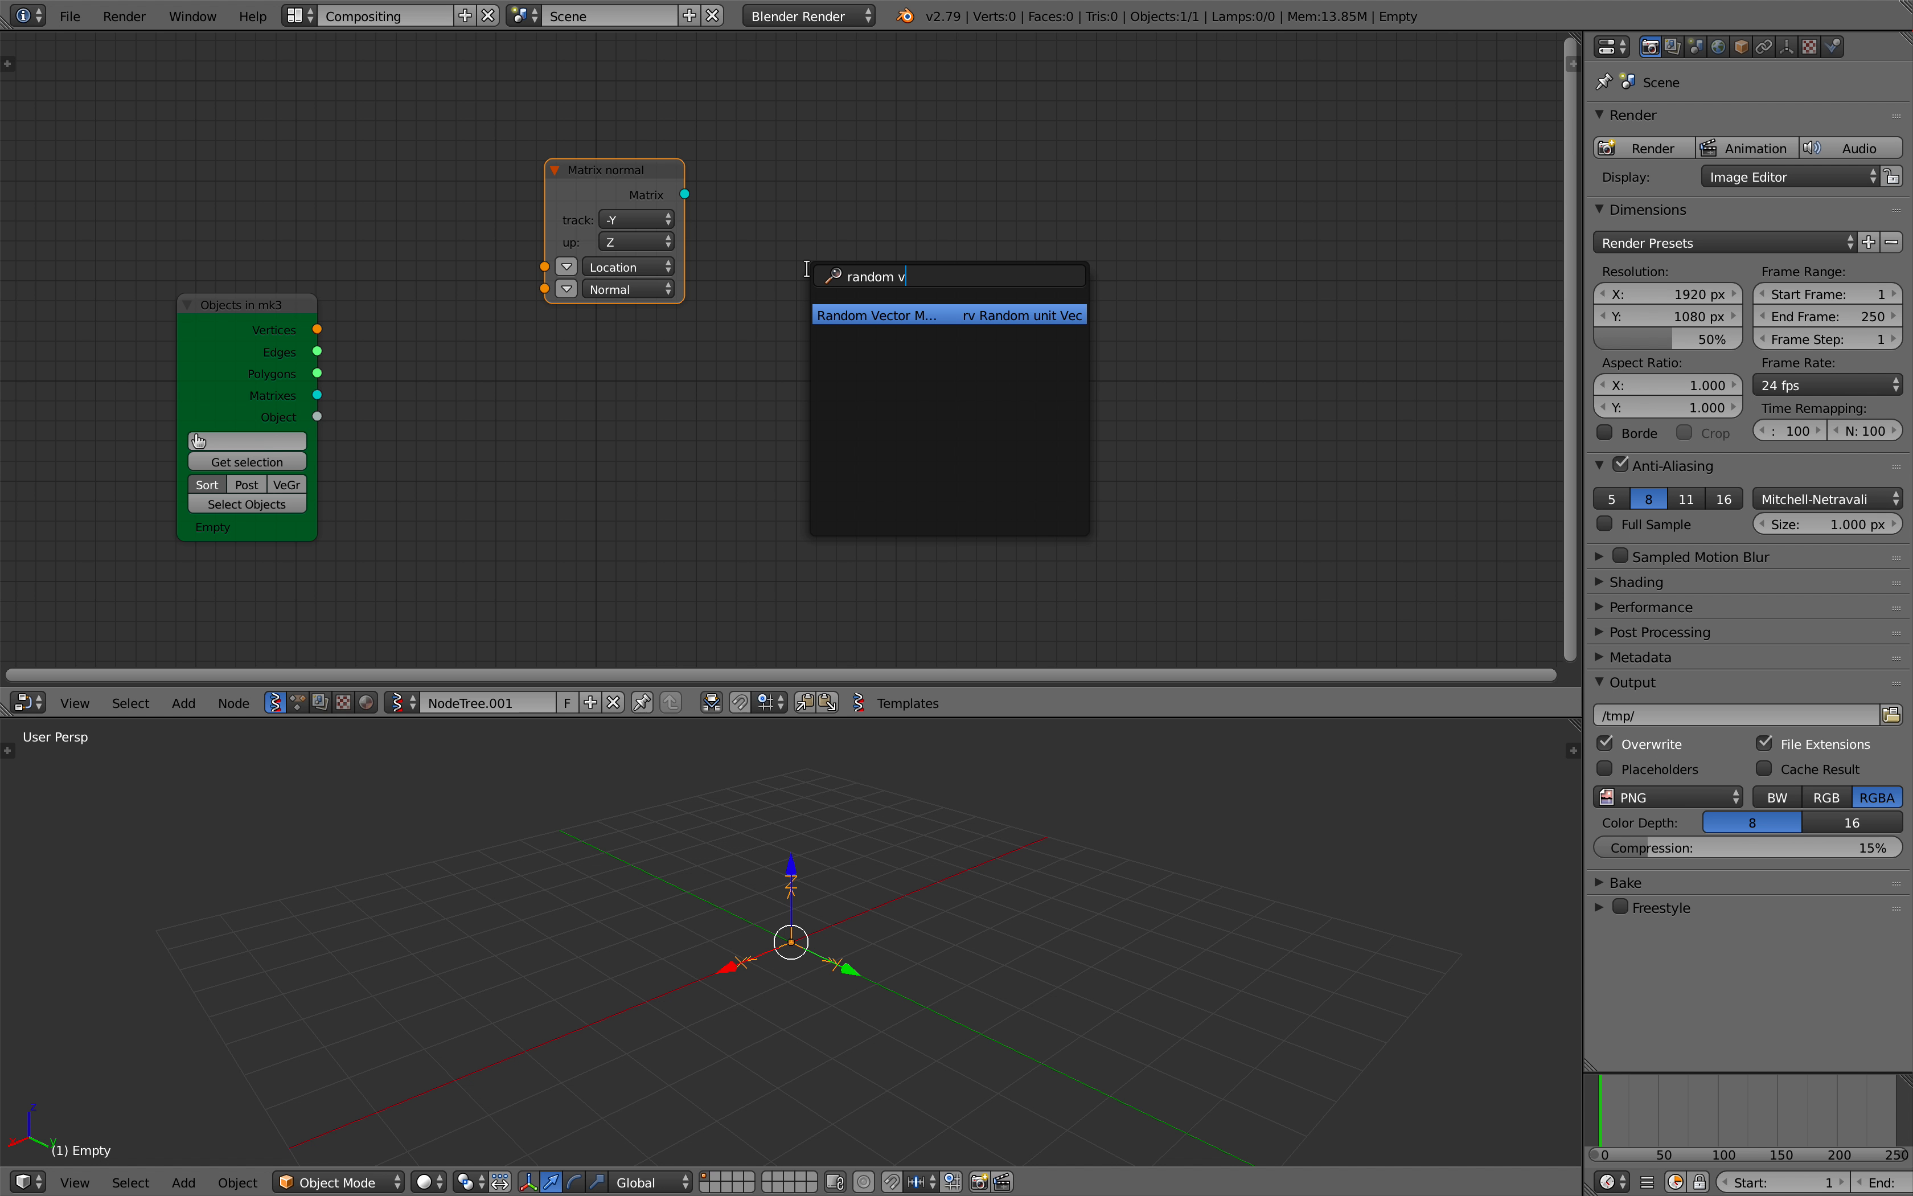
{"action": "key", "text": "Return"}
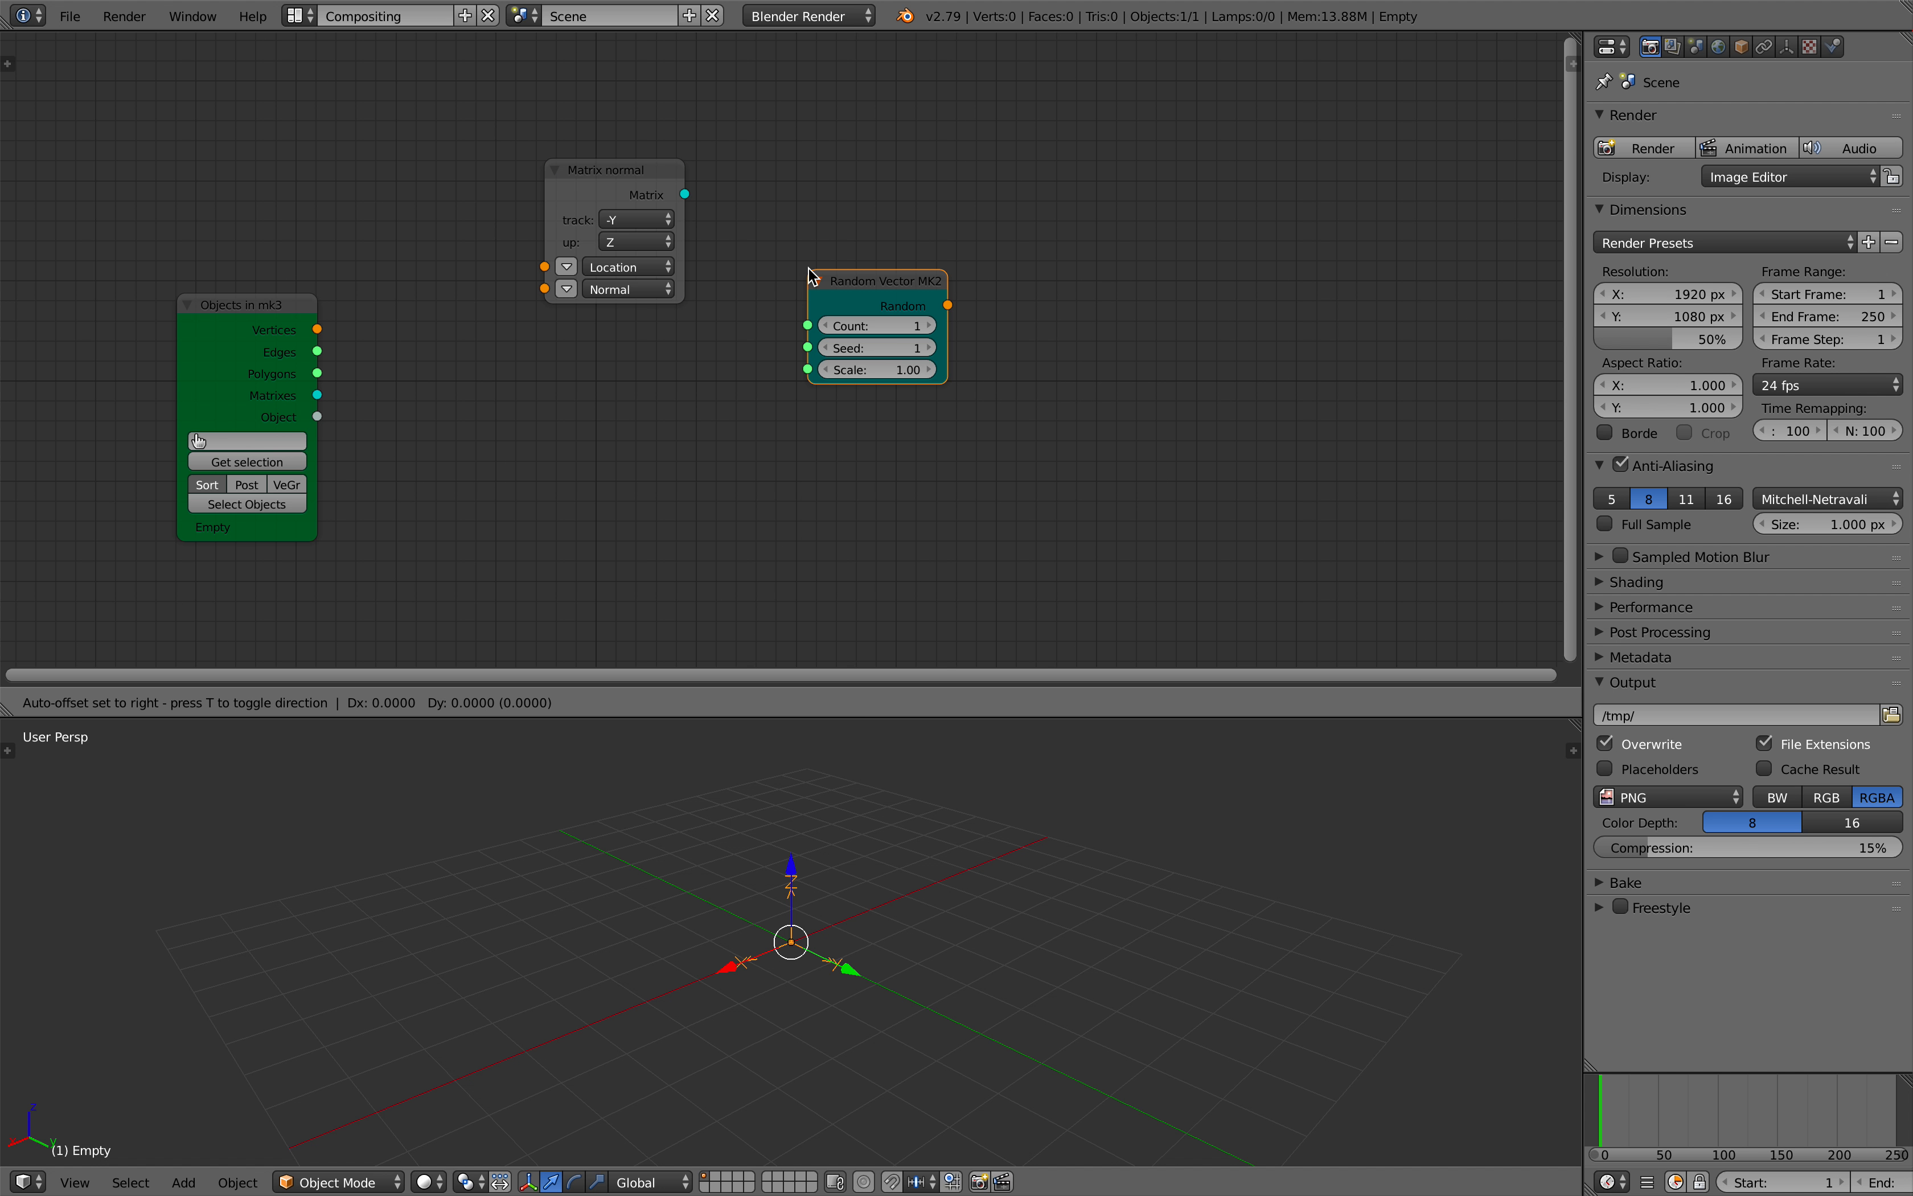
{"action": "left_click", "coordinate": [820, 275]}
Step: Widen the Random Vector MK2 node and set its Count to 10
{"action": "scroll", "coordinate": [968, 352], "scroll_direction": "up", "scroll_amount": 1}
{"action": "left_click_drag", "start_coordinate": [977, 356], "coordinate": [1047, 356]}
{"action": "left_click", "coordinate": [949, 323]}
{"action": "type", "text": "10"}
{"action": "key", "text": "Return"}
{"action": "scroll", "coordinate": [918, 253], "scroll_direction": "up", "scroll_amount": 3}
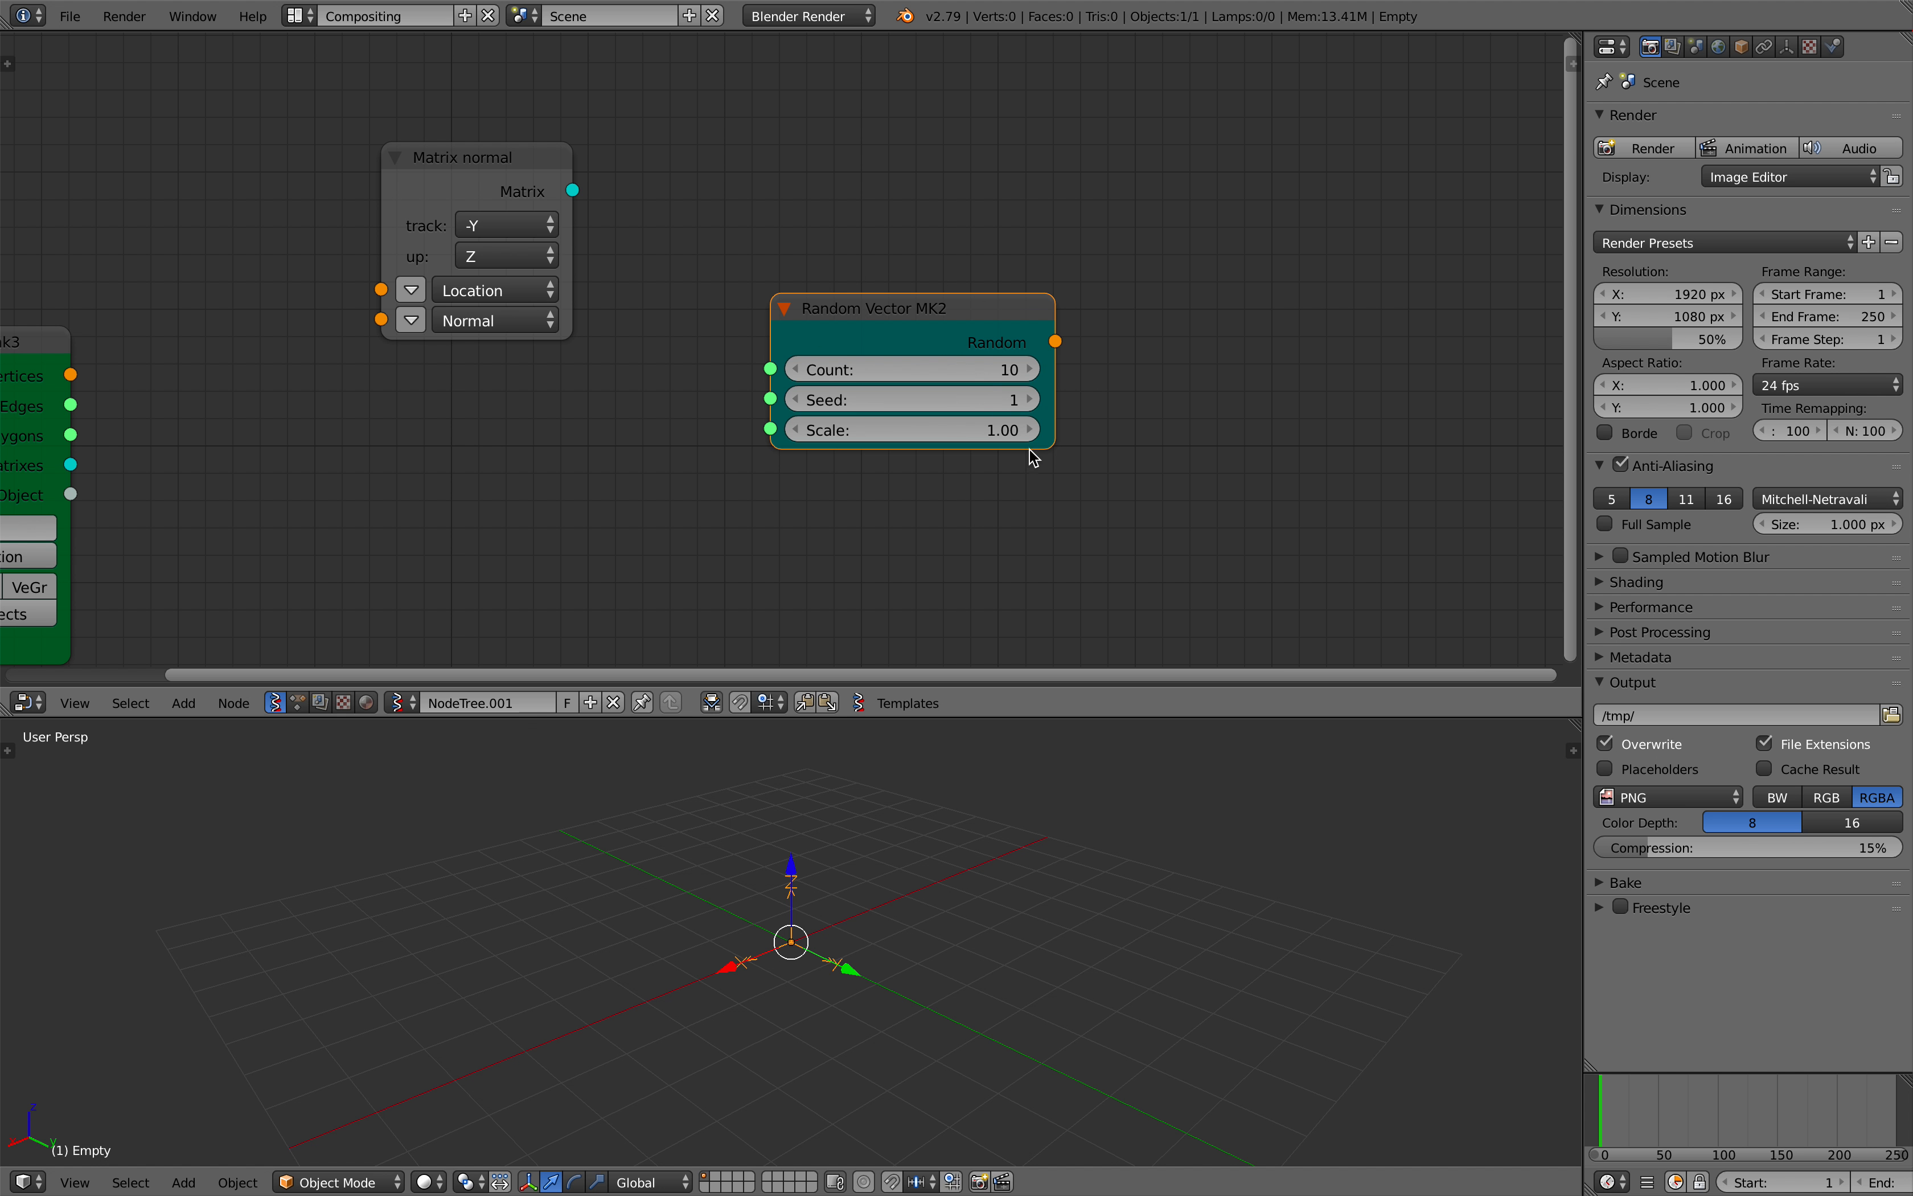
Step: Add a Suzanne node to the right of the Random Vector MK2 node
{"action": "scroll", "coordinate": [1030, 450], "scroll_direction": "down", "scroll_amount": 2}
{"action": "middle_click_drag", "start_coordinate": [1032, 439], "coordinate": [918, 448]}
{"action": "middle_click_drag", "start_coordinate": [1052, 323], "coordinate": [930, 318]}
{"action": "key", "text": "shift+a"}
{"action": "left_click", "coordinate": [924, 317]}
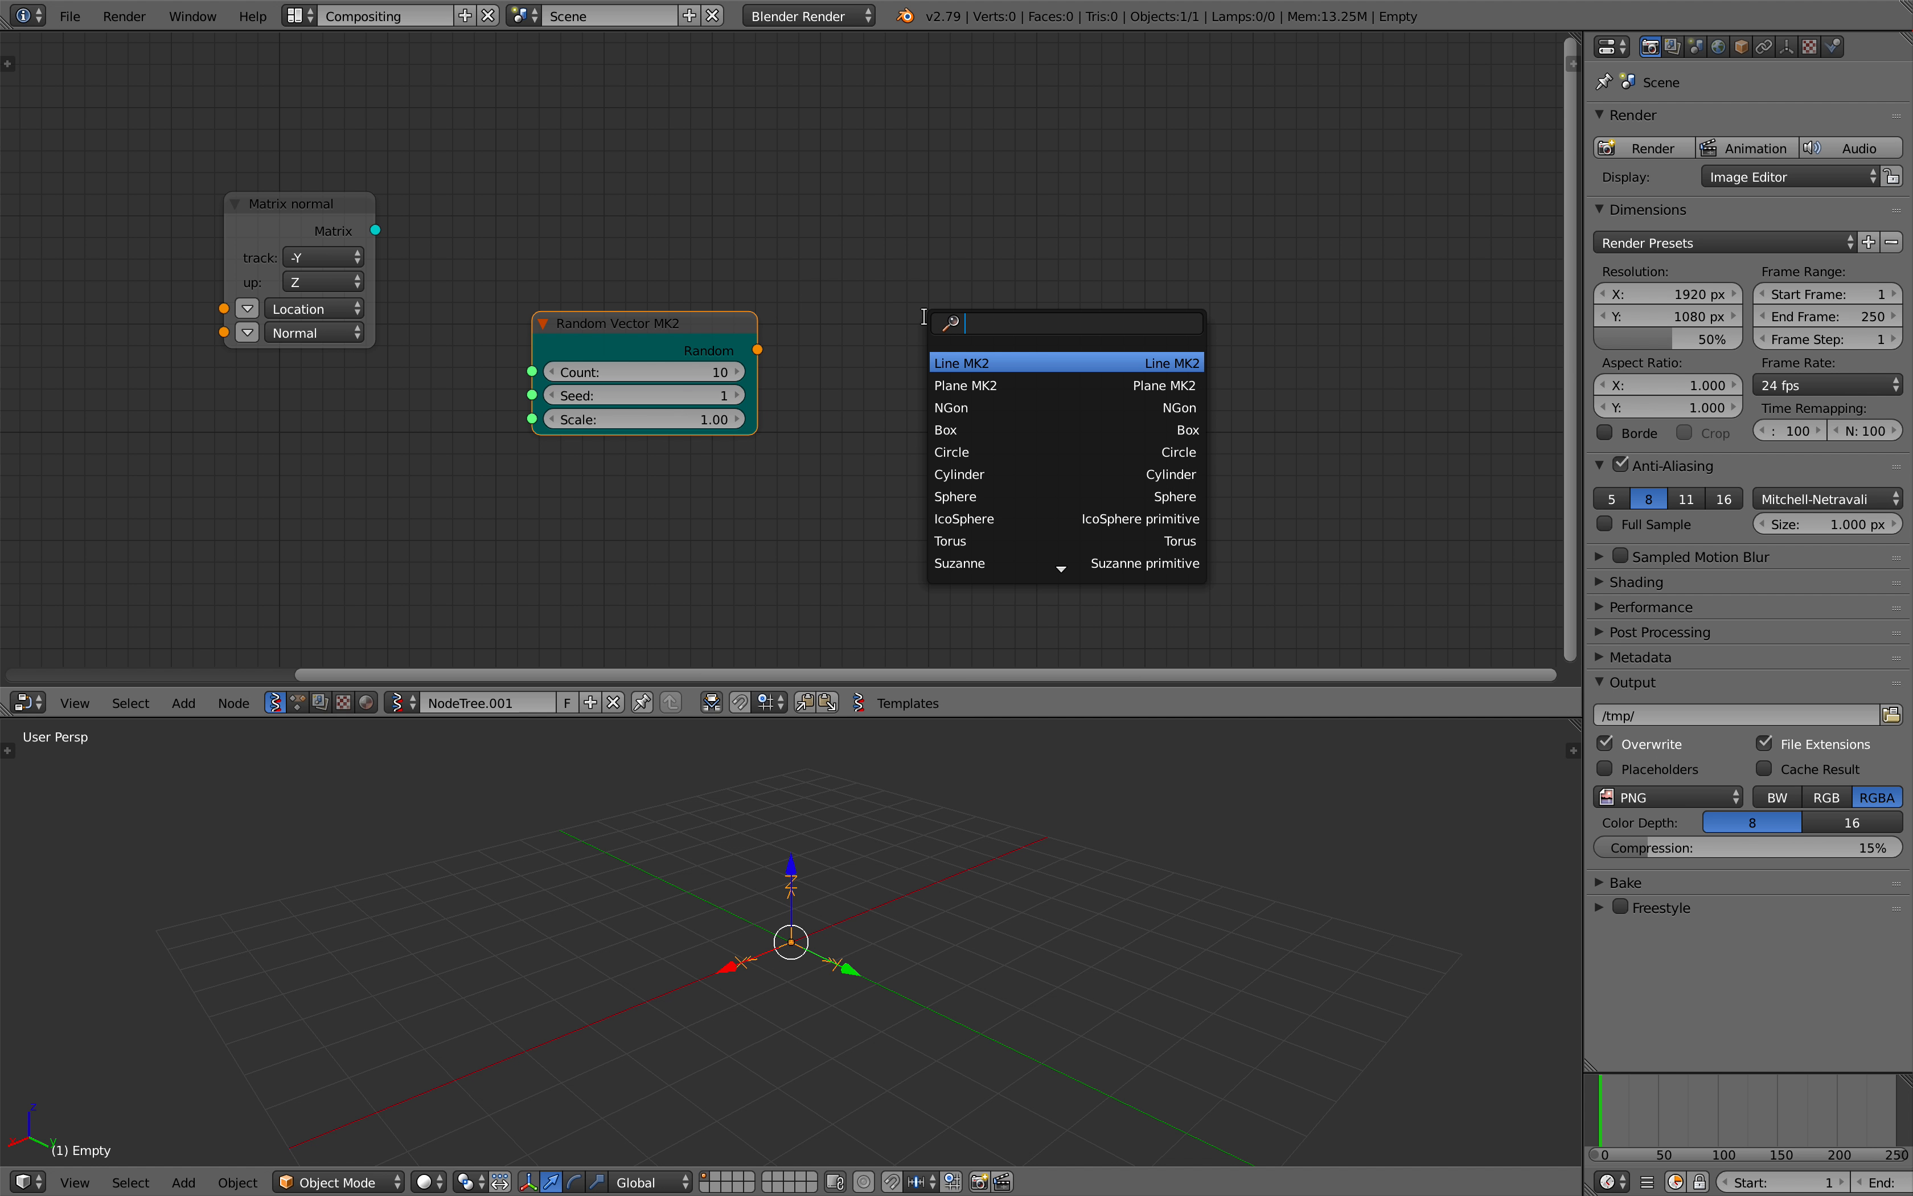
{"action": "type", "text": "suza"}
{"action": "key", "text": "Return"}
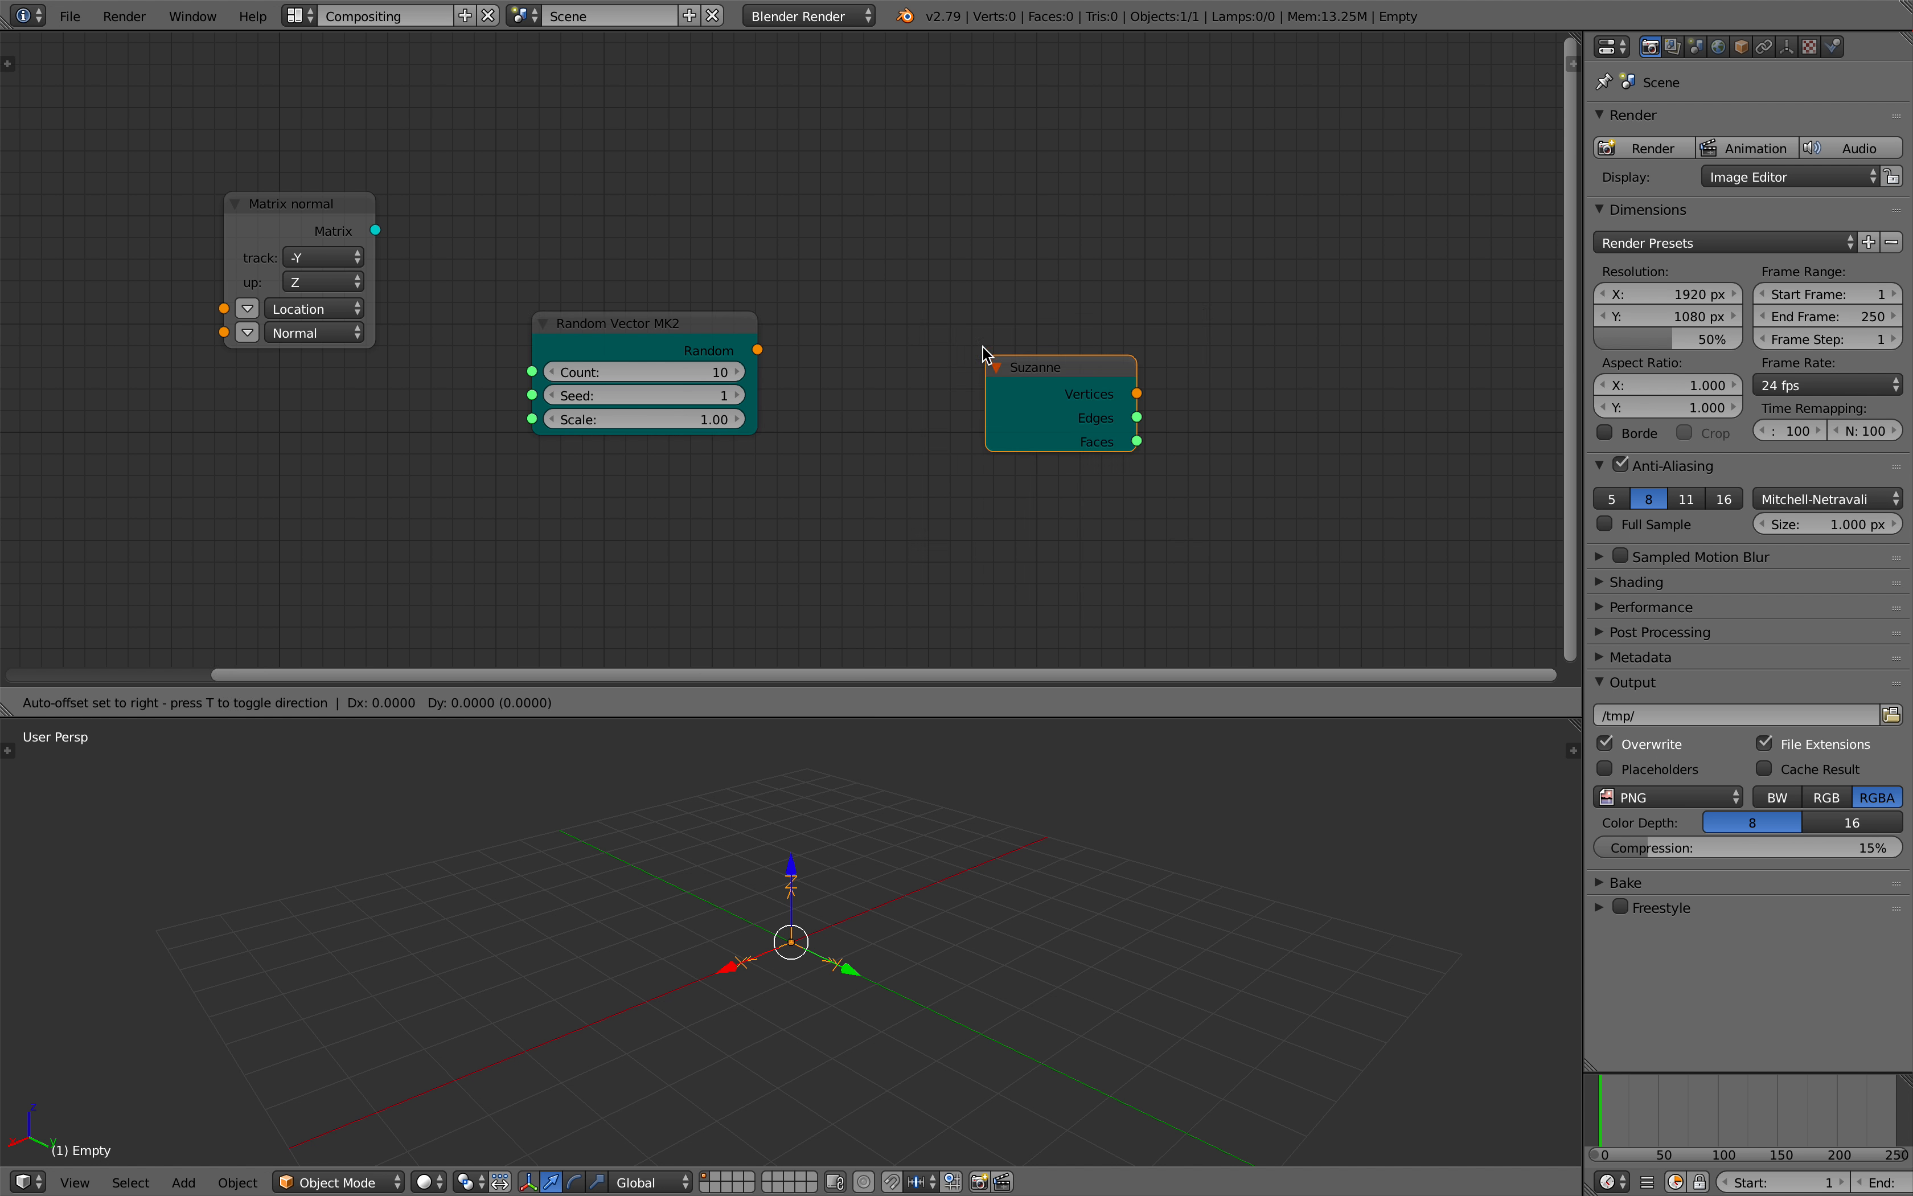
{"action": "left_click", "coordinate": [817, 144]}
Step: Save the file and arrange the Suzanne node directly above the Random Vector MK2 node
{"action": "key", "text": "ctrl+s"}
{"action": "left_click", "coordinate": [818, 152]}
{"action": "left_click_drag", "start_coordinate": [704, 323], "coordinate": [909, 296]}
{"action": "left_click_drag", "start_coordinate": [903, 163], "coordinate": [869, 173]}
{"action": "middle_click_drag", "start_coordinate": [950, 203], "coordinate": [821, 238]}
{"action": "key", "text": "shift+a"}
{"action": "left_click_drag", "start_coordinate": [726, 336], "coordinate": [723, 330]}
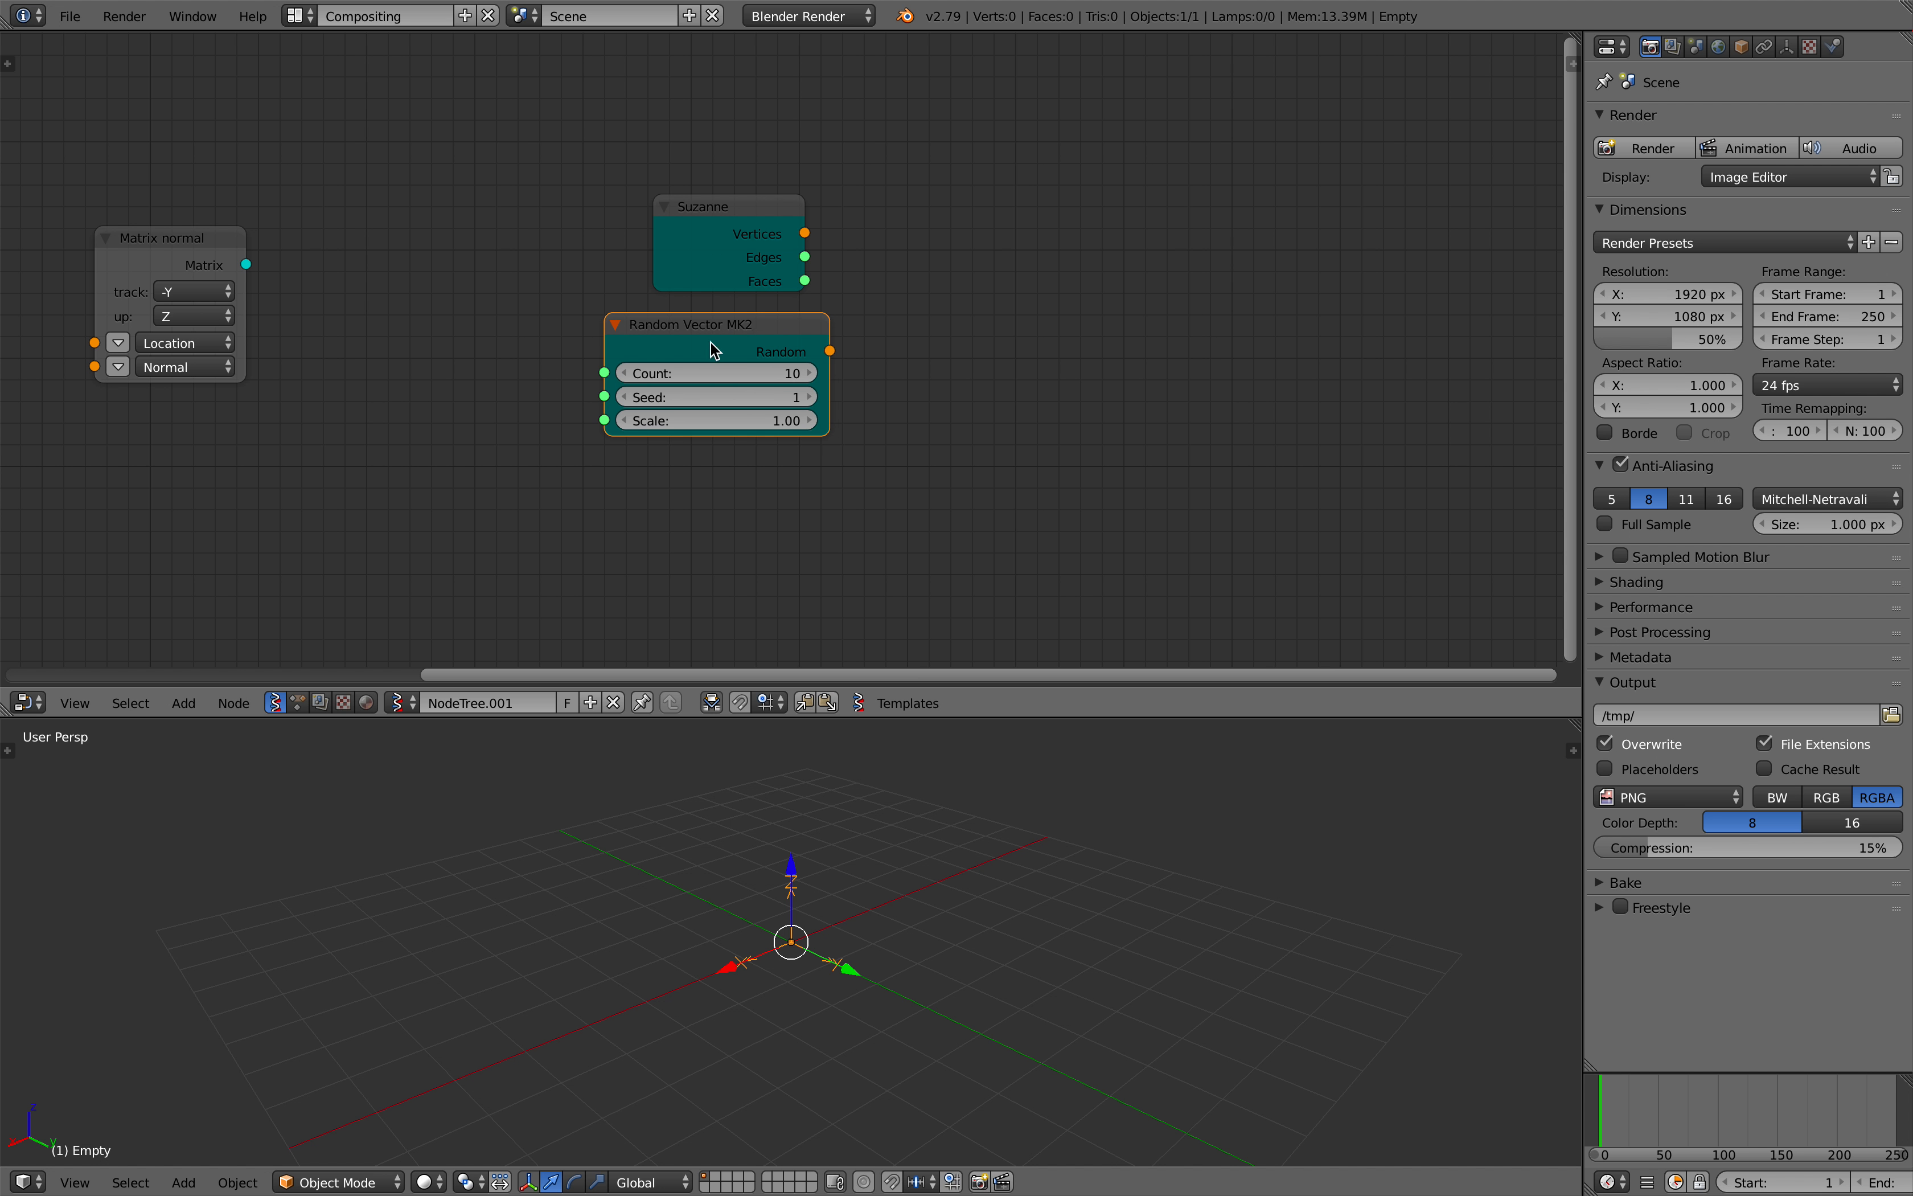
Step: Connect a Viewer Draw node to the Suzanne node to preview its mesh in the 3D view
{"action": "right_click", "coordinate": [772, 326]}
{"action": "right_click", "coordinate": [775, 215]}
{"action": "right_click", "coordinate": [775, 216]}
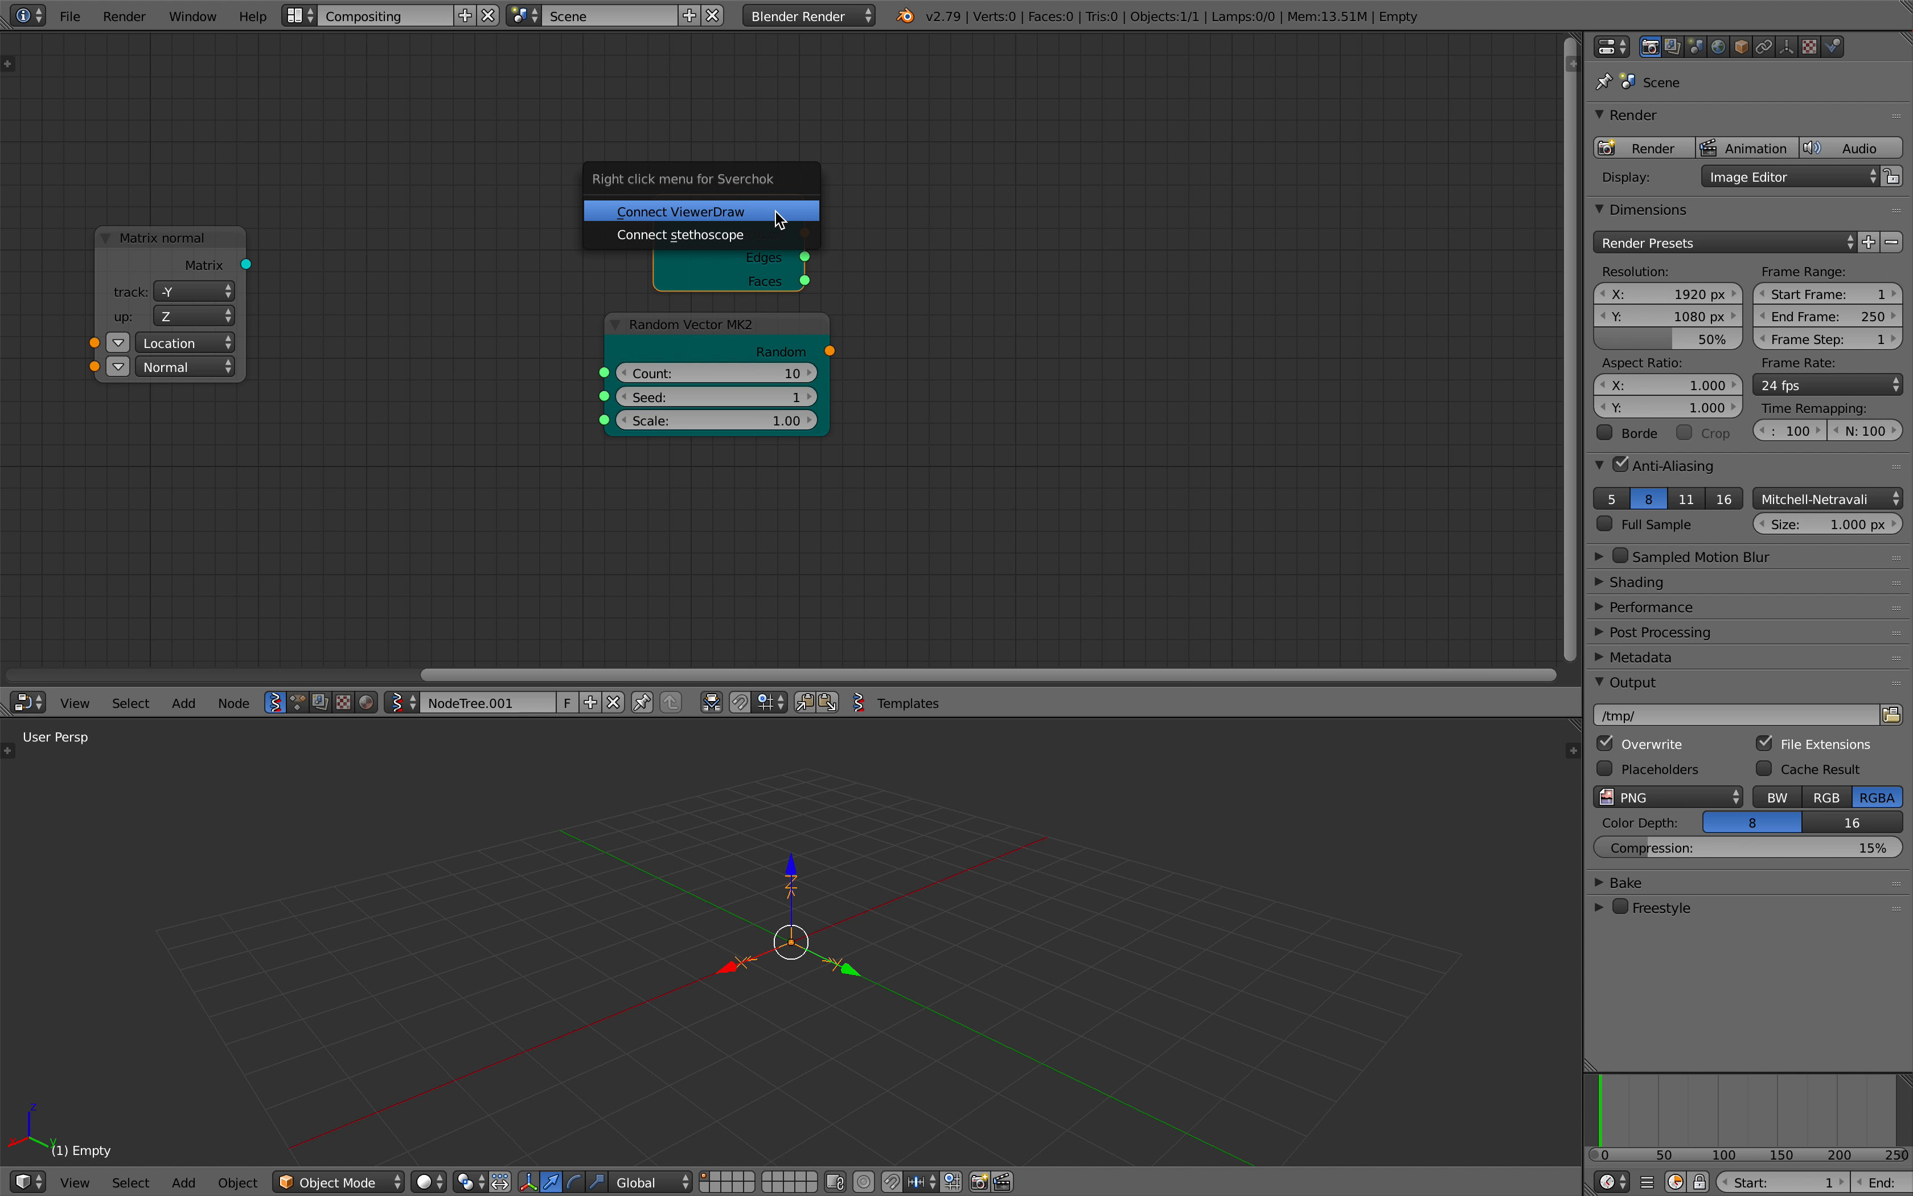
{"action": "left_click", "coordinate": [745, 214]}
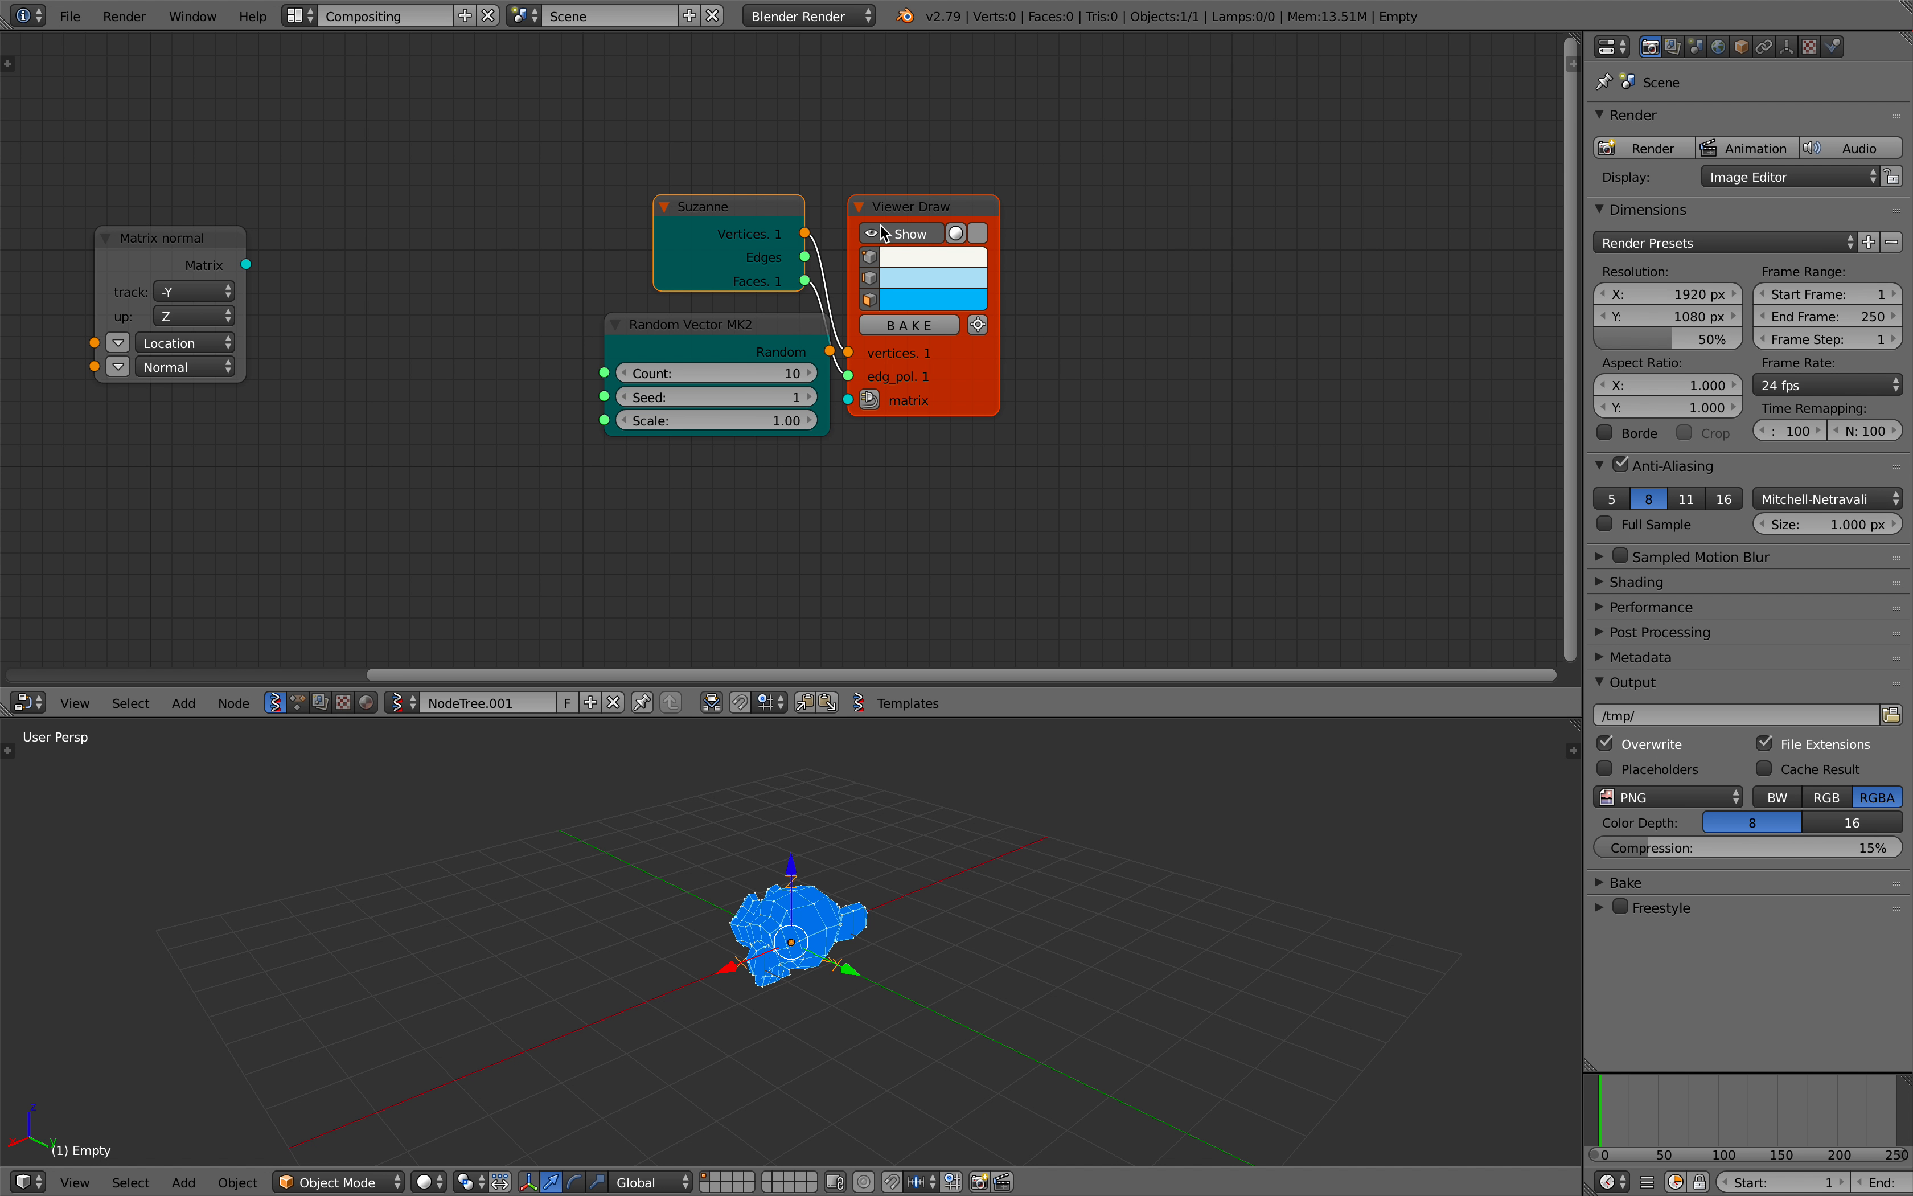
{"action": "middle_click_drag", "start_coordinate": [858, 1096], "coordinate": [814, 956]}
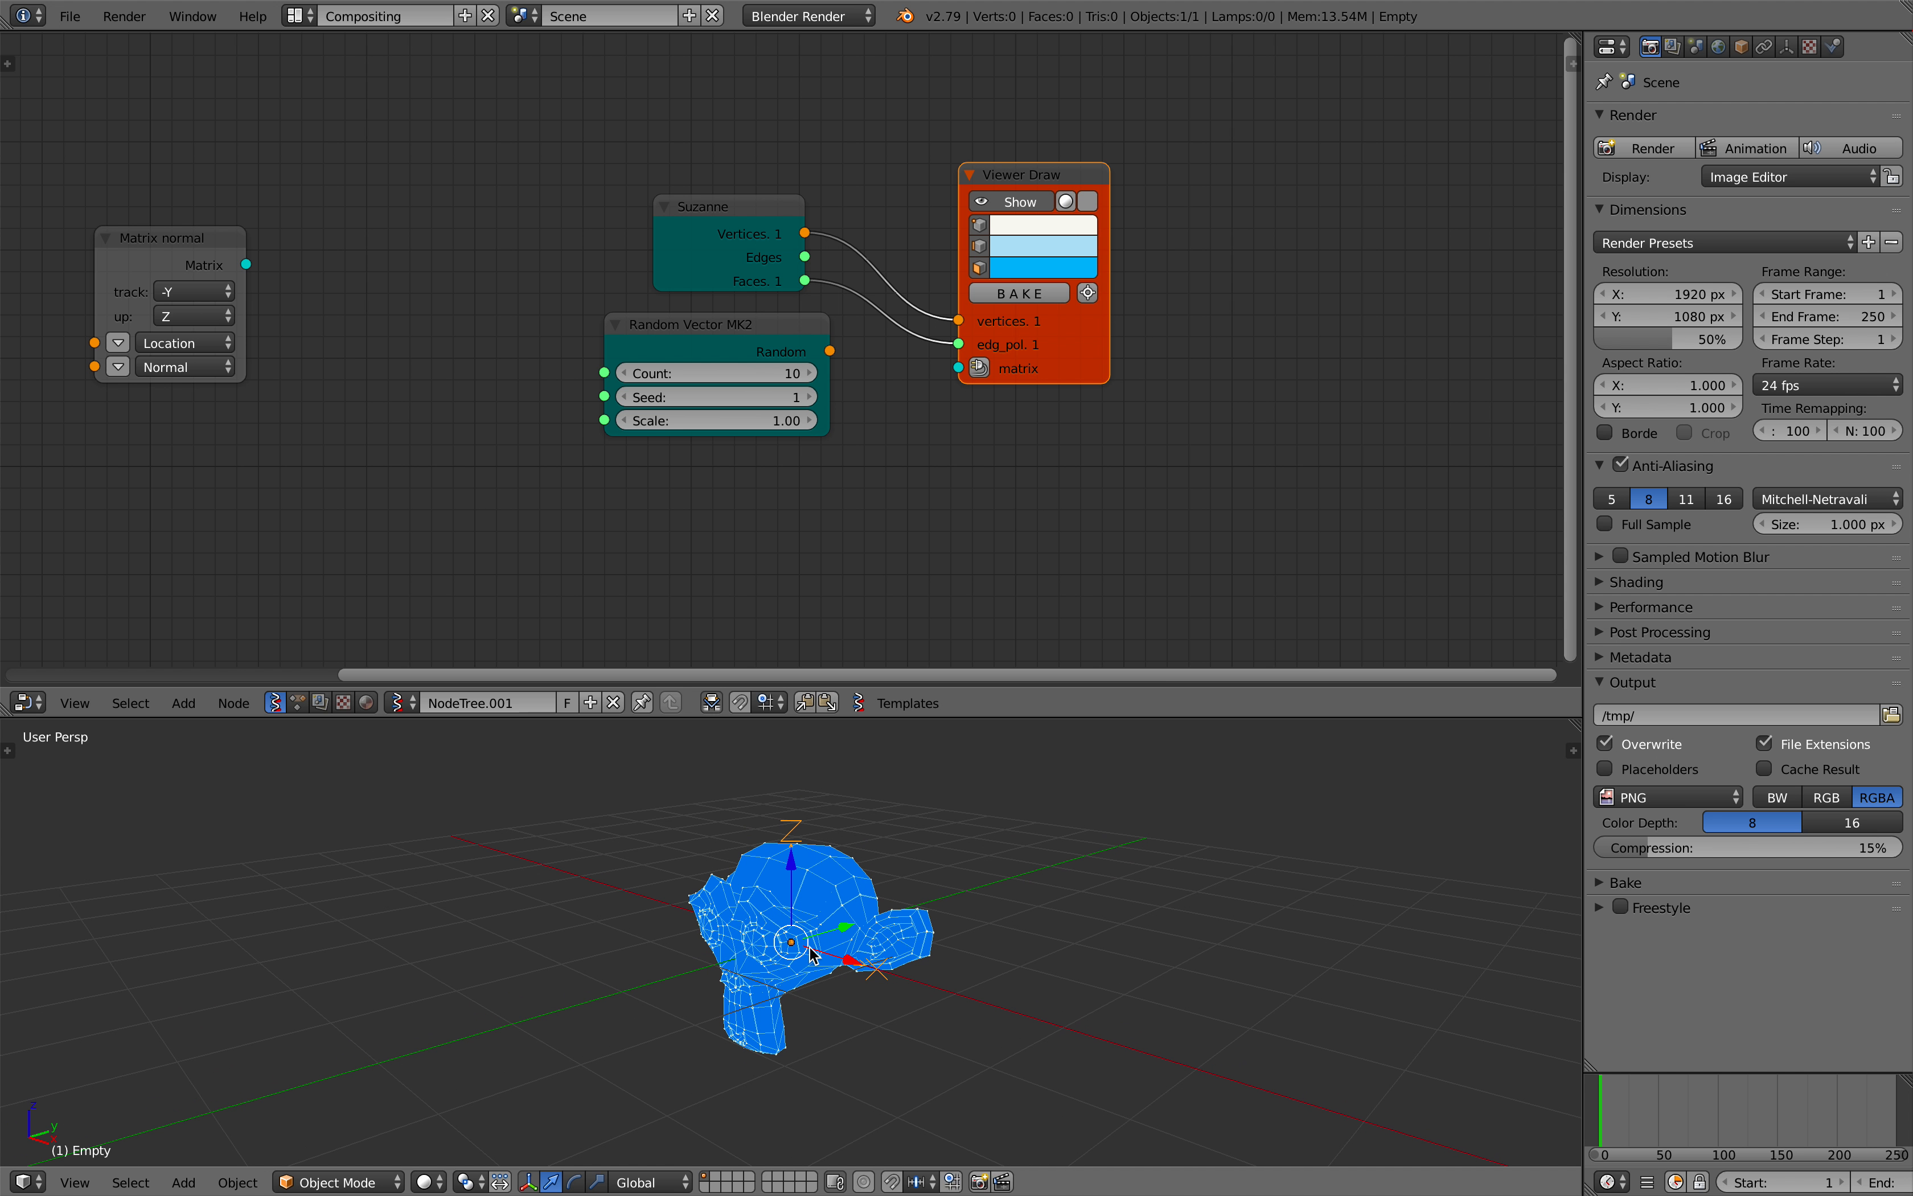
Step: Move Viewer Draw away from the Suzanne node and link the Random output of Random Vector MK2 to its matrix input
{"action": "scroll", "coordinate": [999, 470], "scroll_direction": "down", "scroll_amount": 1}
{"action": "left_click_drag", "start_coordinate": [1028, 374], "coordinate": [1091, 350]}
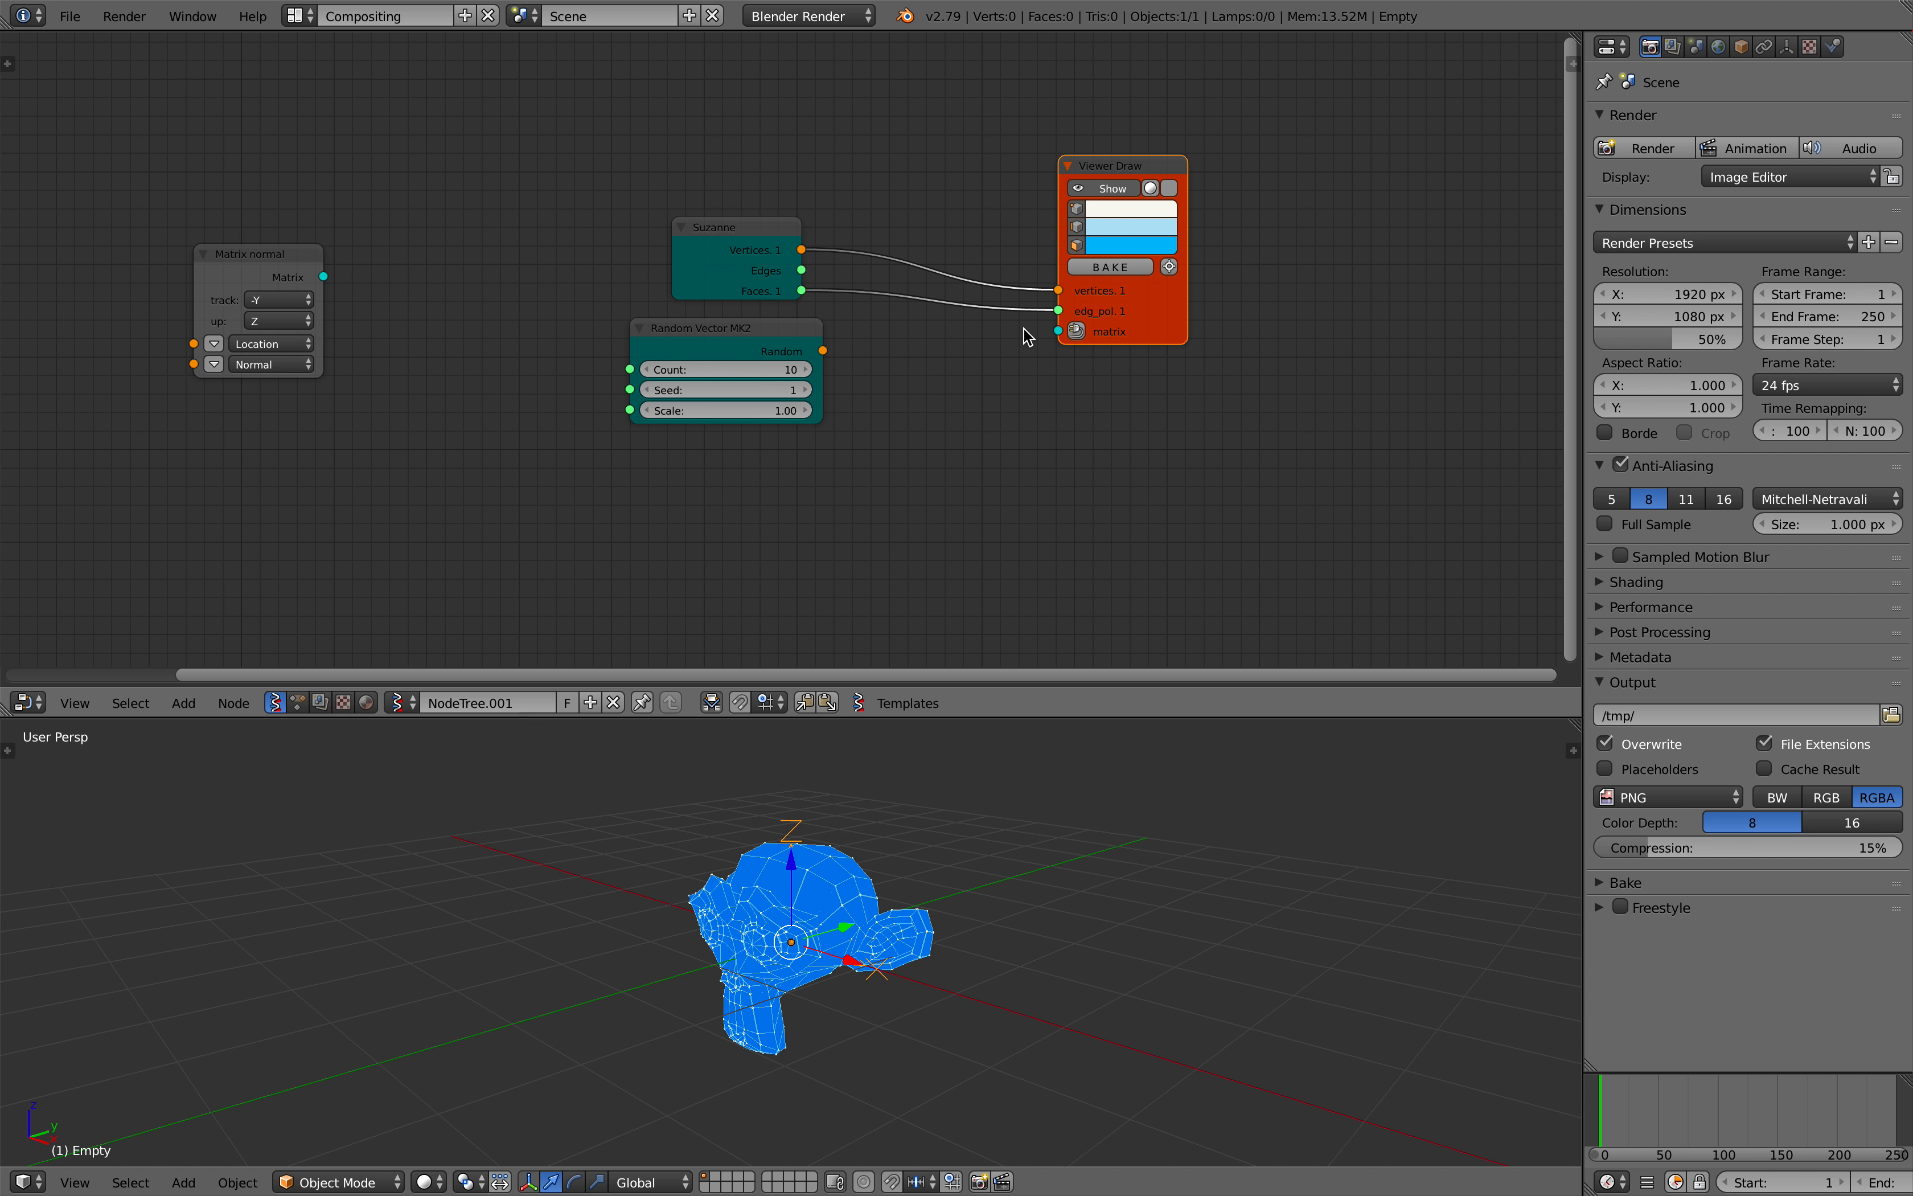
{"action": "mouse_move", "coordinate": [810, 348]}
{"action": "left_mouse_down"}
{"action": "mouse_move", "coordinate": [818, 412]}
{"action": "mouse_move", "coordinate": [884, 350]}
{"action": "mouse_move", "coordinate": [1058, 342]}
{"action": "left_mouse_up"}
{"action": "left_click_drag", "start_coordinate": [814, 407], "coordinate": [1058, 331]}
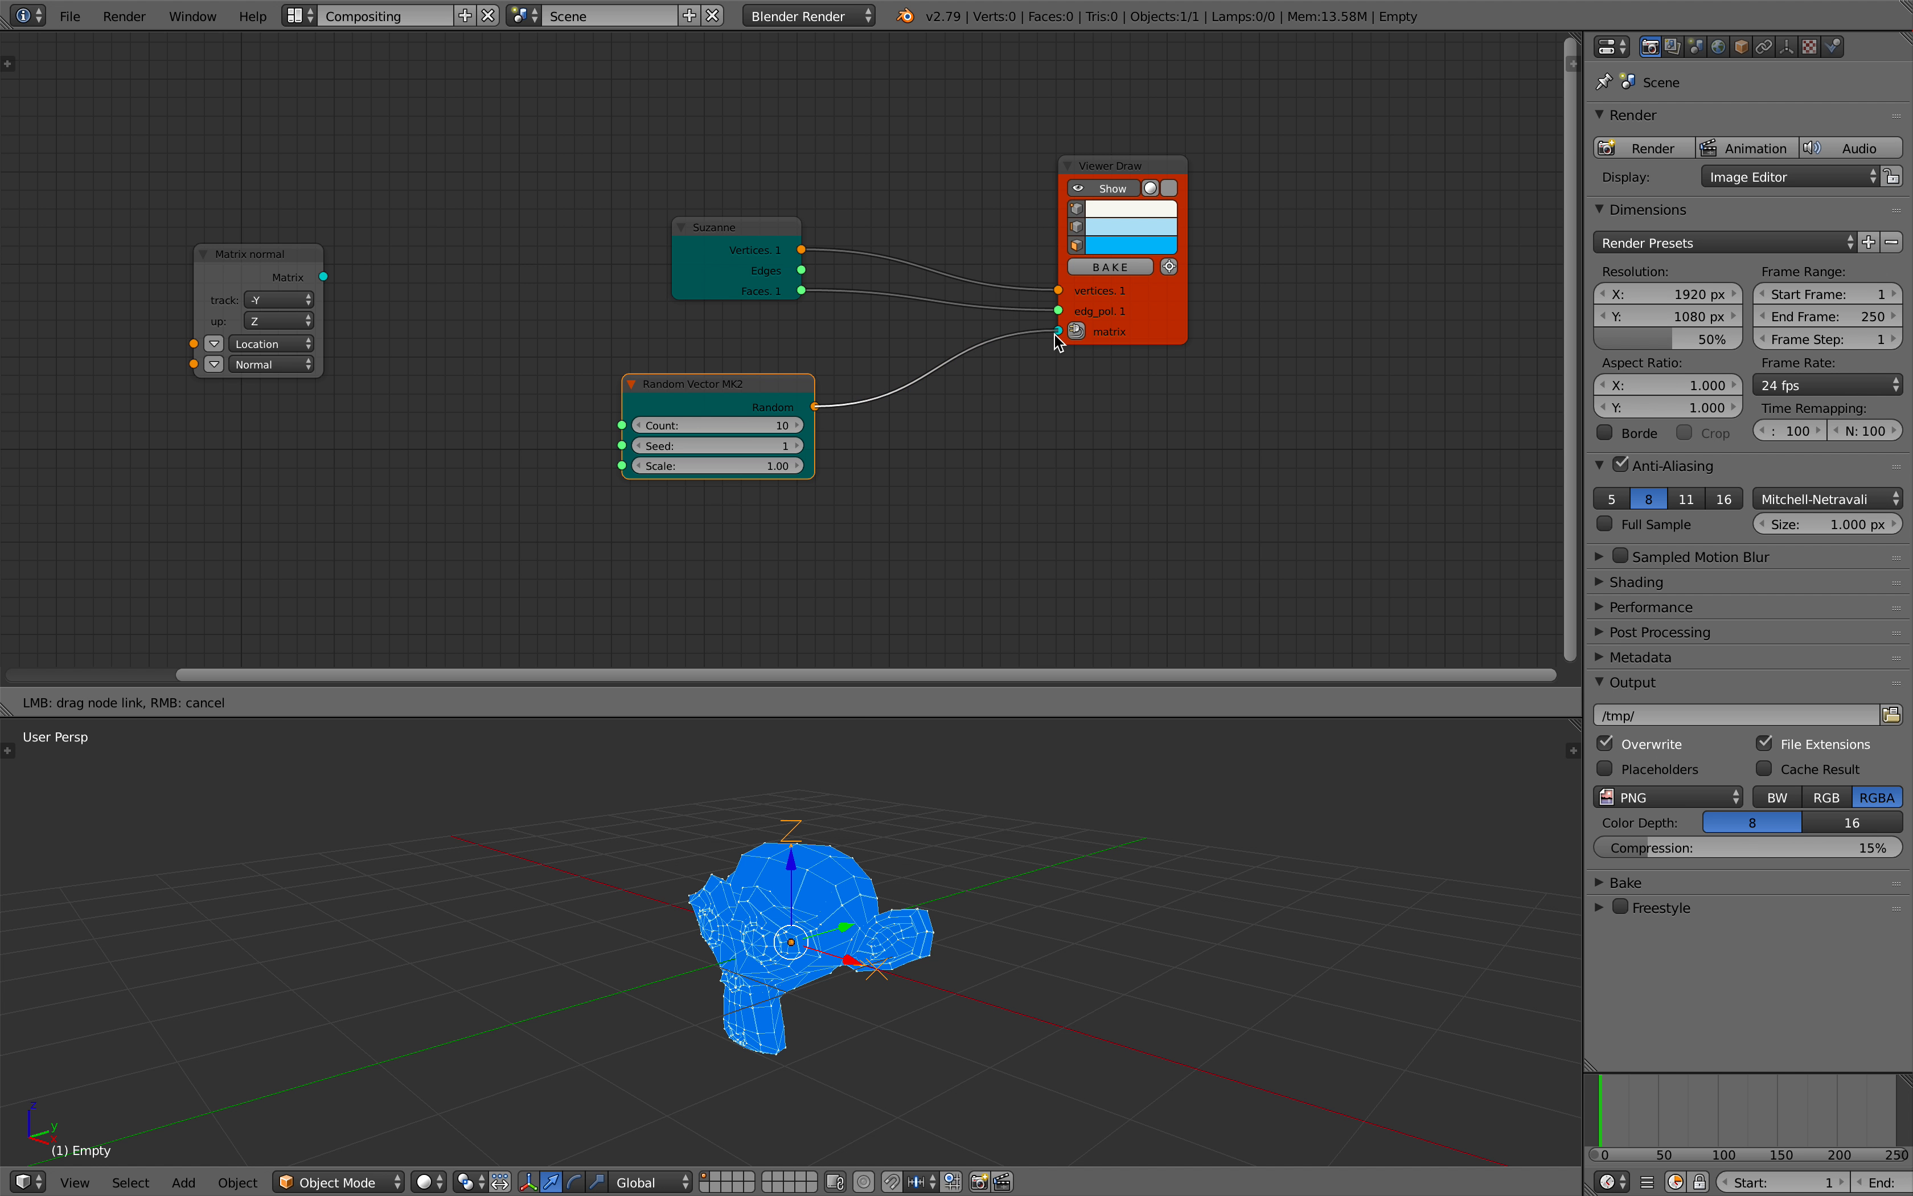
Step: Set the Random Vector MK2 node's Scale to 7.96 and Seed to 93, and save the file
{"action": "left_click_drag", "start_coordinate": [733, 463], "coordinate": [794, 449]}
{"action": "middle_click_drag", "start_coordinate": [909, 933], "coordinate": [976, 934]}
{"action": "scroll", "coordinate": [955, 945], "scroll_direction": "down", "scroll_amount": 8}
{"action": "left_click_drag", "start_coordinate": [709, 448], "coordinate": [794, 448]}
{"action": "middle_click_drag", "start_coordinate": [1048, 818], "coordinate": [973, 832]}
{"action": "key", "text": "ctrl+s"}
{"action": "left_click", "coordinate": [973, 833]}
Step: Examine the scattered Suzanne heads around the empty from several angles and distances, and save the file
{"action": "scroll", "coordinate": [814, 925], "scroll_direction": "up", "scroll_amount": 10}
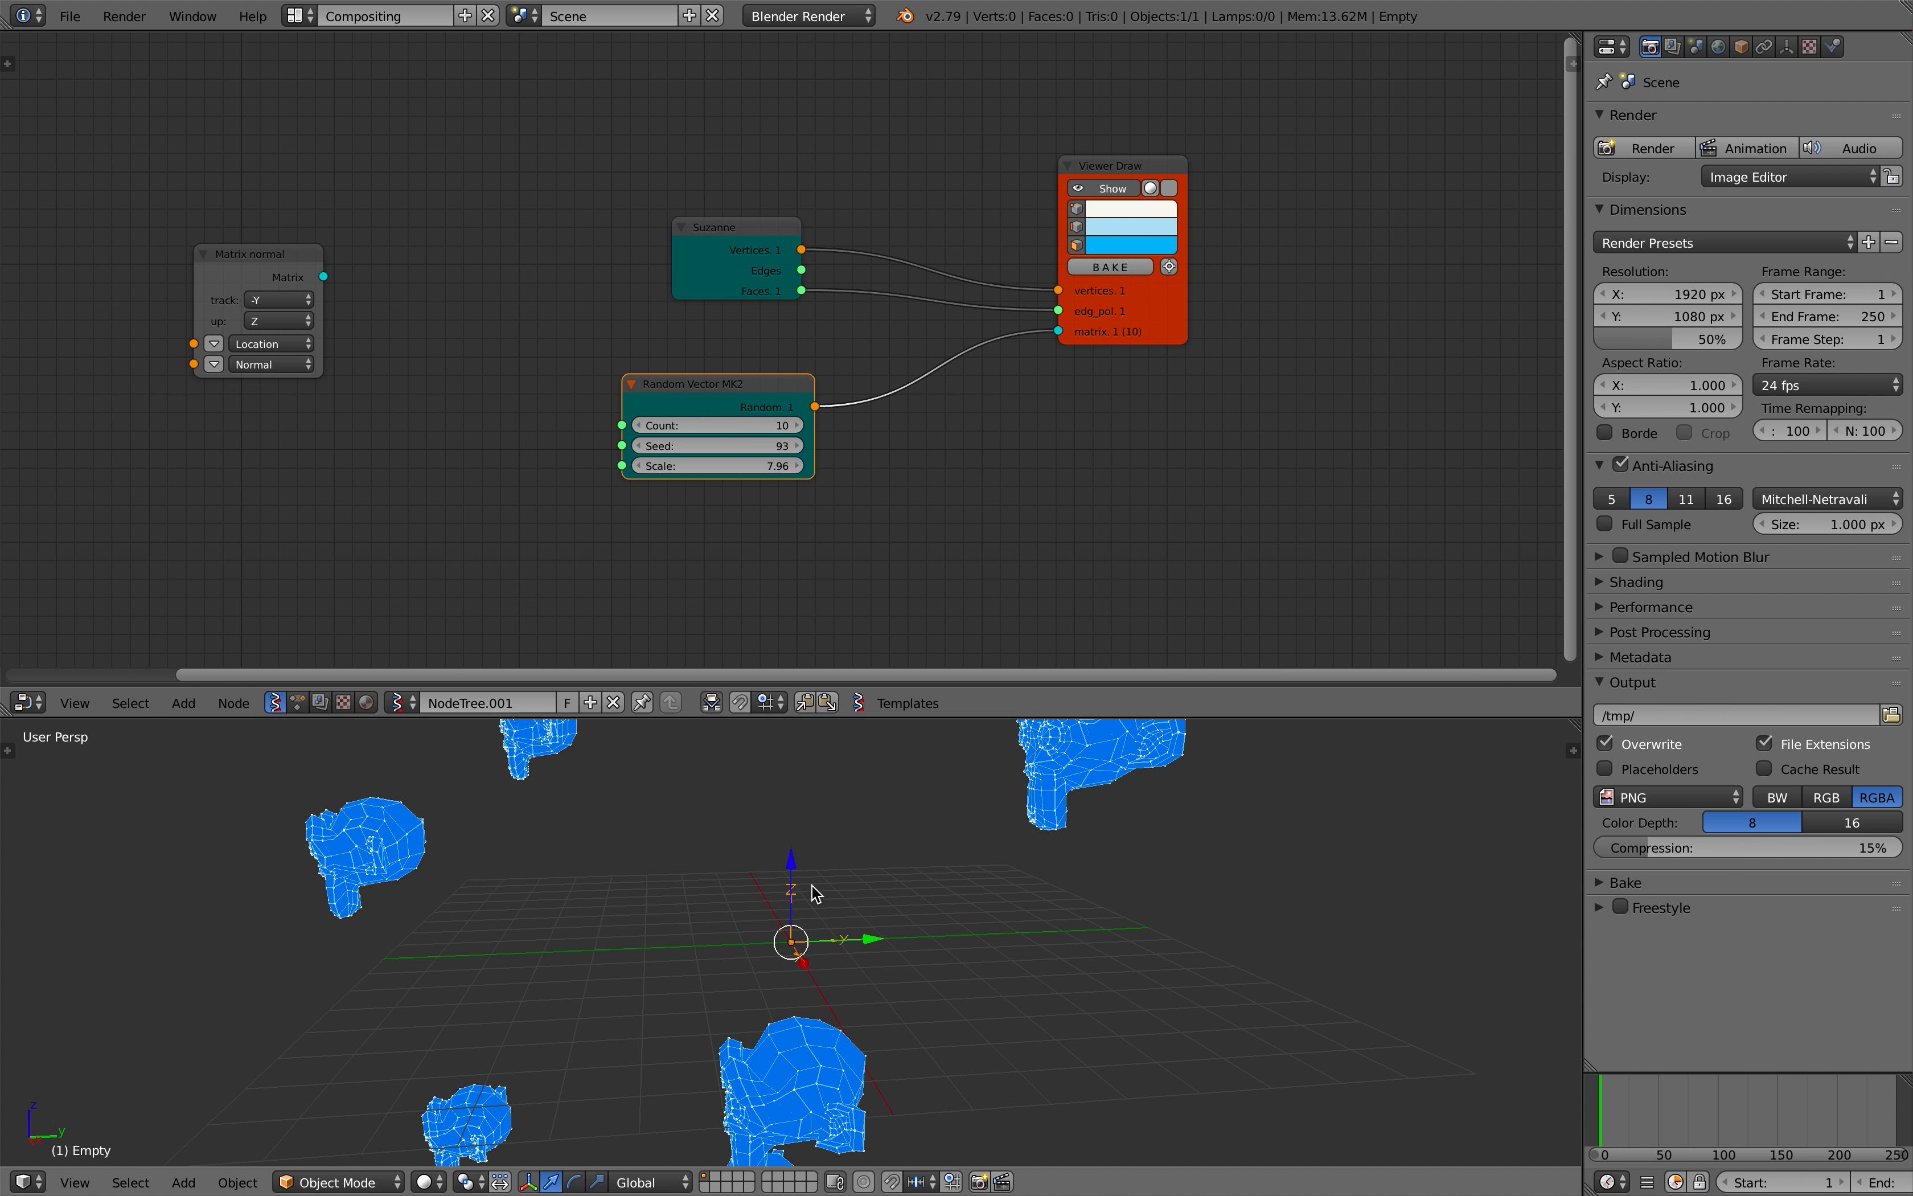
{"action": "scroll", "coordinate": [805, 966], "scroll_direction": "down", "scroll_amount": 2}
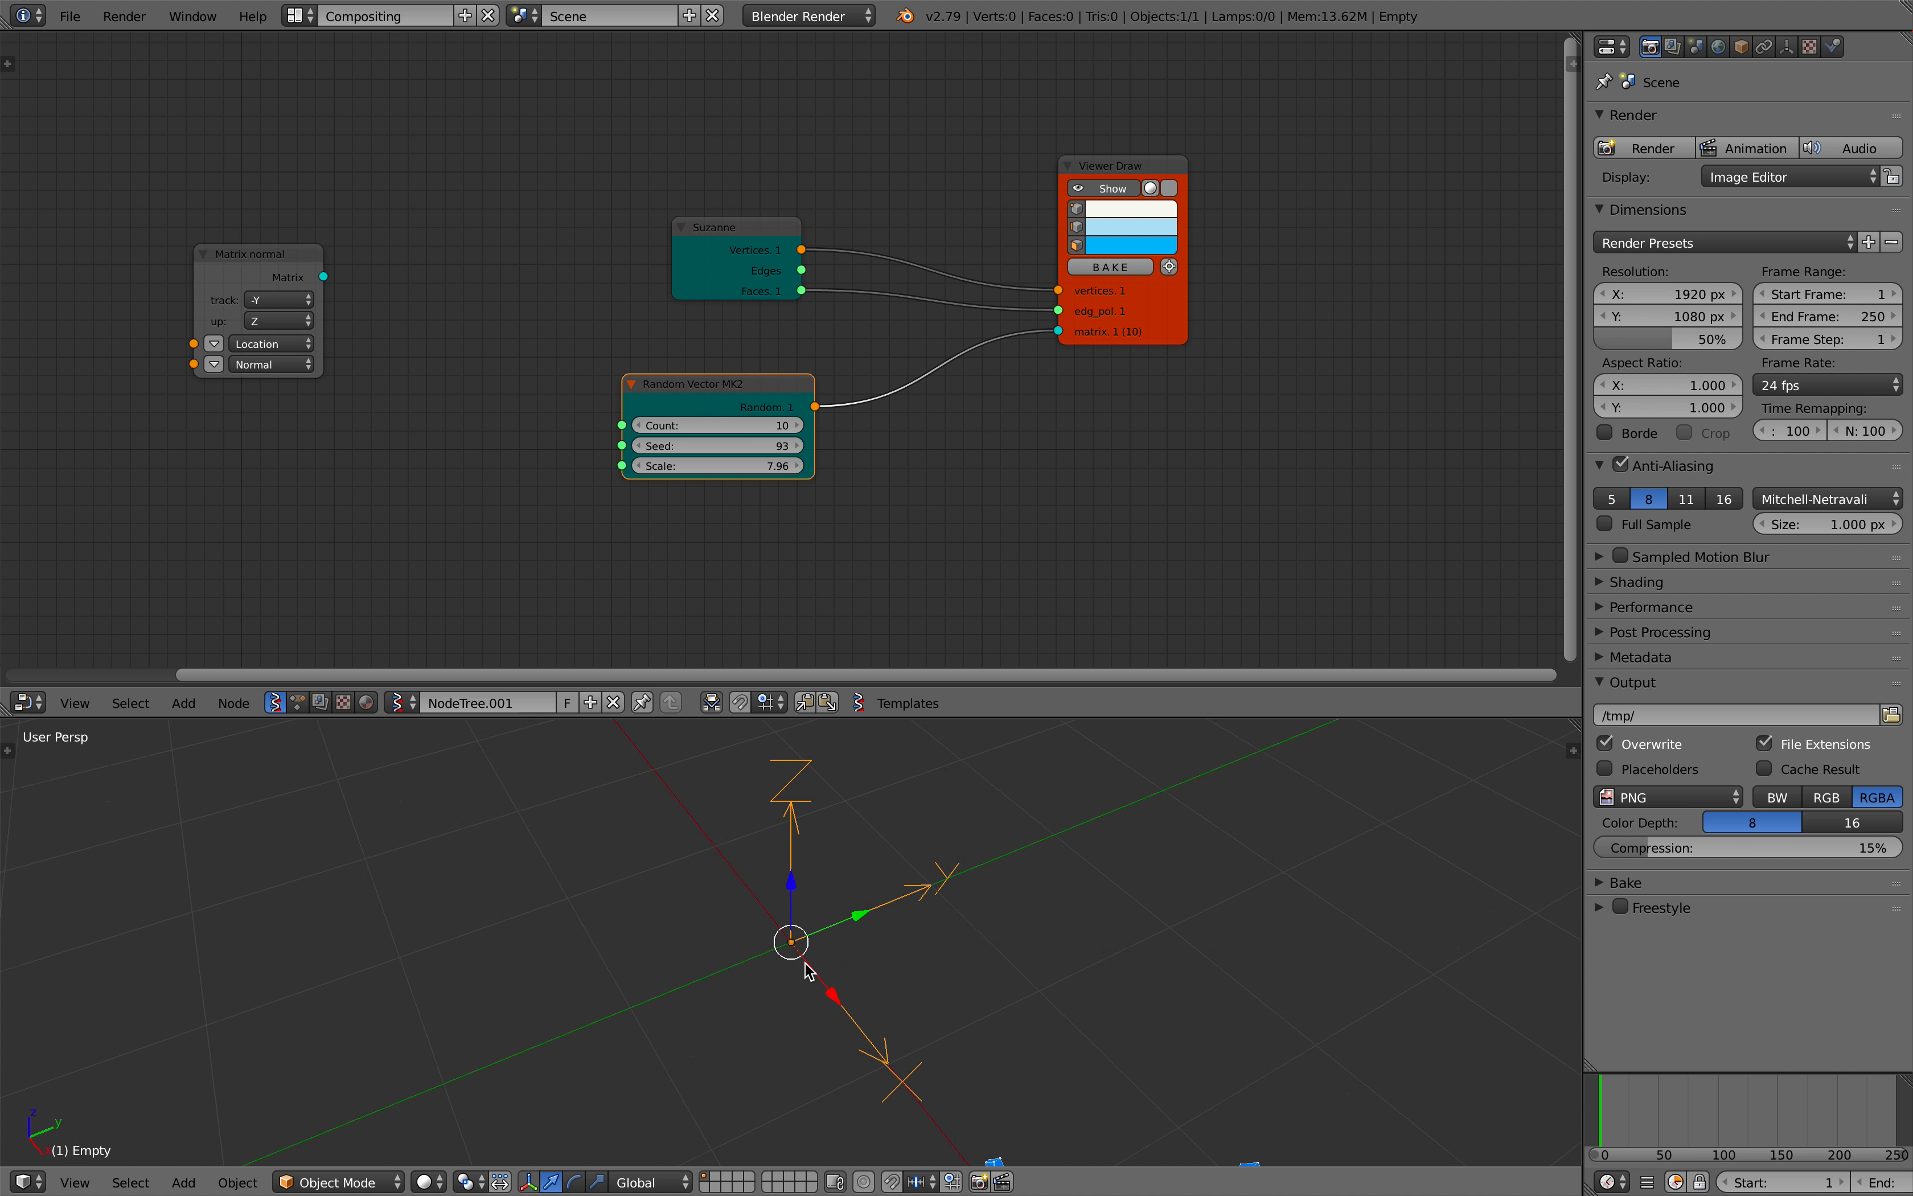
{"action": "scroll", "coordinate": [822, 940], "scroll_direction": "down", "scroll_amount": 12}
{"action": "middle_click_drag", "start_coordinate": [807, 970], "coordinate": [804, 911]}
{"action": "key", "text": "ctrl+s"}
{"action": "left_click", "coordinate": [830, 939]}
{"action": "scroll", "coordinate": [790, 929], "scroll_direction": "up", "scroll_amount": 6}
{"action": "middle_click_drag", "start_coordinate": [609, 983], "coordinate": [304, 1102]}
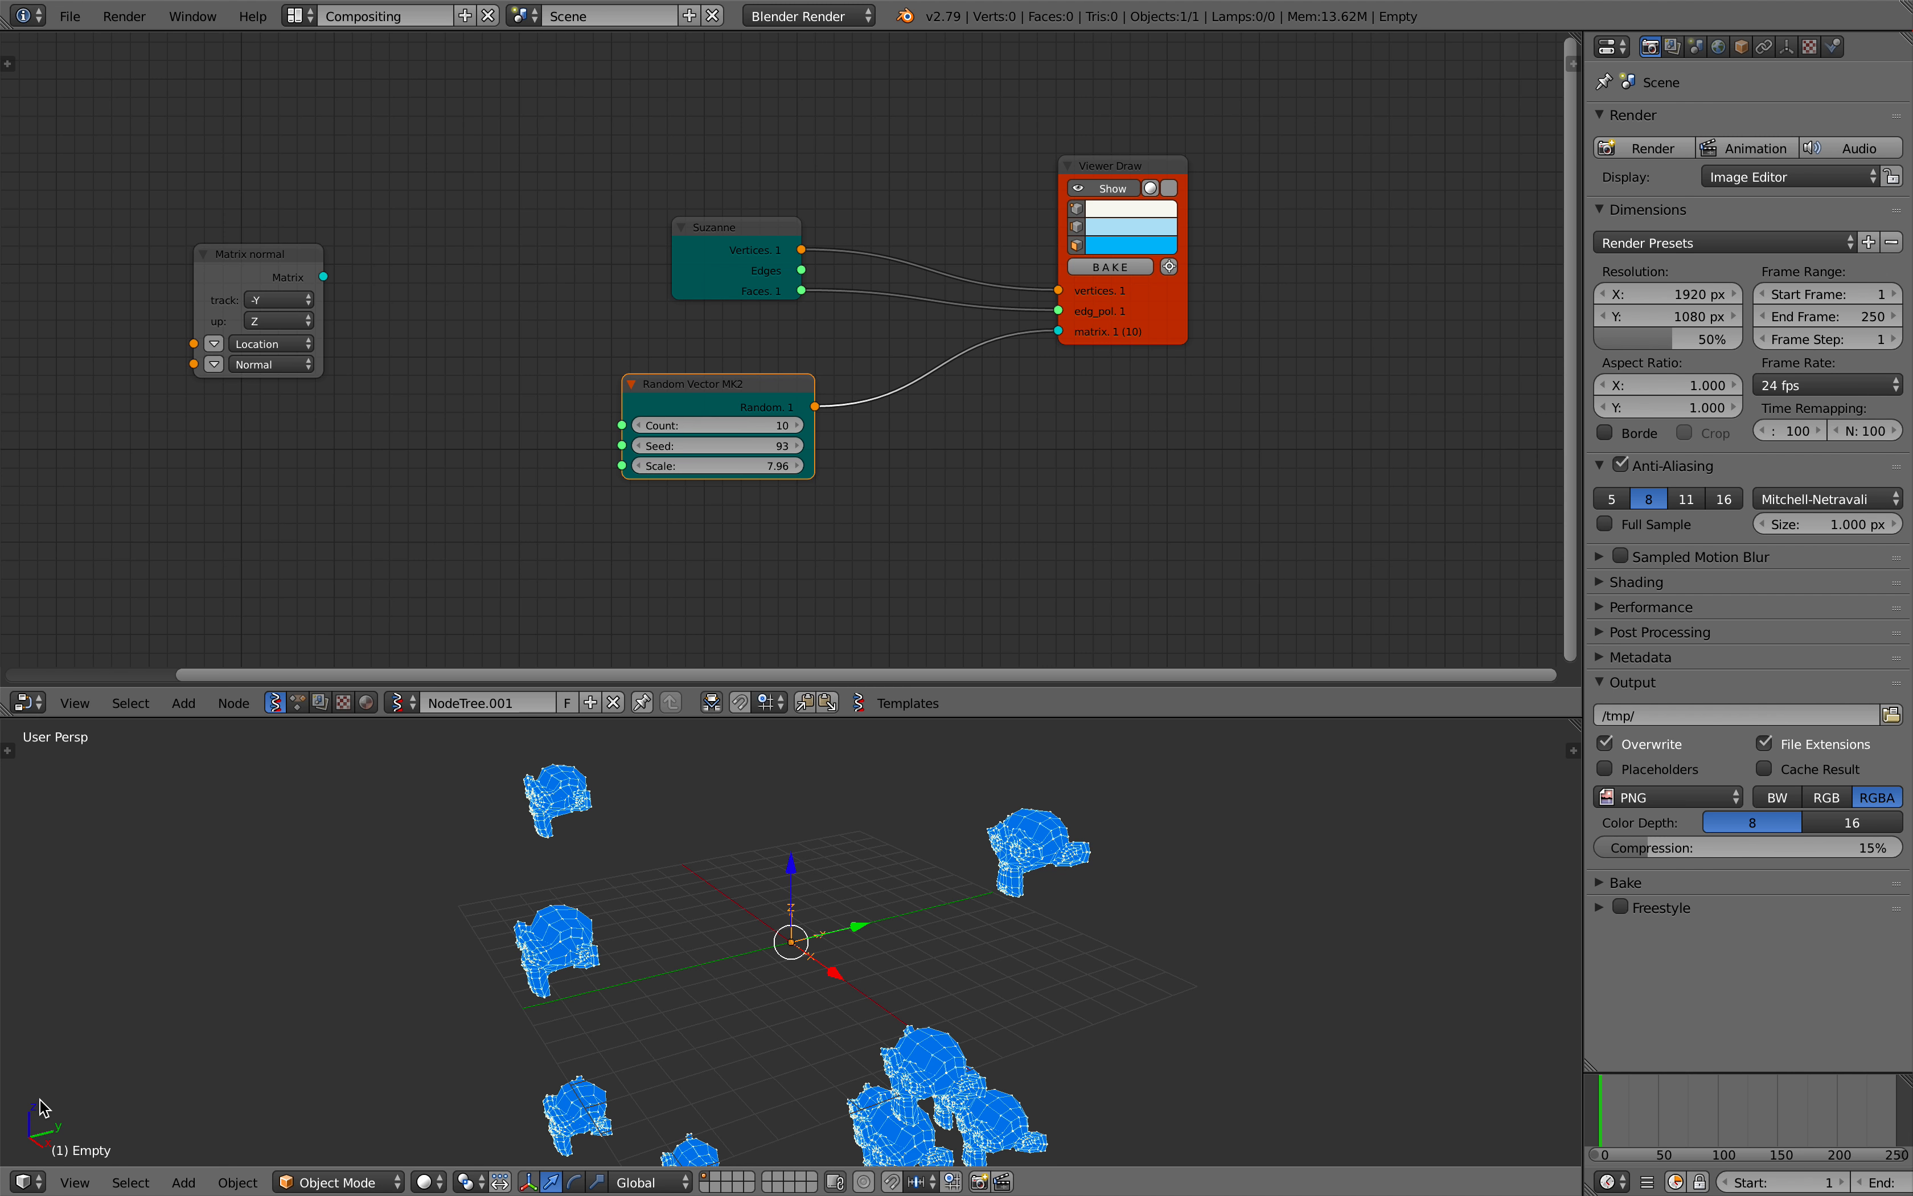
Step: Move the Matrix normal node between Random Vector MK2 and Viewer Draw, shifting Random Vector MK2 away to make room
{"action": "middle_click_drag", "start_coordinate": [466, 583], "coordinate": [721, 623]}
{"action": "scroll", "coordinate": [541, 467], "scroll_direction": "up", "scroll_amount": 6}
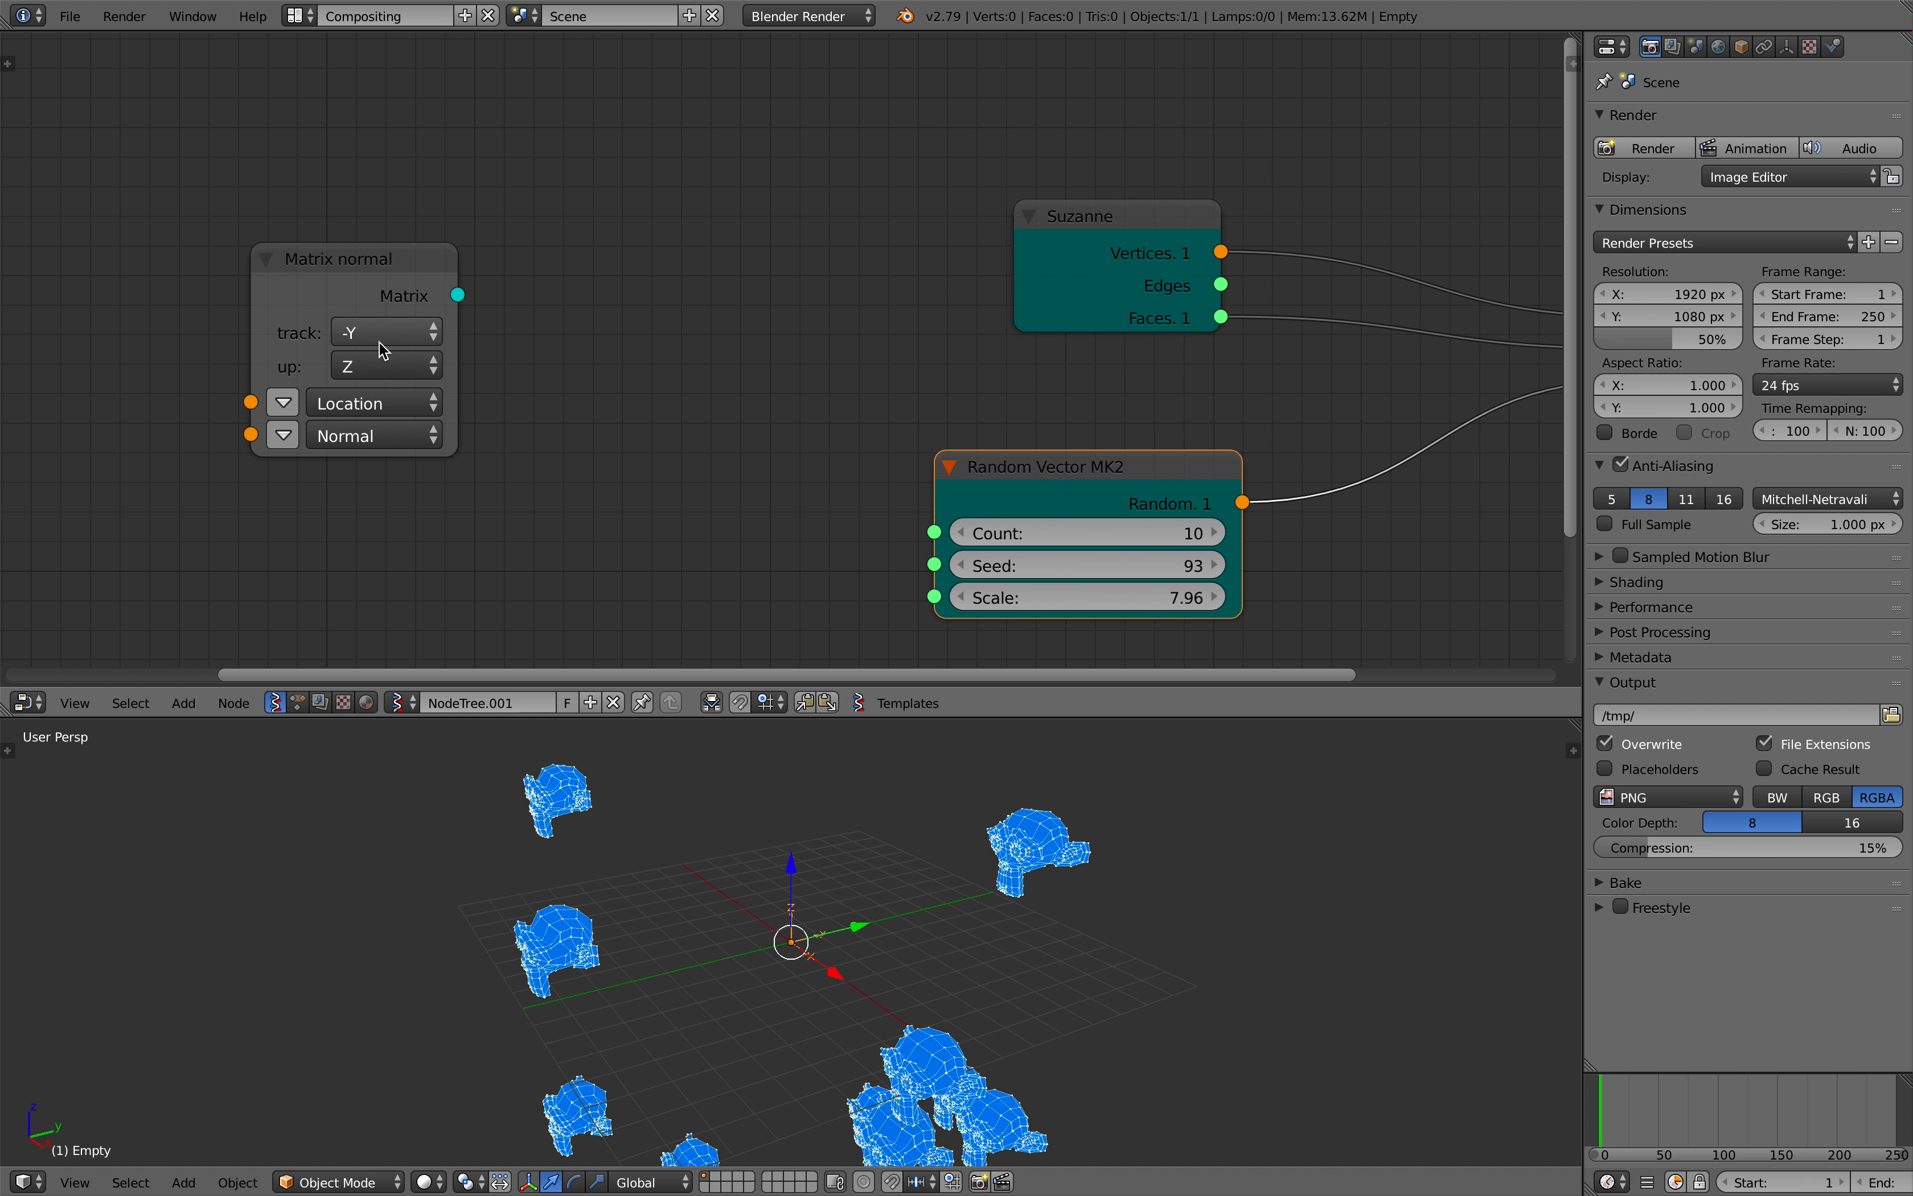
{"action": "left_click_drag", "start_coordinate": [351, 263], "coordinate": [602, 242]}
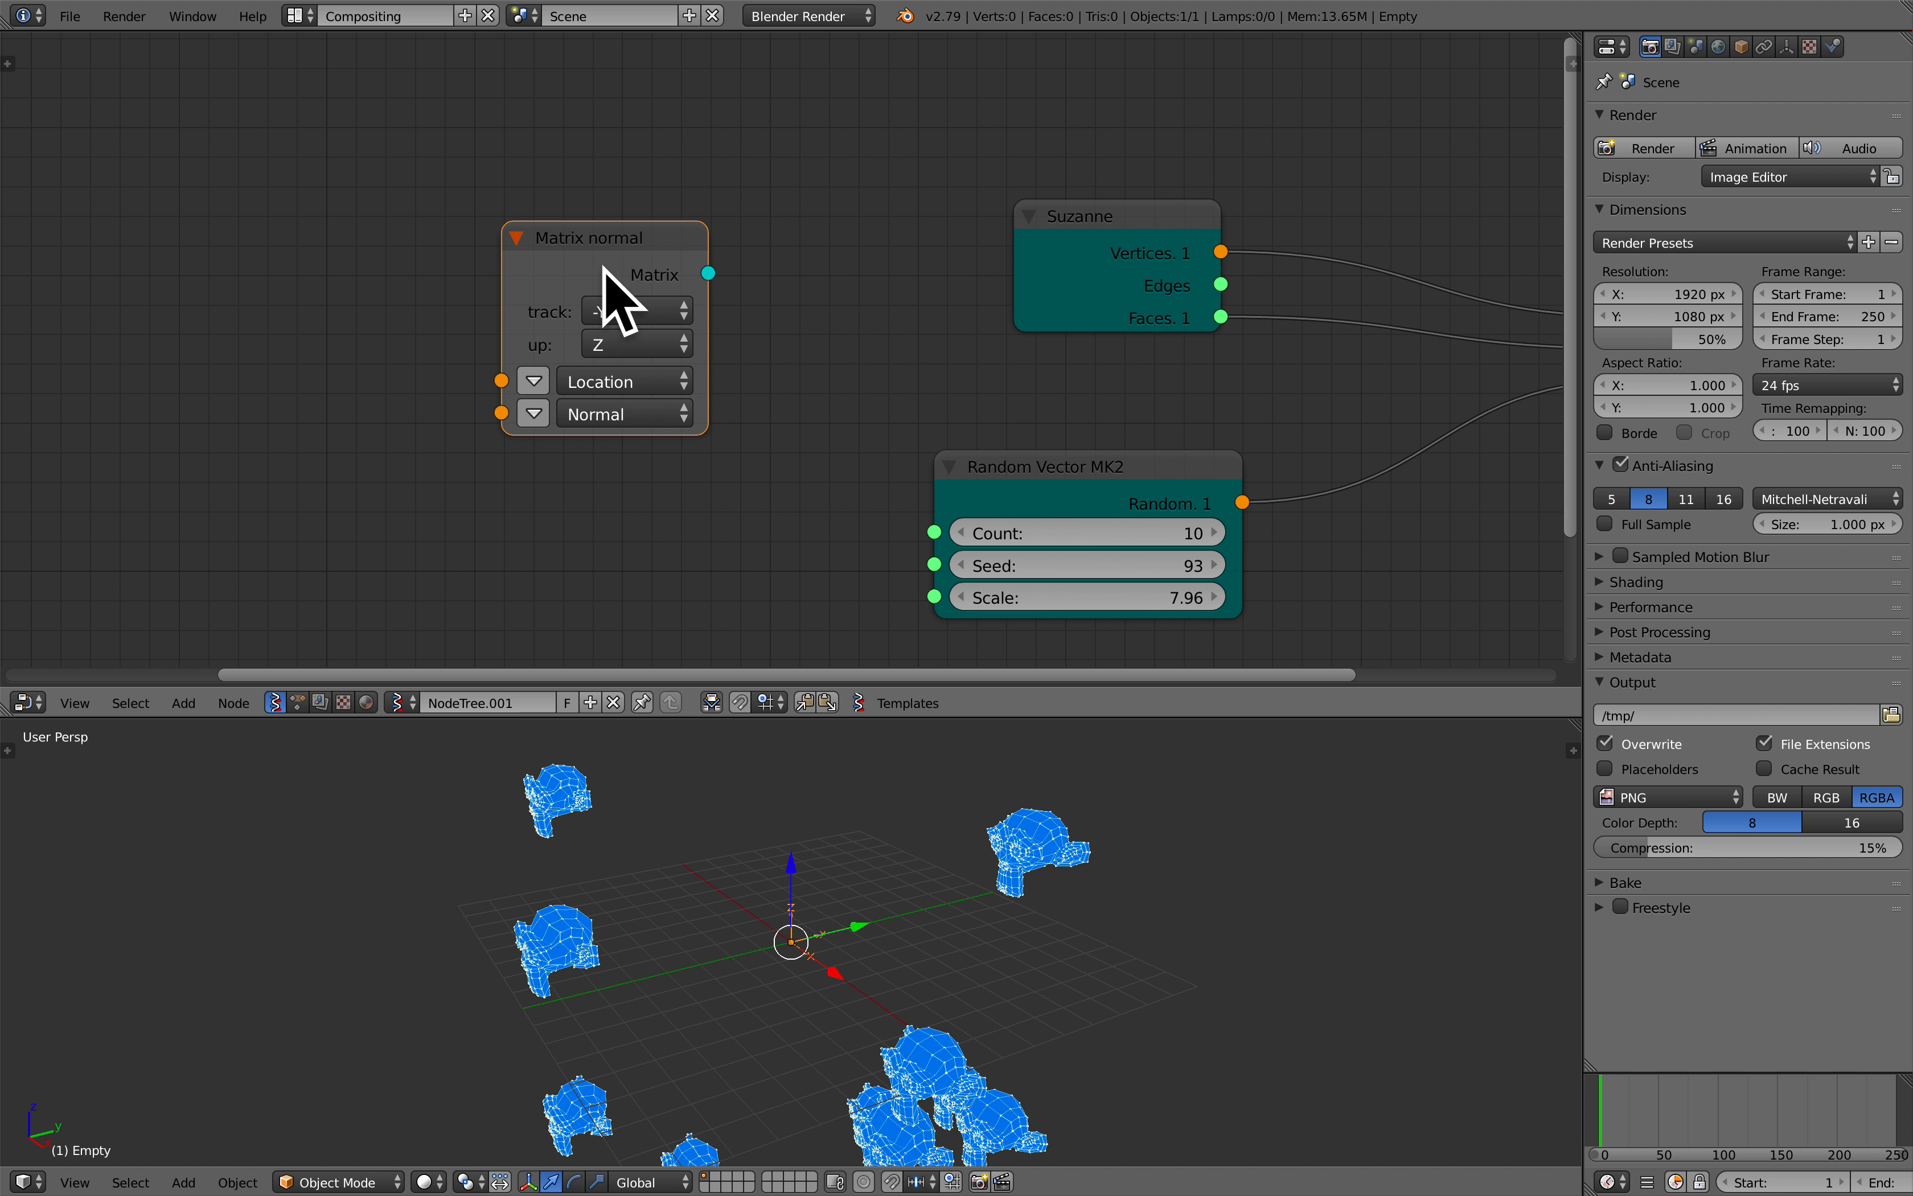
{"action": "scroll", "coordinate": [705, 363], "scroll_direction": "down", "scroll_amount": 3}
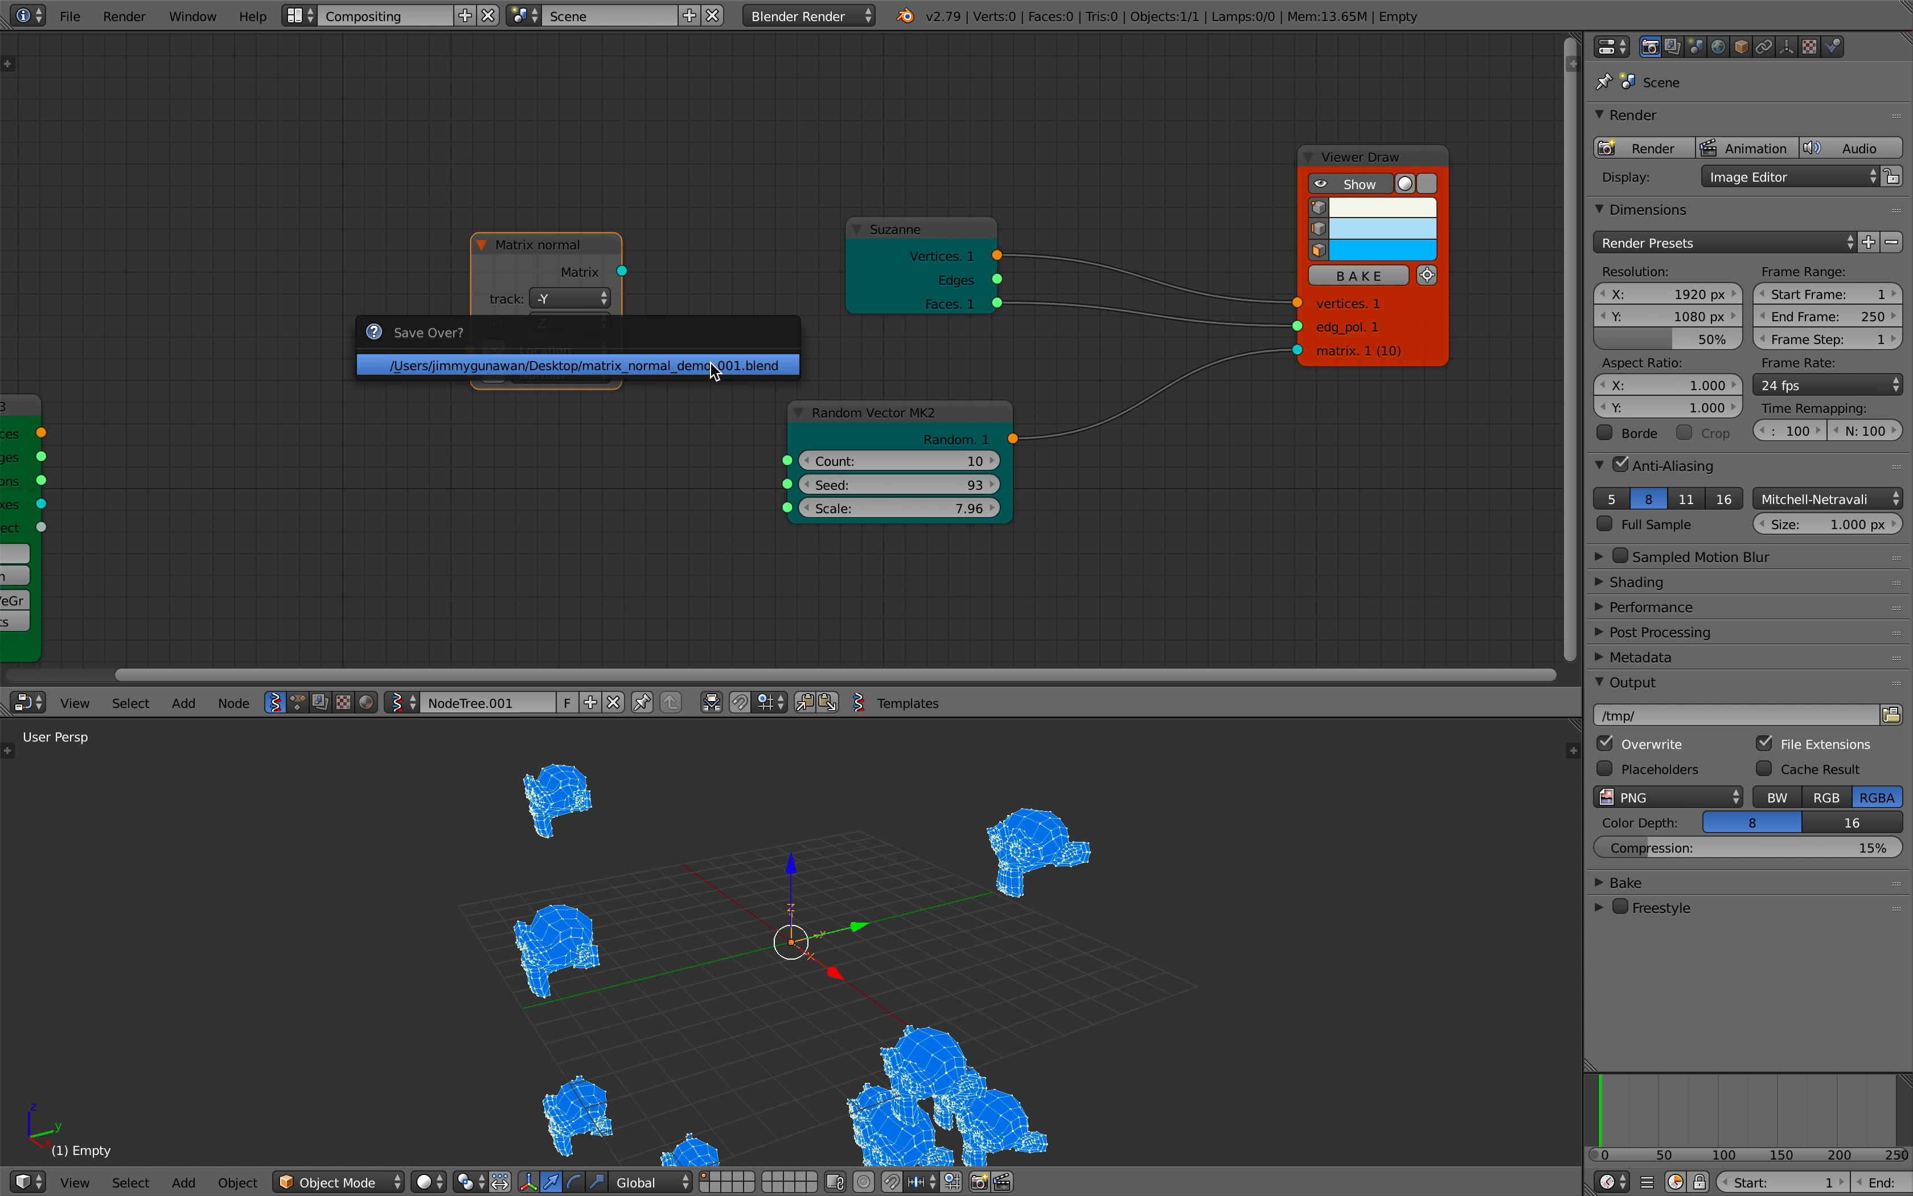
{"action": "left_click", "coordinate": [771, 470]}
{"action": "middle_click_drag", "start_coordinate": [771, 469], "coordinate": [681, 489]}
{"action": "left_click_drag", "start_coordinate": [492, 270], "coordinate": [1121, 516]}
{"action": "left_click_drag", "start_coordinate": [763, 473], "coordinate": [664, 407]}
{"action": "middle_click_drag", "start_coordinate": [824, 450], "coordinate": [628, 386]}
{"action": "scroll", "coordinate": [627, 386], "scroll_direction": "up", "scroll_amount": 1}
{"action": "left_click_drag", "start_coordinate": [880, 493], "coordinate": [804, 449]}
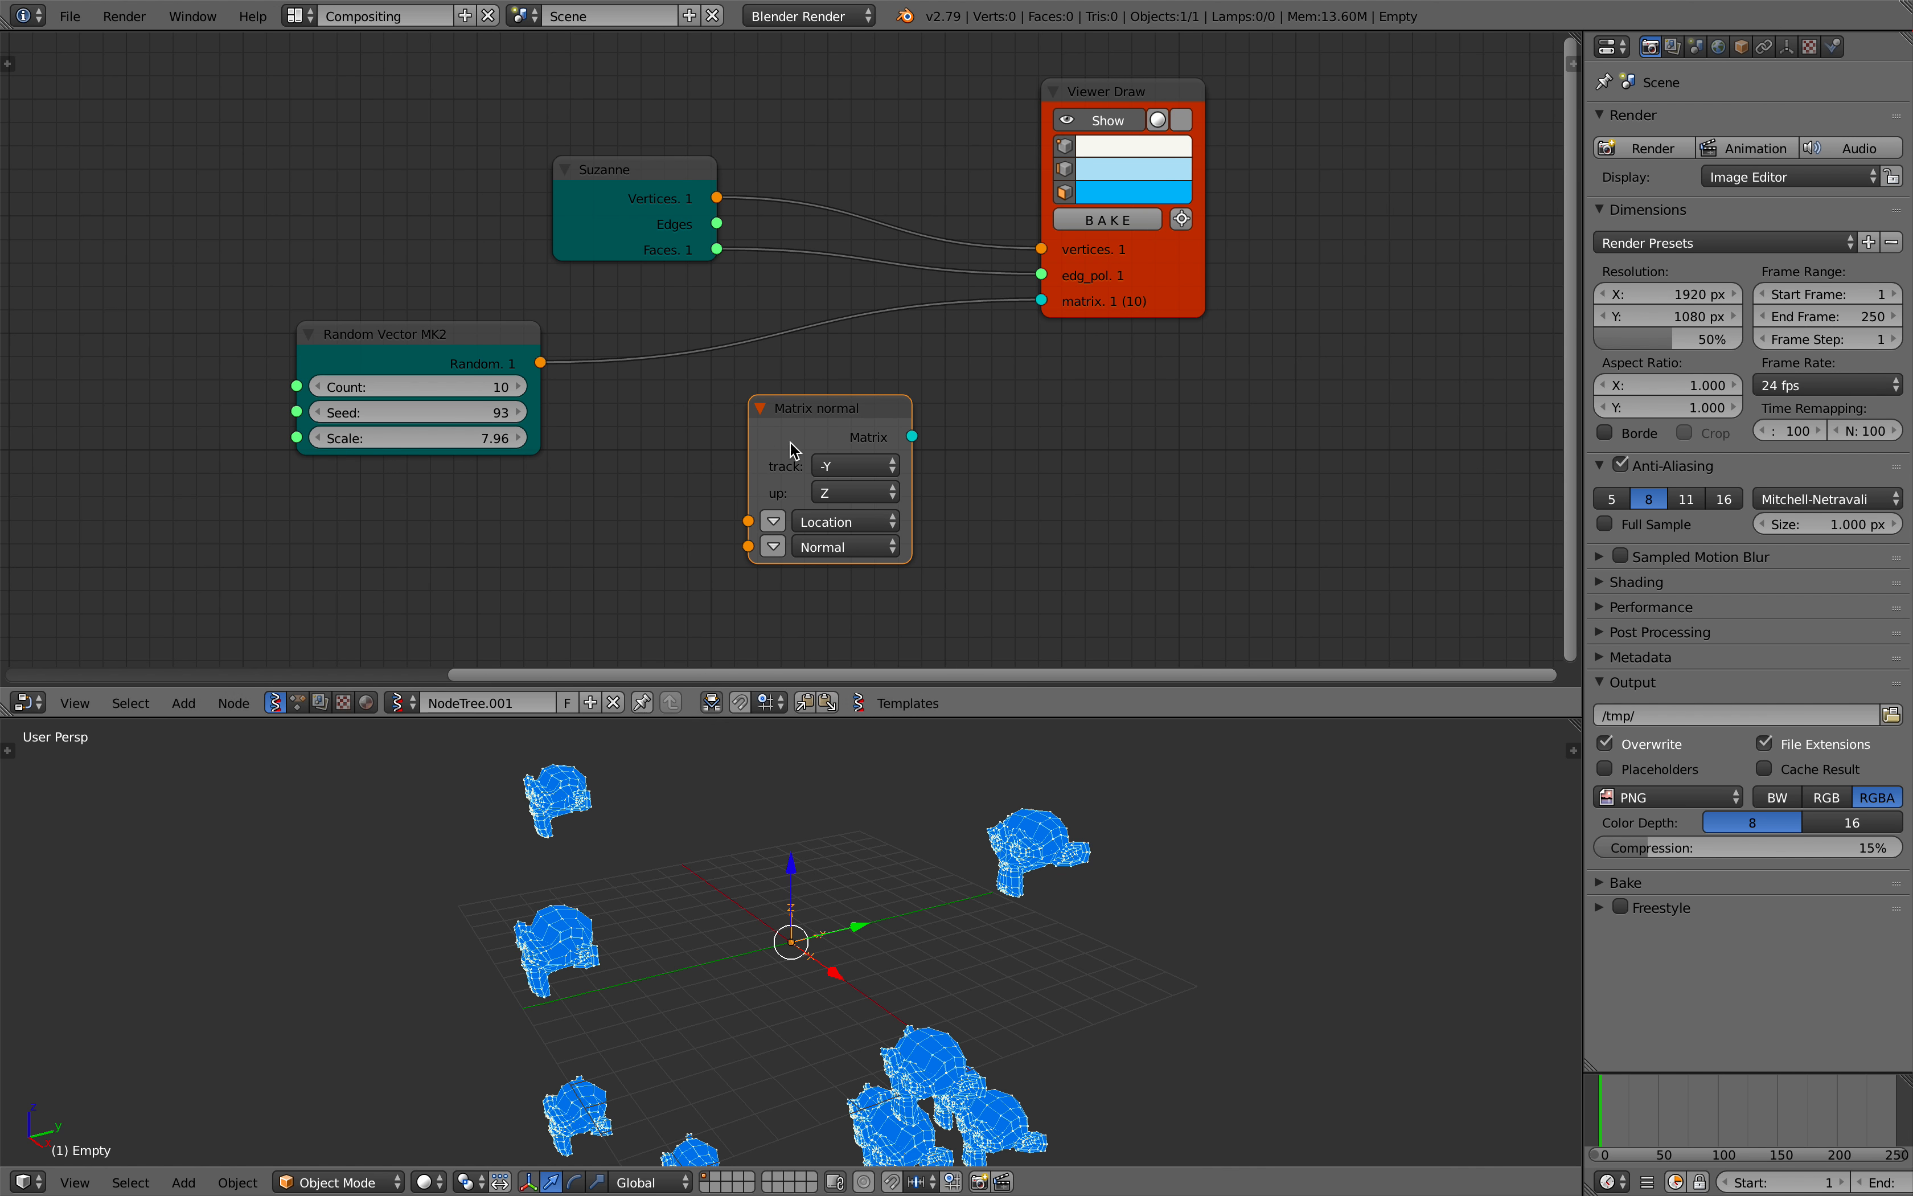
Step: Save the file and spread out the nodes, shifting Suzanne toward Objects in mk3 and Matrix normal away from Random Vector MK2
{"action": "mouse_move", "coordinate": [832, 889]}
{"action": "middle_mouse_down"}
{"action": "mouse_move", "coordinate": [935, 861]}
{"action": "mouse_move", "coordinate": [826, 903]}
{"action": "mouse_move", "coordinate": [725, 836]}
{"action": "mouse_move", "coordinate": [860, 908]}
{"action": "middle_mouse_up"}
{"action": "scroll", "coordinate": [692, 447], "scroll_direction": "down", "scroll_amount": 1}
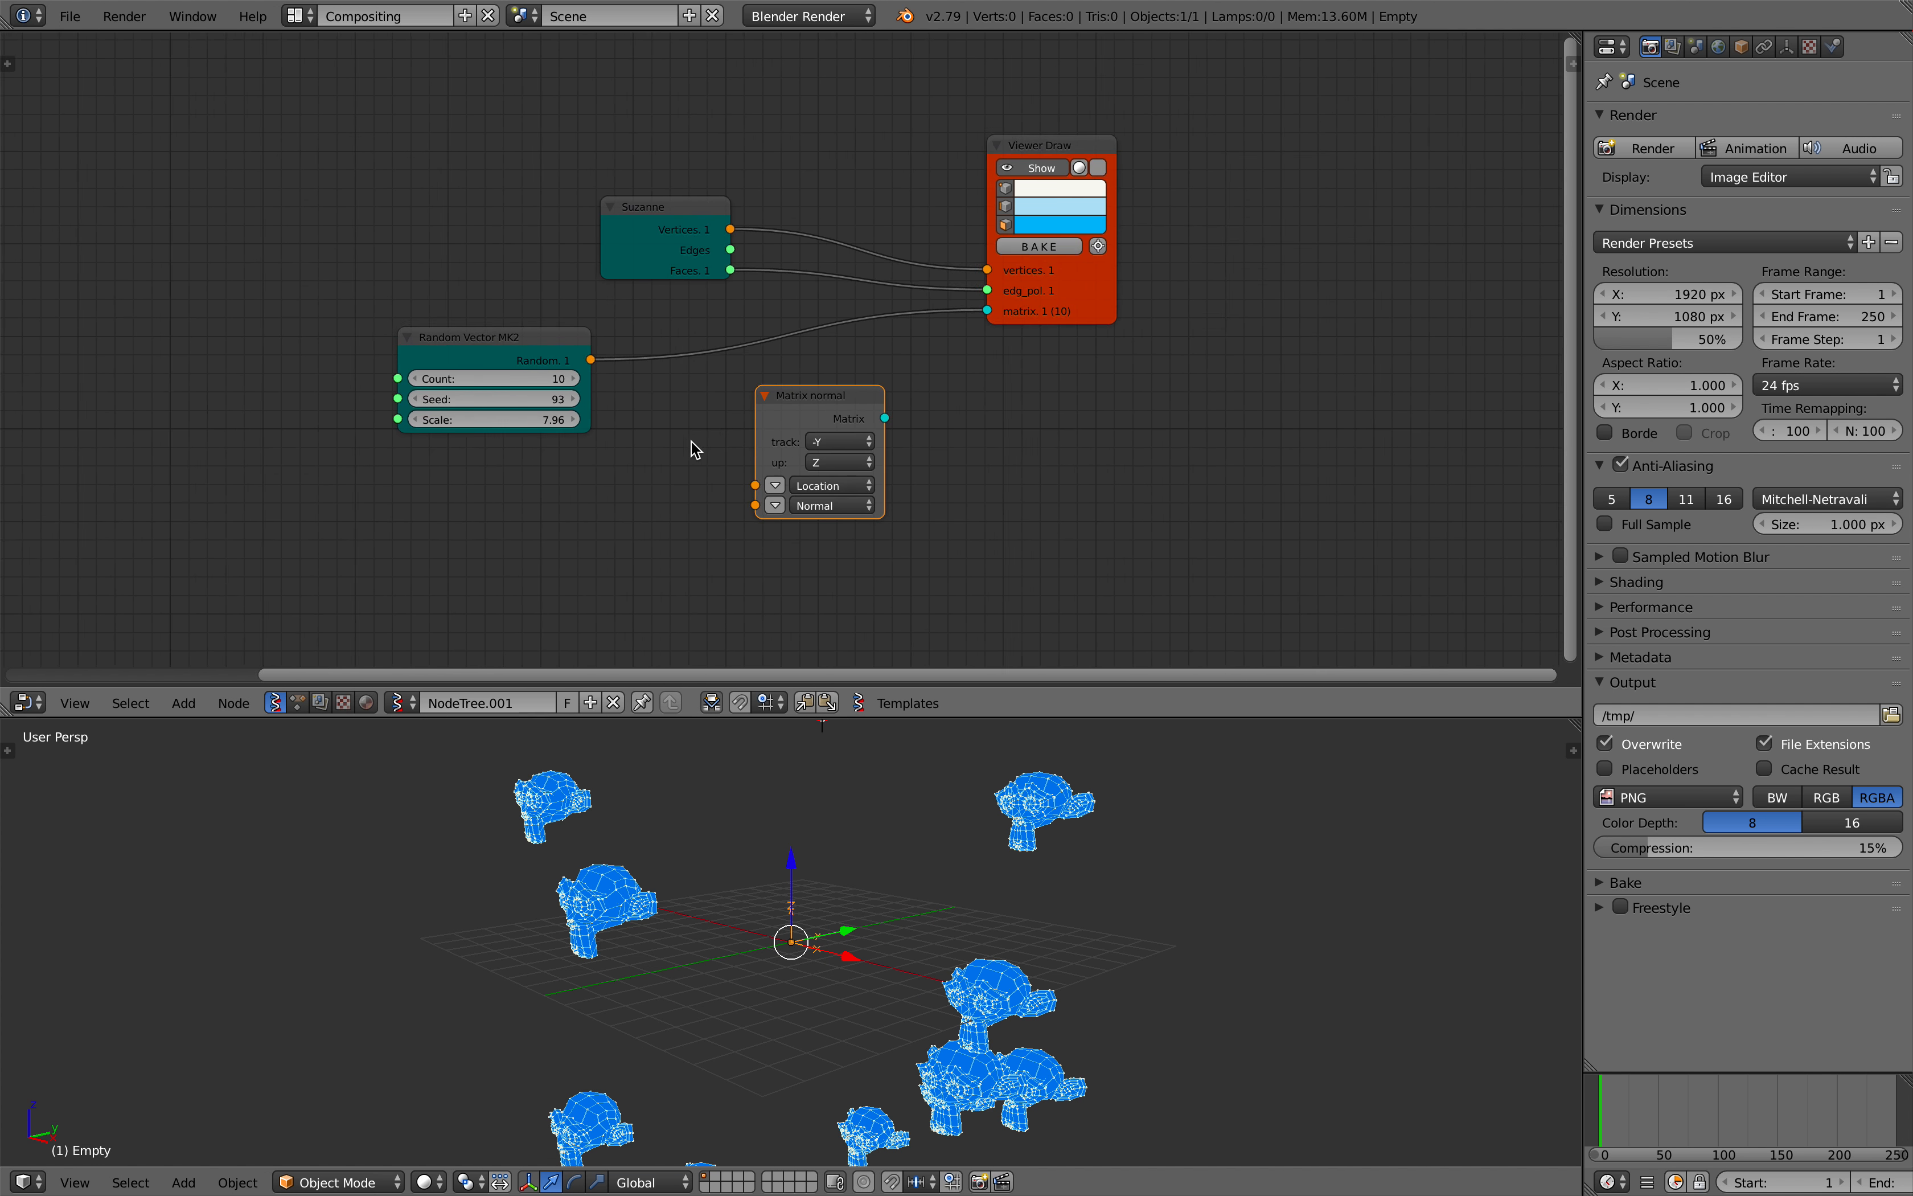
{"action": "scroll", "coordinate": [716, 466], "scroll_direction": "down", "scroll_amount": 1}
{"action": "middle_click_drag", "start_coordinate": [692, 449], "coordinate": [857, 459]}
{"action": "scroll", "coordinate": [262, 348], "scroll_direction": "up", "scroll_amount": 1}
{"action": "middle_click_drag", "start_coordinate": [647, 431], "coordinate": [552, 400]}
{"action": "key", "text": "ctrl+s"}
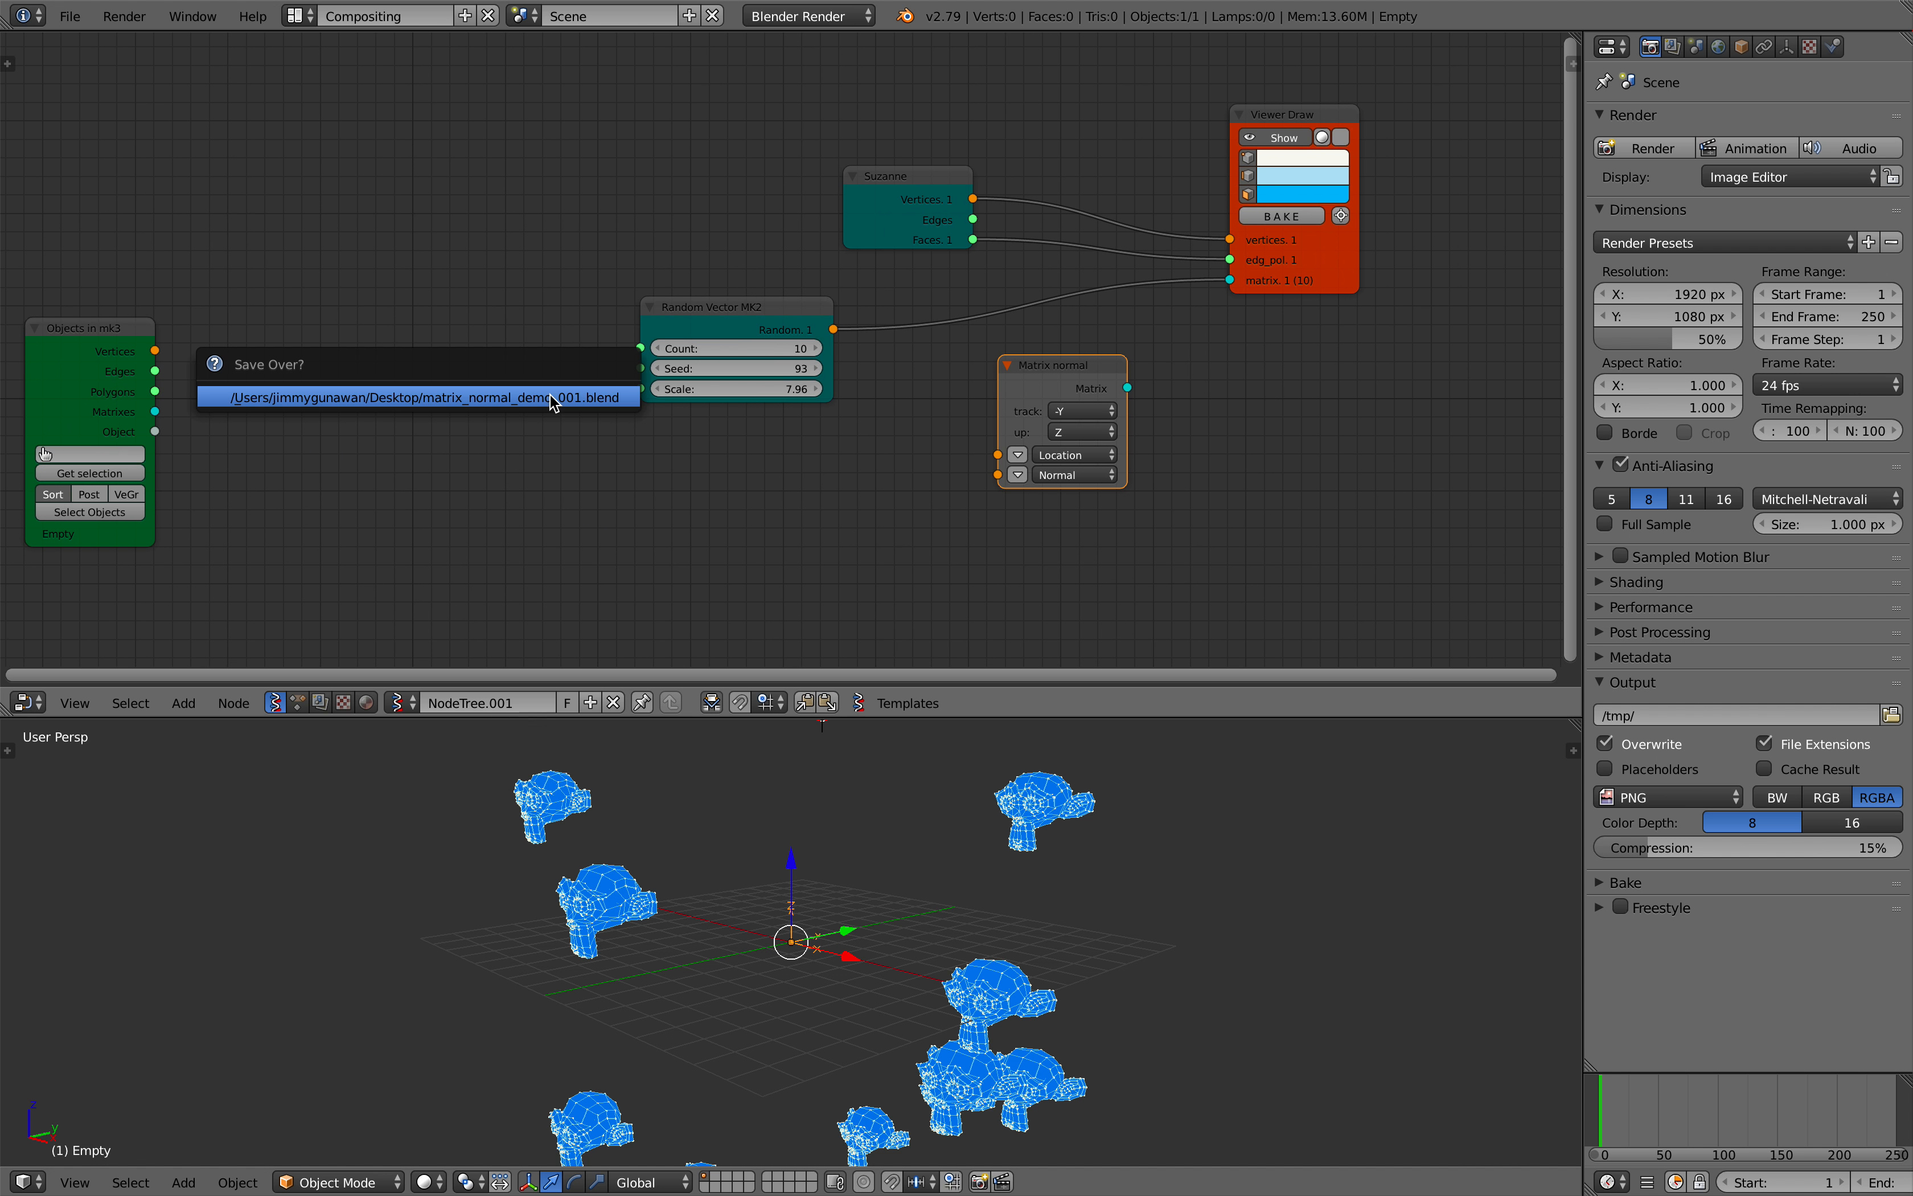
{"action": "left_click", "coordinate": [549, 398]}
{"action": "middle_click_drag", "start_coordinate": [931, 396], "coordinate": [851, 364]}
{"action": "left_click_drag", "start_coordinate": [950, 327], "coordinate": [971, 335]}
{"action": "left_click_drag", "start_coordinate": [807, 145], "coordinate": [686, 124]}
{"action": "left_click_drag", "start_coordinate": [983, 342], "coordinate": [1020, 338]}
{"action": "middle_click_drag", "start_coordinate": [684, 411], "coordinate": [795, 398]}
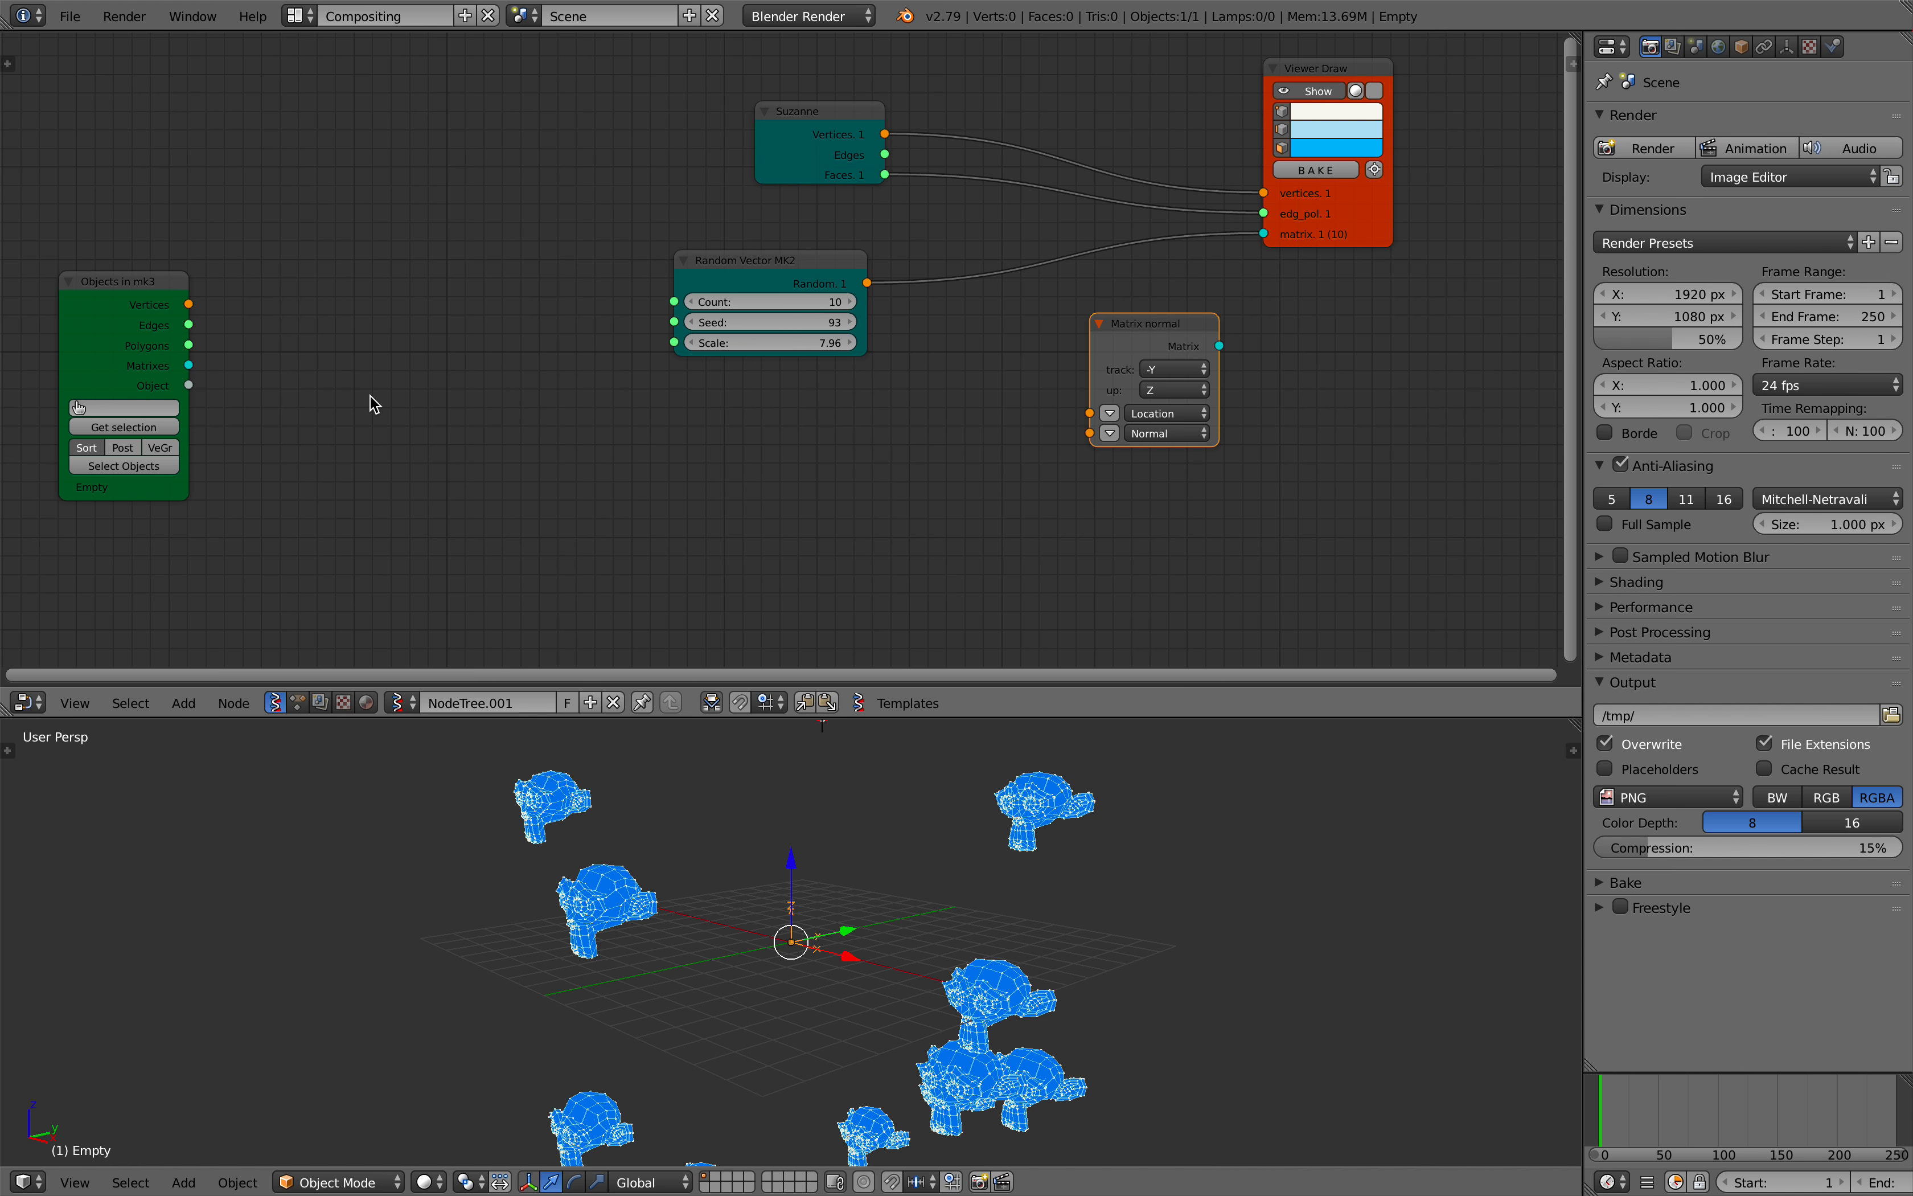
Step: Add a Matrix out node beside Objects in mk3, feed it from the Matrixes output, and save the file
{"action": "key", "text": "alt+space"}
{"action": "type", "text": "matrix o"}
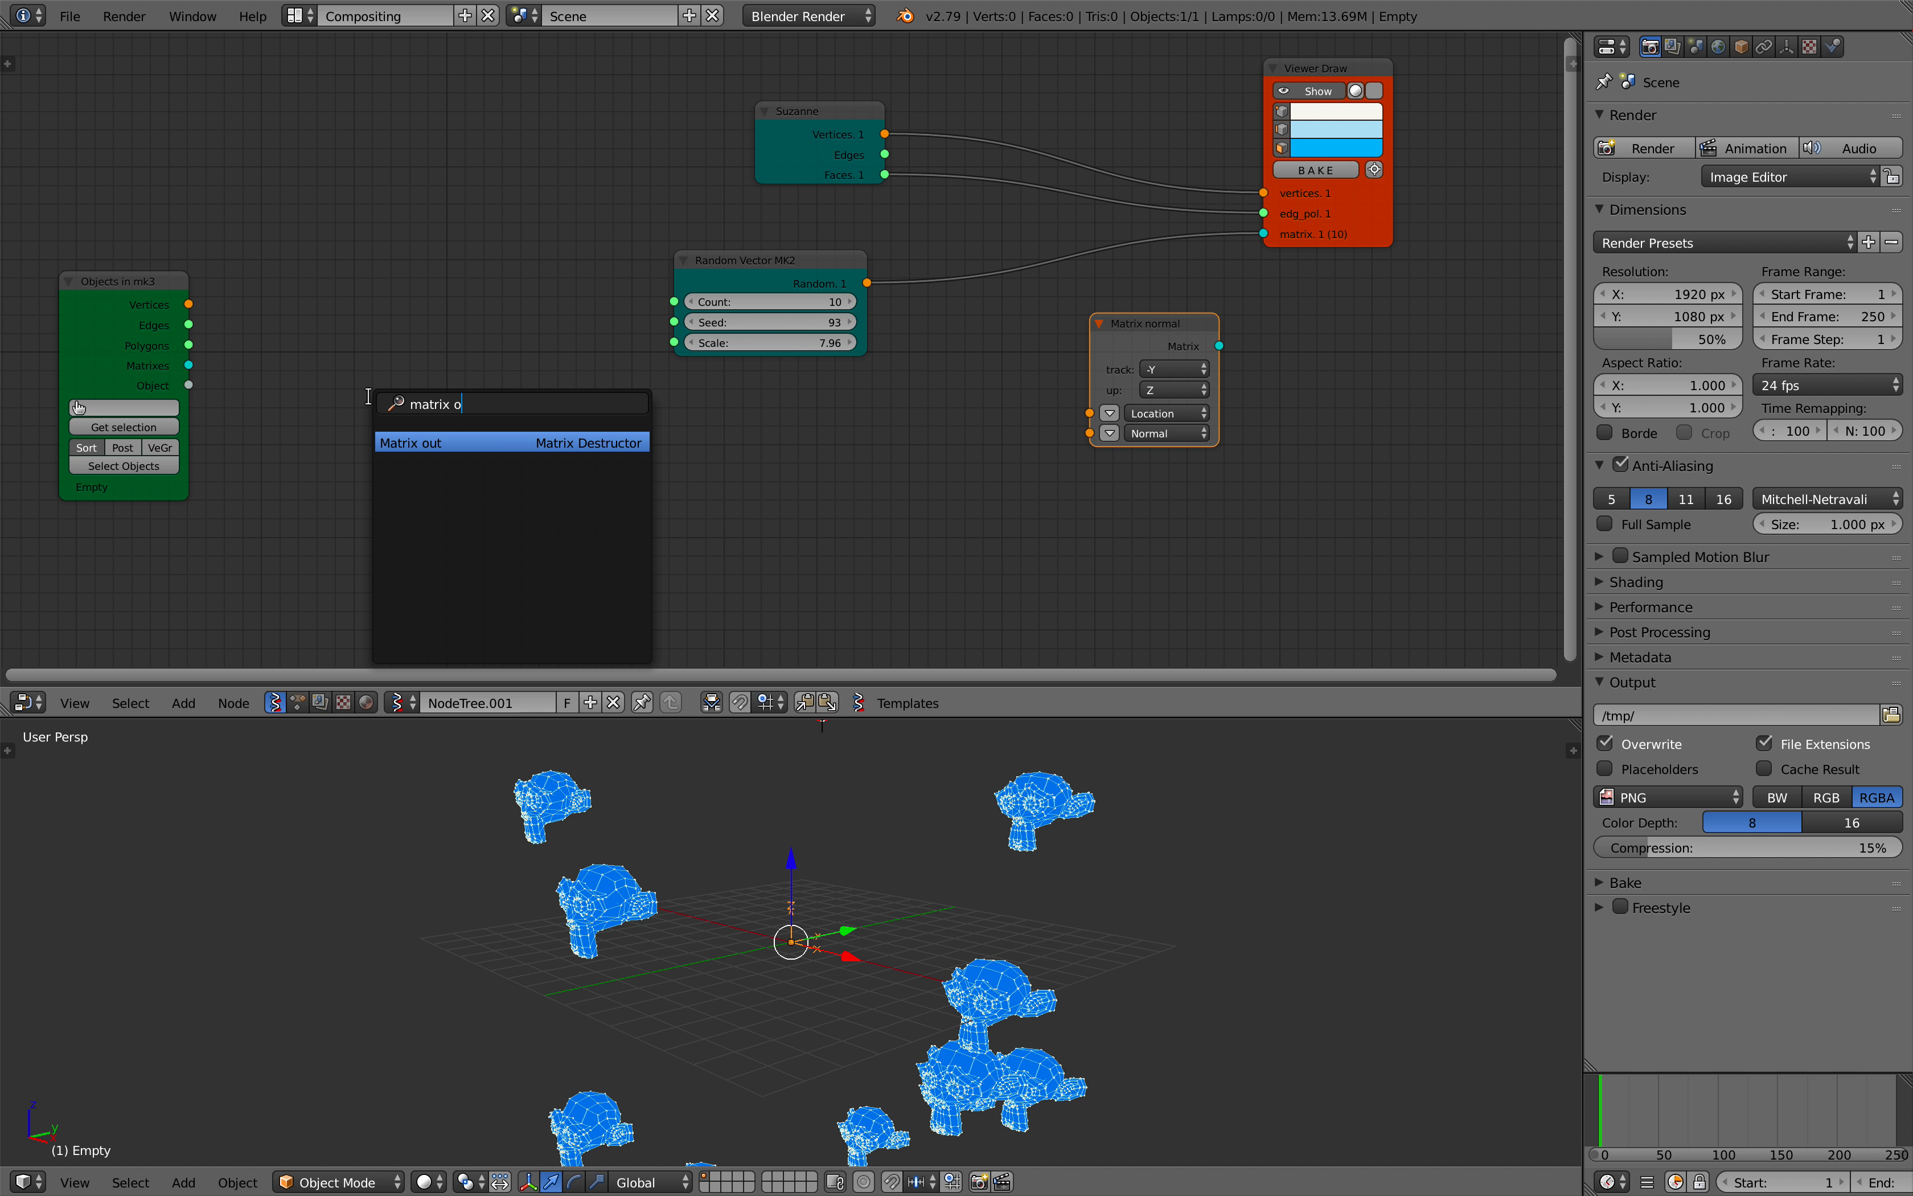
{"action": "key", "text": "Return"}
{"action": "left_click_drag", "start_coordinate": [188, 364], "coordinate": [364, 456]}
{"action": "left_click_drag", "start_coordinate": [385, 407], "coordinate": [342, 394]}
{"action": "key", "text": "ctrl+s"}
{"action": "left_click", "coordinate": [341, 395]}
Step: Move the Matrix out node slightly higher beside Objects in mk3 and save the file
{"action": "scroll", "coordinate": [429, 388], "scroll_direction": "up", "scroll_amount": 2}
{"action": "middle_click_drag", "start_coordinate": [429, 388], "coordinate": [480, 415]}
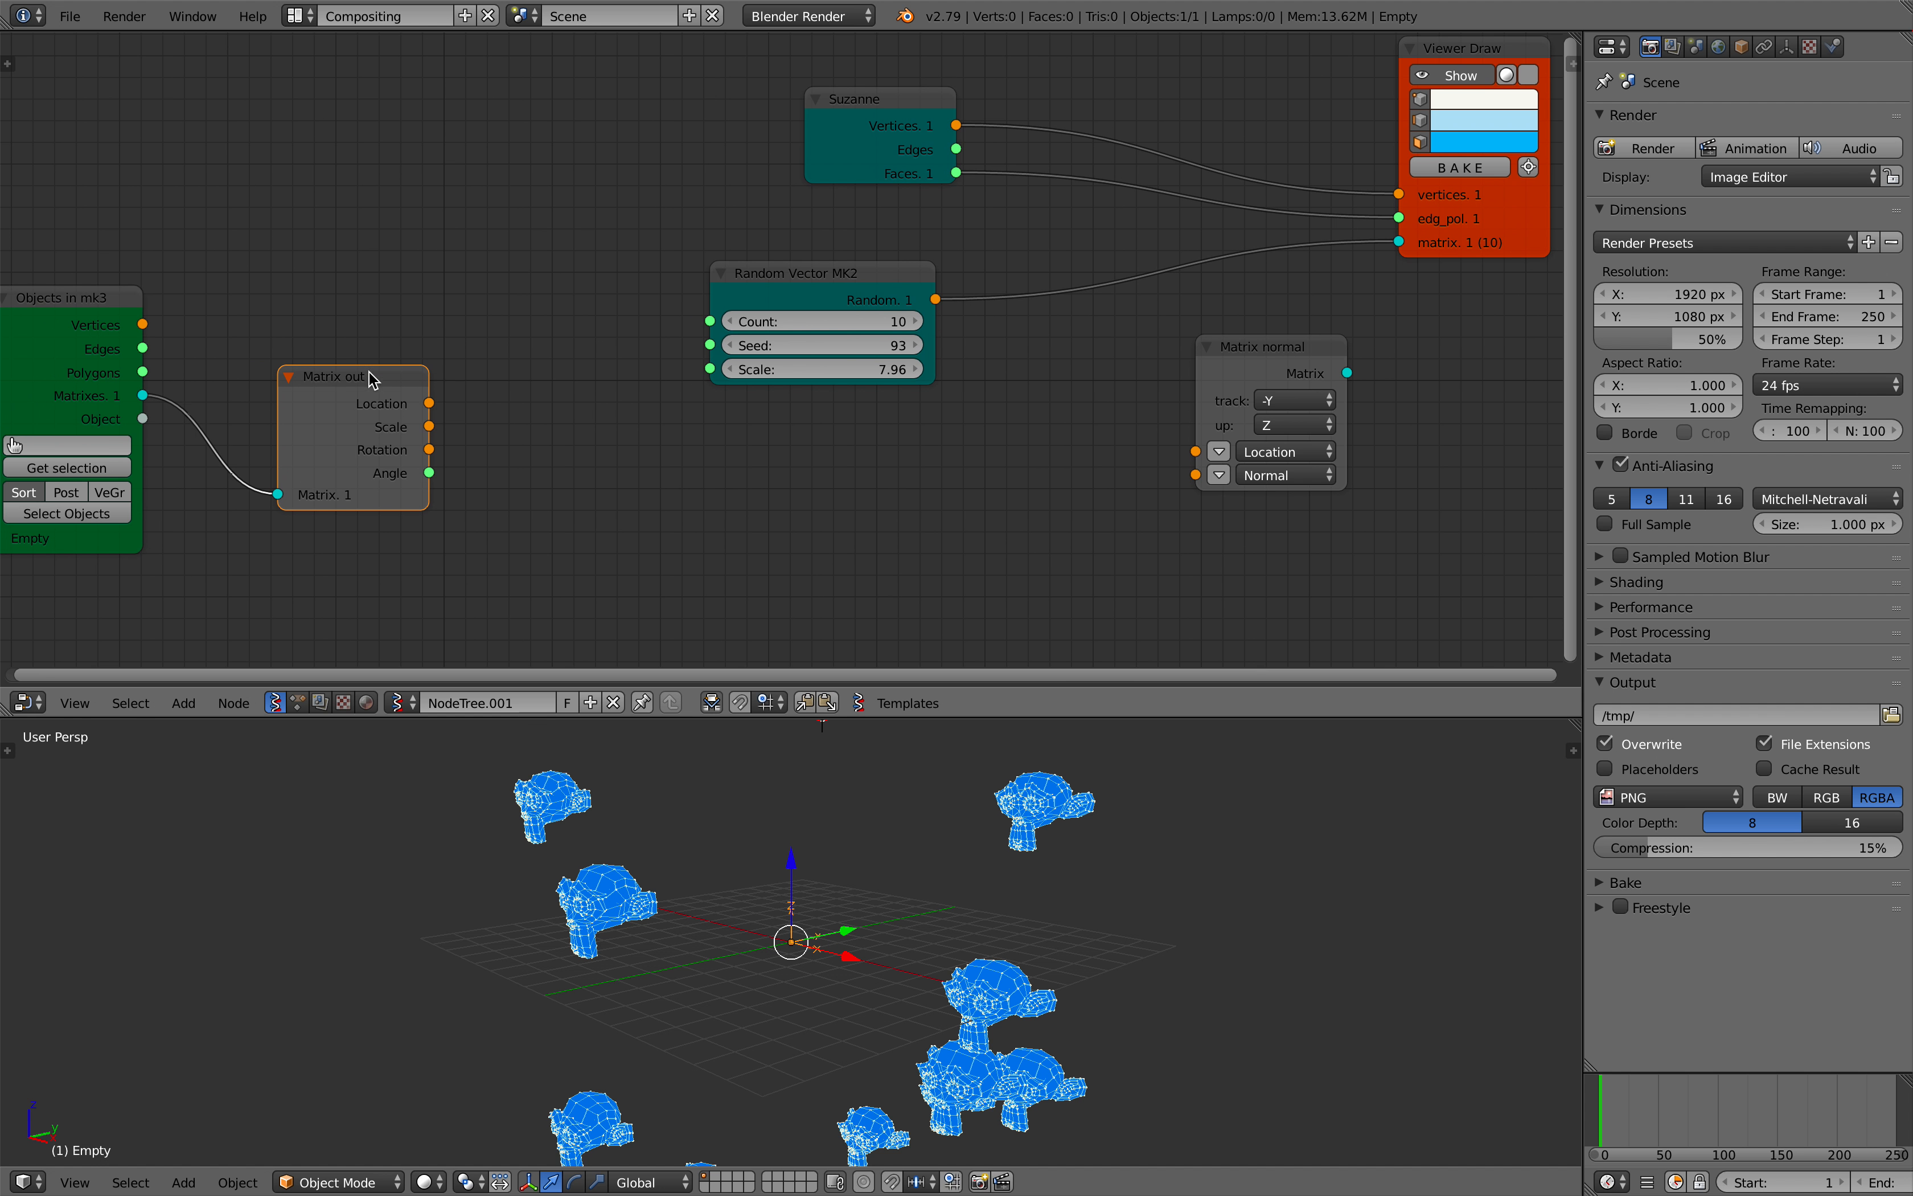
{"action": "left_click_drag", "start_coordinate": [370, 375], "coordinate": [370, 355]}
{"action": "middle_click_drag", "start_coordinate": [177, 376], "coordinate": [285, 377]}
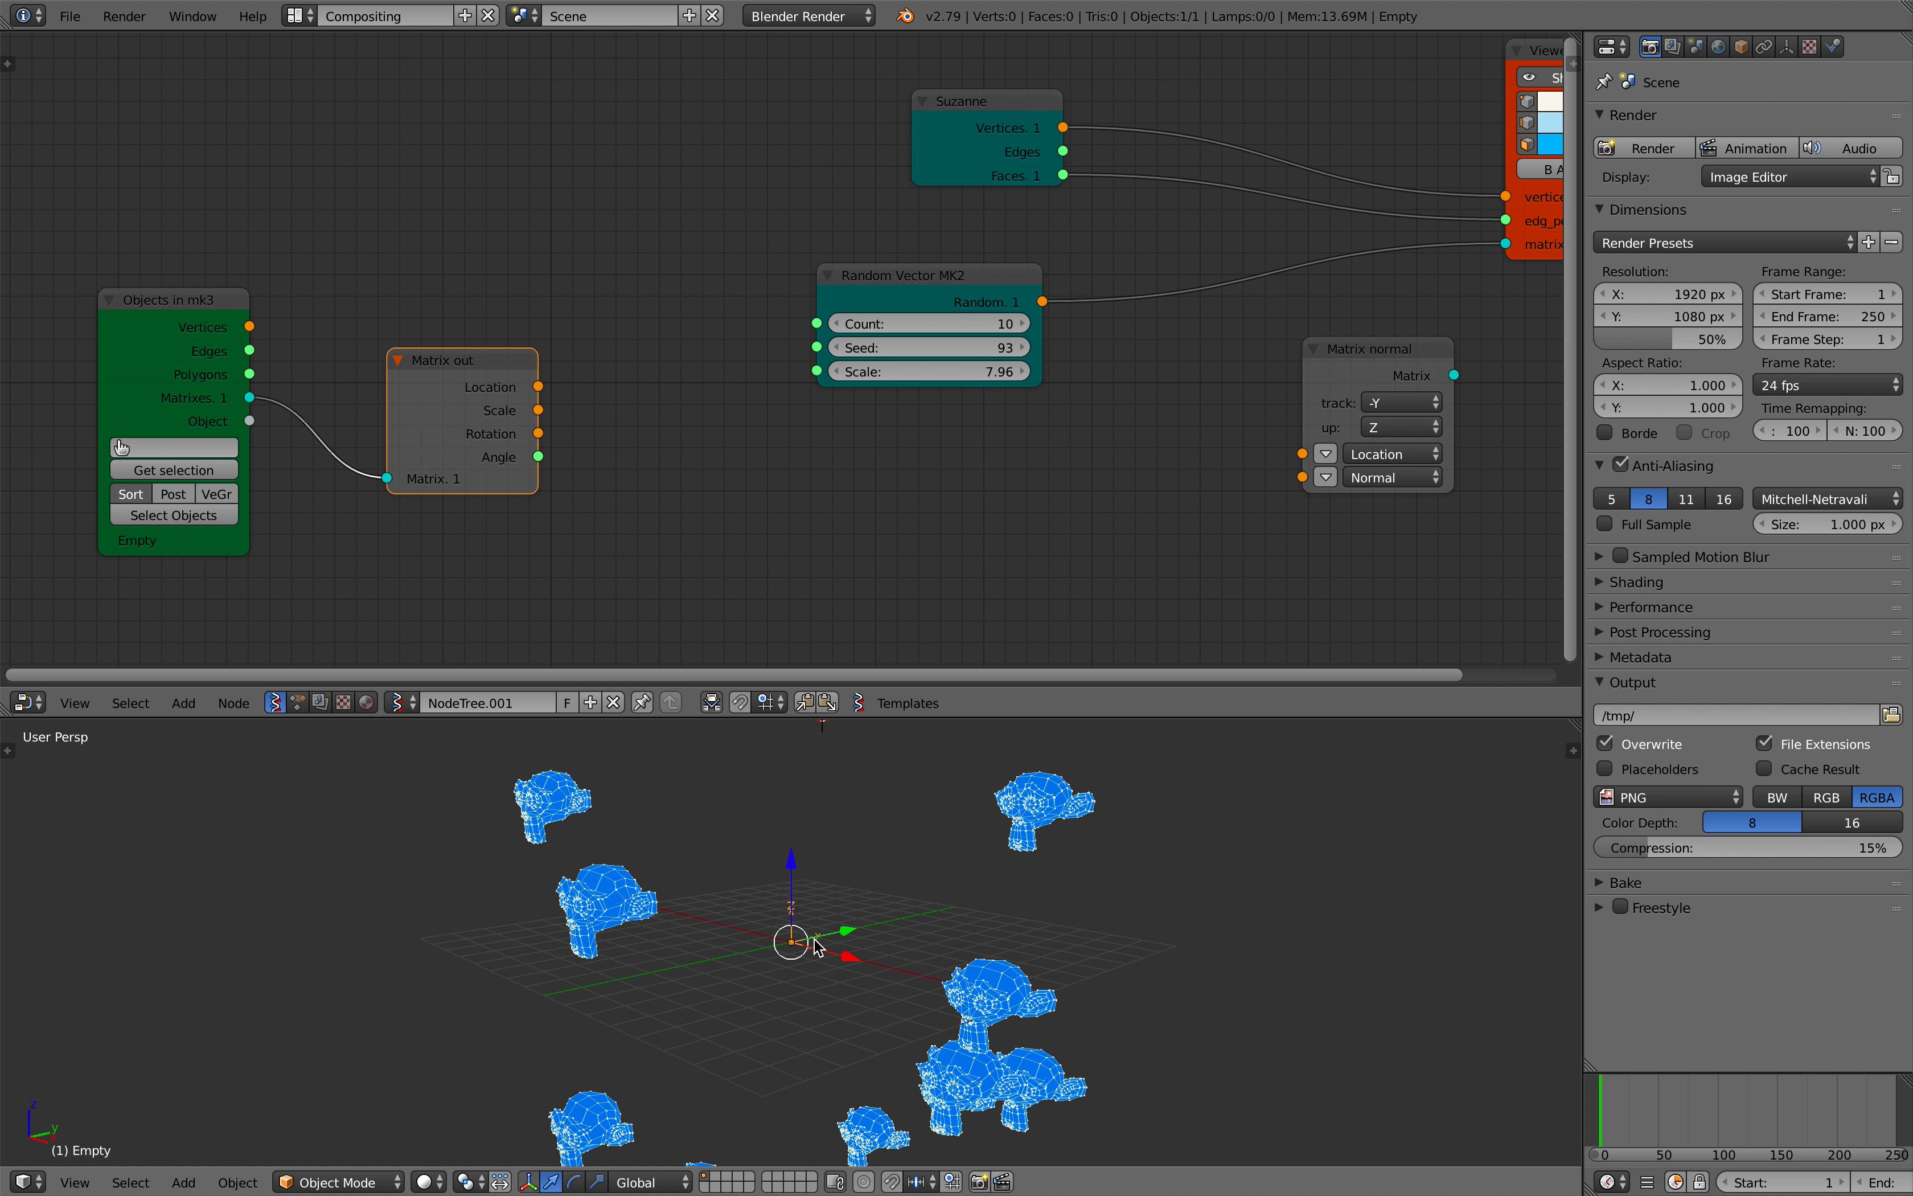
{"action": "middle_click_drag", "start_coordinate": [859, 431], "coordinate": [758, 473]}
{"action": "key", "text": "ctrl+s"}
{"action": "left_click", "coordinate": [742, 469]}
Step: Add a Vector Math node below Random Vector MK2 and set its function to Sub
{"action": "middle_click_drag", "start_coordinate": [631, 475], "coordinate": [579, 429]}
{"action": "key", "text": "shift+a"}
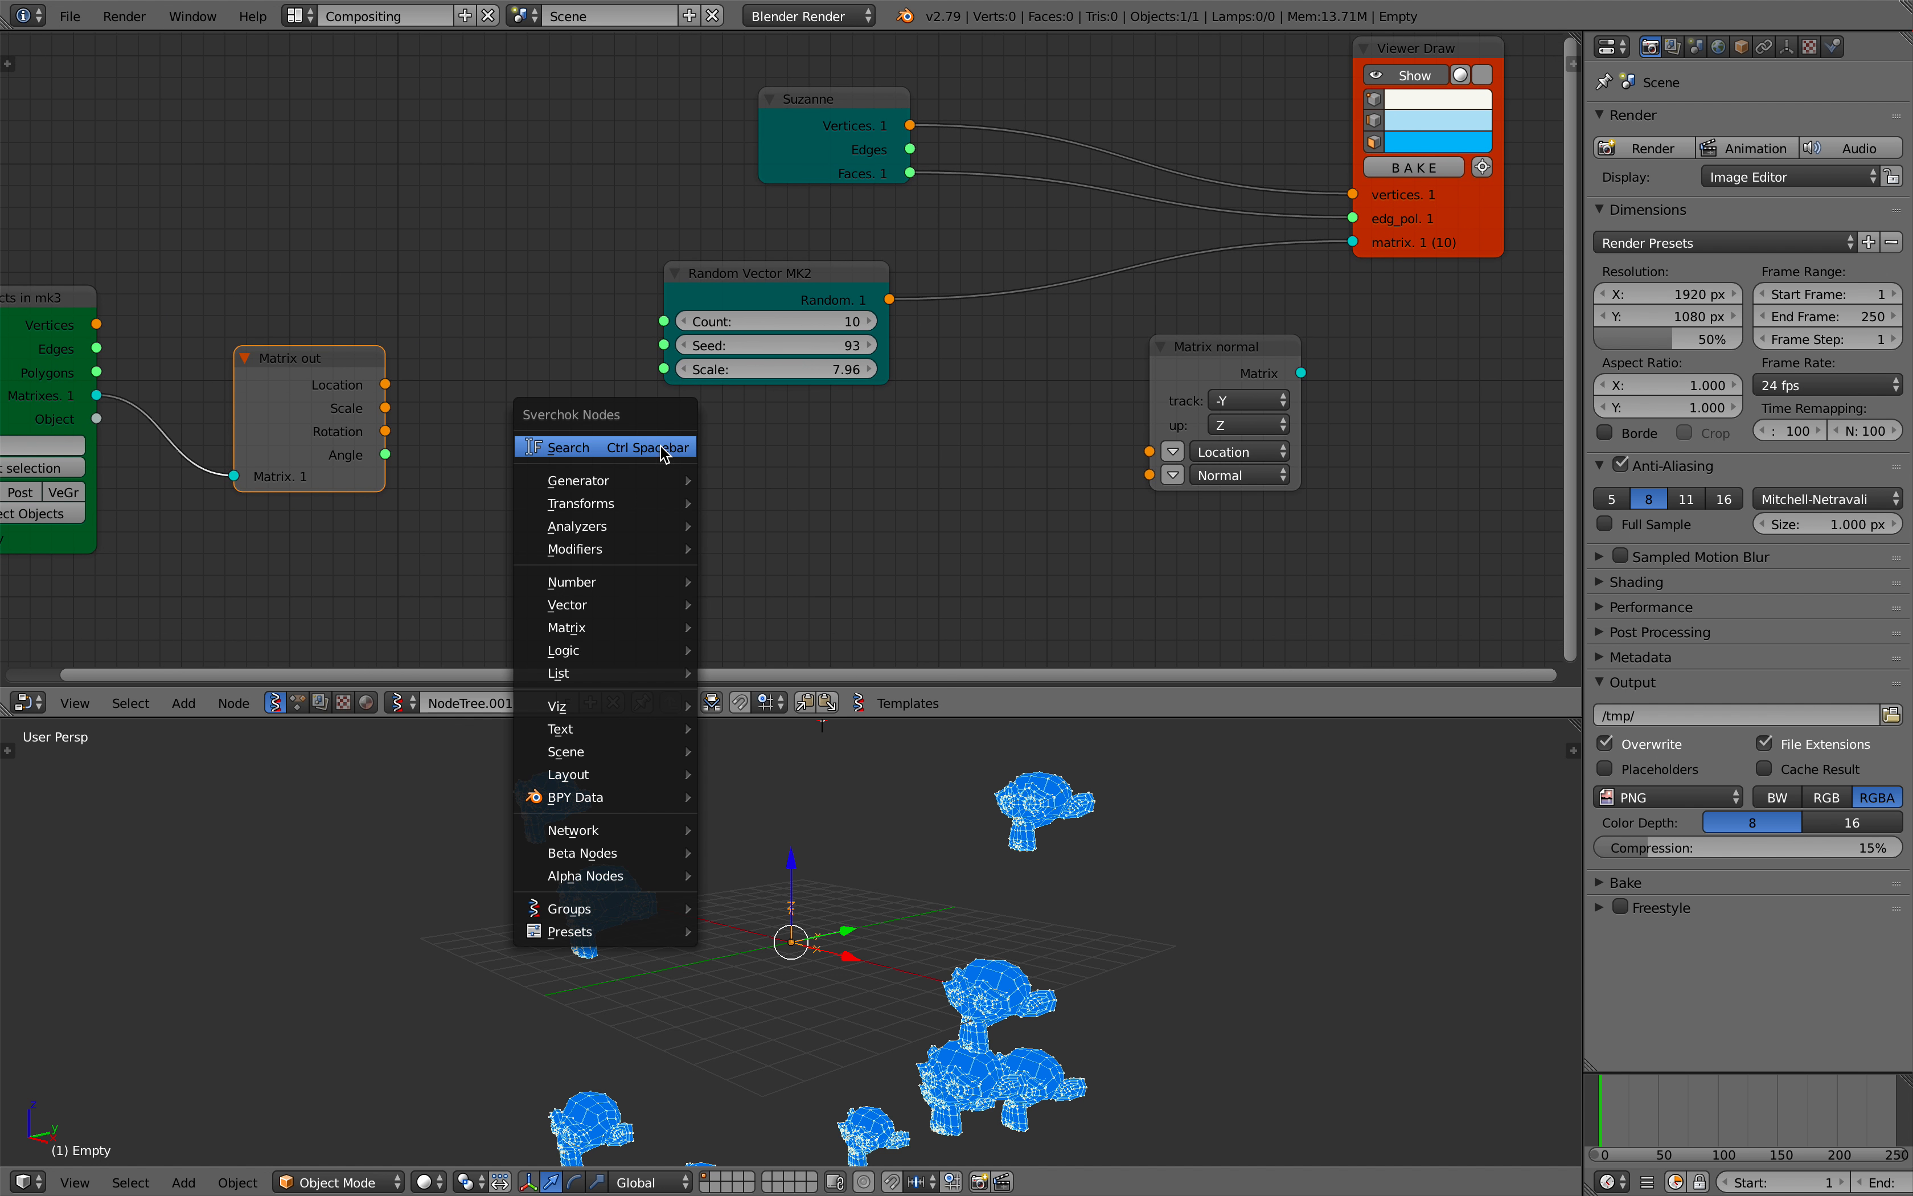
{"action": "left_click", "coordinate": [658, 445]}
{"action": "type", "text": "vector m"}
{"action": "key", "text": "Down"}
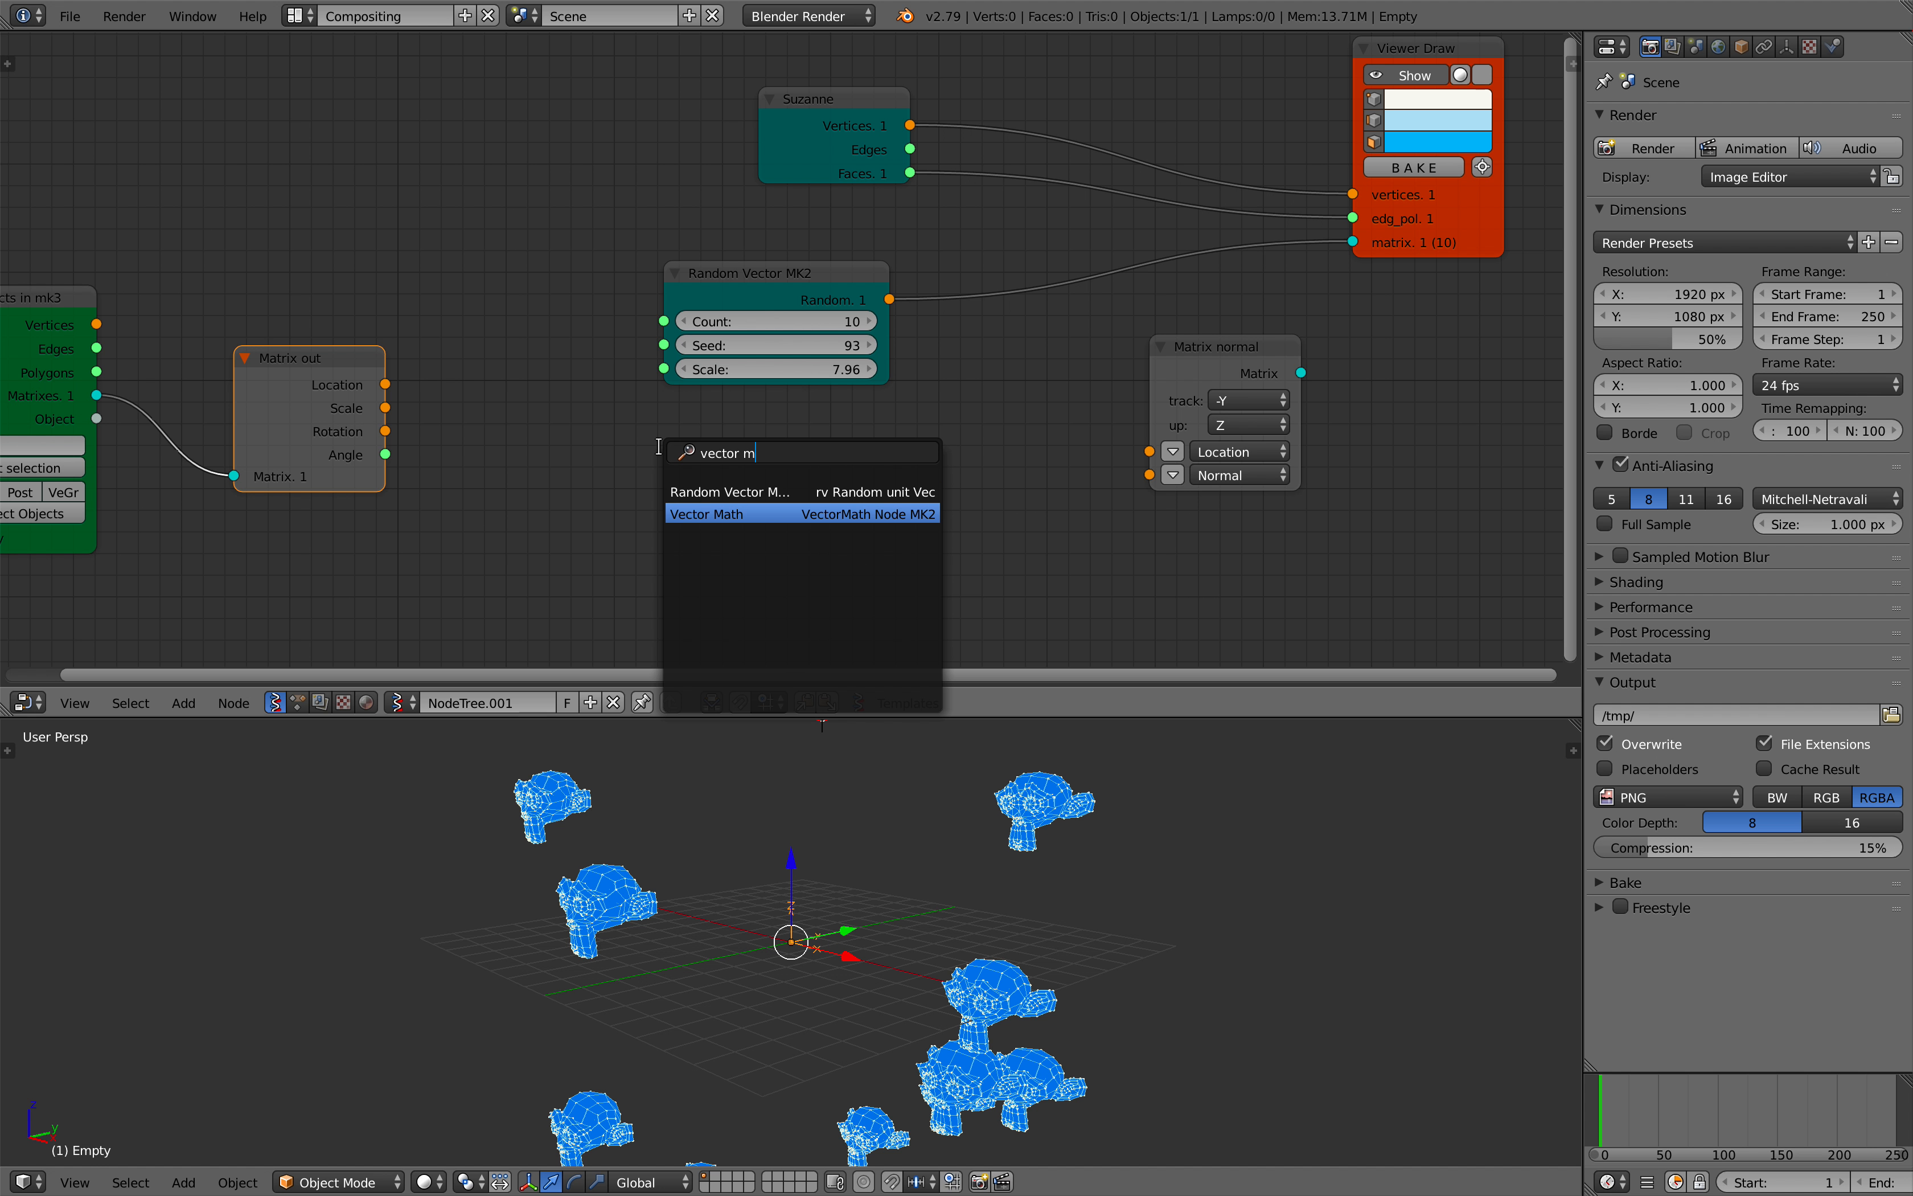
{"action": "key", "text": "Return"}
{"action": "left_click", "coordinate": [664, 445]}
{"action": "left_click", "coordinate": [751, 513]}
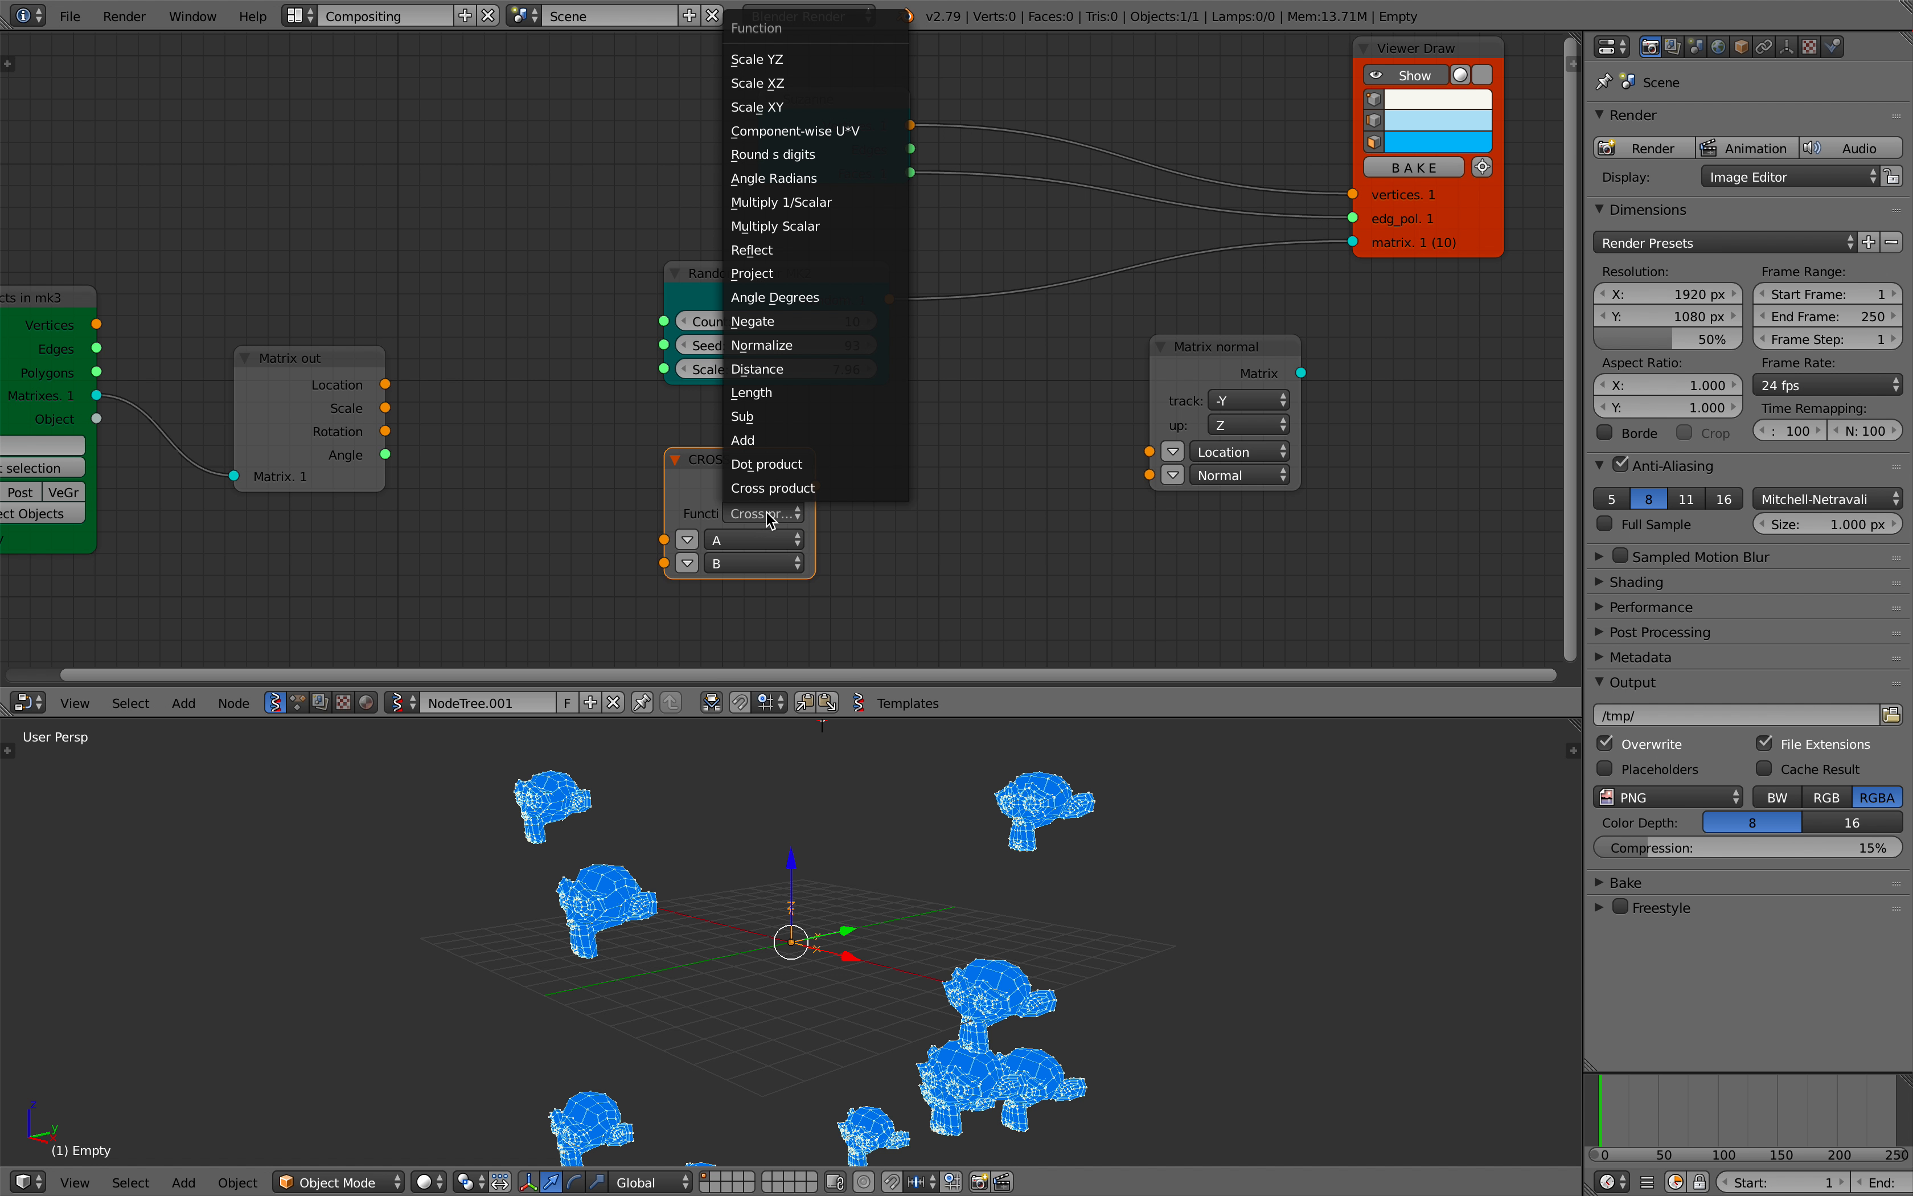
{"action": "left_click", "coordinate": [791, 417]}
Step: Link Matrix out's Location to input A of the Sub node and Random Vector MK2's Random output to input B
{"action": "left_click_drag", "start_coordinate": [751, 462], "coordinate": [822, 466]}
{"action": "scroll", "coordinate": [703, 293], "scroll_direction": "down", "scroll_amount": 1}
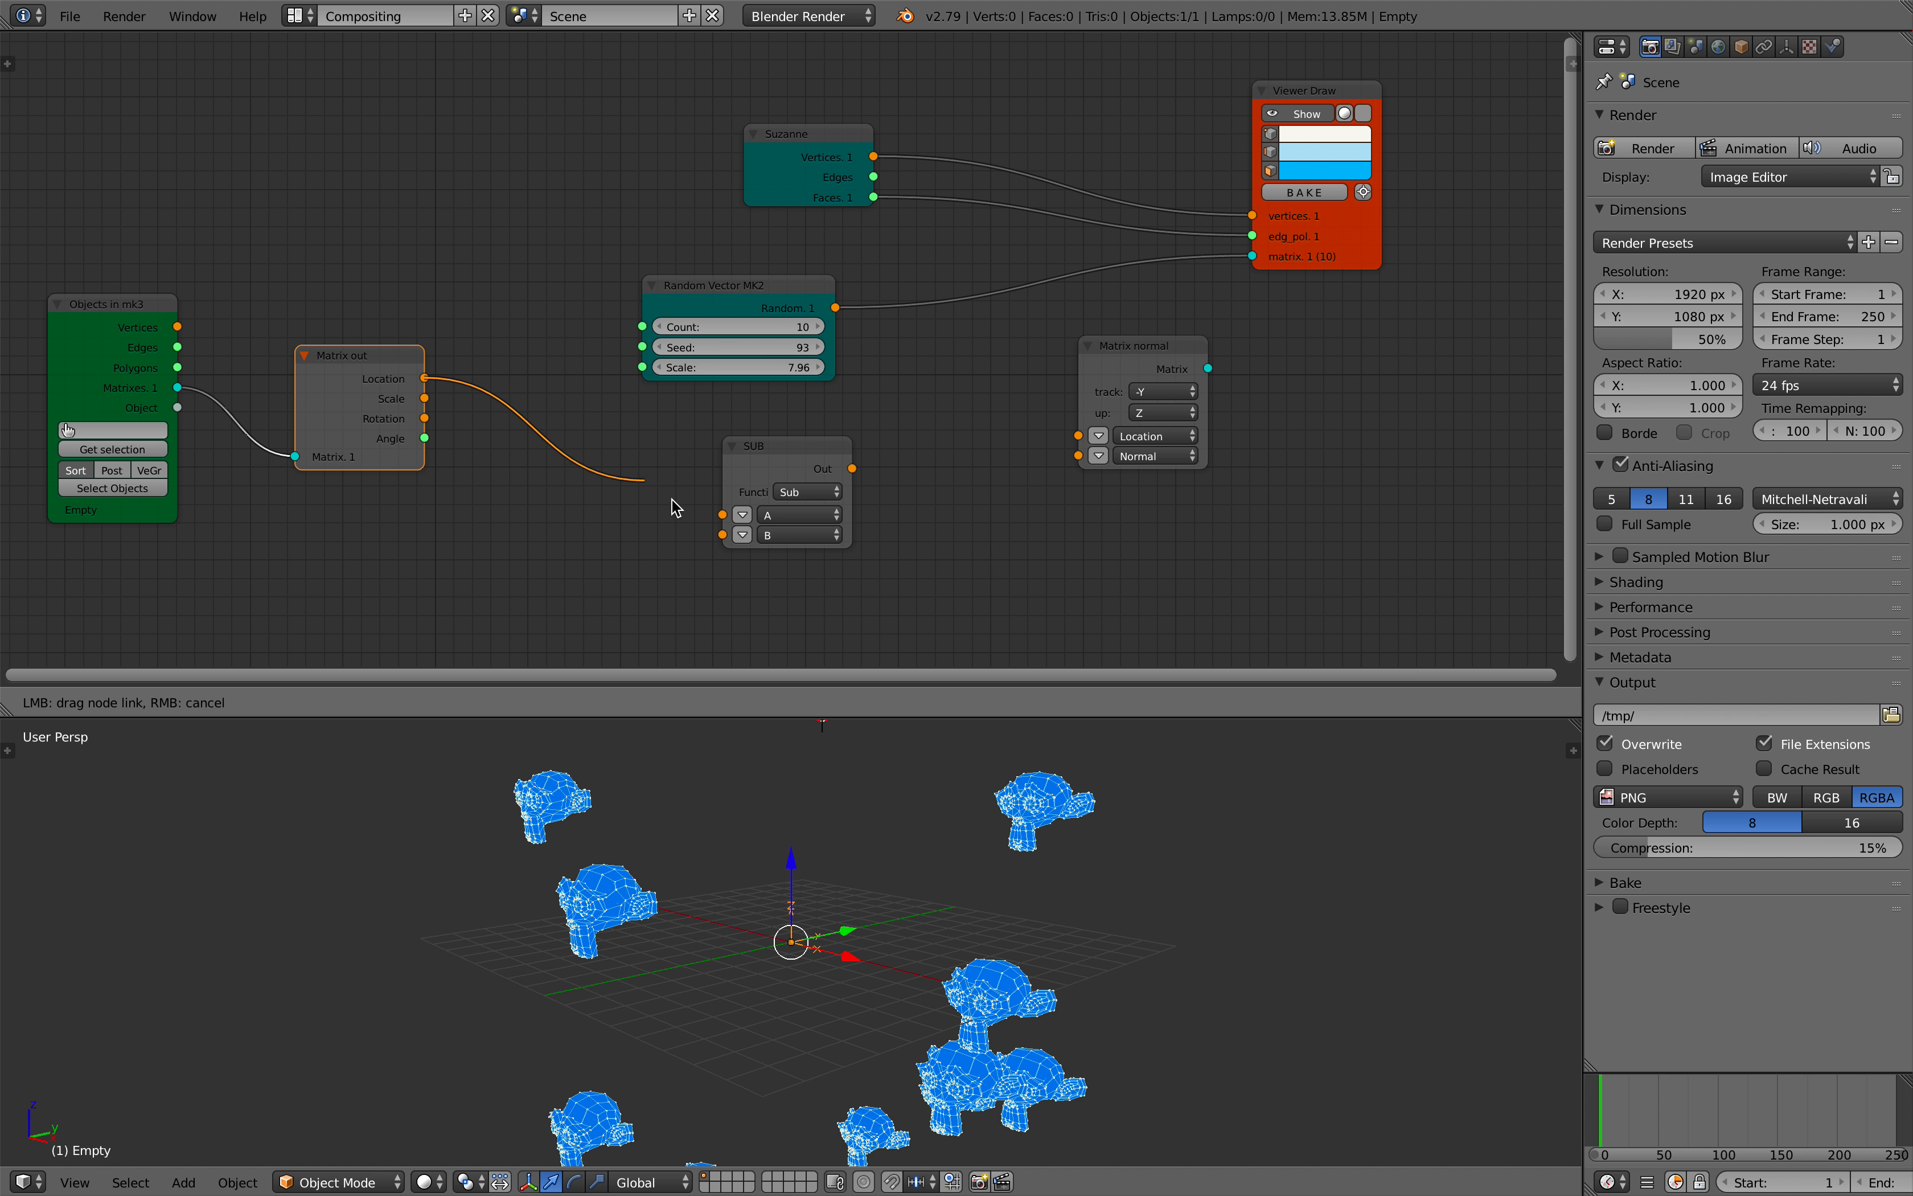
{"action": "left_click_drag", "start_coordinate": [727, 518], "coordinate": [726, 516]}
{"action": "left_click_drag", "start_coordinate": [770, 291], "coordinate": [716, 280]}
{"action": "left_click_drag", "start_coordinate": [780, 295], "coordinate": [901, 366]}
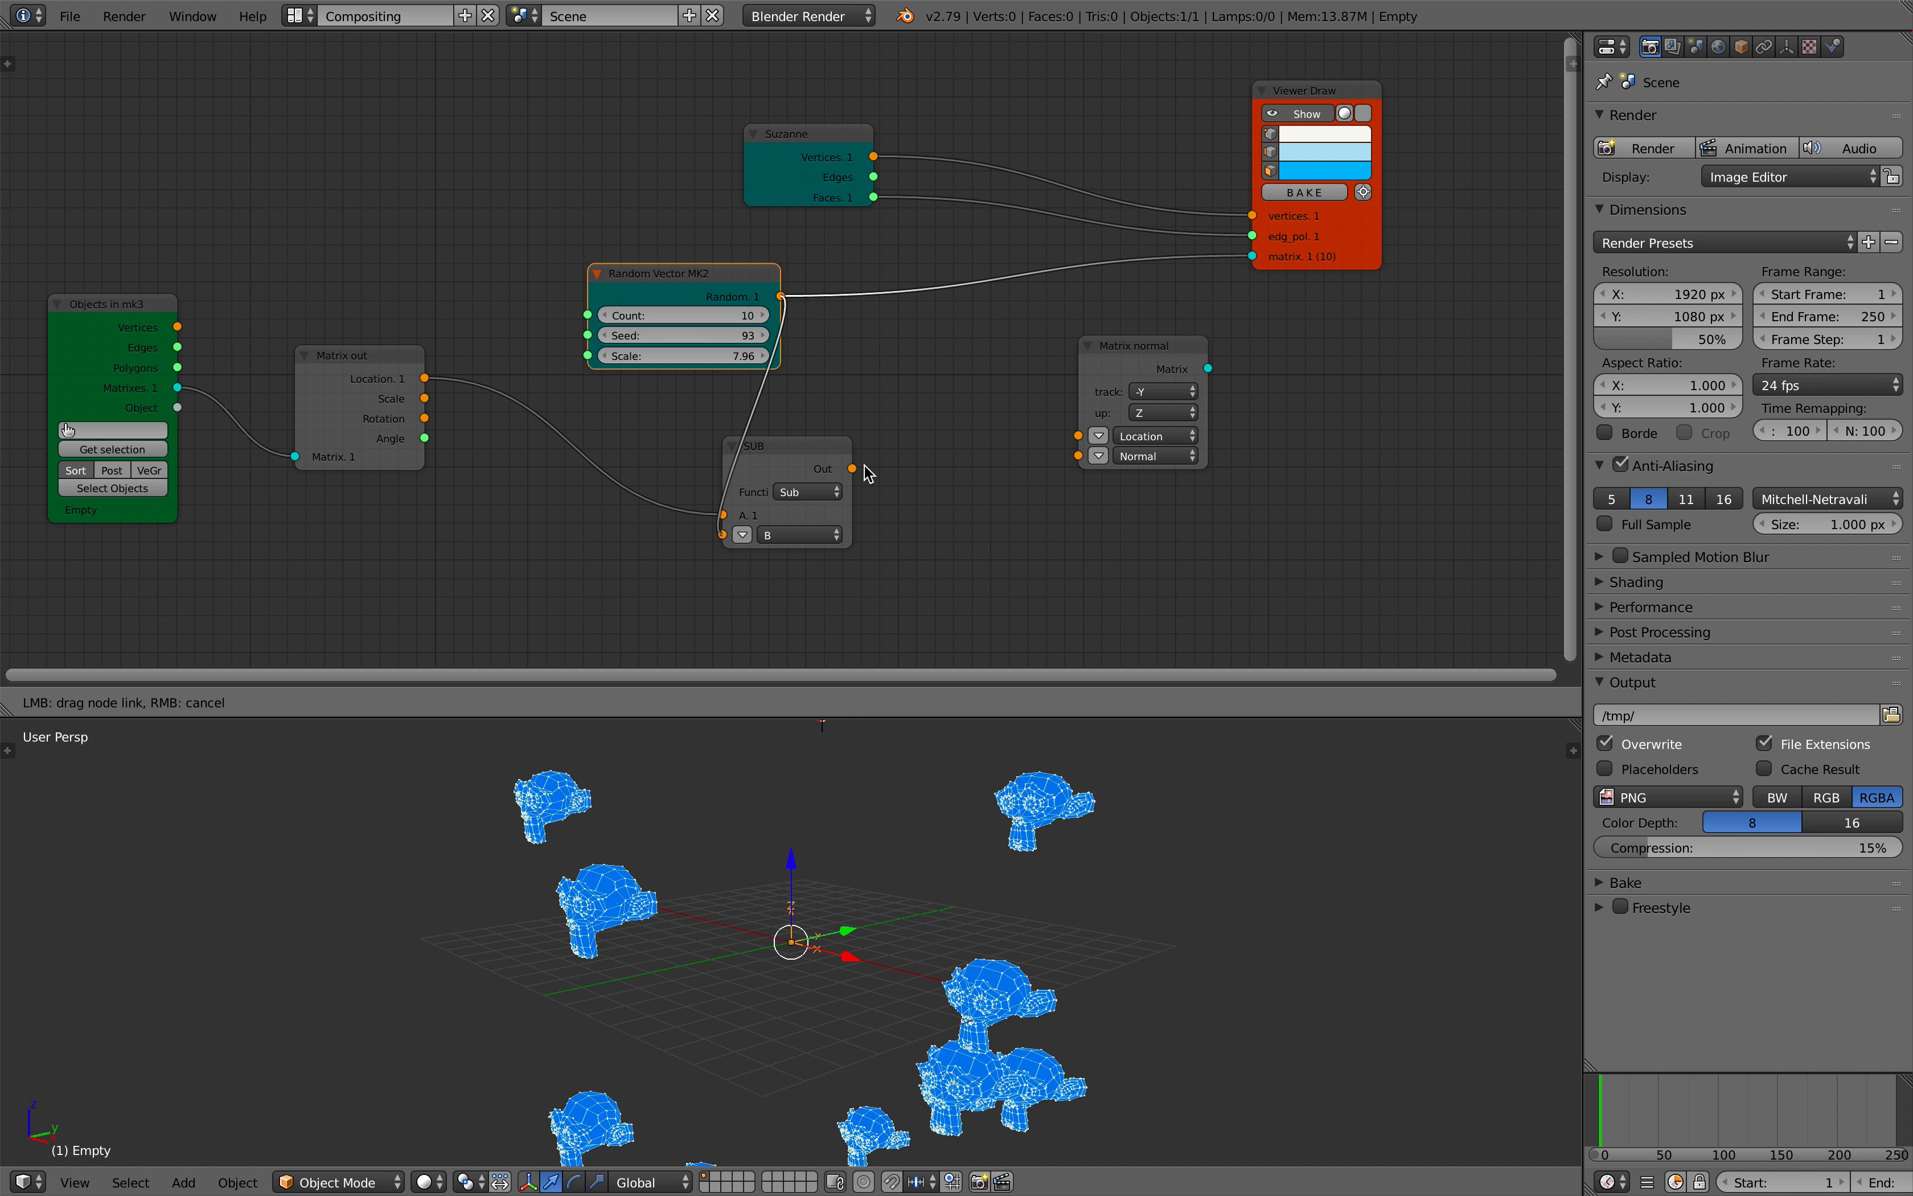
Step: Link the Sub node's Out to the Normal input of Matrix normal and bring the two nodes closer together
{"action": "scroll", "coordinate": [810, 435], "scroll_direction": "right", "scroll_amount": 3}
{"action": "left_click_drag", "start_coordinate": [746, 469], "coordinate": [872, 413]}
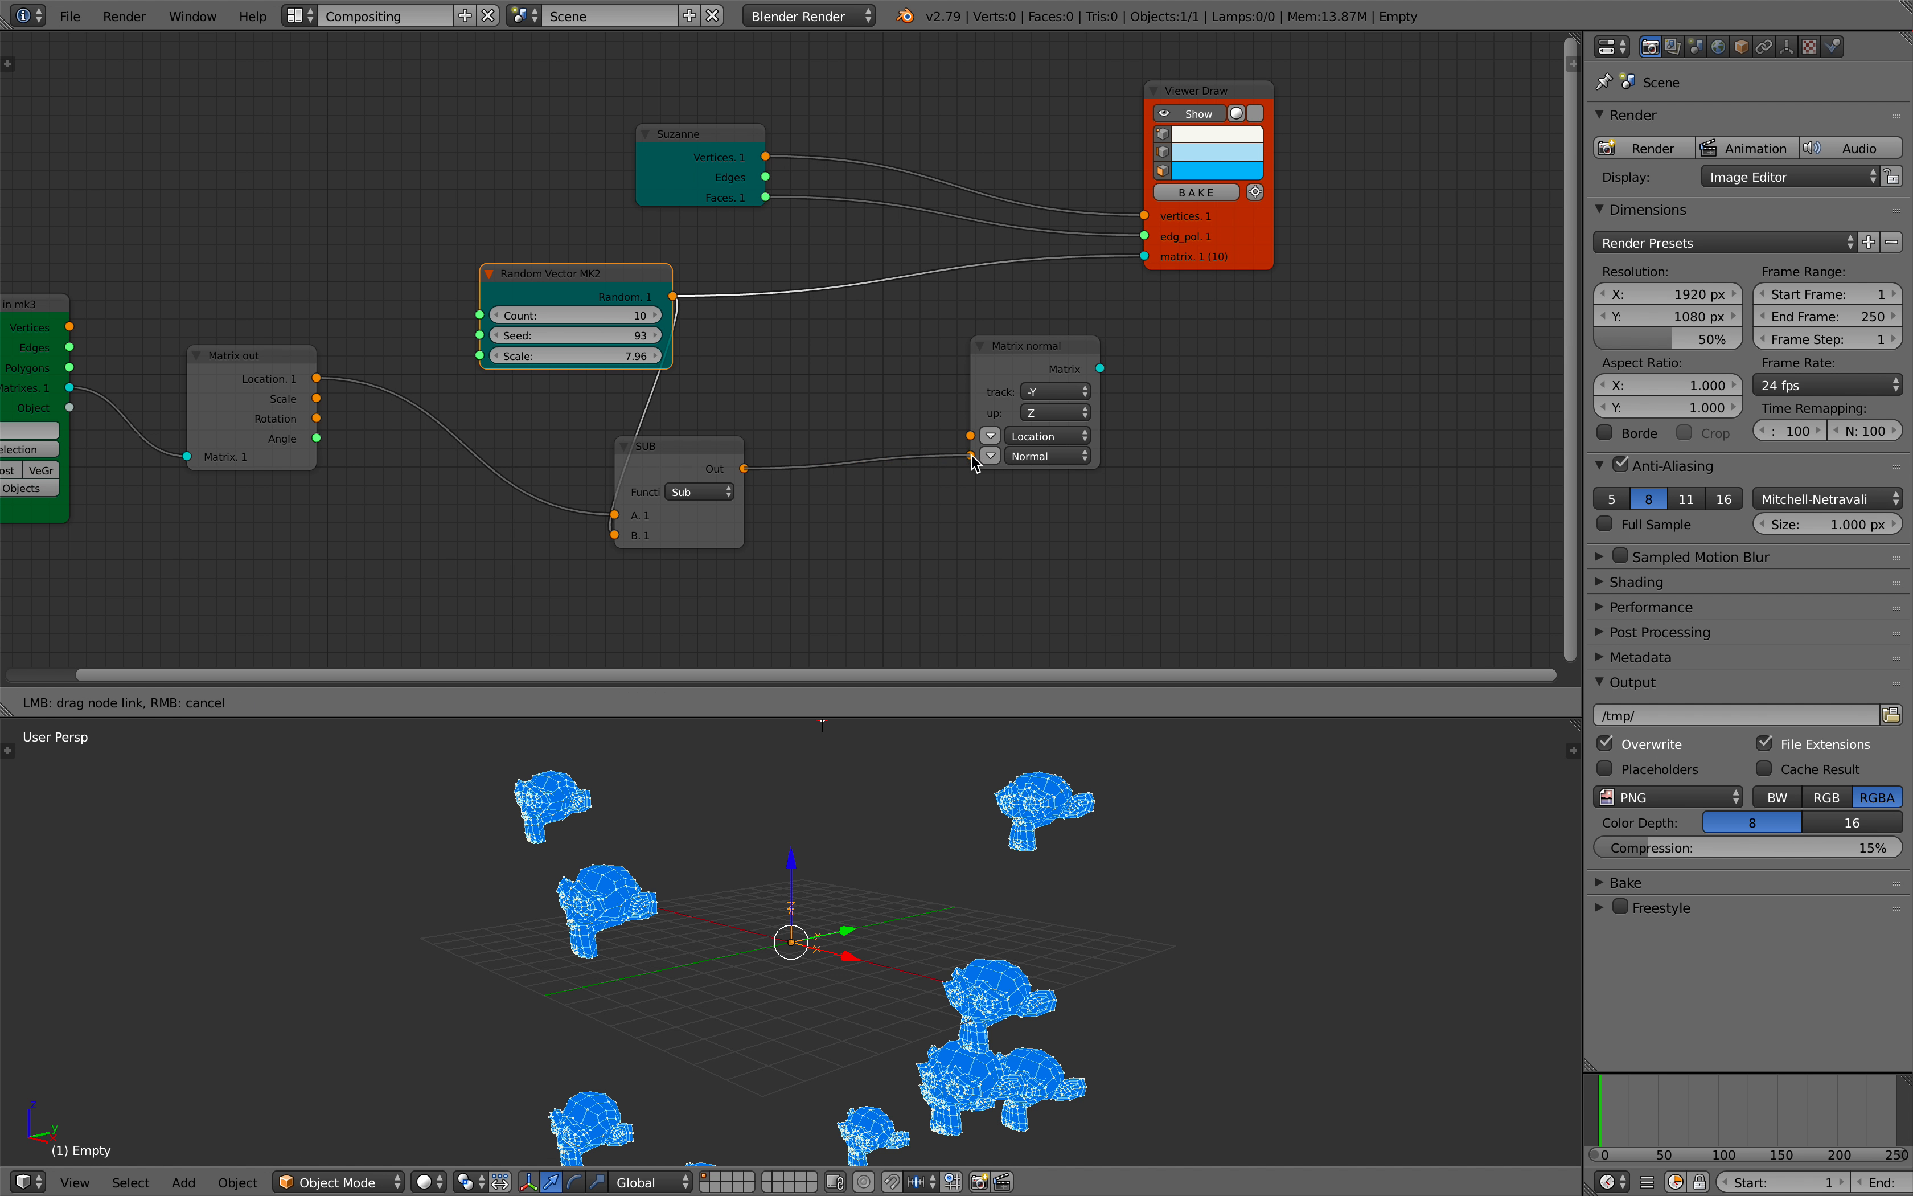
{"action": "left_click_drag", "start_coordinate": [970, 456], "coordinate": [963, 456]}
{"action": "left_click_drag", "start_coordinate": [729, 440], "coordinate": [864, 402]}
Step: Link the Matrix output of Matrix normal to Viewer Draw's matrix input, replacing the Random link, and save the file
{"action": "middle_click_drag", "start_coordinate": [990, 392], "coordinate": [828, 435]}
{"action": "left_click", "coordinate": [1071, 296]}
{"action": "left_click_drag", "start_coordinate": [1073, 303], "coordinate": [1109, 285]}
{"action": "left_click_drag", "start_coordinate": [939, 411], "coordinate": [1018, 283]}
{"action": "key", "text": "ctrl+s"}
{"action": "middle_click_drag", "start_coordinate": [999, 804], "coordinate": [958, 827]}
{"action": "left_click", "coordinate": [1030, 799]}
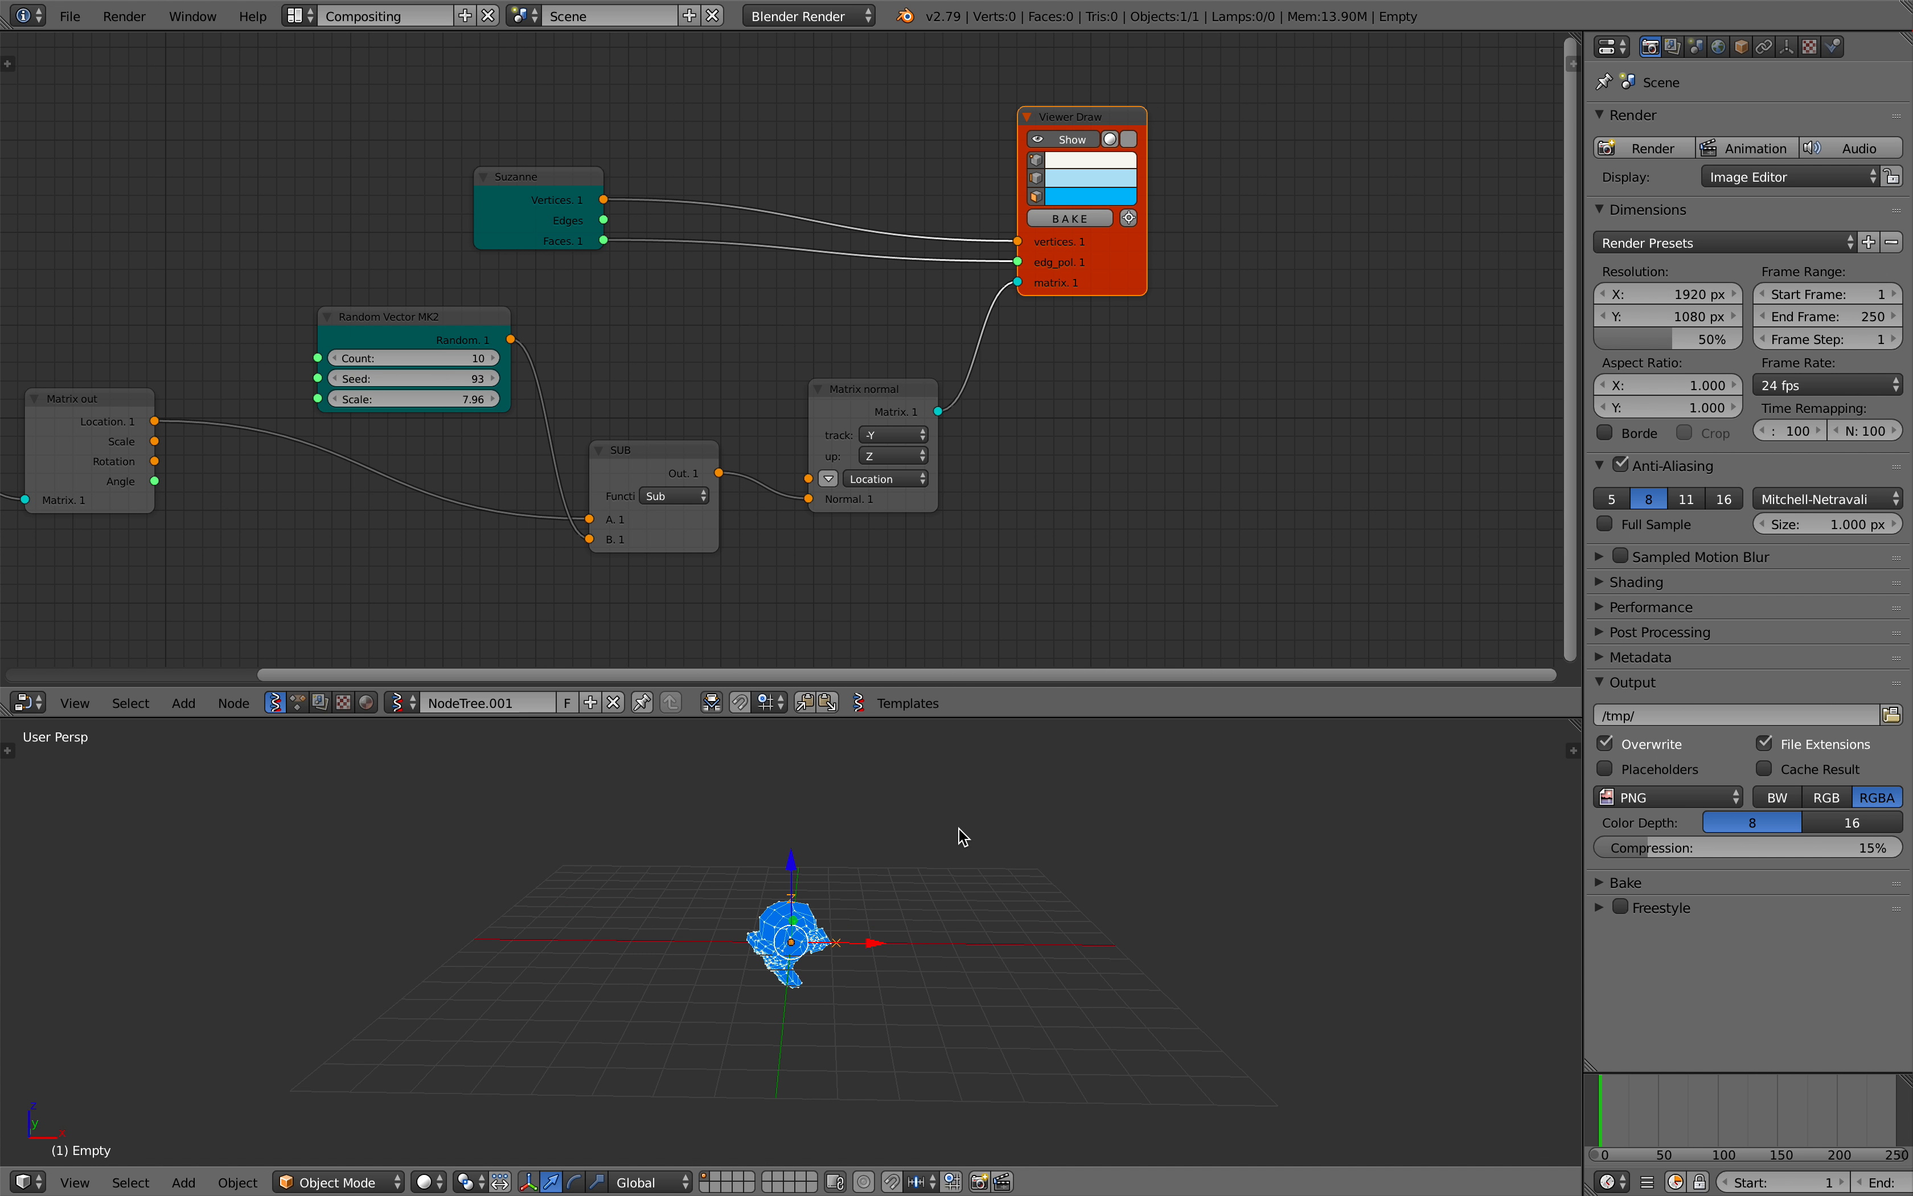
{"action": "scroll", "coordinate": [896, 909], "scroll_direction": "up", "scroll_amount": 2}
{"action": "mouse_move", "coordinate": [814, 953]}
{"action": "middle_mouse_down"}
{"action": "mouse_move", "coordinate": [793, 979]}
{"action": "mouse_move", "coordinate": [793, 949]}
{"action": "middle_mouse_up"}
{"action": "scroll", "coordinate": [796, 945], "scroll_direction": "down", "scroll_amount": 2}
{"action": "key", "text": "ctrl+s"}
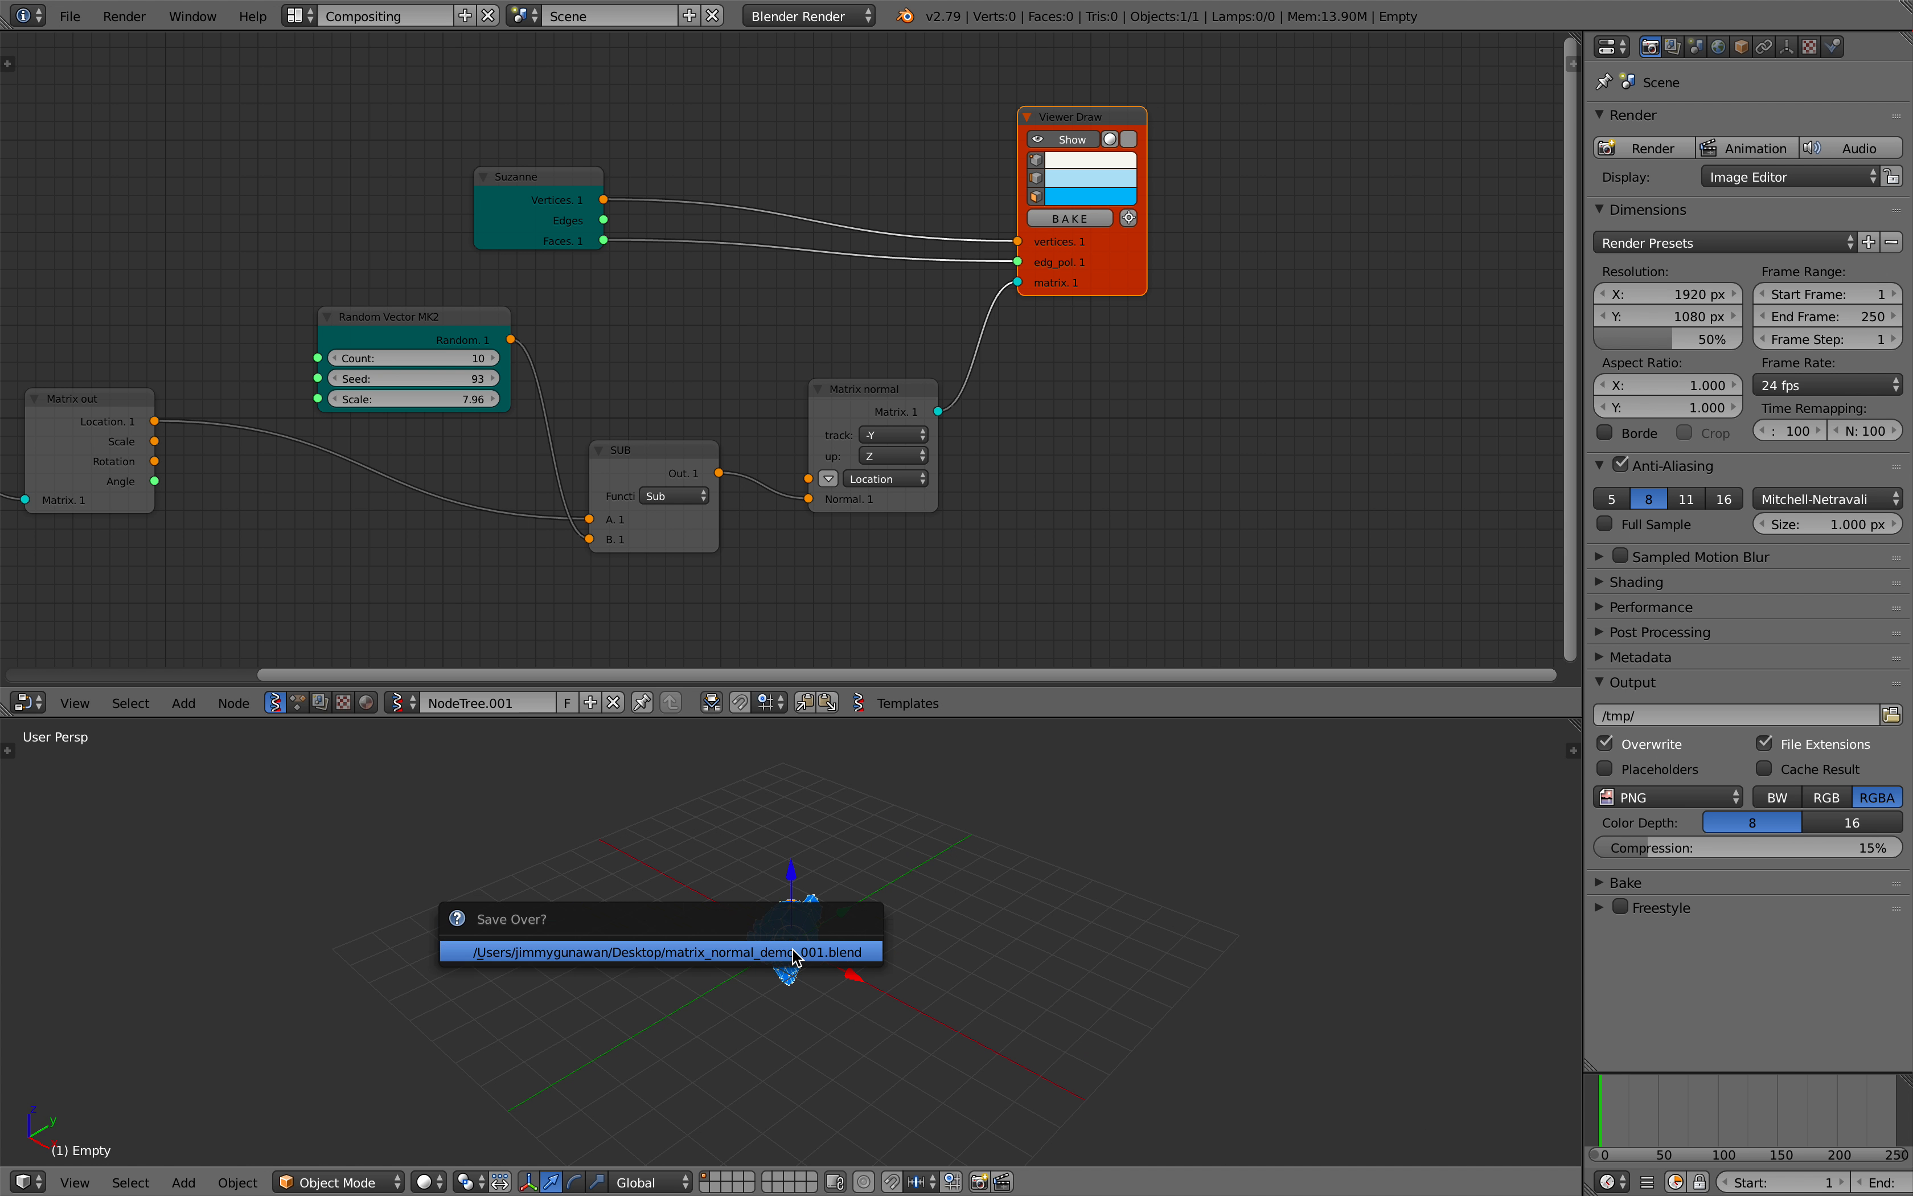
{"action": "left_click", "coordinate": [795, 958]}
Step: Tidy the node layout and link Random Vector MK2's Random output to the Location input of Matrix normal
{"action": "left_click_drag", "start_coordinate": [848, 422], "coordinate": [879, 387]}
{"action": "scroll", "coordinate": [880, 387], "scroll_direction": "up", "scroll_amount": 1}
{"action": "left_click_drag", "start_coordinate": [574, 175], "coordinate": [609, 152]}
{"action": "left_click_drag", "start_coordinate": [522, 162], "coordinate": [631, 164]}
{"action": "scroll", "coordinate": [631, 165], "scroll_direction": "down", "scroll_amount": 3}
{"action": "middle_click_drag", "start_coordinate": [631, 165], "coordinate": [772, 160]}
{"action": "left_click_drag", "start_coordinate": [674, 337], "coordinate": [864, 350]}
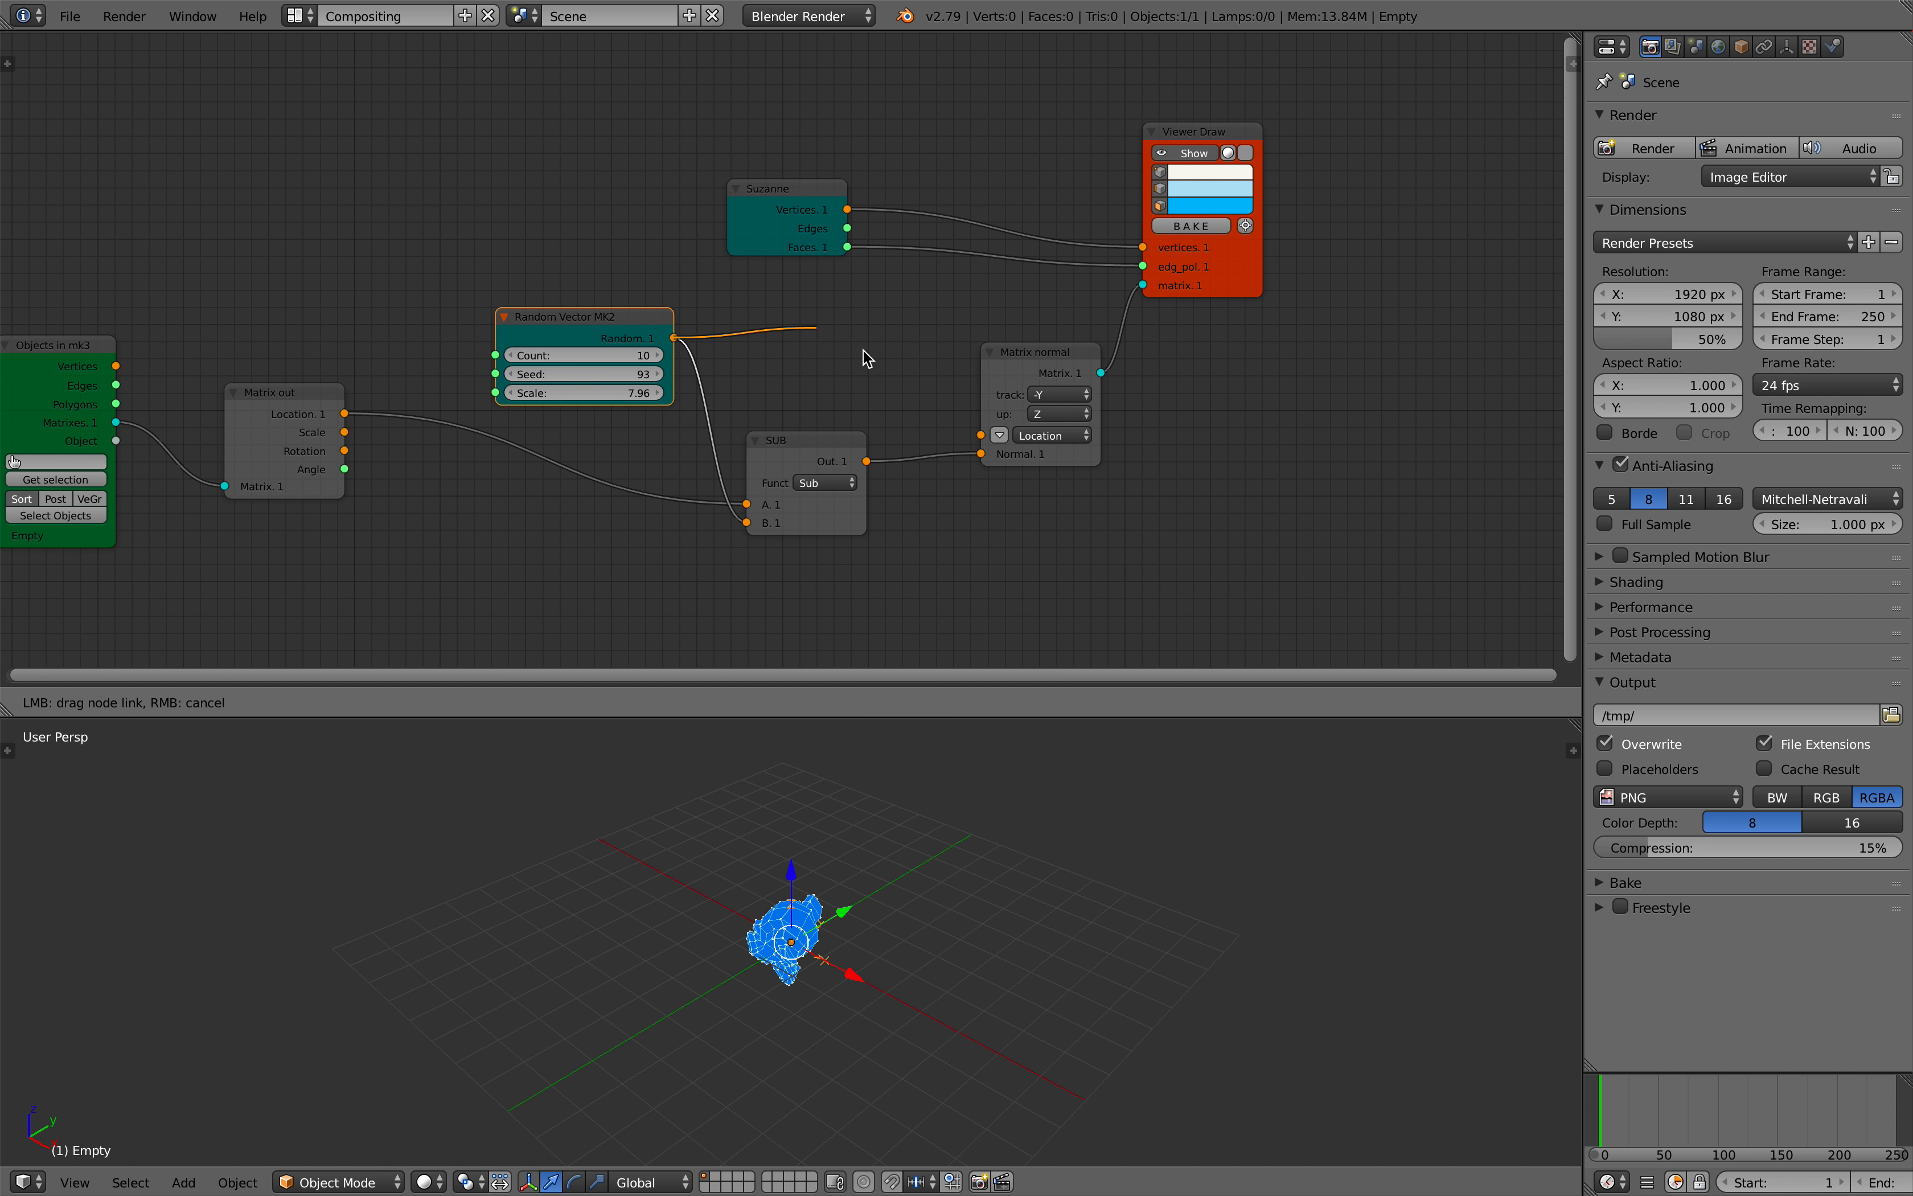
{"action": "left_click_drag", "start_coordinate": [978, 444], "coordinate": [981, 435]}
{"action": "middle_click_drag", "start_coordinate": [854, 826], "coordinate": [864, 898]}
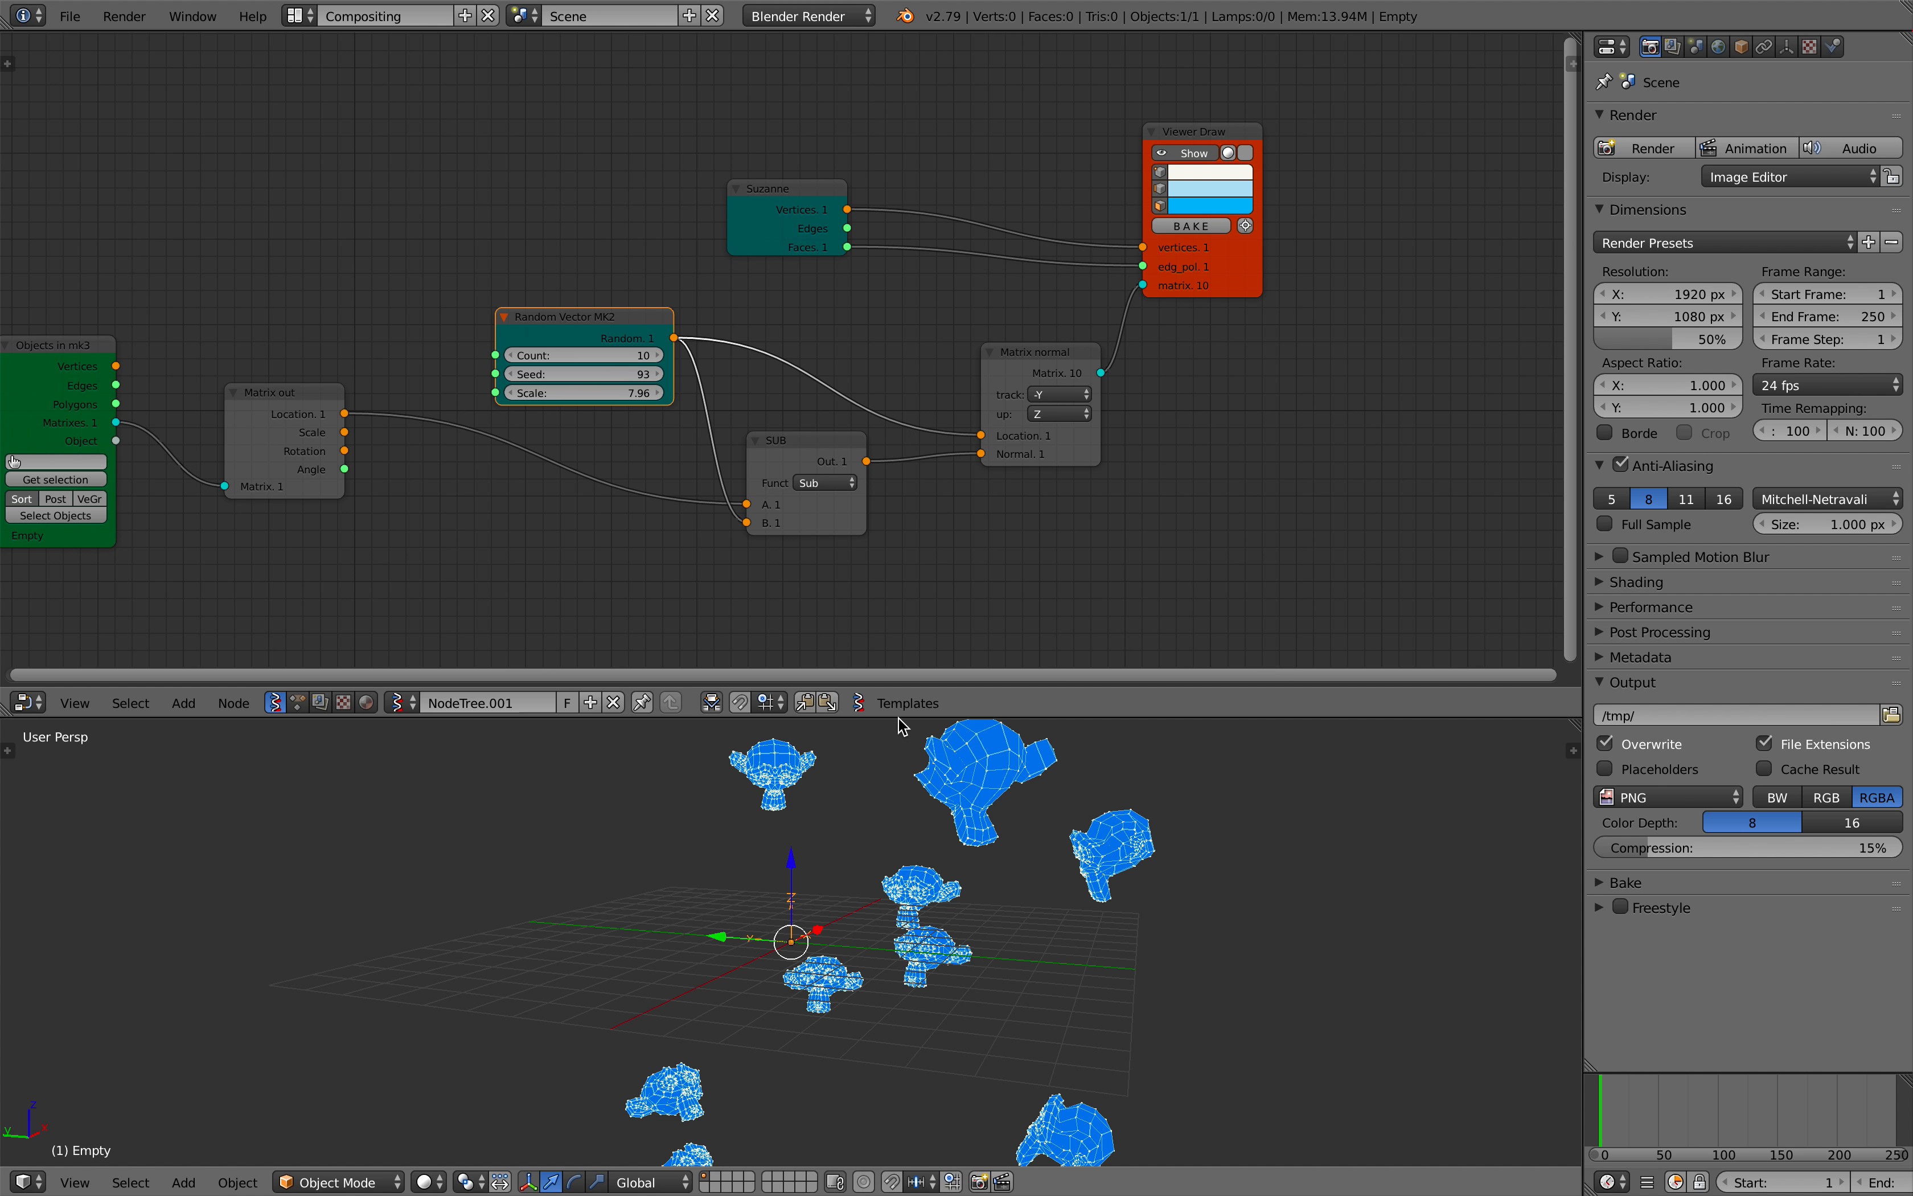
Step: Enlarge the 3D view, move the empty away from the origin, and set the current frame to 14
{"action": "left_click_drag", "start_coordinate": [898, 718], "coordinate": [900, 577]}
{"action": "left_click_drag", "start_coordinate": [792, 869], "coordinate": [798, 864]}
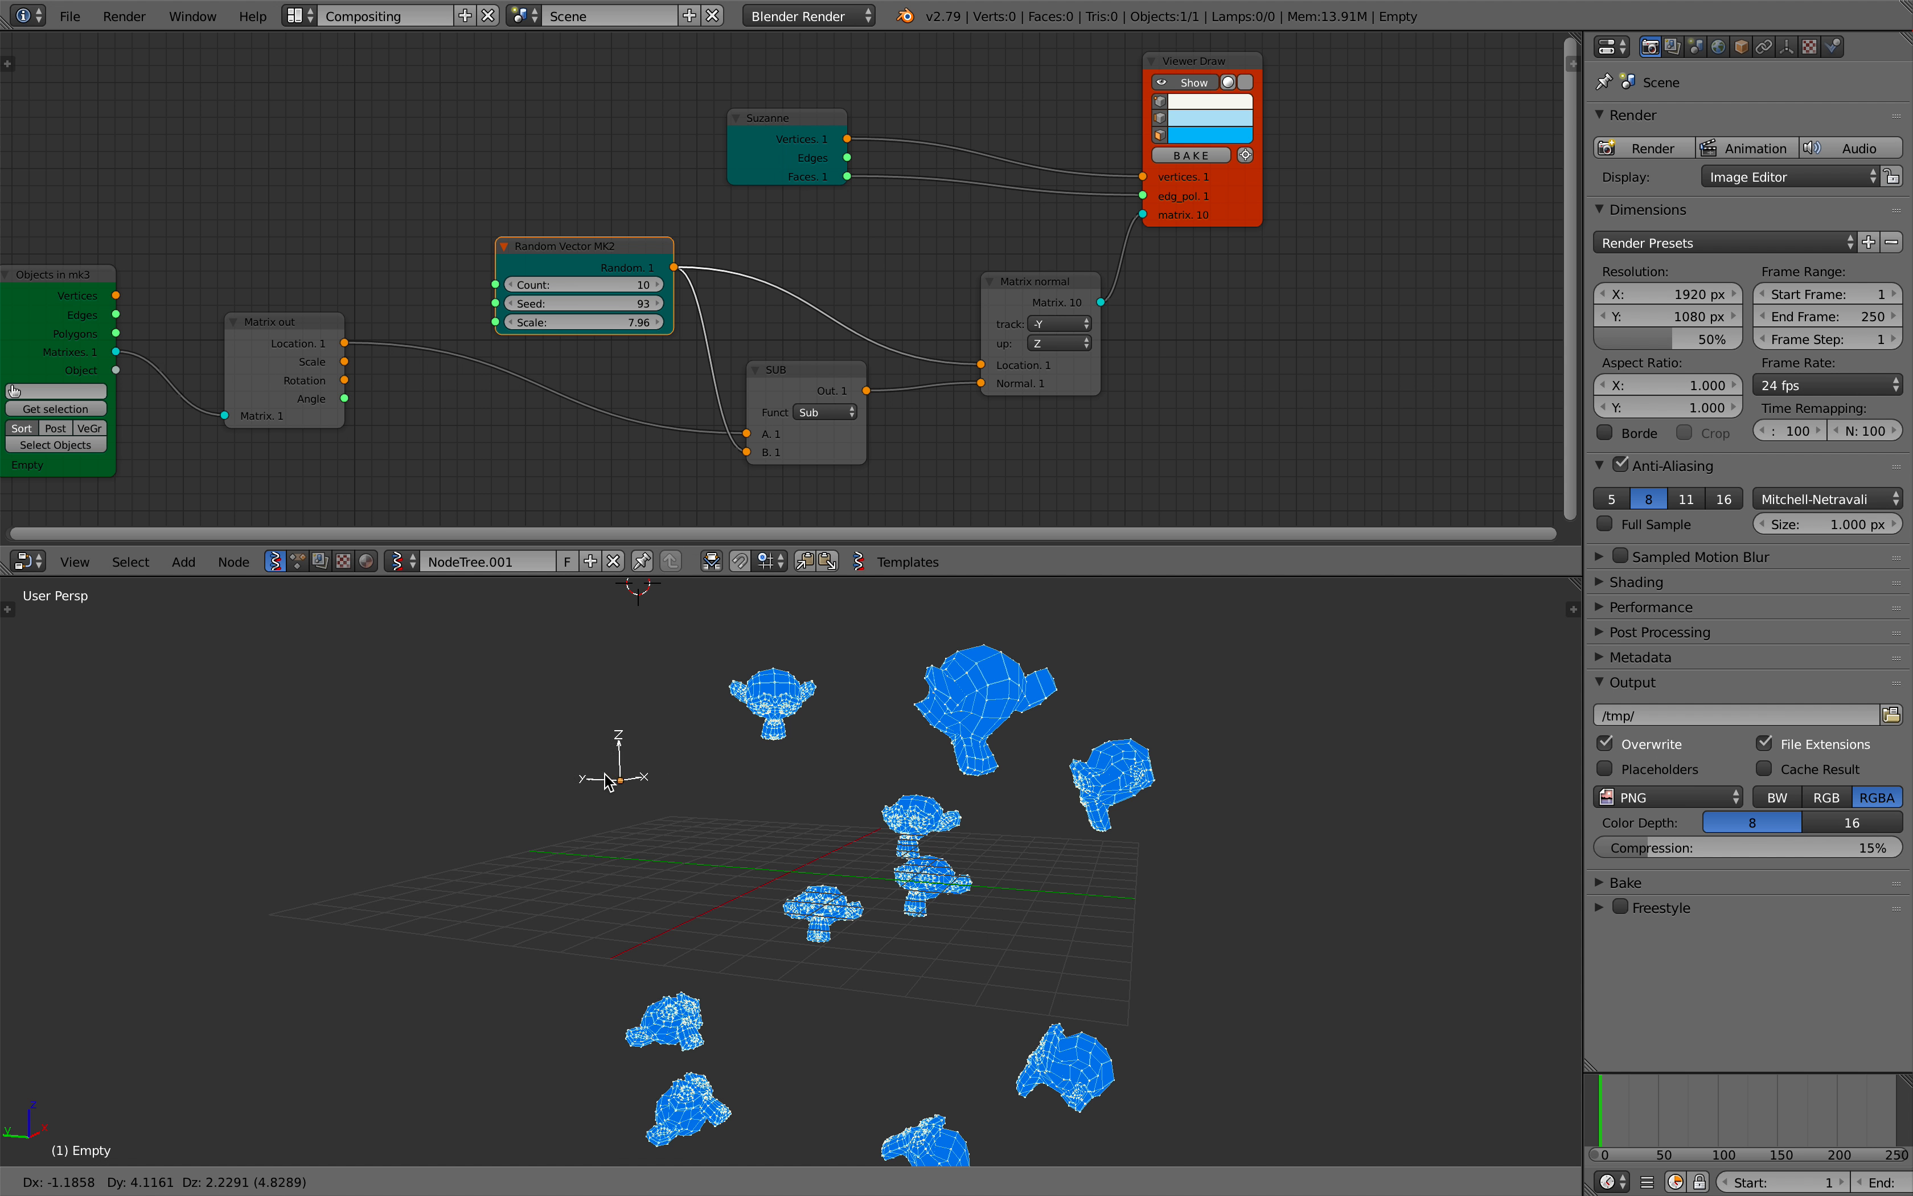
{"action": "left_click_drag", "start_coordinate": [607, 781], "coordinate": [574, 786]}
{"action": "left_click", "coordinate": [1616, 1129]}
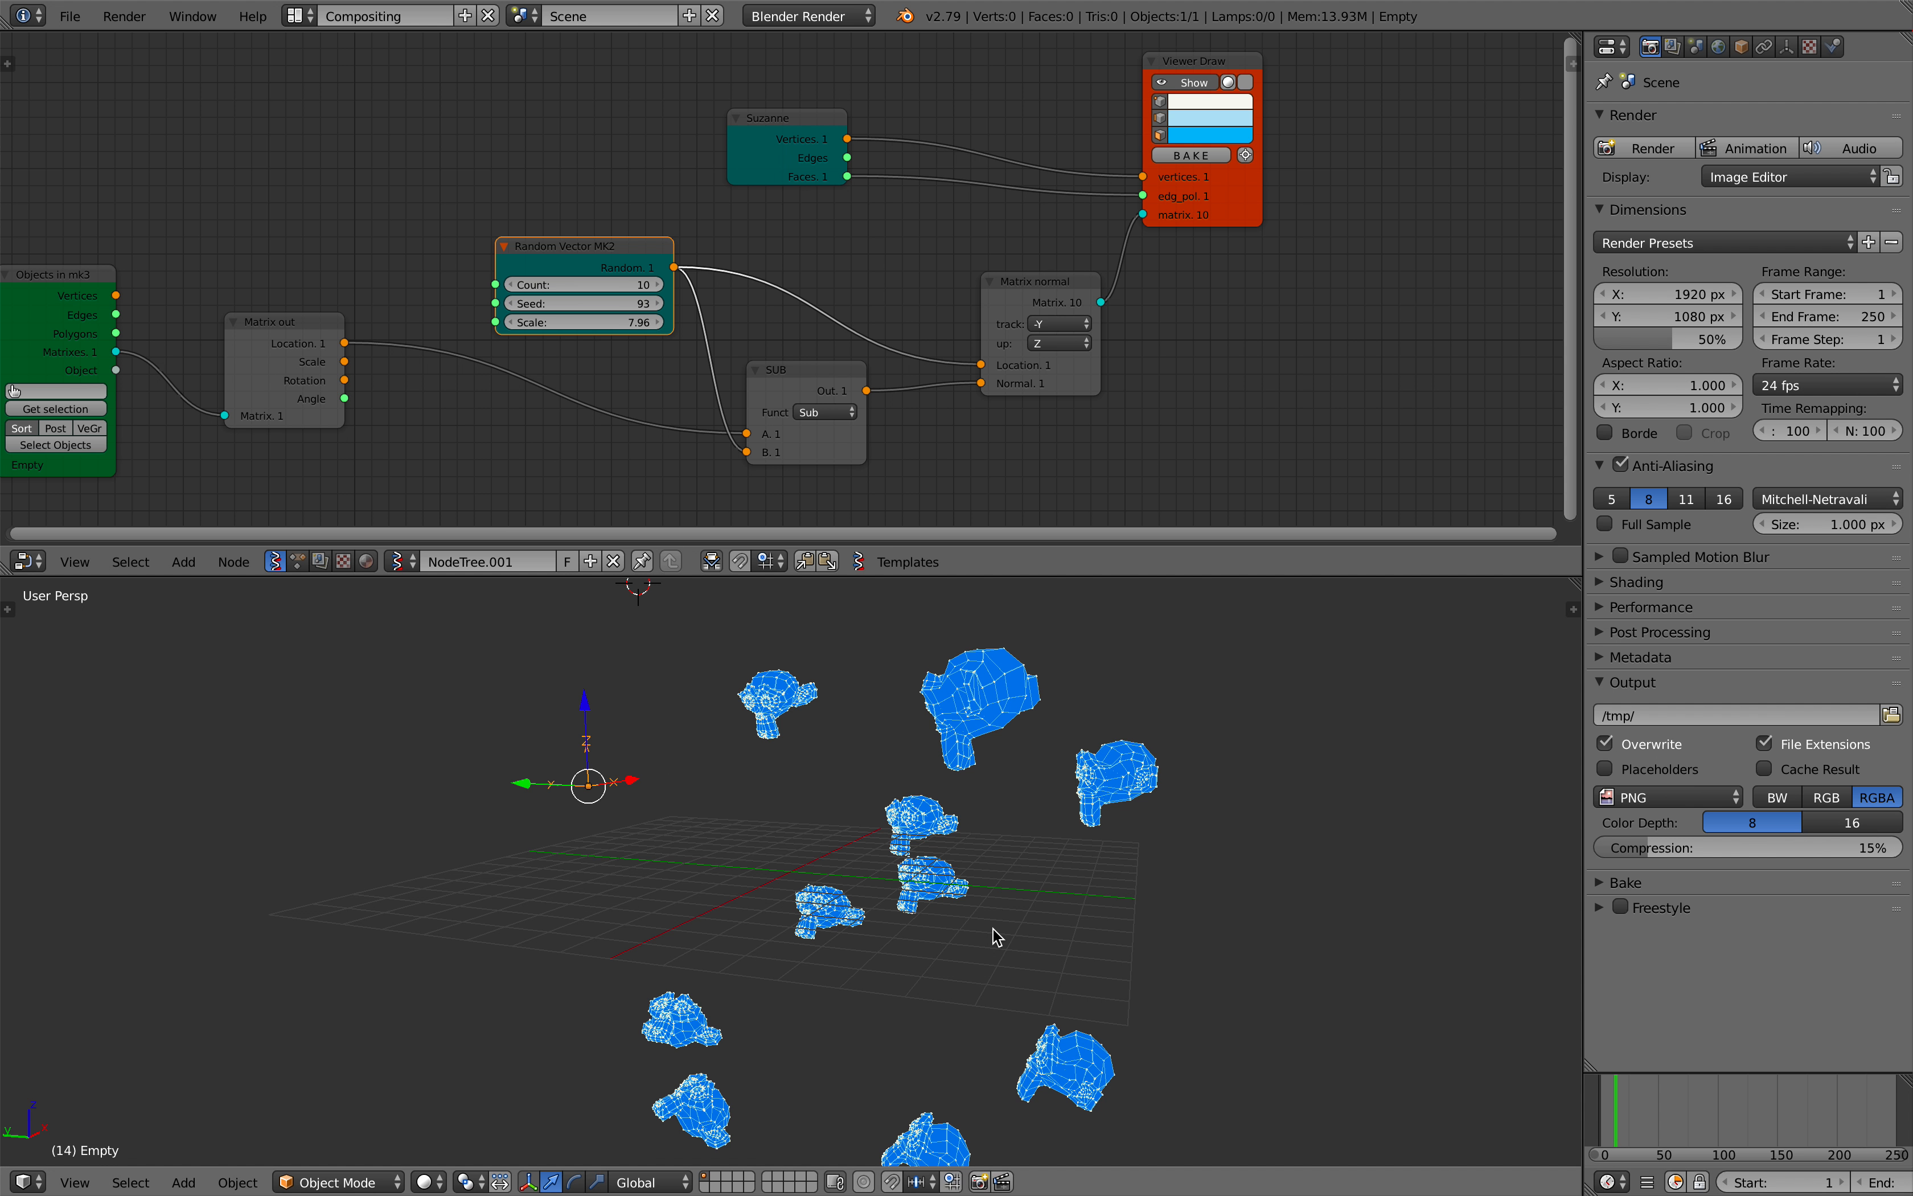
Step: Save the file, reposition the empty among the heads, and view how they orient toward it
{"action": "mouse_move", "coordinate": [995, 931]}
{"action": "middle_mouse_down"}
{"action": "mouse_move", "coordinate": [1032, 941]}
{"action": "mouse_move", "coordinate": [941, 935]}
{"action": "mouse_move", "coordinate": [963, 890]}
{"action": "middle_mouse_up"}
{"action": "key", "text": "ctrl+s"}
{"action": "left_click", "coordinate": [940, 935]}
{"action": "mouse_move", "coordinate": [842, 846]}
{"action": "left_mouse_down"}
{"action": "mouse_move", "coordinate": [884, 806]}
{"action": "mouse_move", "coordinate": [867, 813]}
{"action": "left_mouse_up"}
{"action": "middle_click_drag", "start_coordinate": [881, 836], "coordinate": [906, 841]}
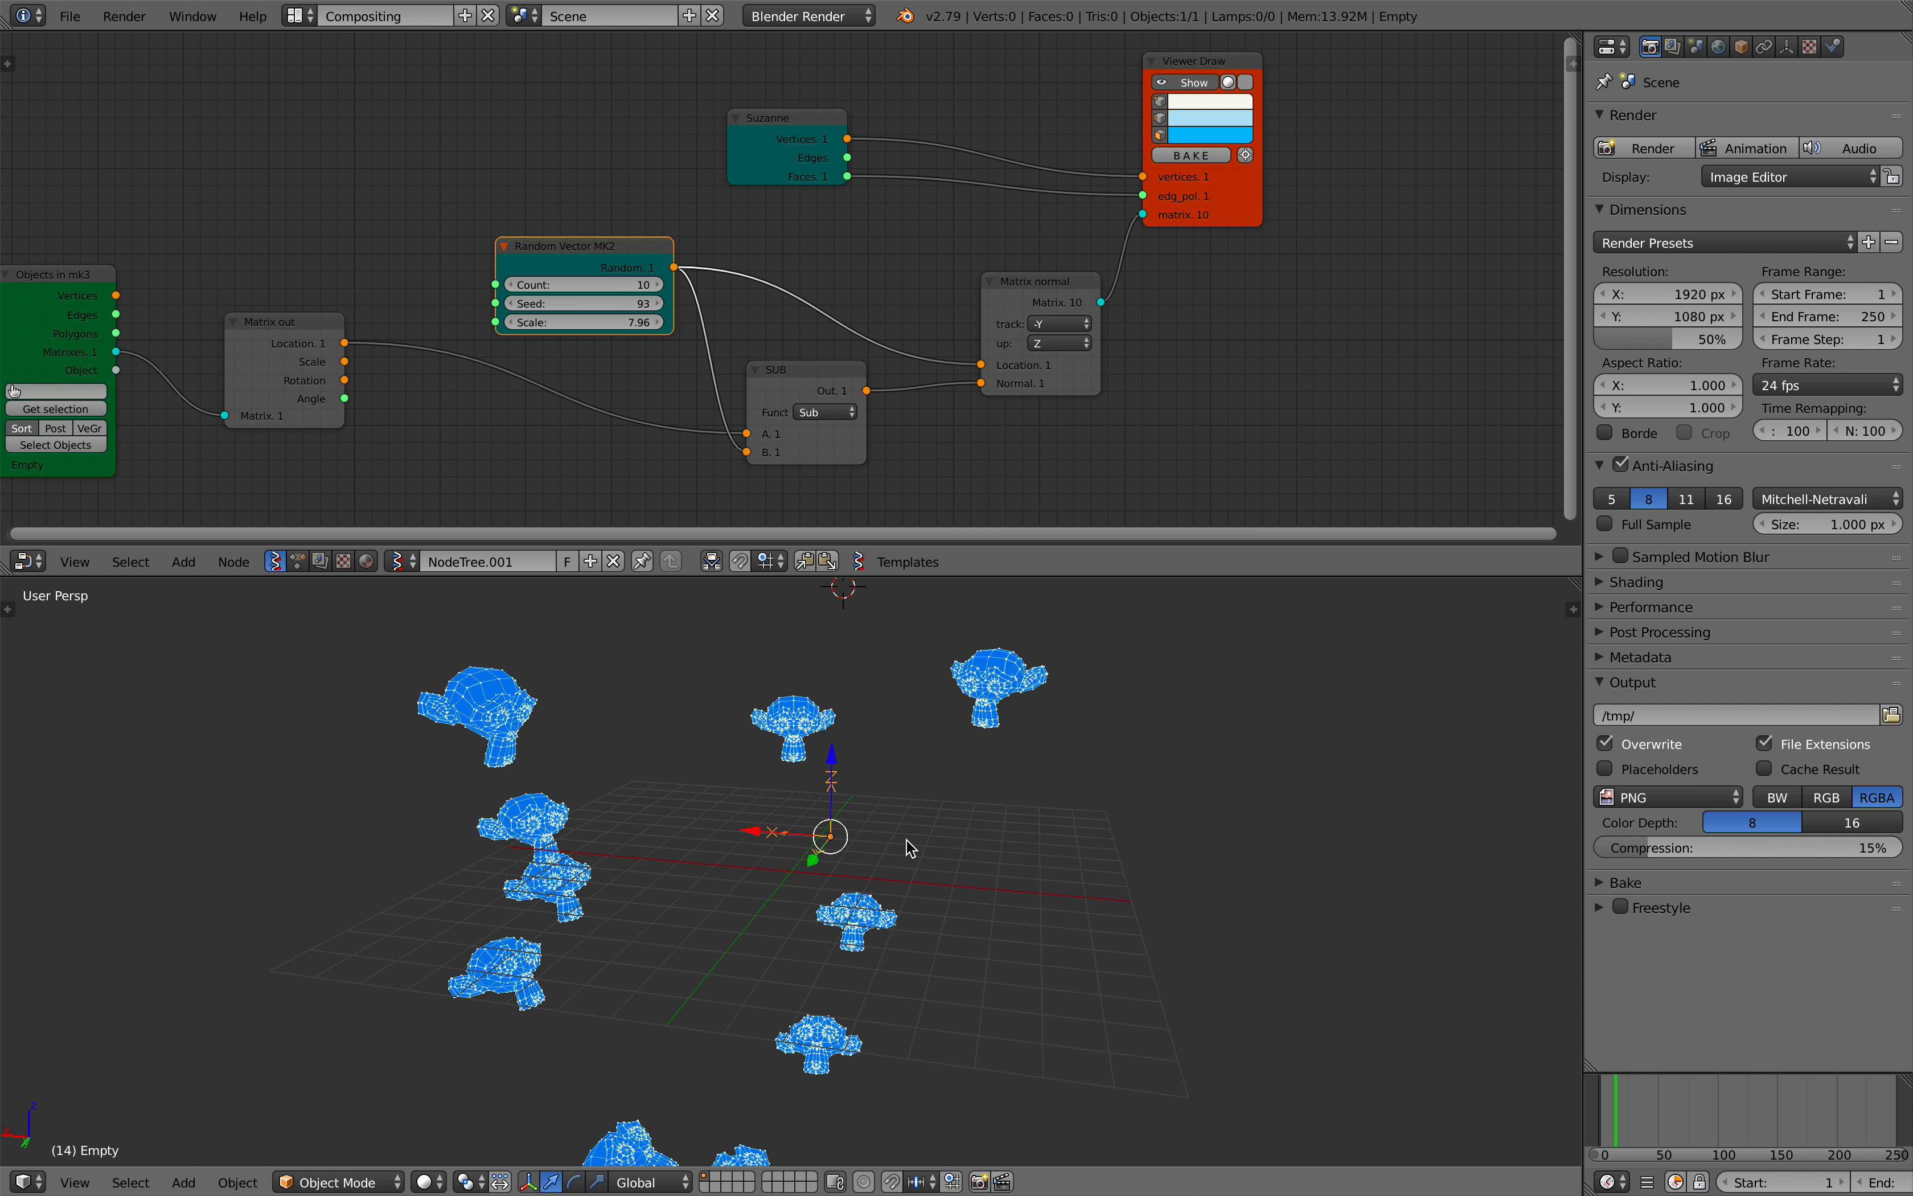
Step: Start animation playback and move the empty away from the centre of the grid
{"action": "key", "text": "ctrl+a"}
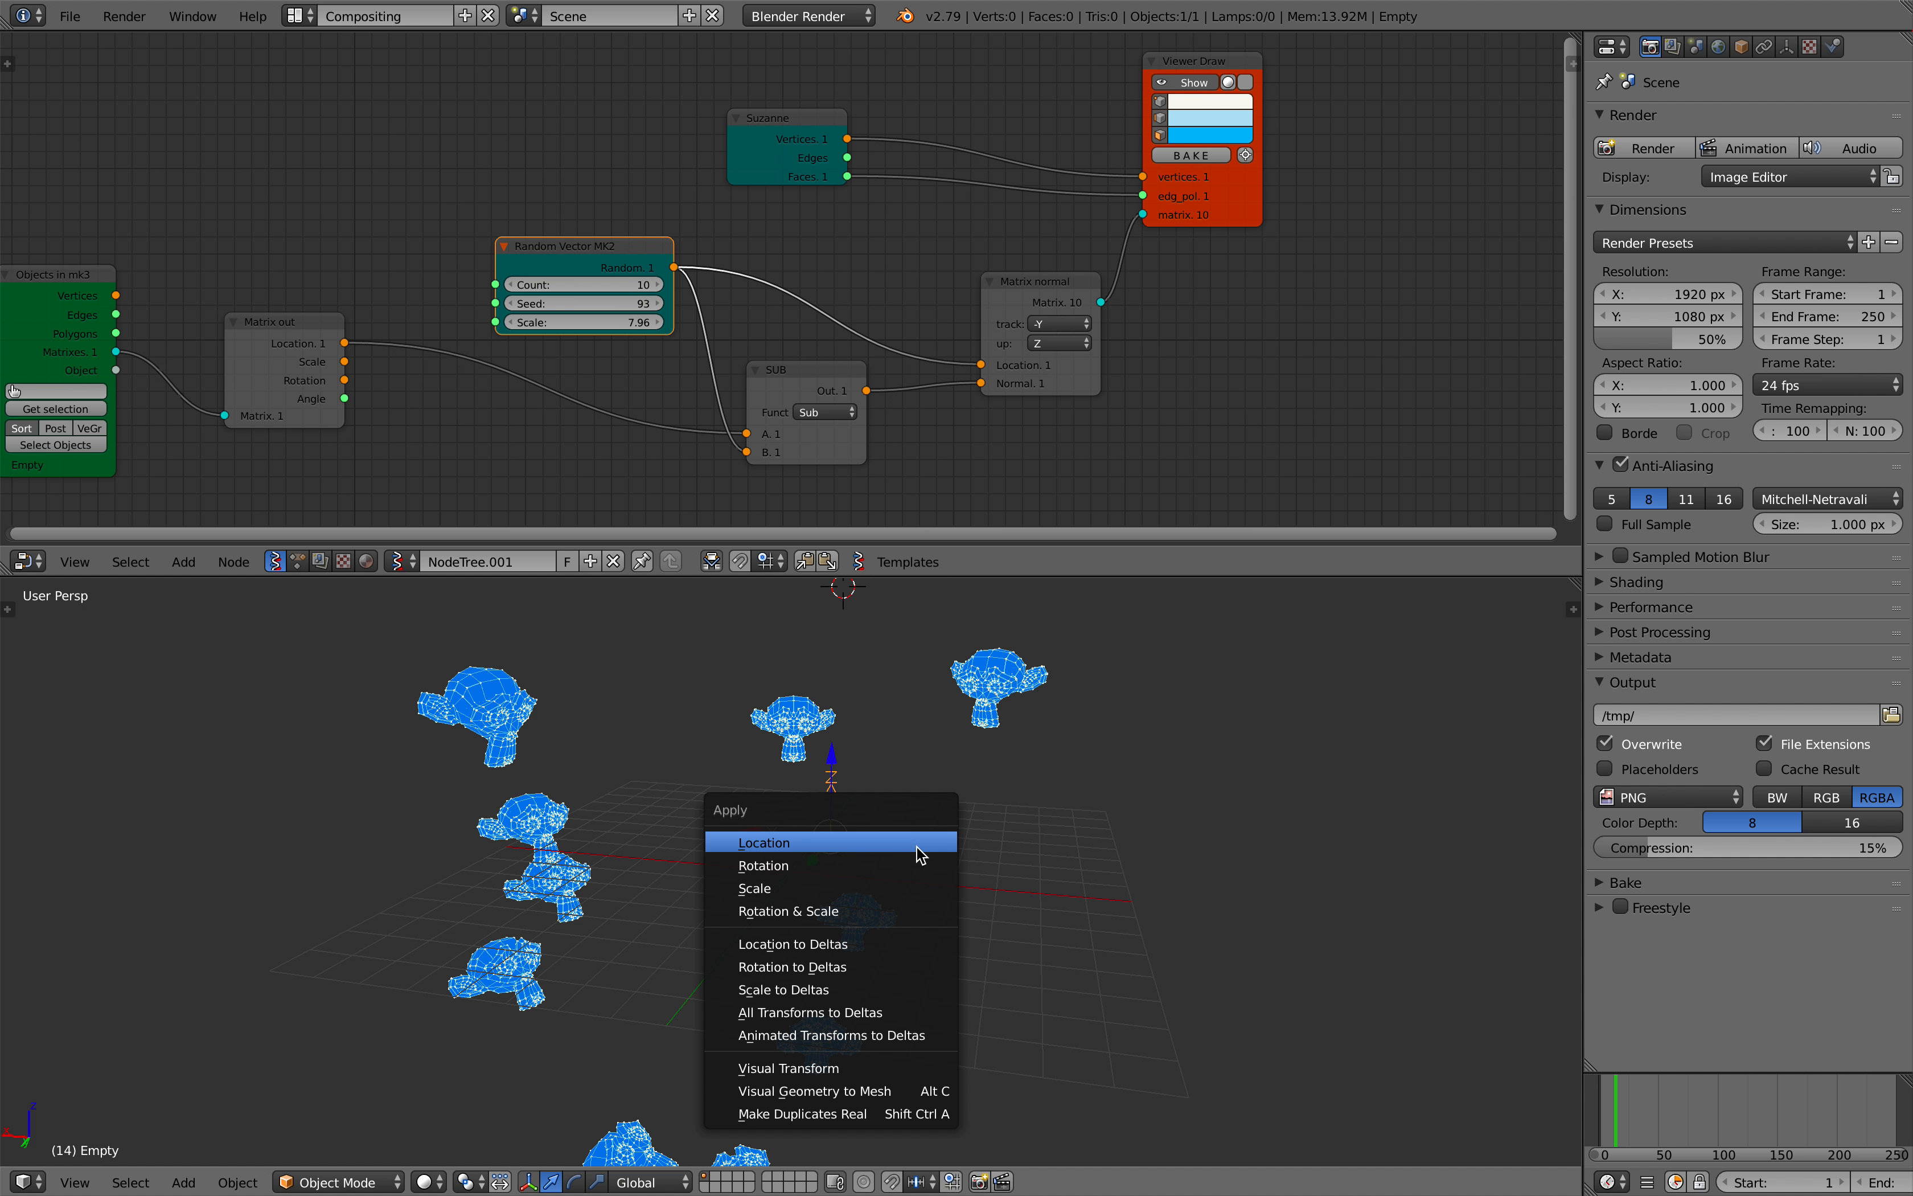
{"action": "left_click", "coordinate": [1141, 823]}
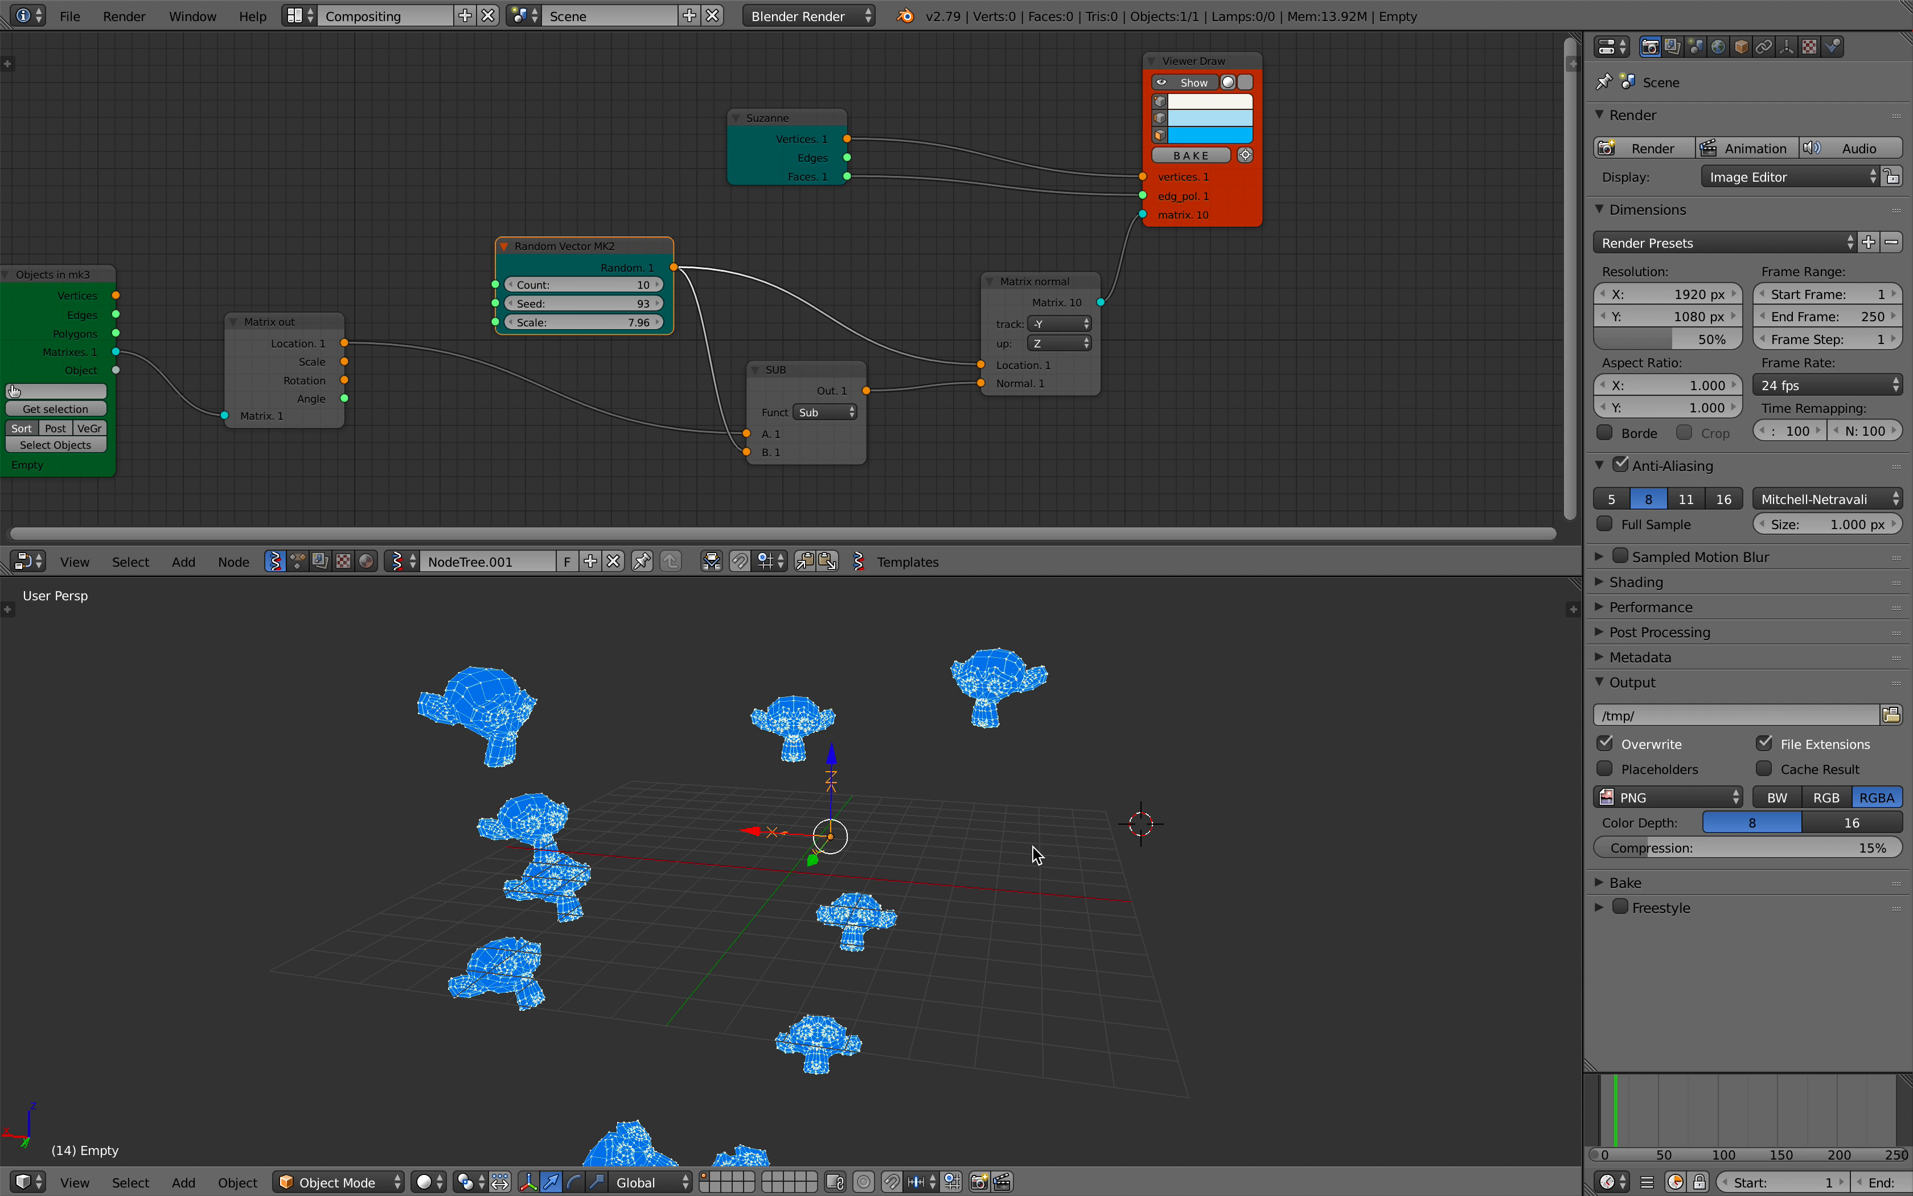
{"action": "key", "text": "alt+a"}
{"action": "key", "text": "g"}
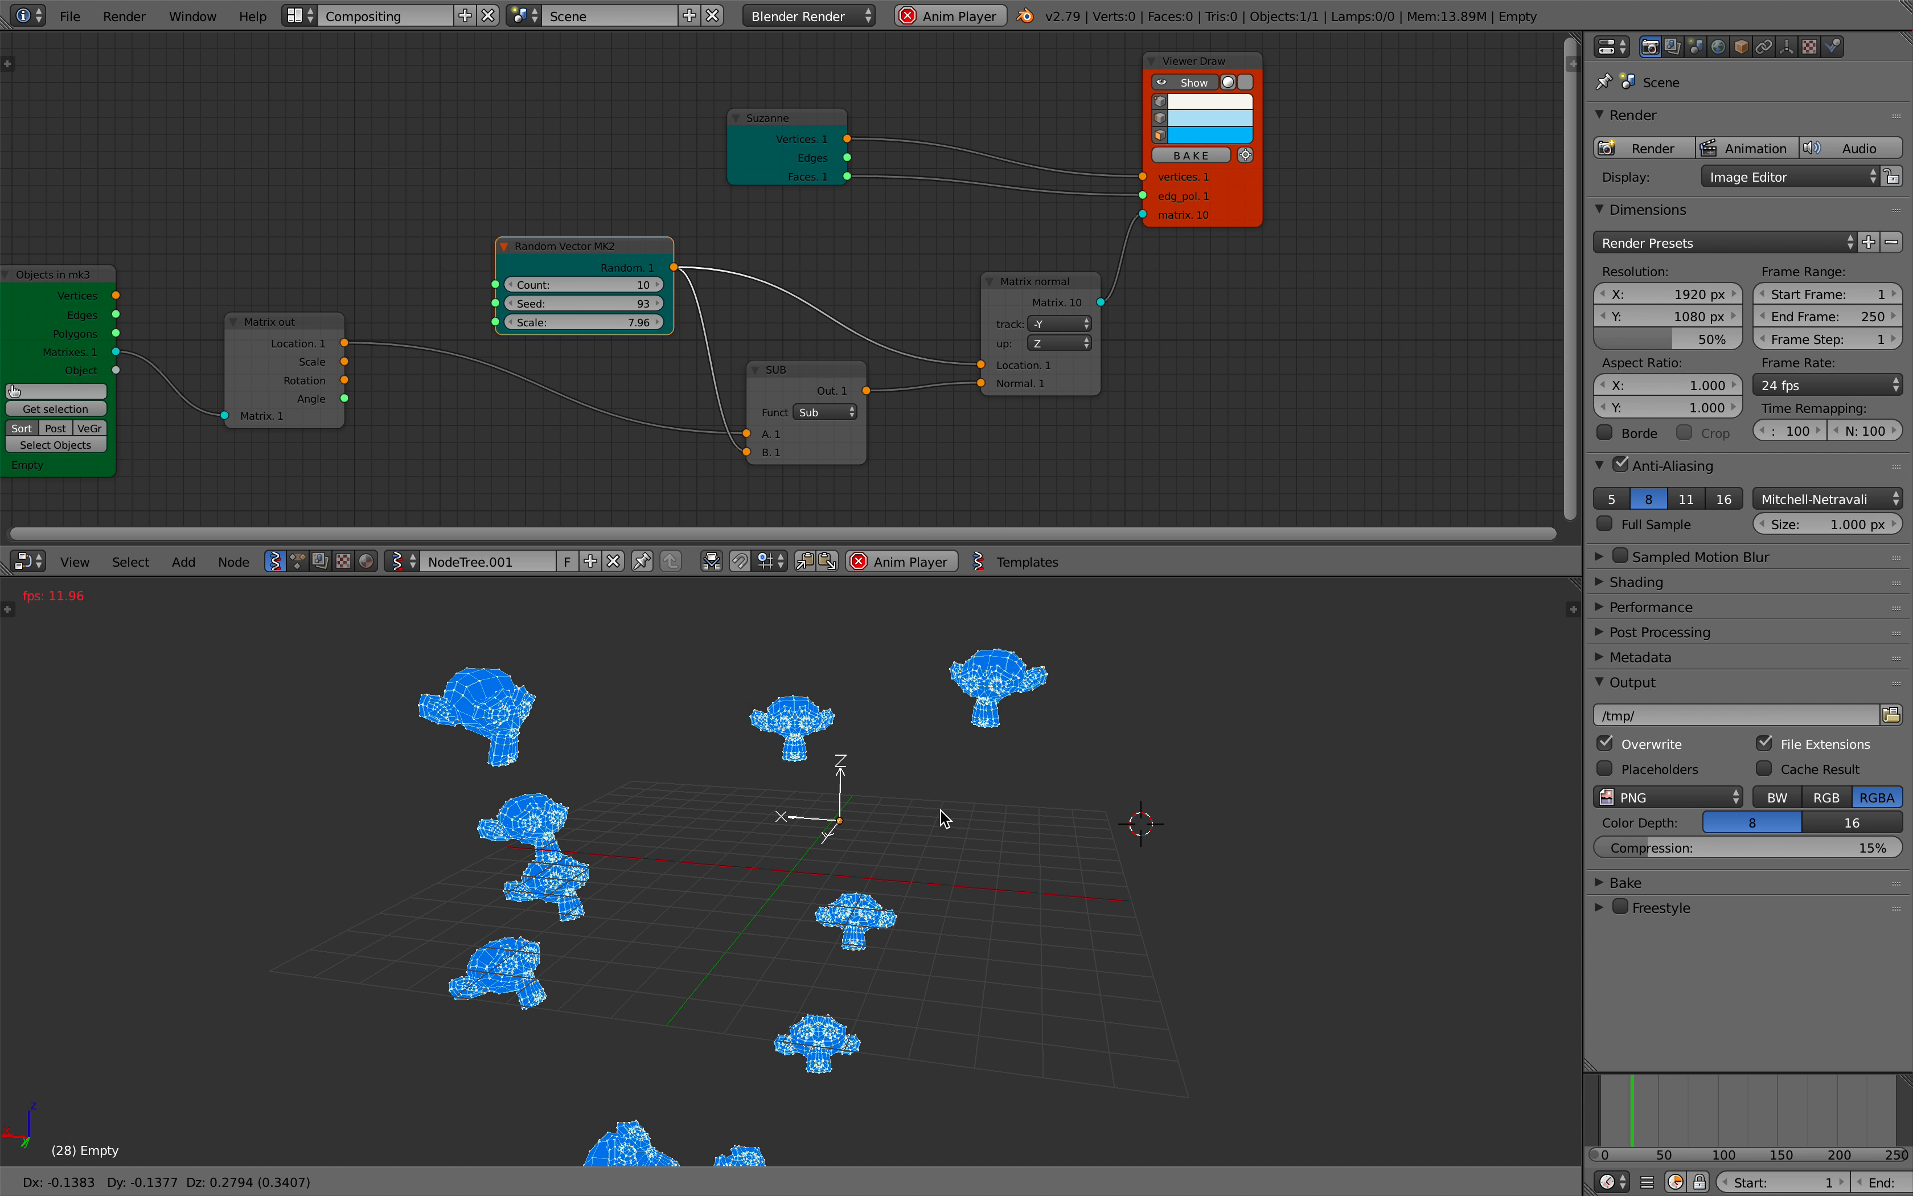
{"action": "left_click", "coordinate": [1190, 863]}
{"action": "middle_click_drag", "start_coordinate": [1185, 869], "coordinate": [1137, 872]}
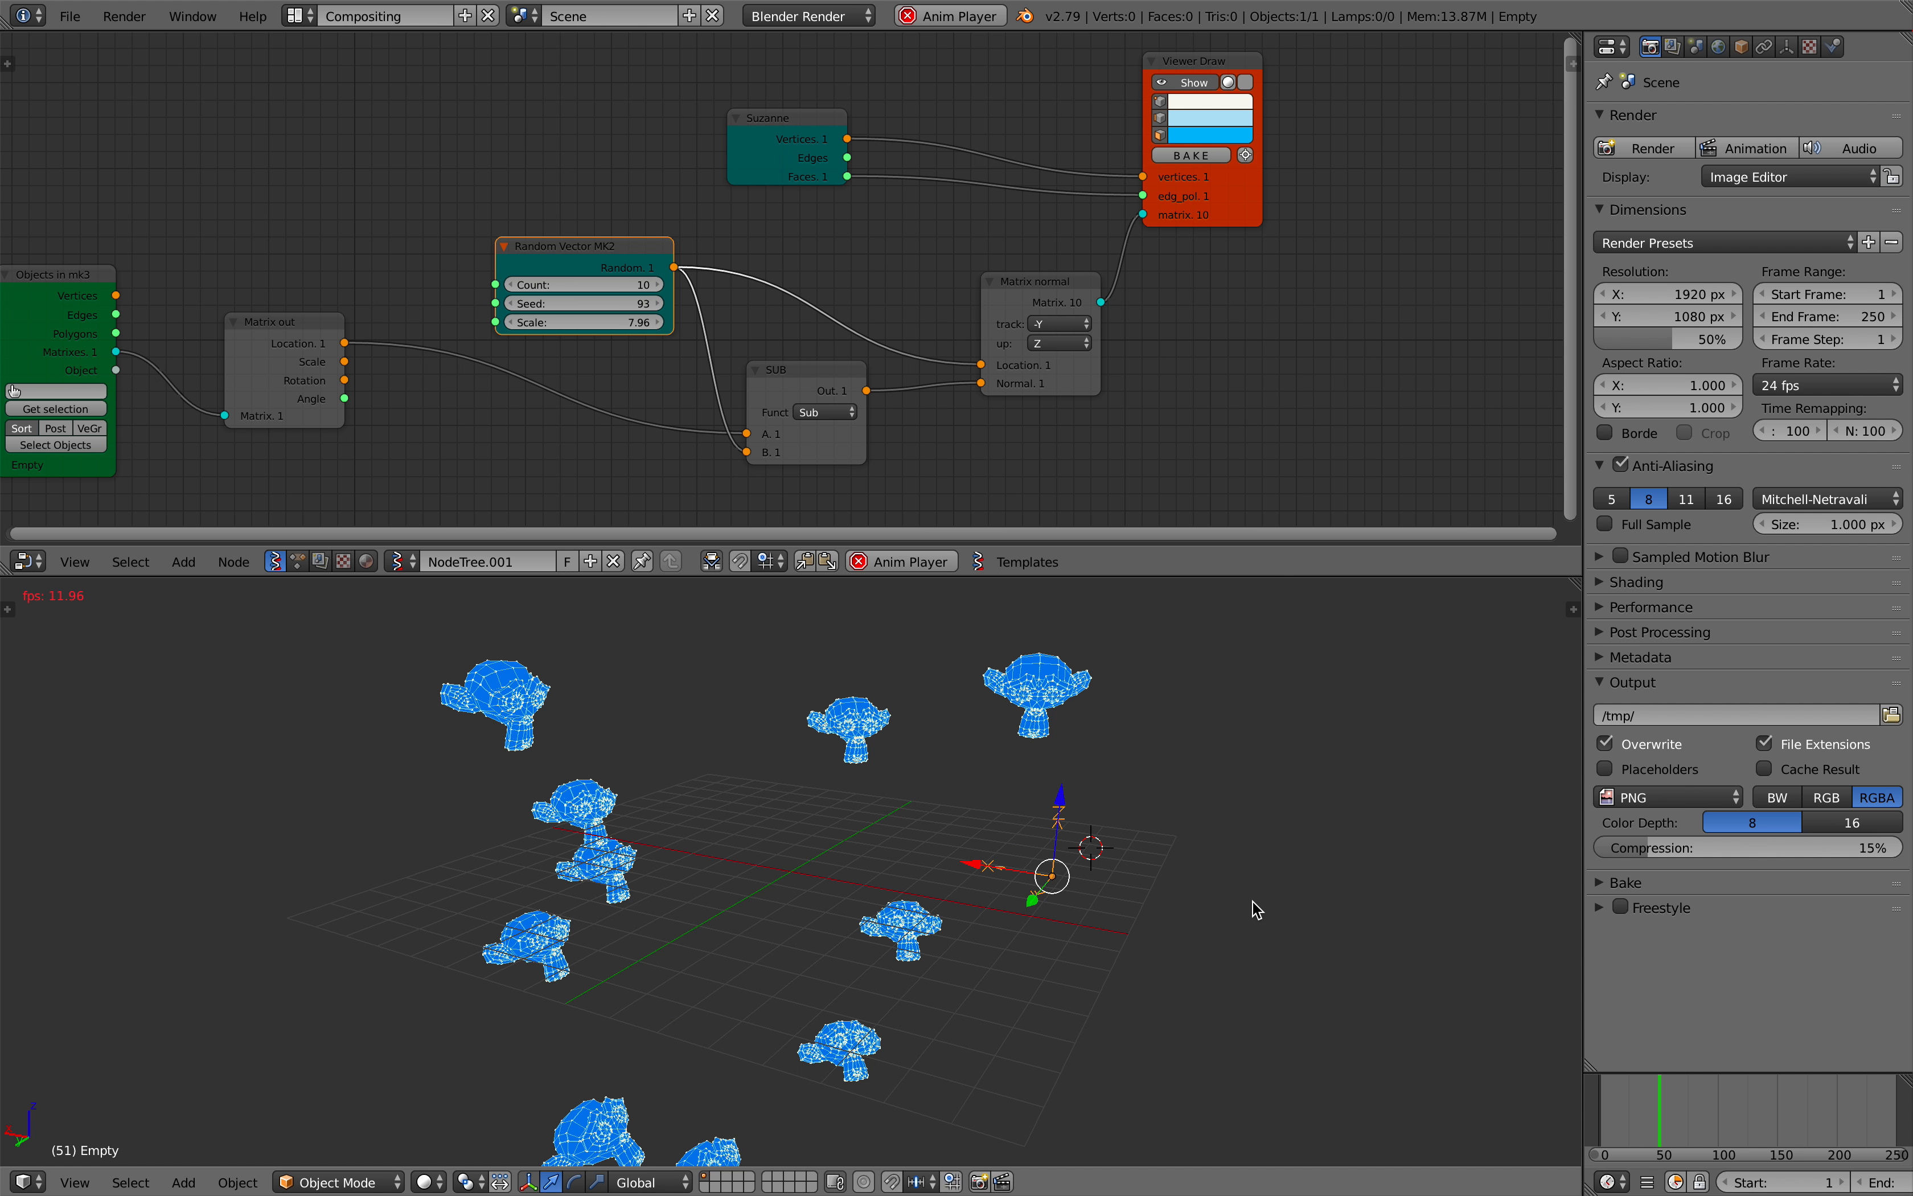
Step: Reposition the empty several times among the heads during playback, viewing from different angles how they turn toward it
{"action": "key", "text": "g"}
{"action": "middle_click_drag", "start_coordinate": [1302, 948], "coordinate": [1226, 765]}
{"action": "left_click", "coordinate": [1392, 811]}
{"action": "key", "text": "g"}
{"action": "left_click", "coordinate": [1203, 873]}
{"action": "key", "text": "g"}
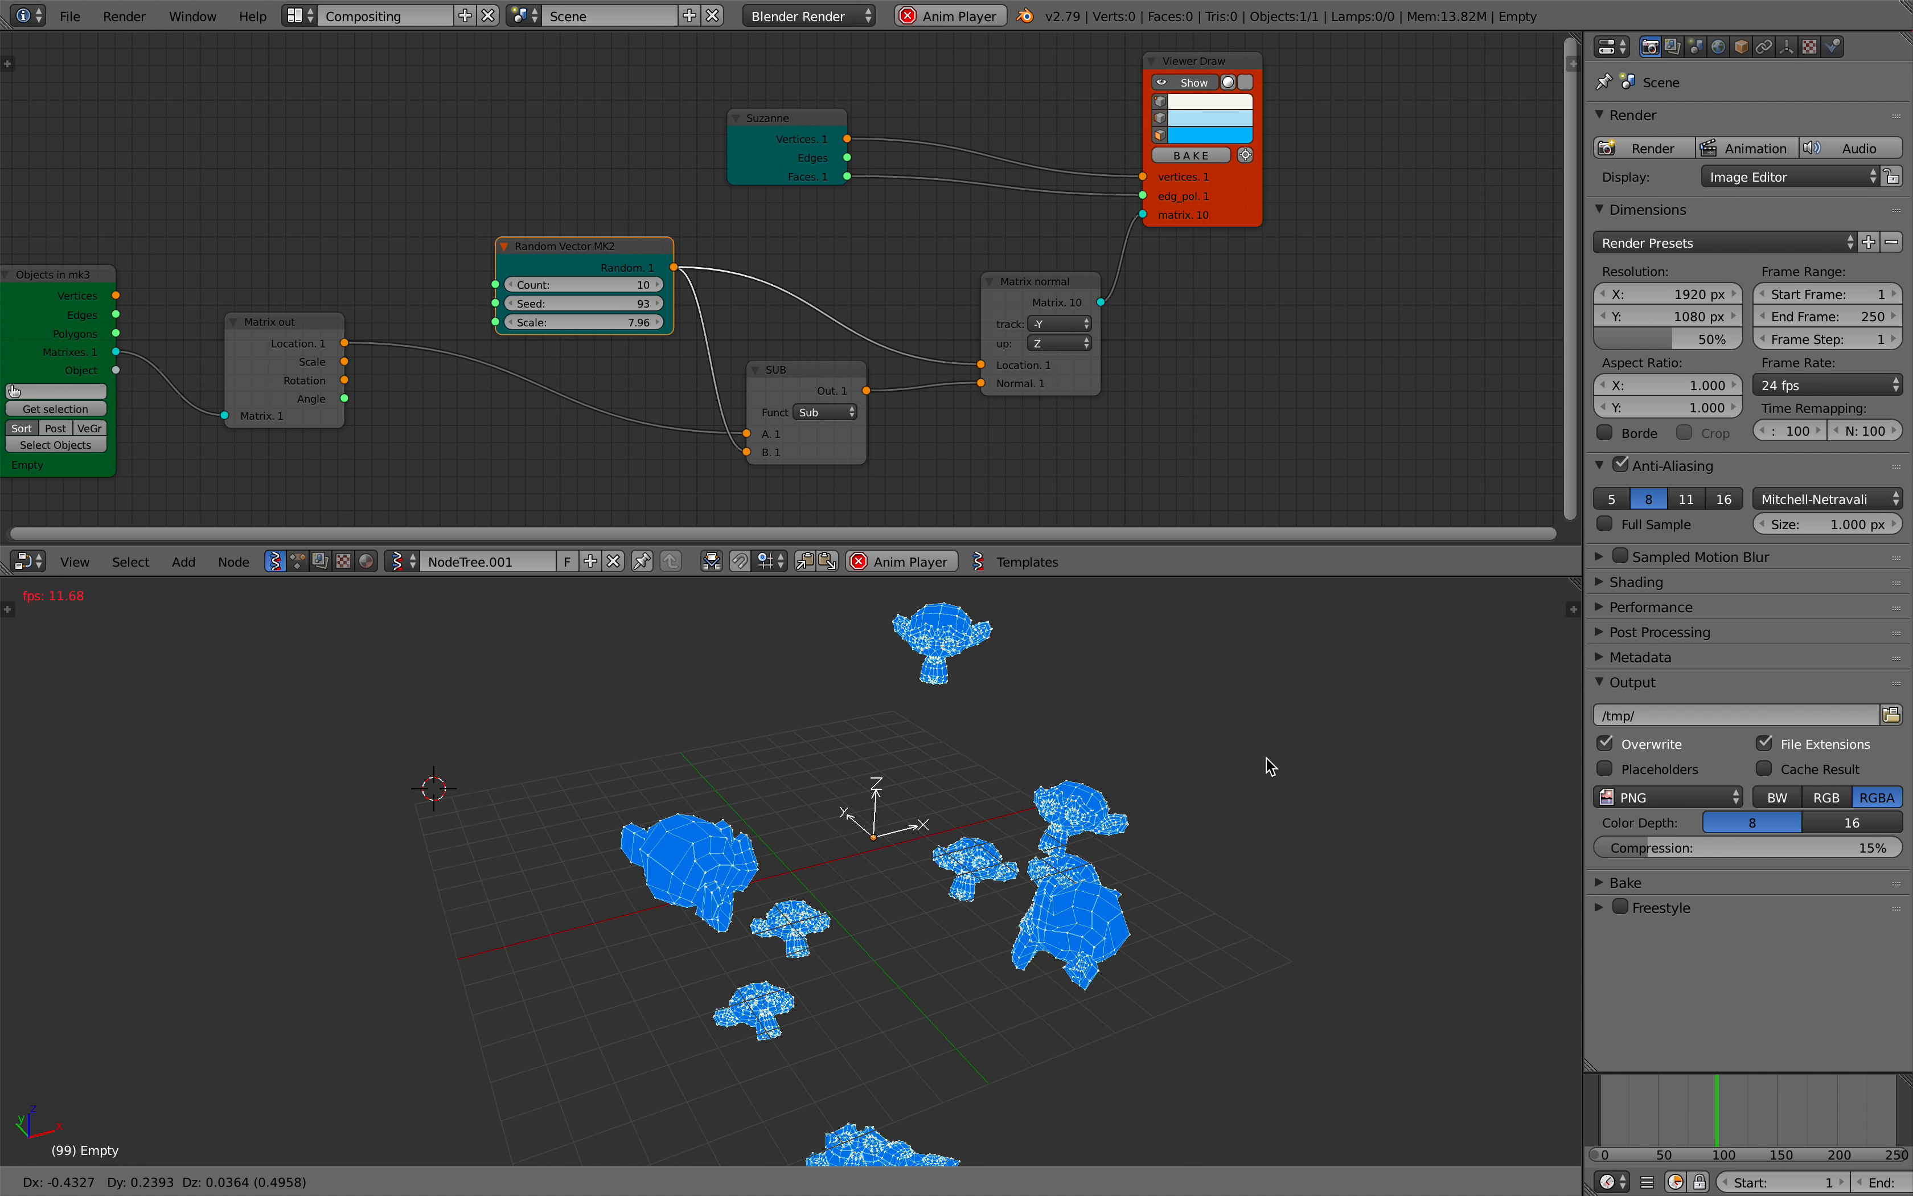
{"action": "left_click", "coordinate": [1423, 633]}
{"action": "middle_click_drag", "start_coordinate": [1125, 833], "coordinate": [1016, 854]}
{"action": "key", "text": "g"}
{"action": "left_click", "coordinate": [1221, 1055]}
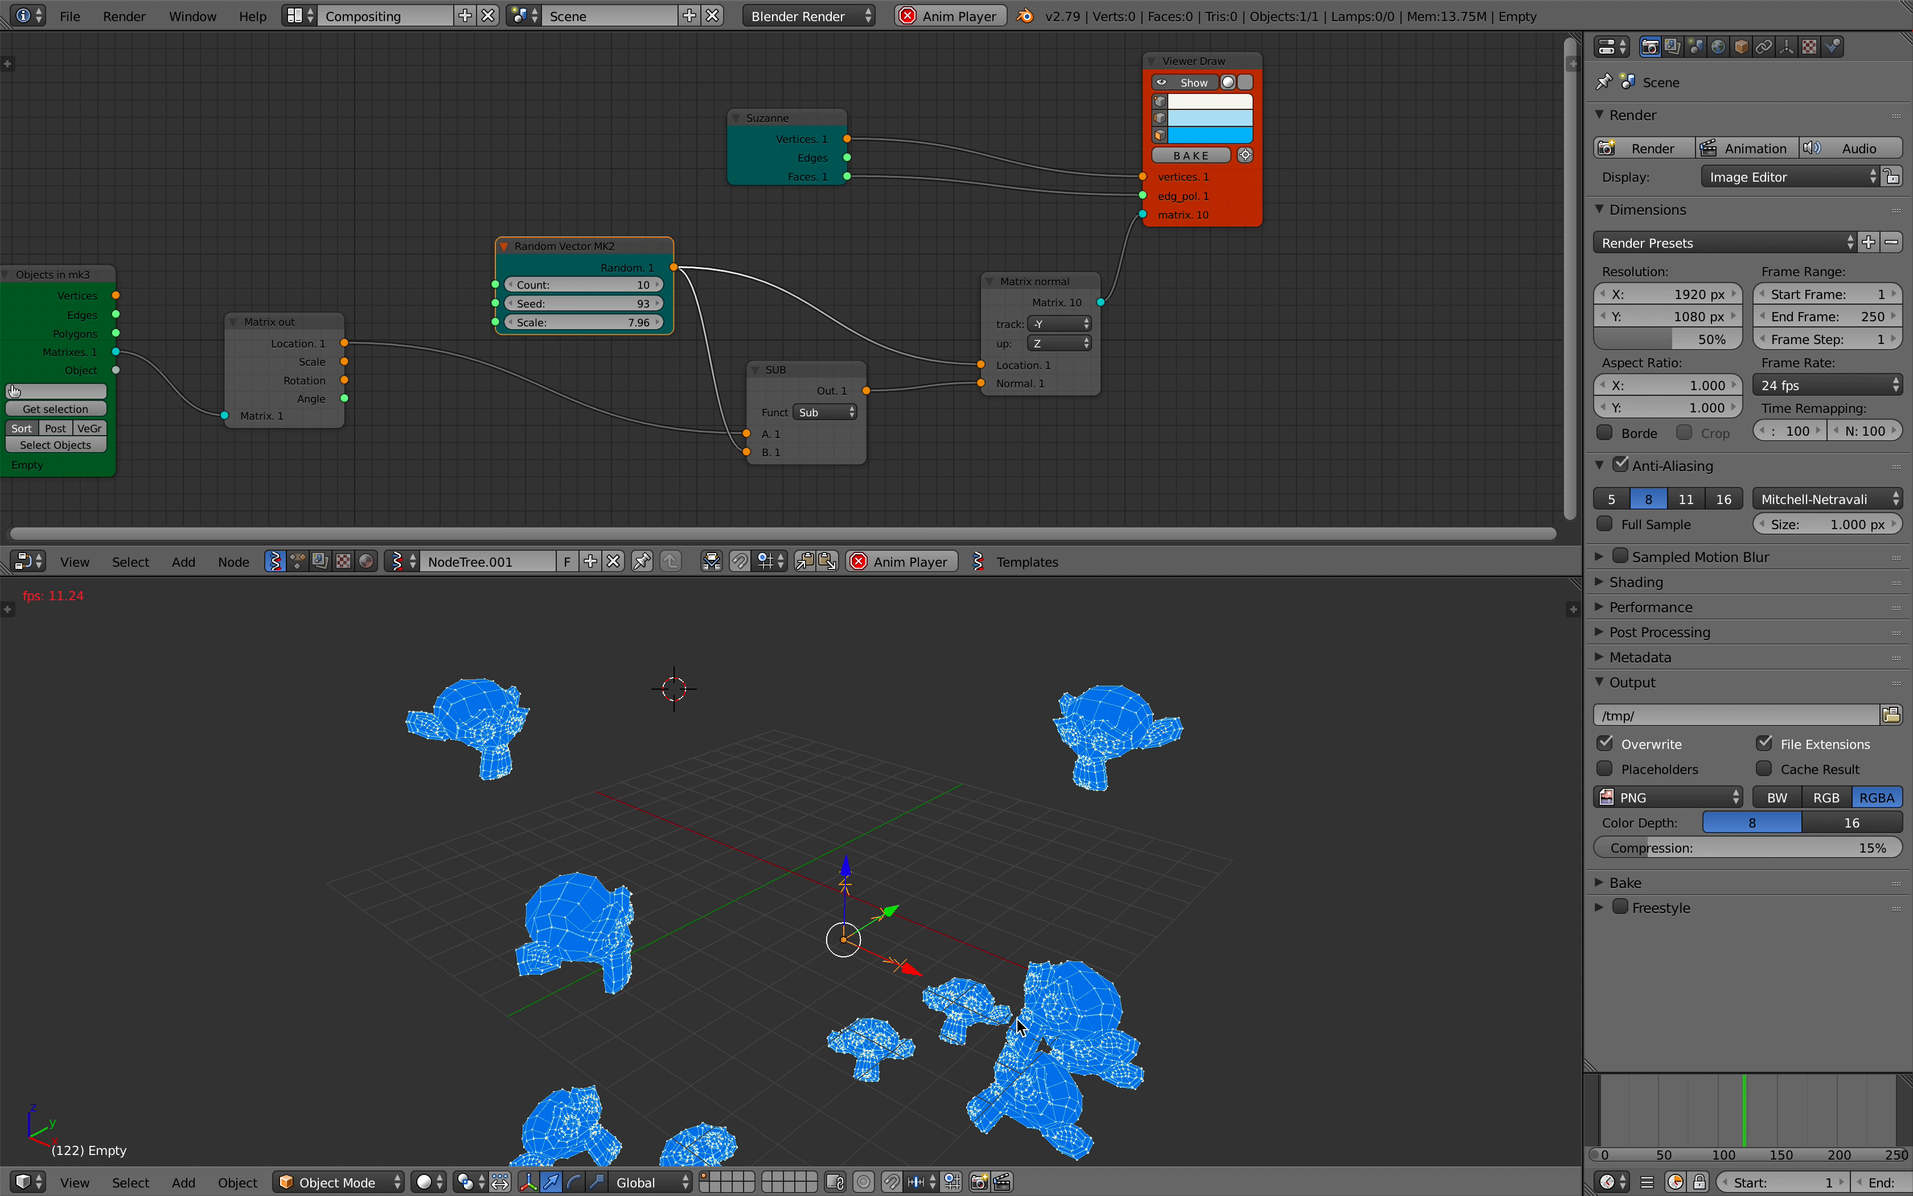
{"action": "scroll", "coordinate": [1050, 872], "scroll_direction": "down", "scroll_amount": 5}
{"action": "key", "text": "g"}
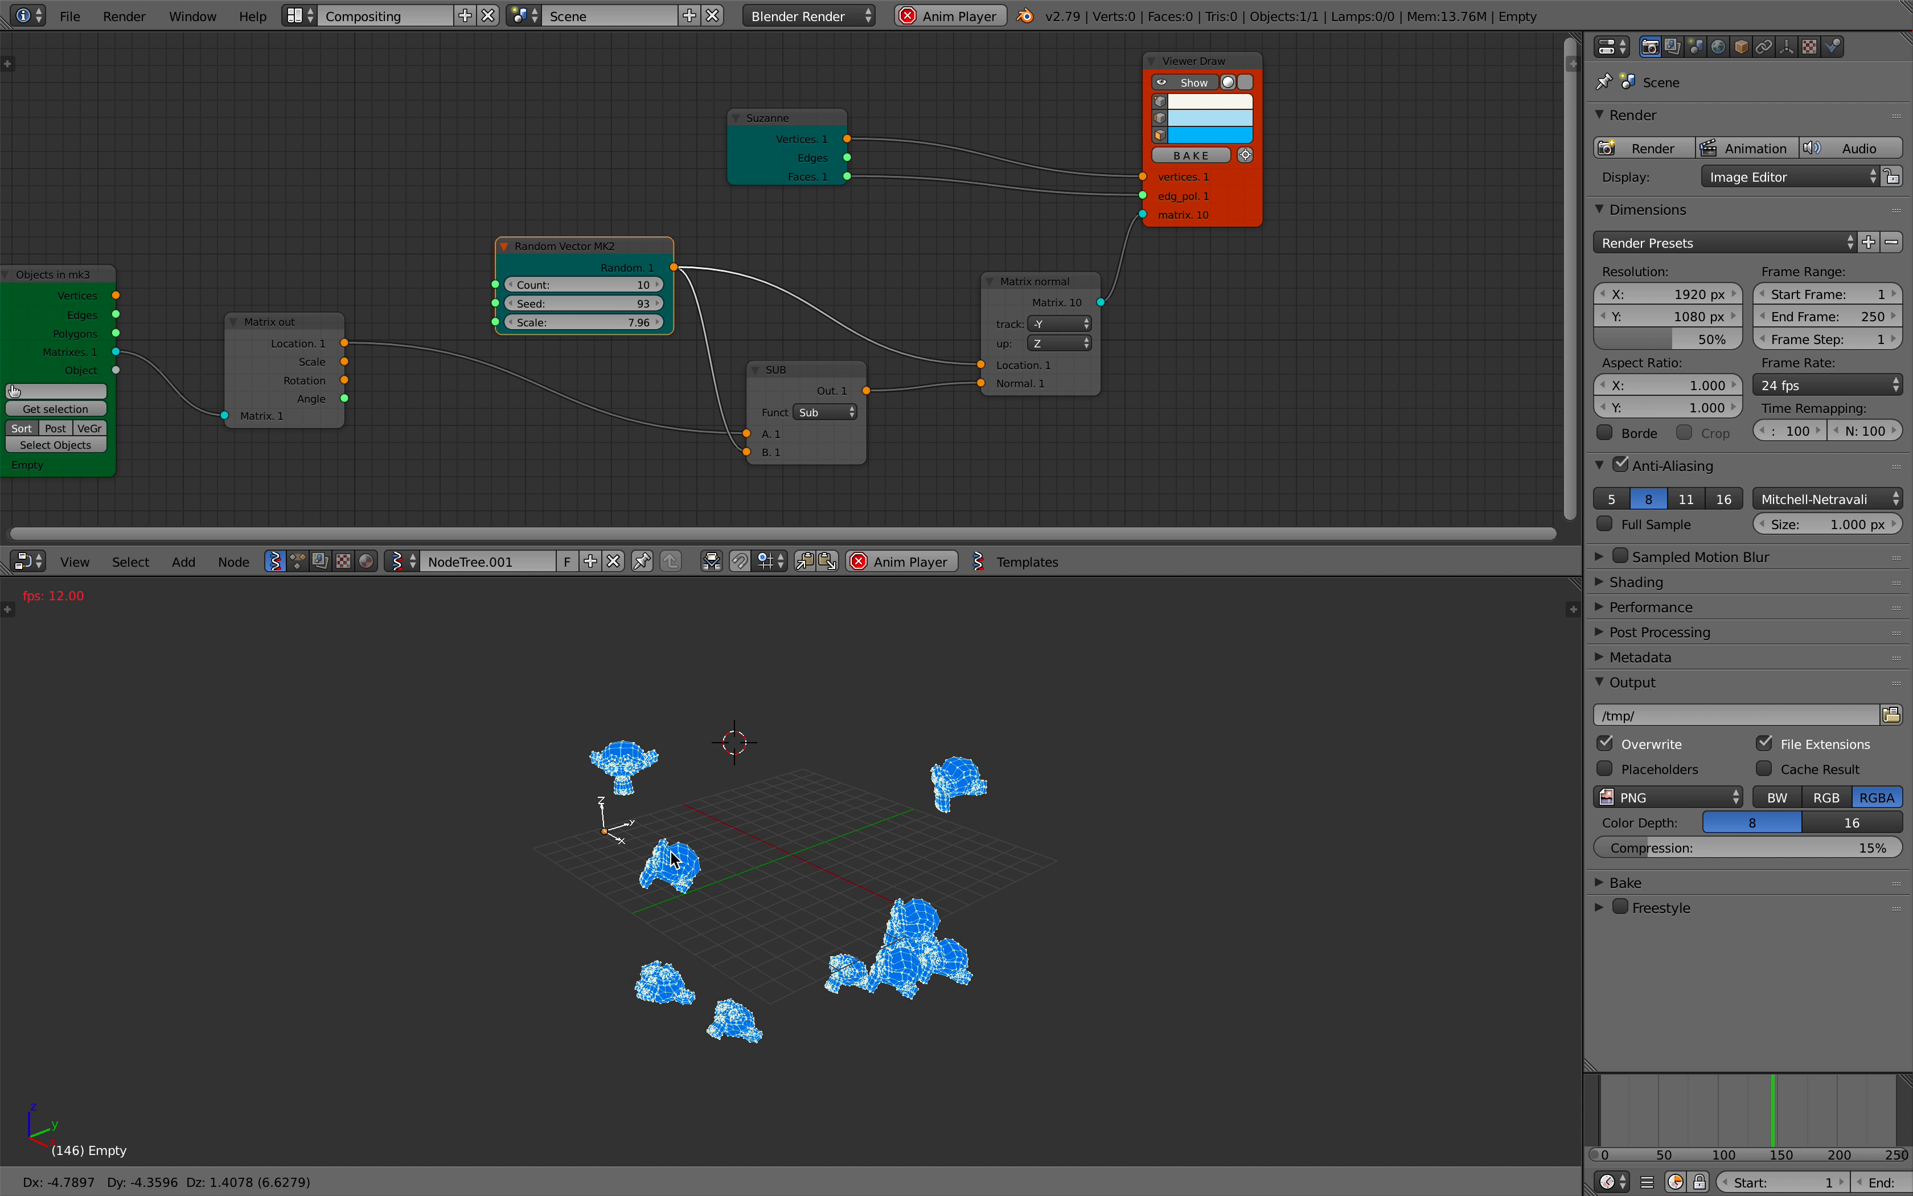
{"action": "right_click", "coordinate": [901, 898]}
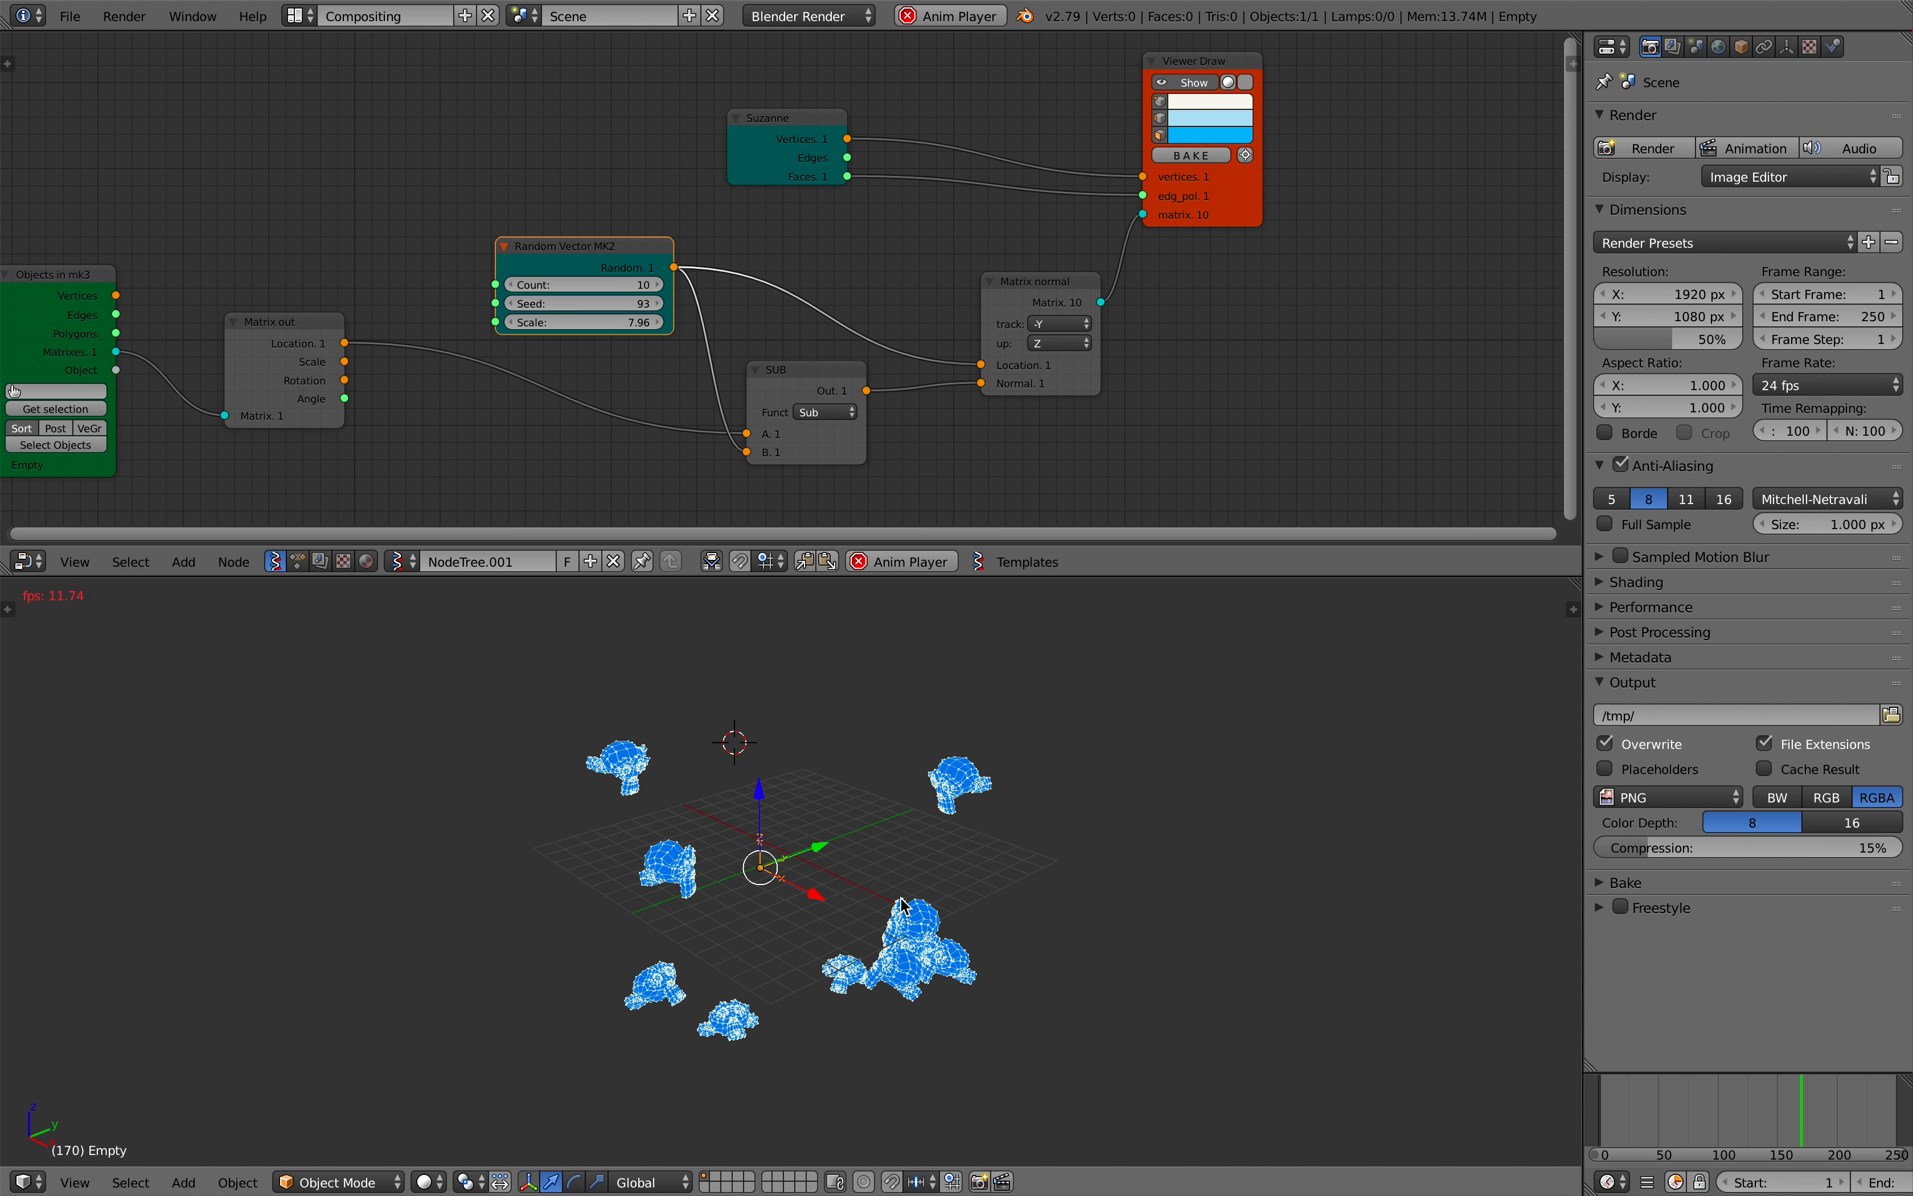
Step: Save the file and set the Count of Random Vector MK2 to 52
{"action": "scroll", "coordinate": [851, 887], "scroll_direction": "up", "scroll_amount": 1}
{"action": "key", "text": "ctrl+s"}
{"action": "left_click", "coordinate": [851, 885]}
{"action": "scroll", "coordinate": [649, 388], "scroll_direction": "up", "scroll_amount": 2}
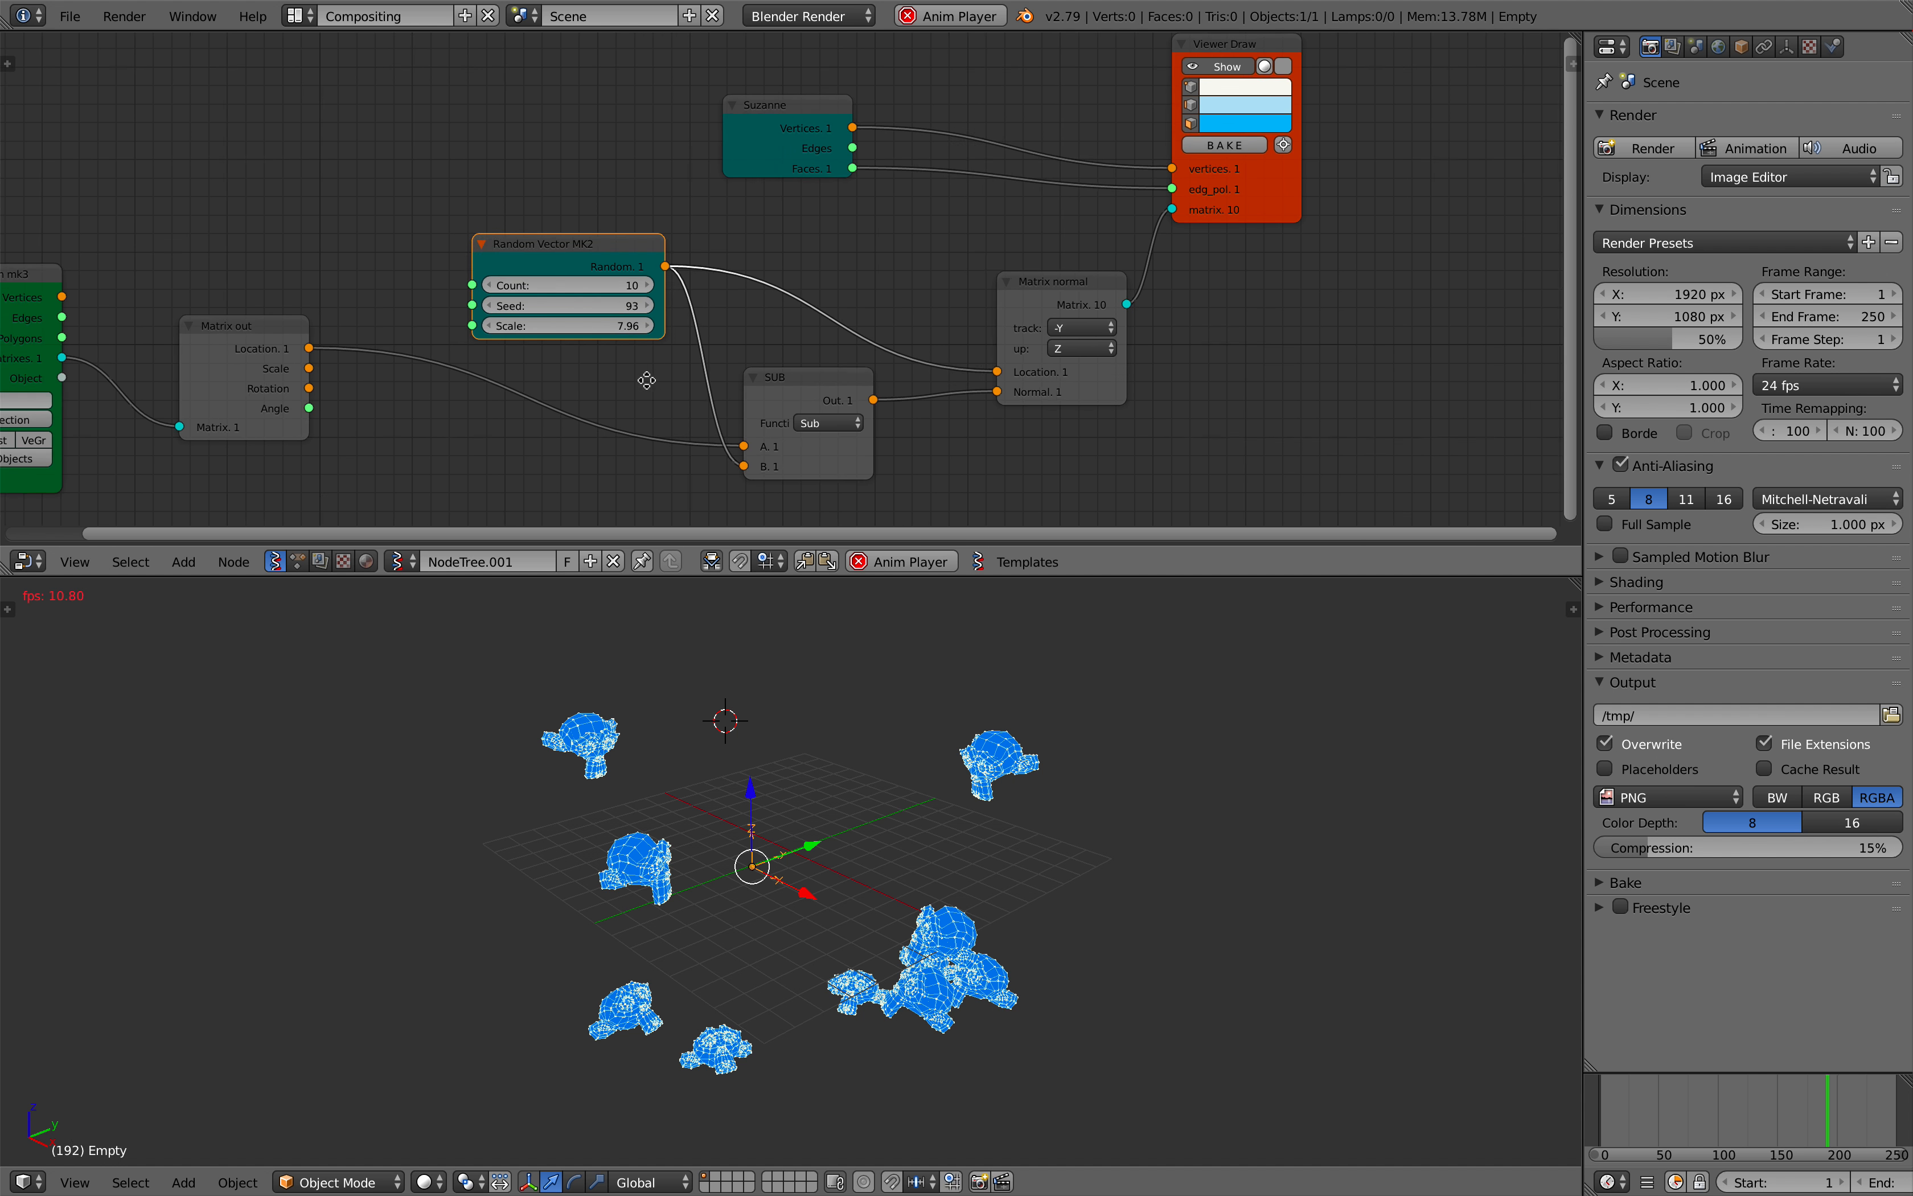
{"action": "middle_click_drag", "start_coordinate": [719, 338], "coordinate": [751, 338]}
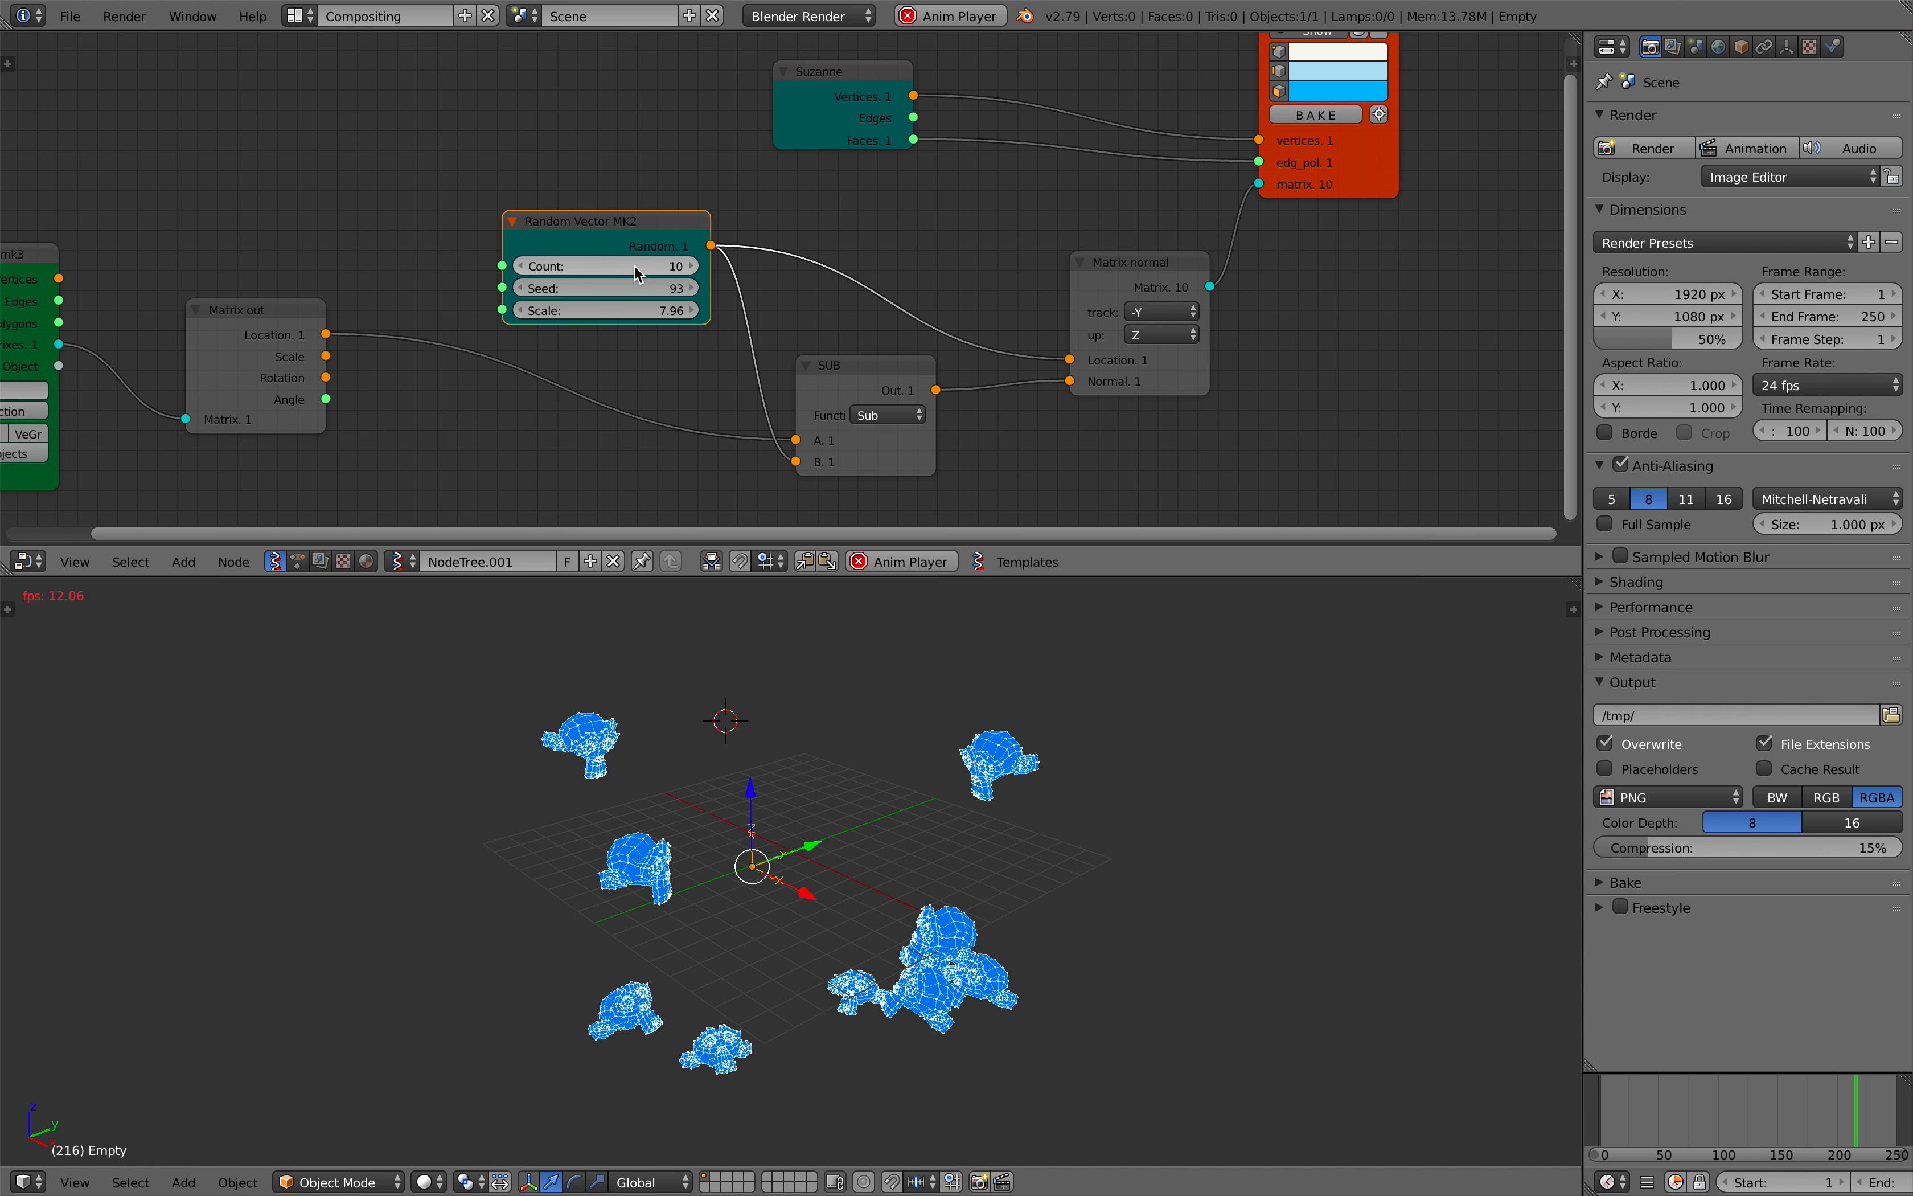
{"action": "left_click_drag", "start_coordinate": [635, 272], "coordinate": [688, 380]}
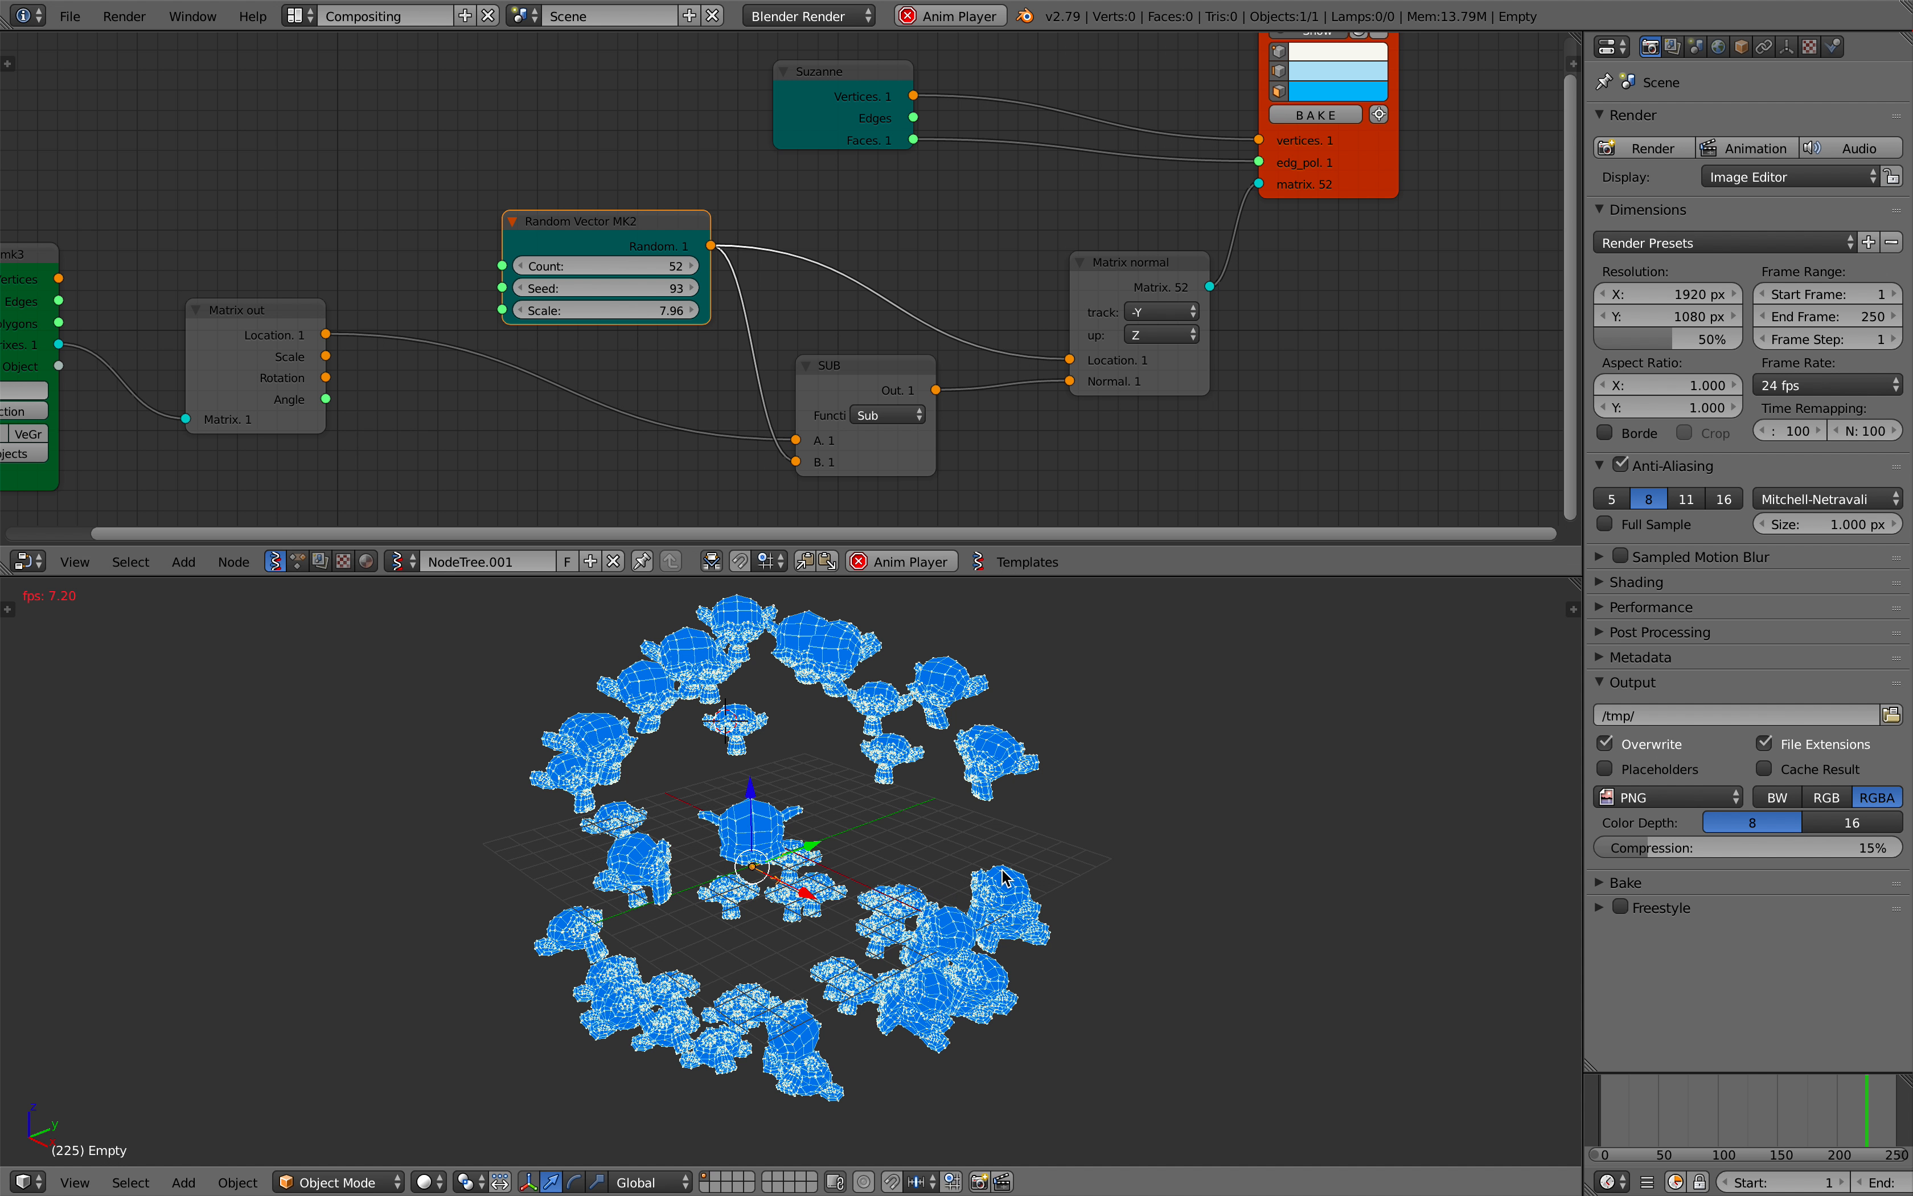
{"action": "middle_click_drag", "start_coordinate": [960, 872], "coordinate": [904, 877]}
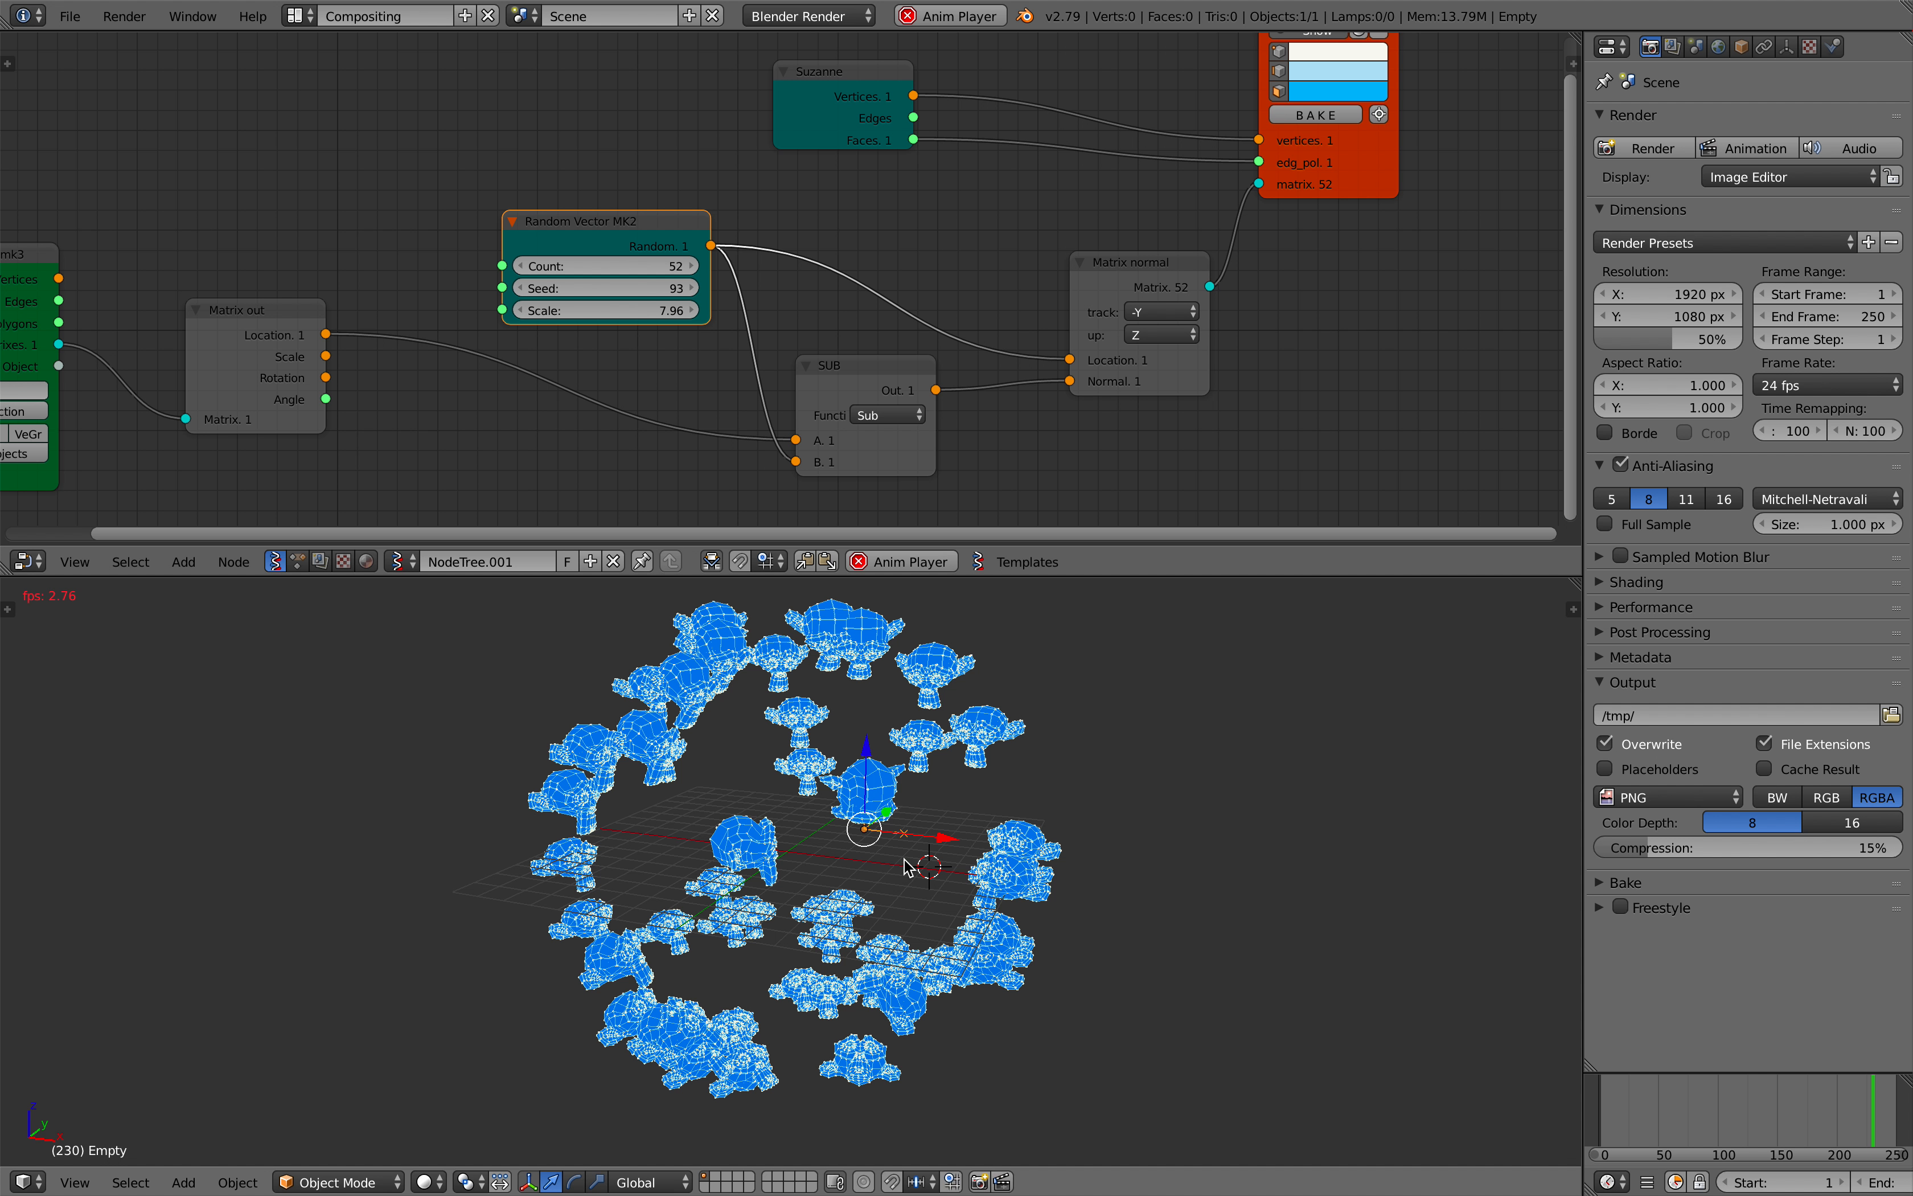
Step: Move the empty outside the cluster of heads, stop the playback and save the file
{"action": "key", "text": "g"}
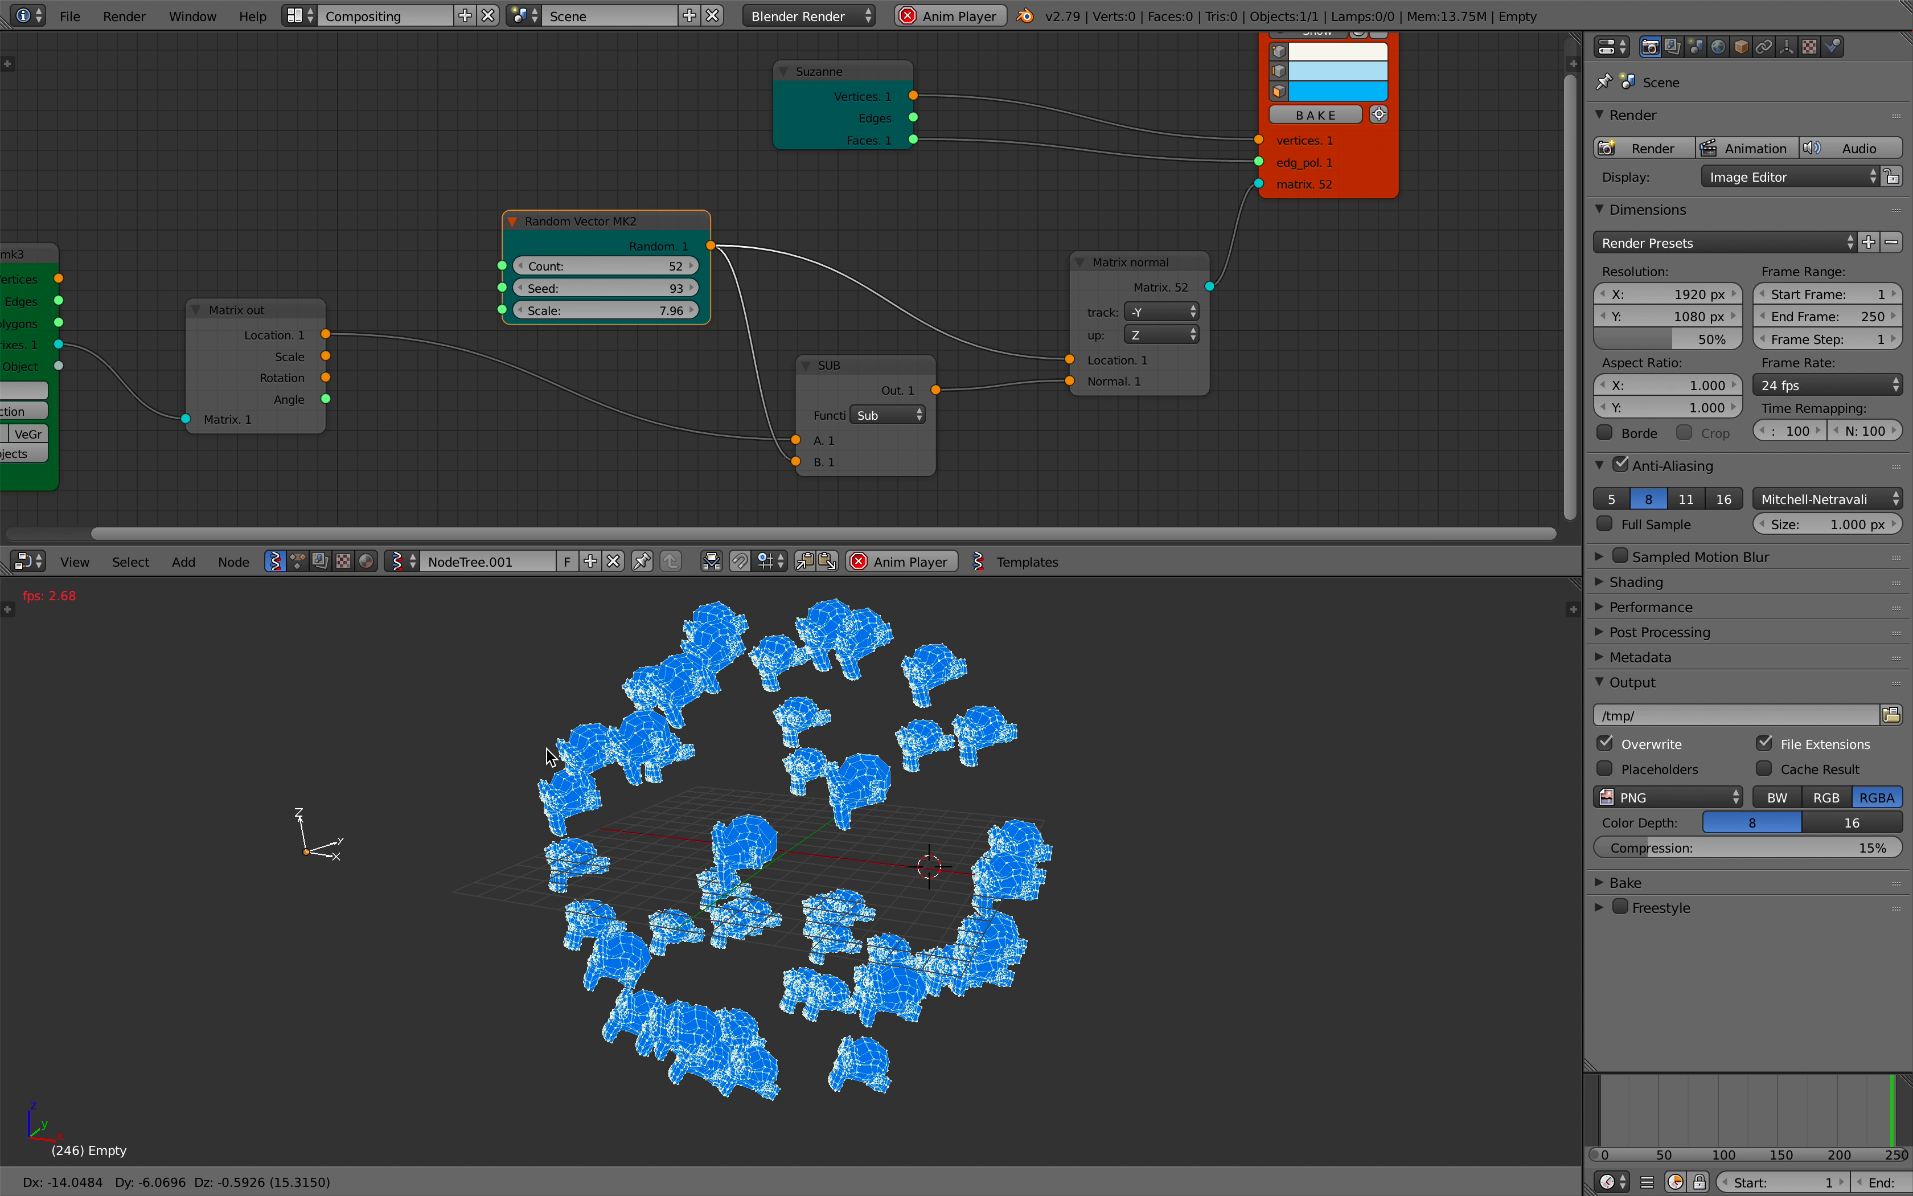
{"action": "left_click", "coordinate": [1170, 832]}
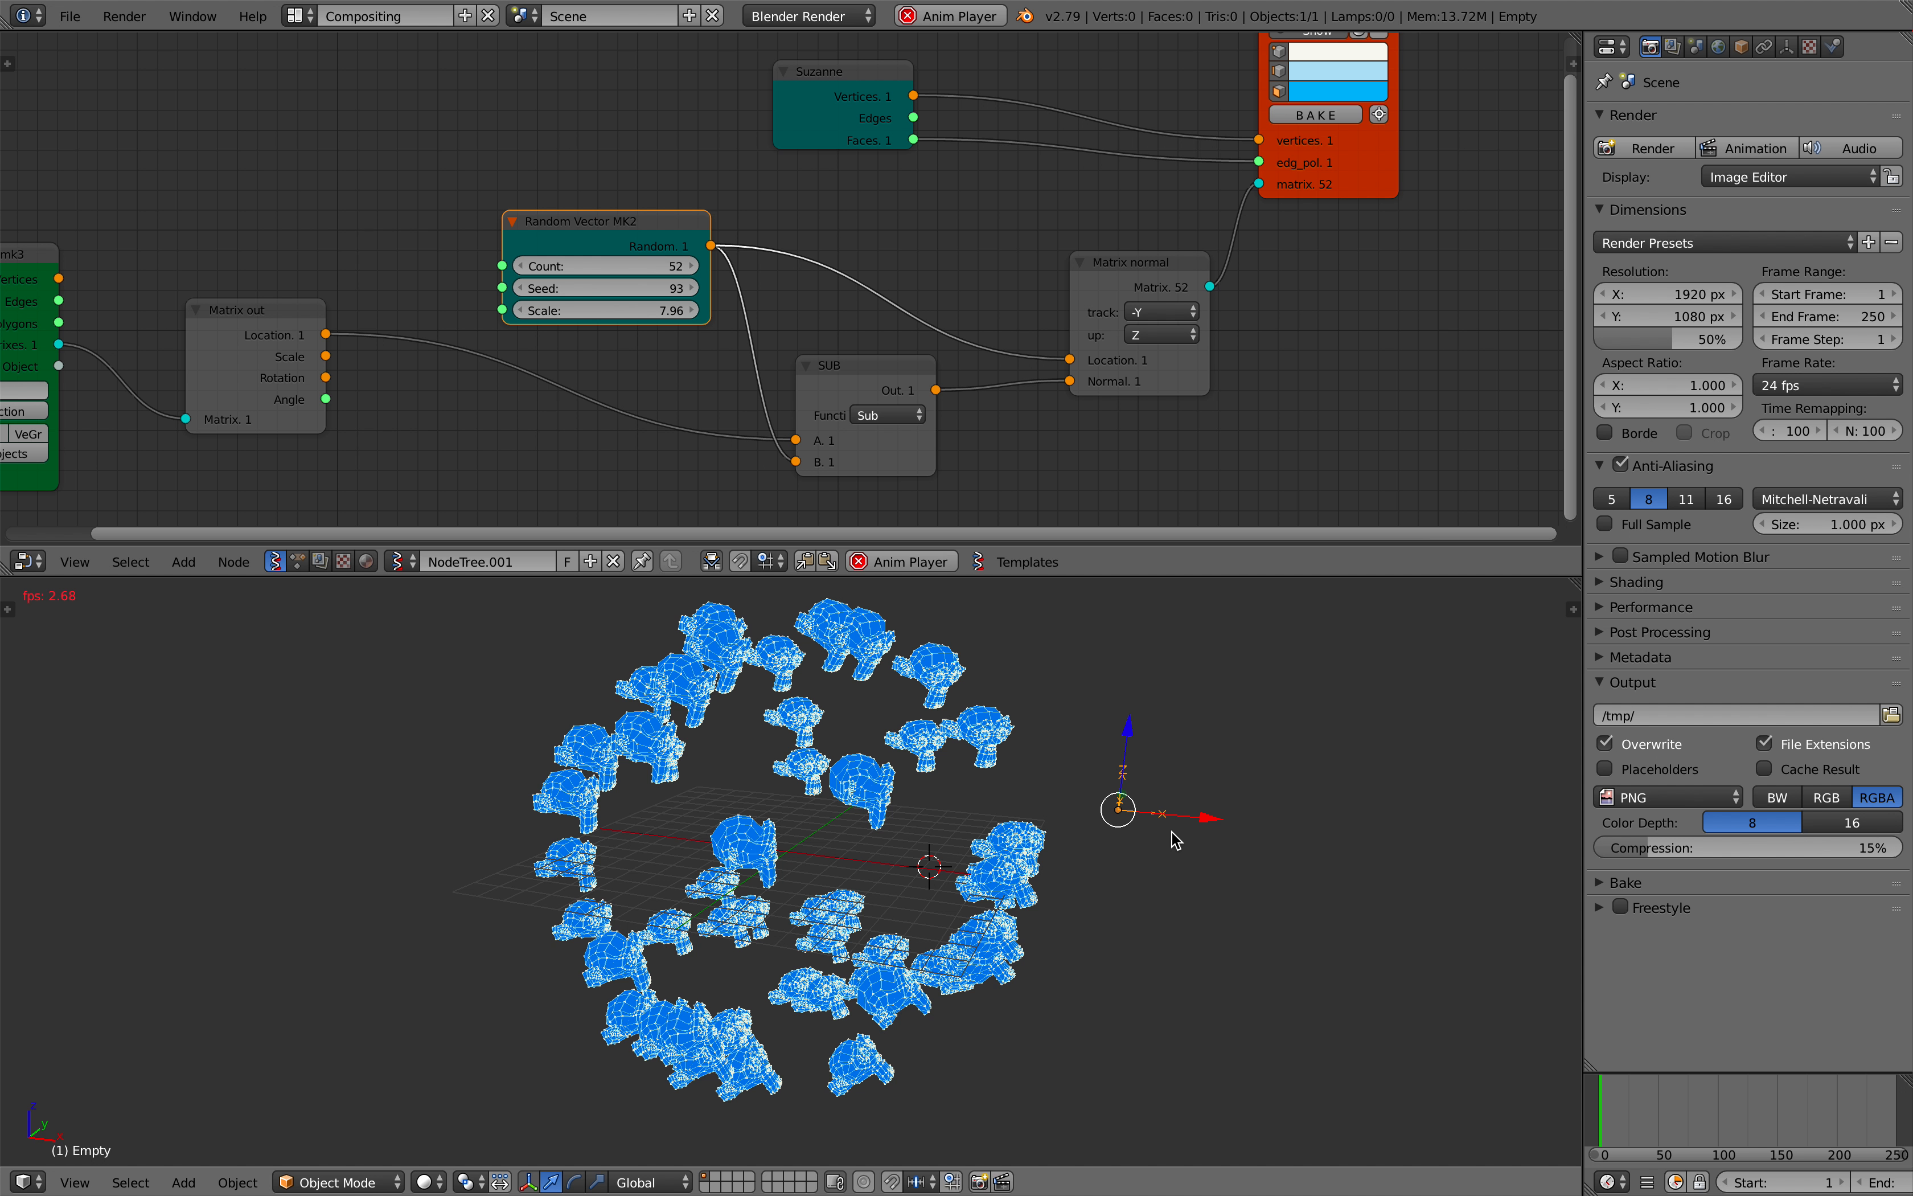
{"action": "key", "text": "Escape"}
{"action": "key", "text": "ctrl+s"}
{"action": "left_click", "coordinate": [1172, 838]}
Step: Move the Viewer Draw and Suzanne nodes further right to space out the node layout
{"action": "middle_click_drag", "start_coordinate": [1097, 239], "coordinate": [918, 284]}
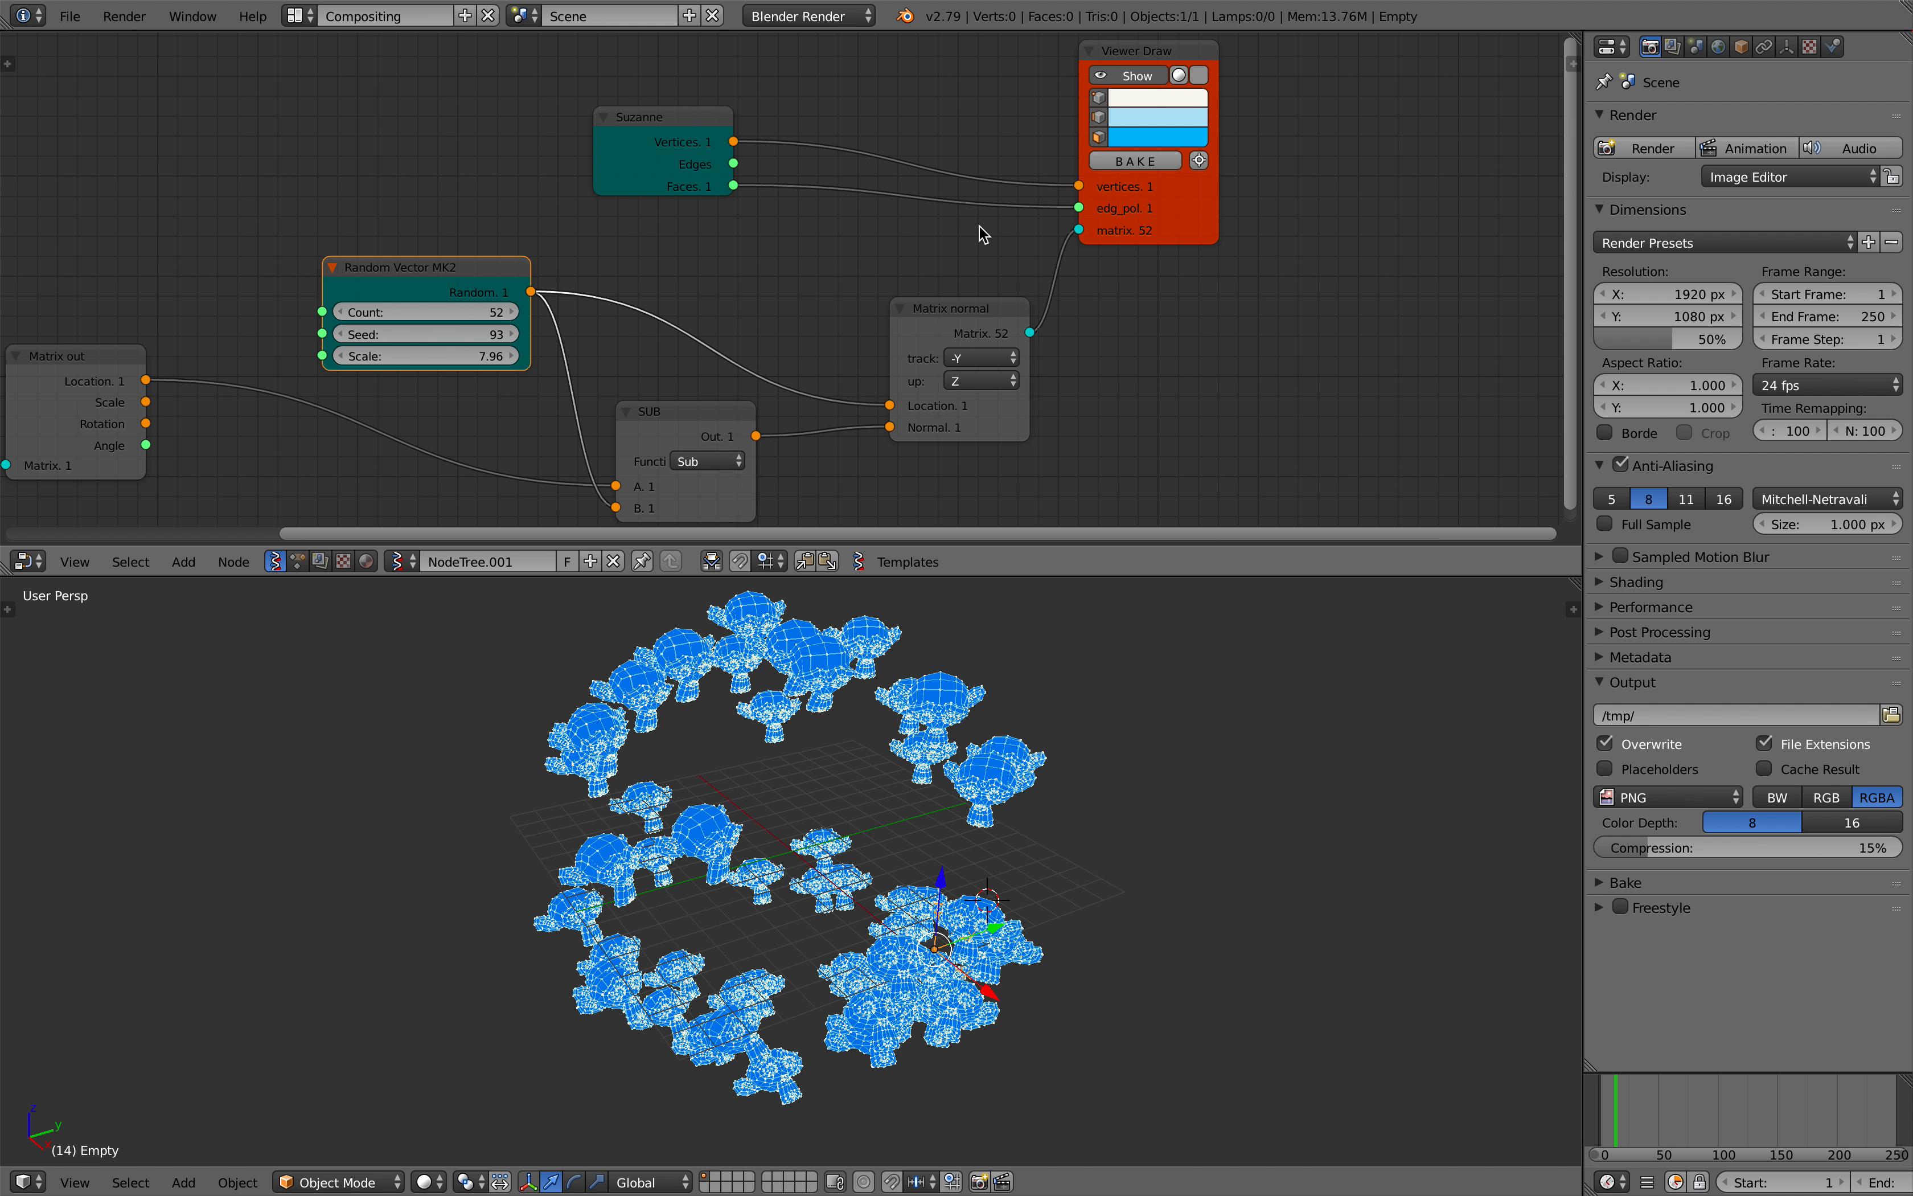
{"action": "left_click_drag", "start_coordinate": [1105, 189], "coordinate": [1205, 180]}
{"action": "middle_click_drag", "start_coordinate": [1202, 239], "coordinate": [1205, 263]}
{"action": "left_click_drag", "start_coordinate": [705, 163], "coordinate": [844, 178]}
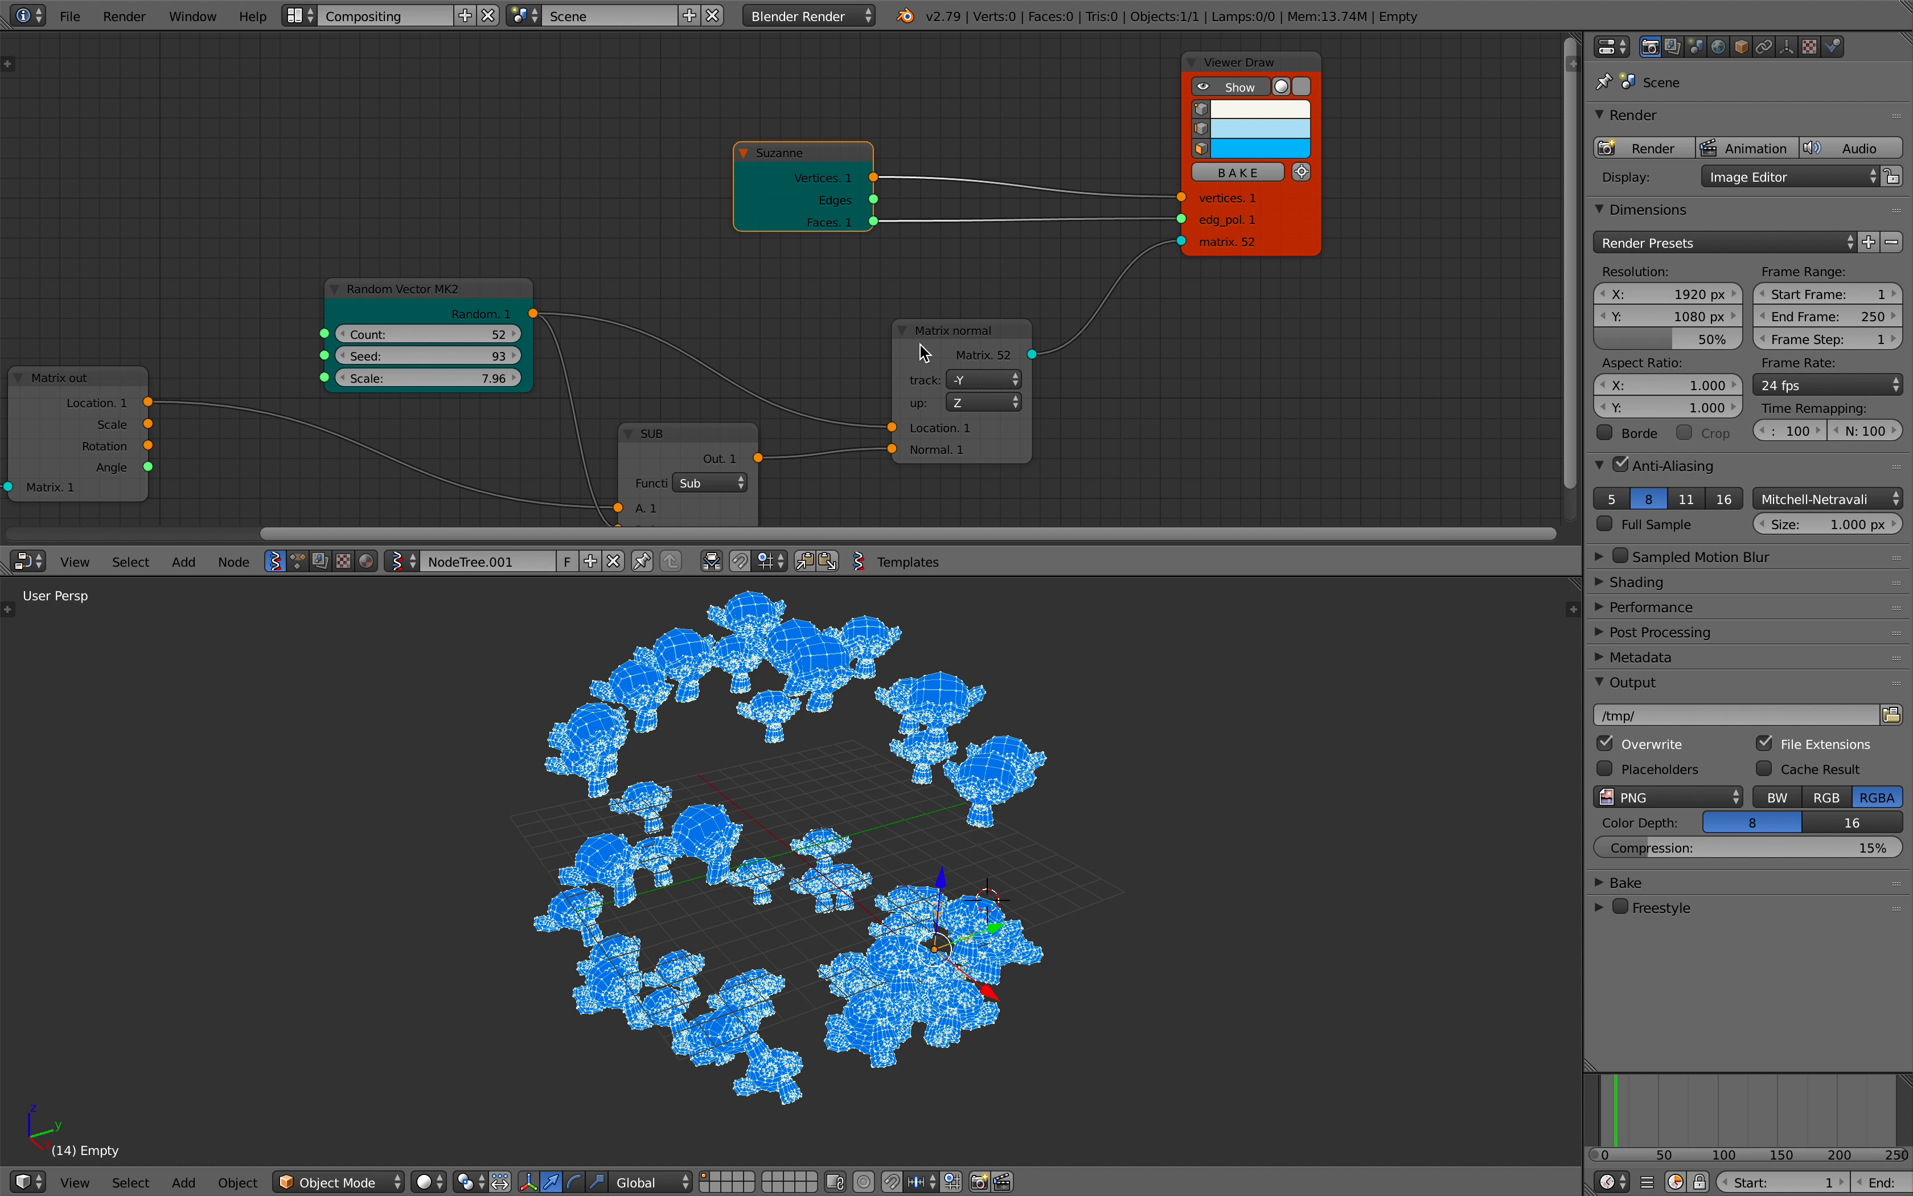
Step: Set the Count of Random Vector MK2 to 4 and save the file
{"action": "middle_click_drag", "start_coordinate": [919, 350], "coordinate": [1093, 303]}
{"action": "double_click", "coordinate": [612, 295]}
{"action": "type", "text": "4"}
{"action": "key", "text": "Return"}
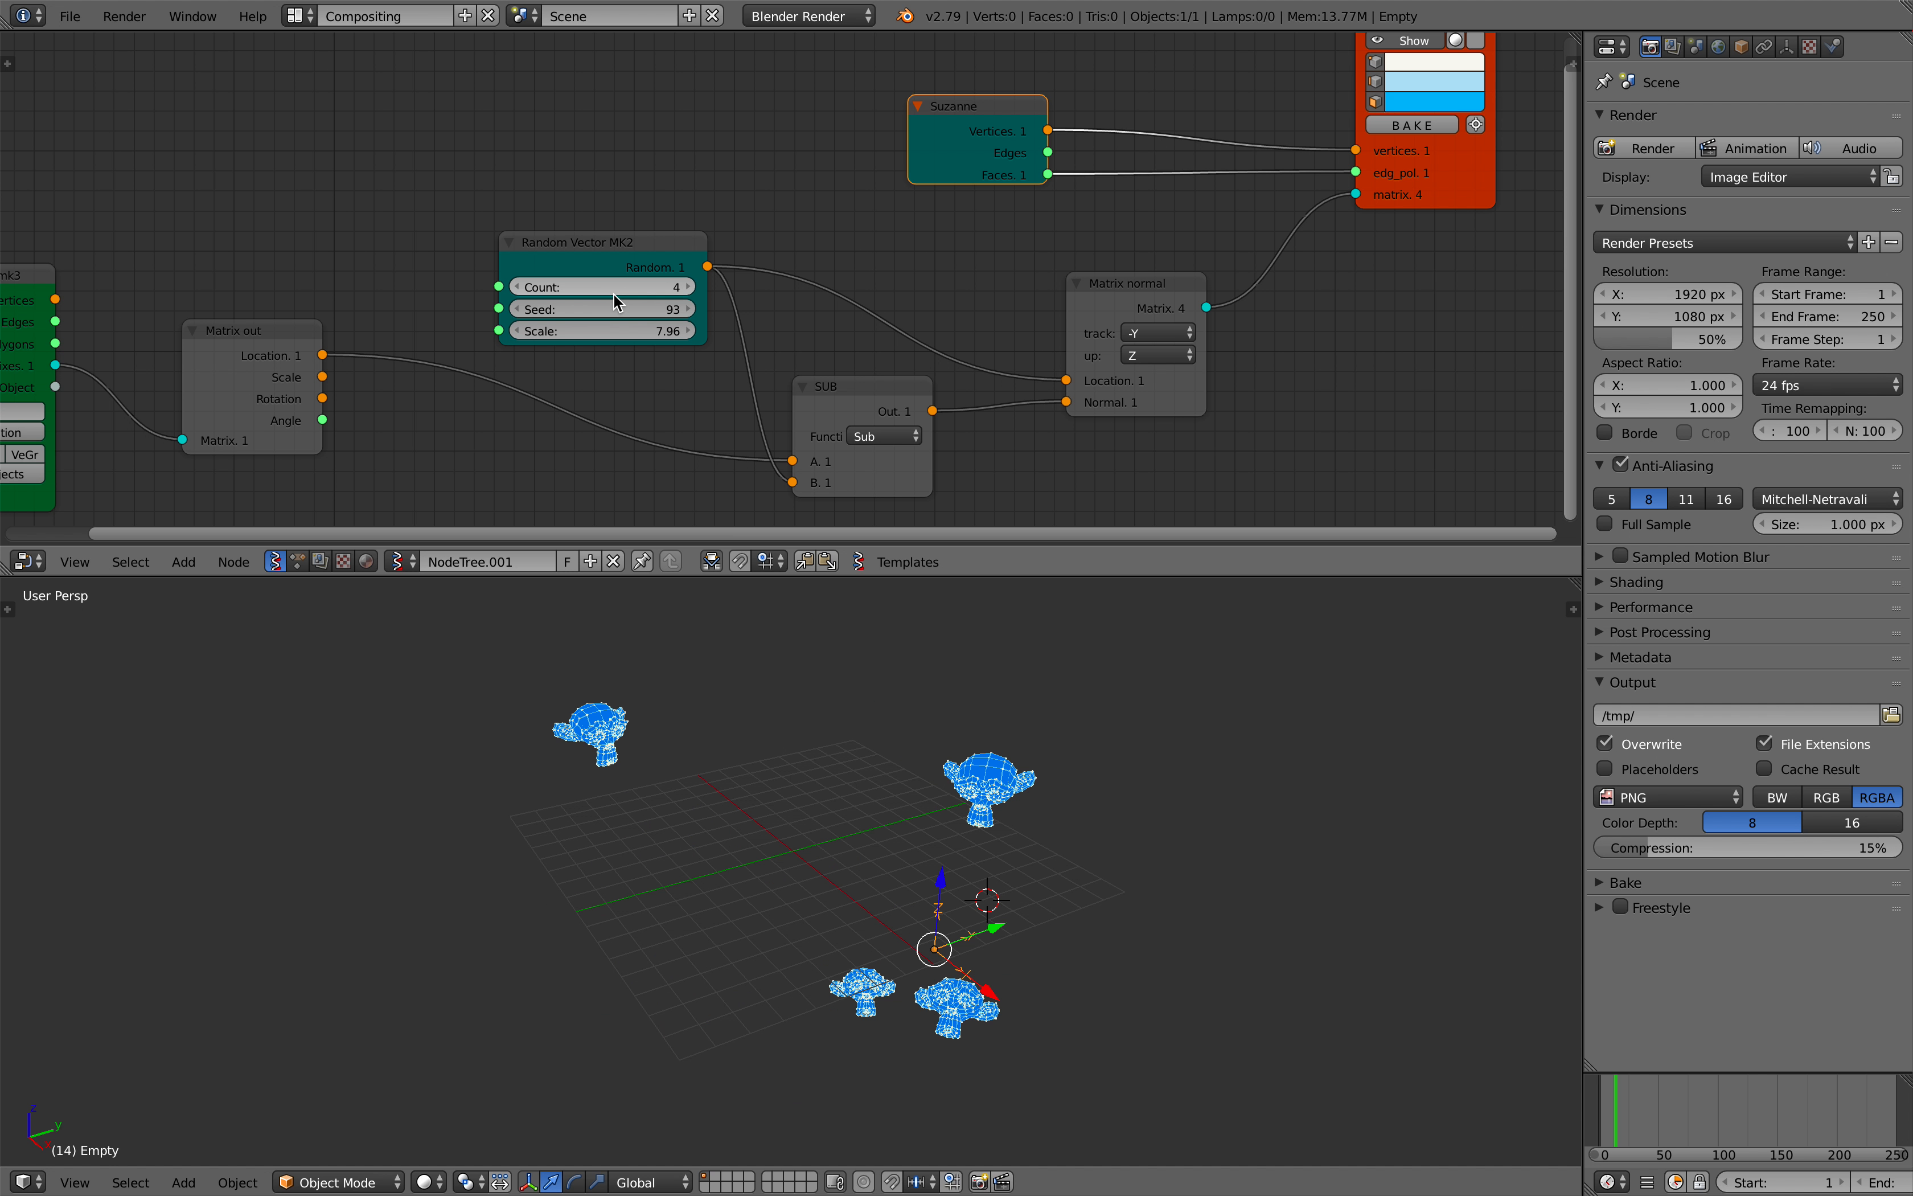
{"action": "middle_click_drag", "start_coordinate": [998, 687], "coordinate": [919, 673]}
{"action": "middle_click_drag", "start_coordinate": [1038, 359], "coordinate": [881, 395]}
{"action": "key", "text": "ctrl+s"}
{"action": "left_click", "coordinate": [882, 396]}
Step: Move the Suzanne node further left, away from Viewer Draw, to free space for another node
{"action": "left_click_drag", "start_coordinate": [833, 159], "coordinate": [873, 116]}
{"action": "middle_click_drag", "start_coordinate": [874, 120], "coordinate": [819, 252]}
{"action": "middle_click_drag", "start_coordinate": [862, 833], "coordinate": [906, 829]}
{"action": "middle_click_drag", "start_coordinate": [891, 904], "coordinate": [885, 783]}
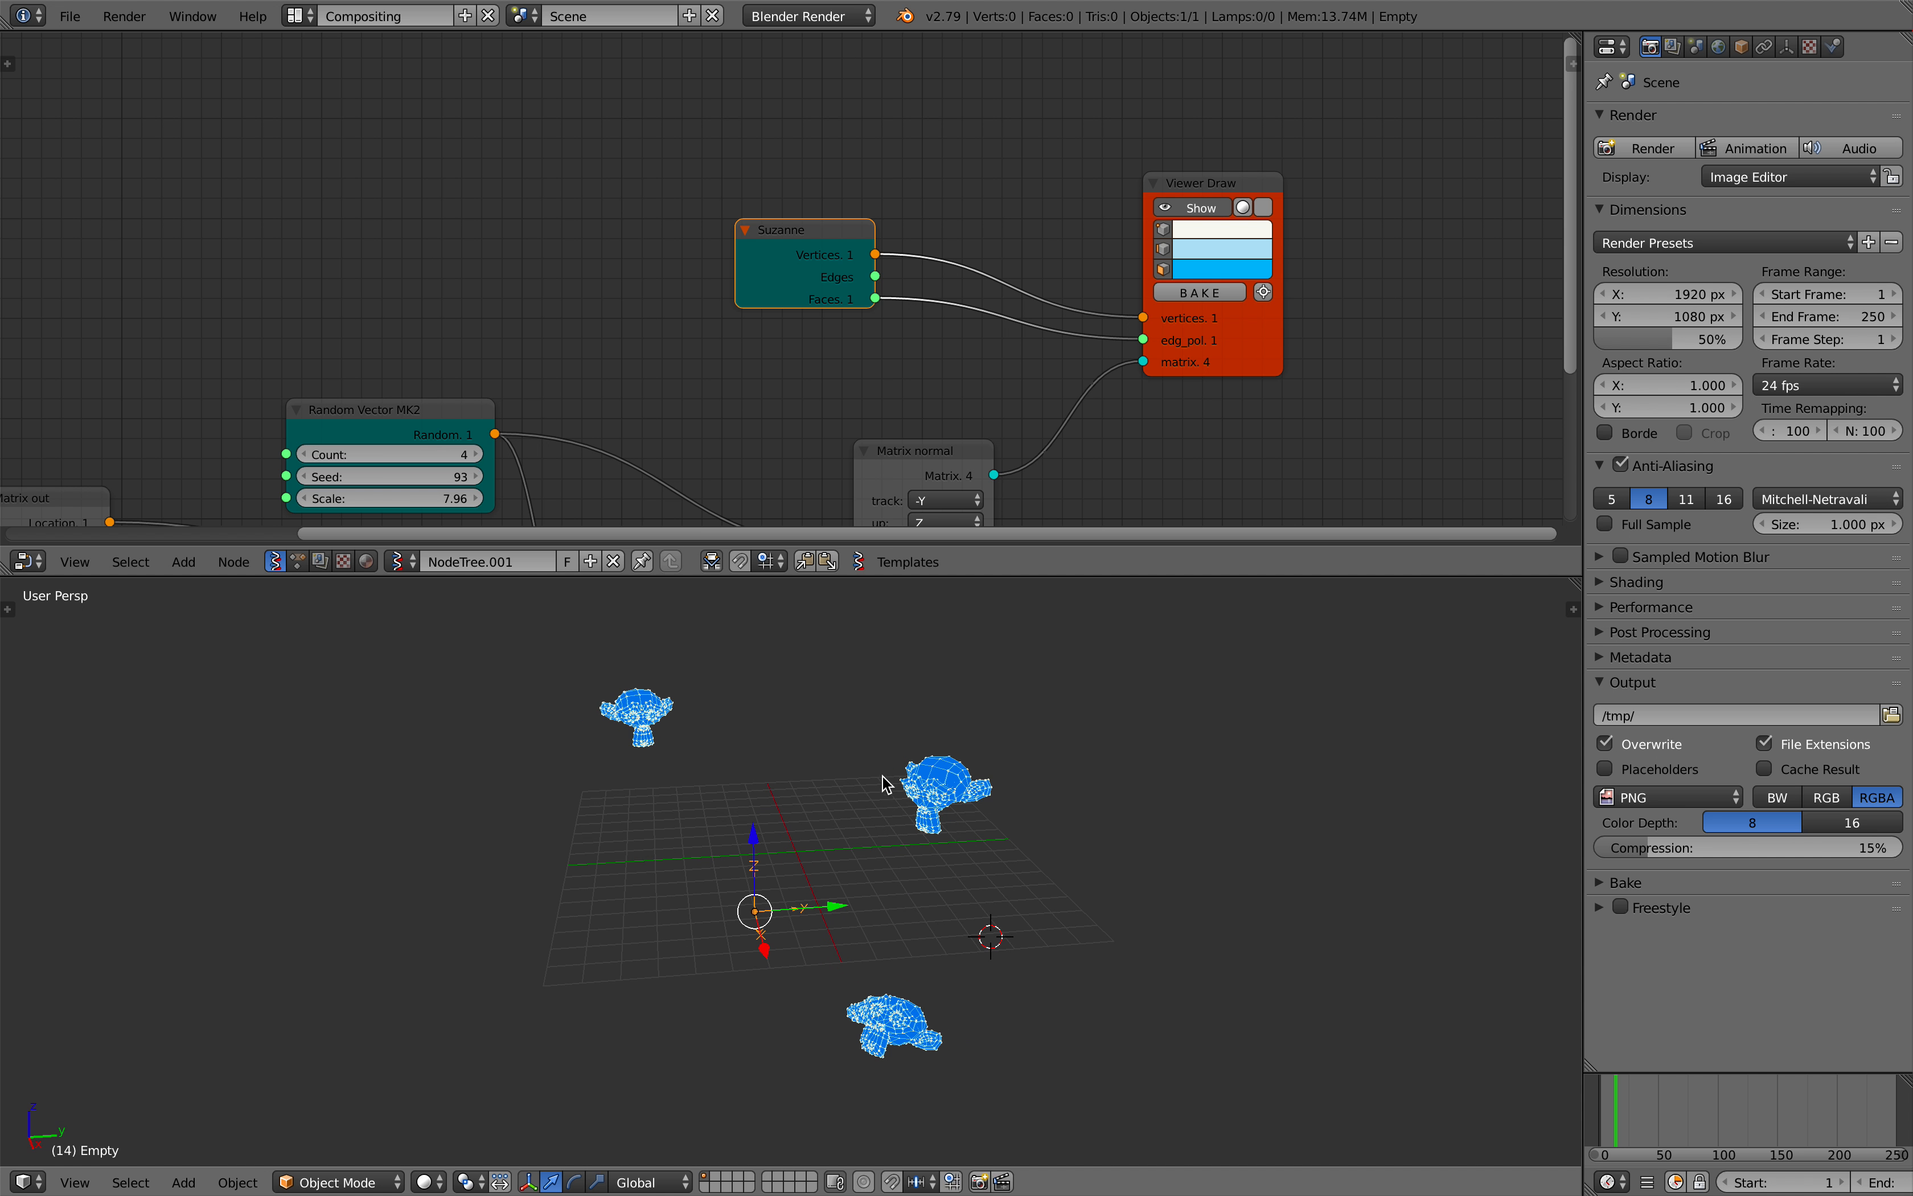
{"action": "left_click_drag", "start_coordinate": [807, 230], "coordinate": [661, 212]}
{"action": "scroll", "coordinate": [870, 276], "scroll_direction": "up", "scroll_amount": 3}
{"action": "middle_click_drag", "start_coordinate": [869, 277], "coordinate": [770, 370]}
Step: Add an NGon node and link its Vertices and Polygons to Viewer Draw's vertices and edg_pol inputs, replacing the Suzanne links
{"action": "key", "text": "shift+a"}
{"action": "left_click", "coordinate": [968, 252]}
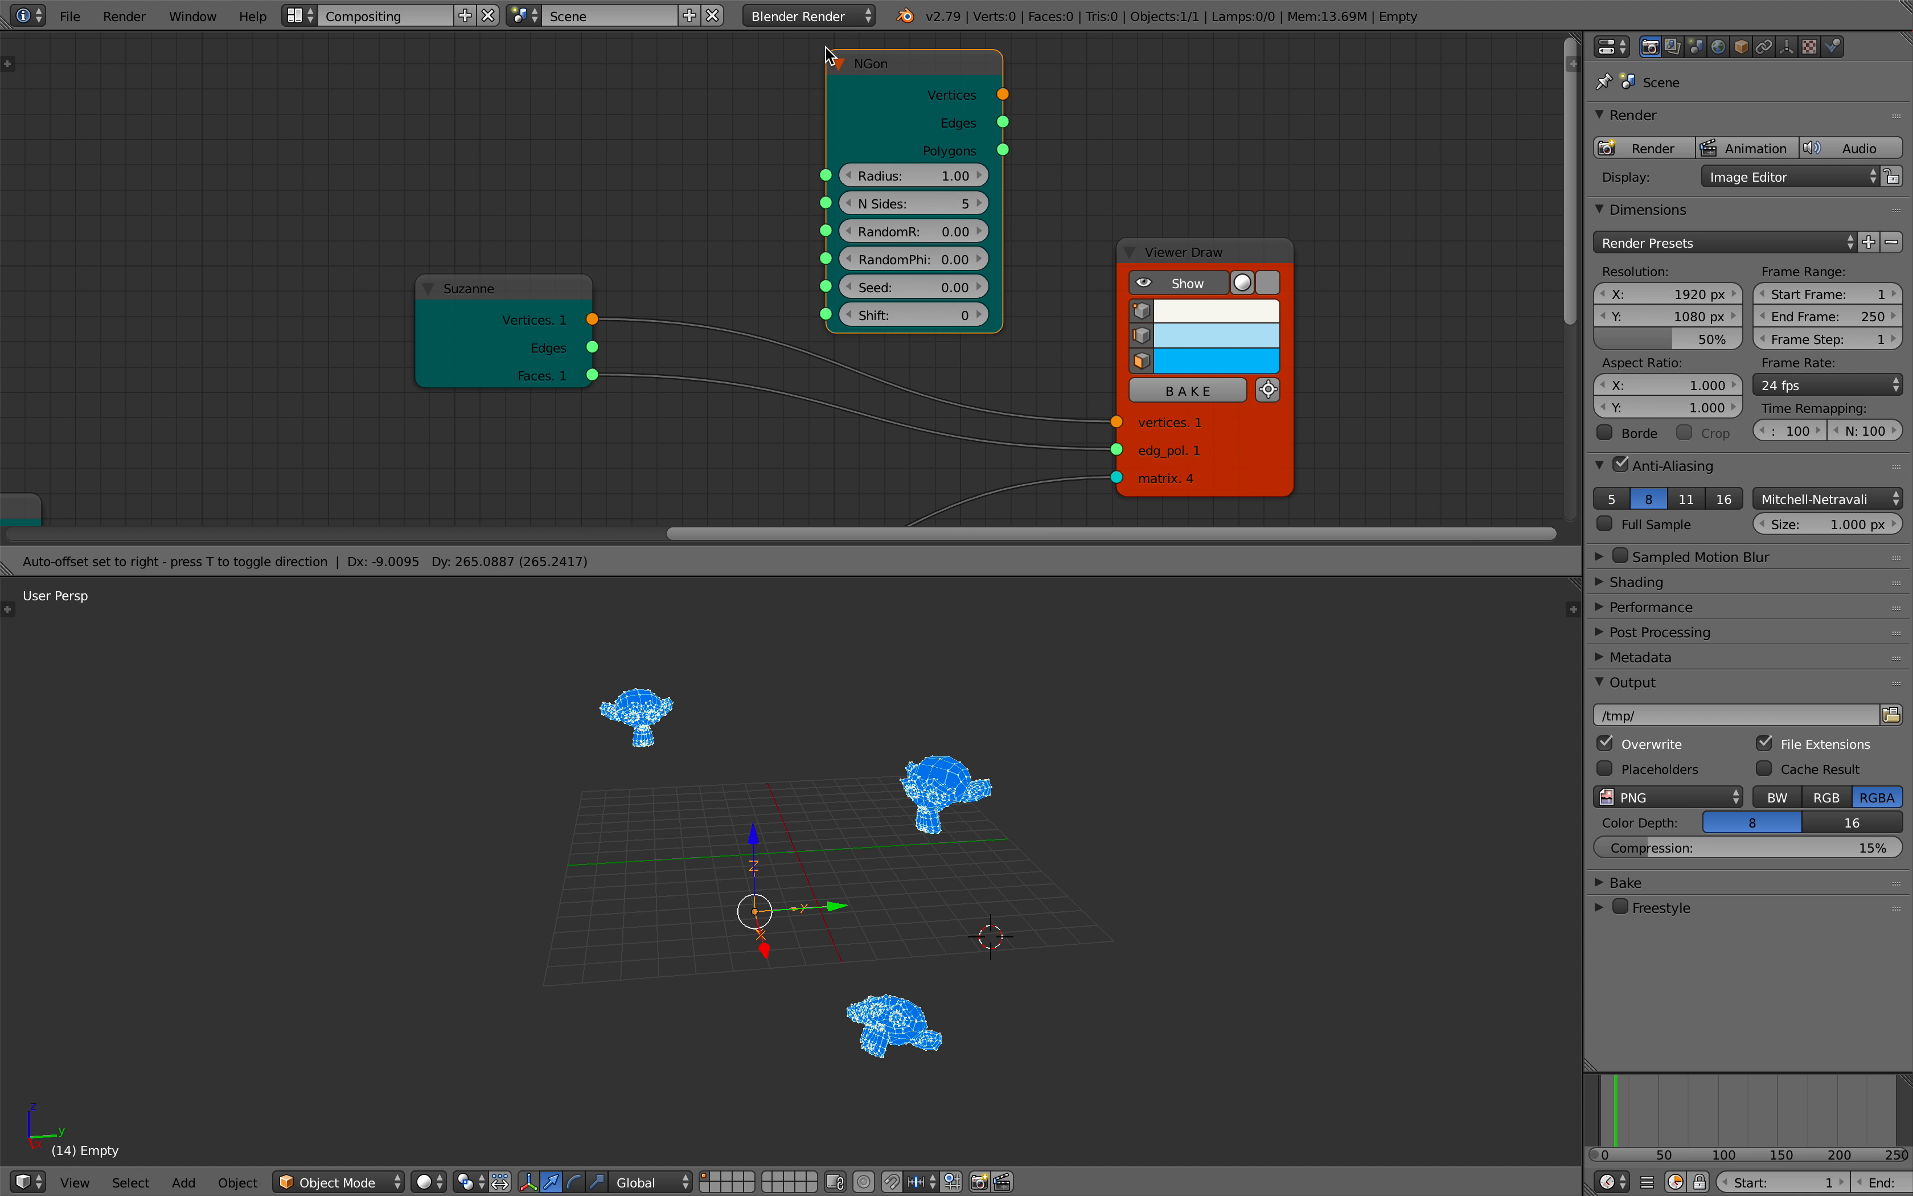
{"action": "left_click", "coordinate": [965, 80]}
{"action": "left_click_drag", "start_coordinate": [1002, 92], "coordinate": [1032, 204]}
{"action": "left_click_drag", "start_coordinate": [1099, 405], "coordinate": [1116, 422]}
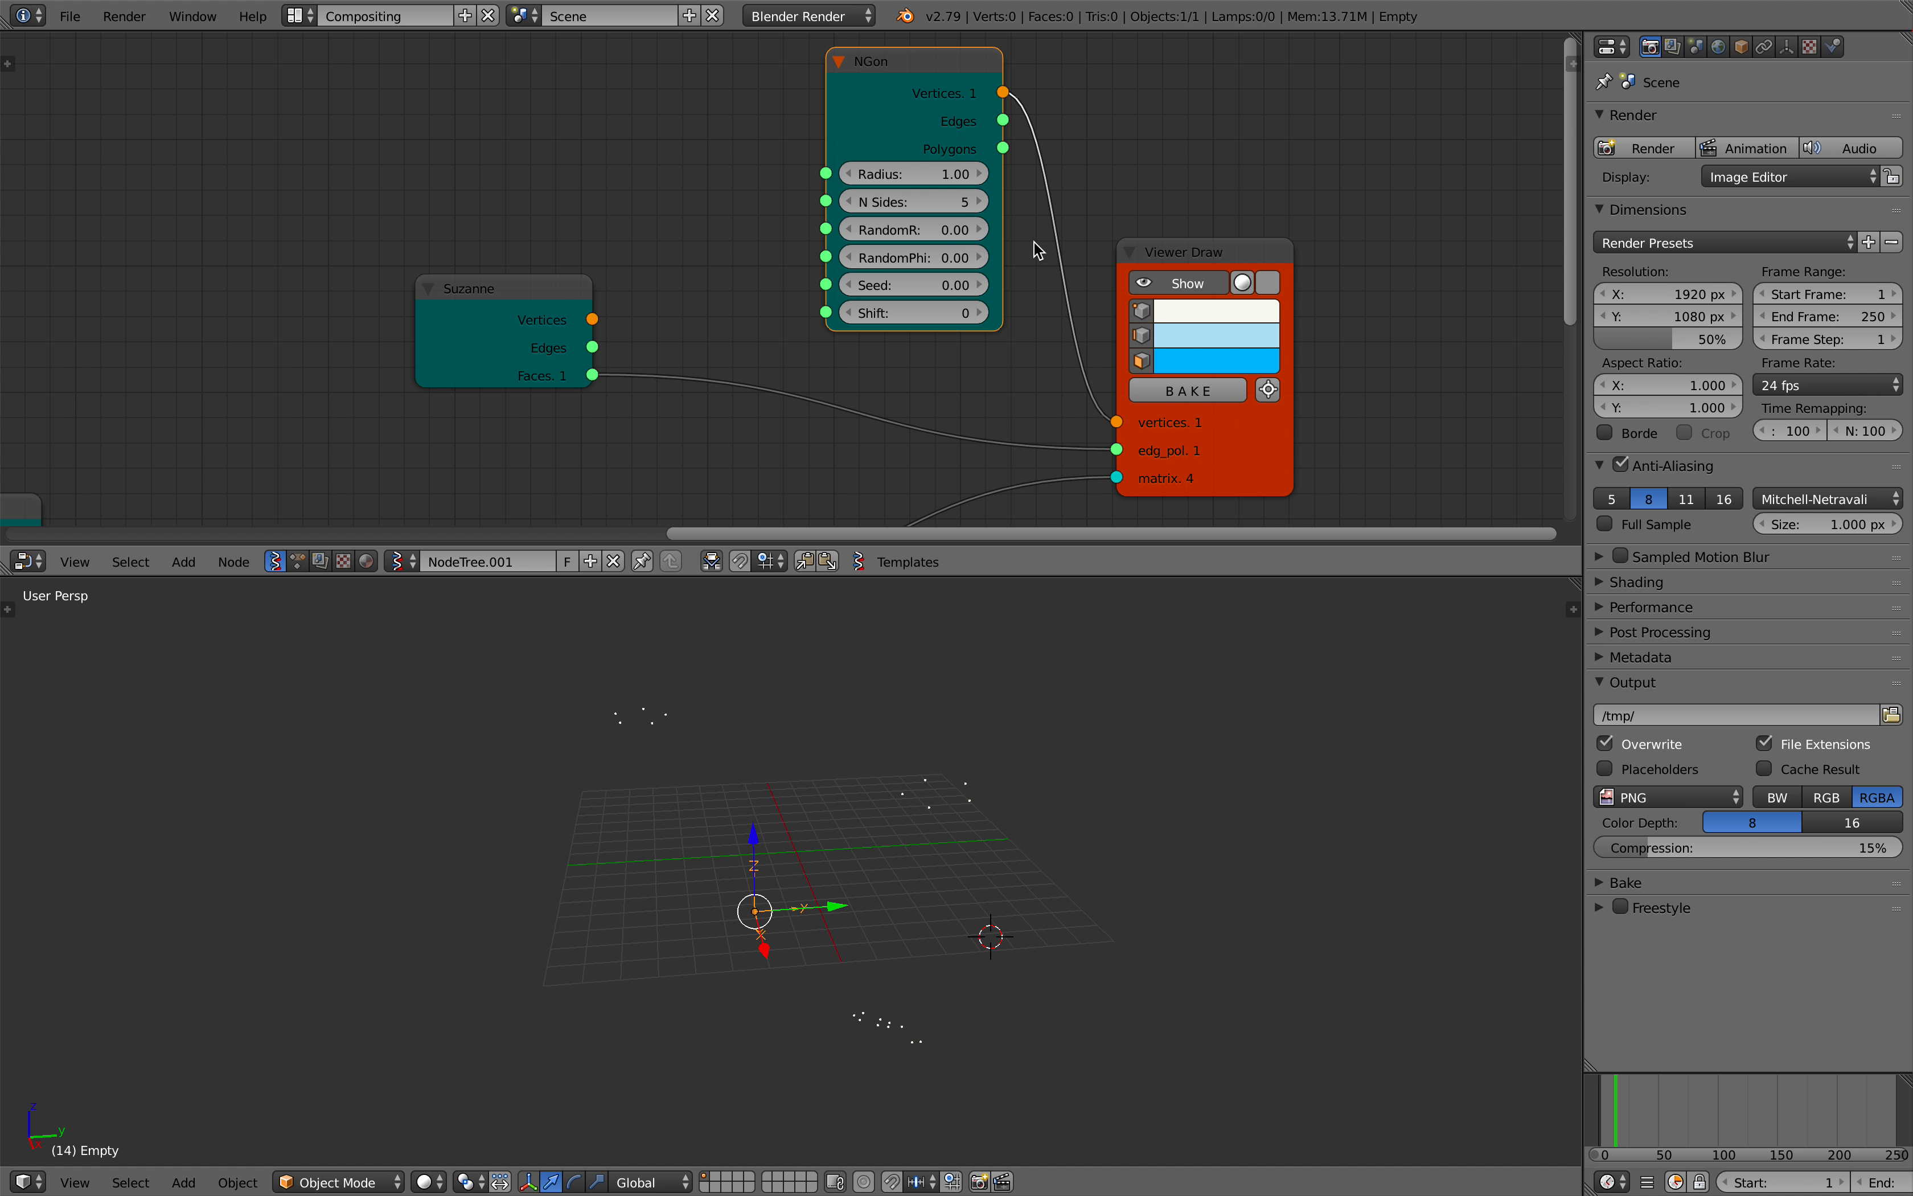
{"action": "left_click_drag", "start_coordinate": [1003, 148], "coordinate": [1032, 248]}
{"action": "left_click_drag", "start_coordinate": [1115, 449], "coordinate": [1116, 449]}
{"action": "middle_click_drag", "start_coordinate": [1046, 619], "coordinate": [617, 736]}
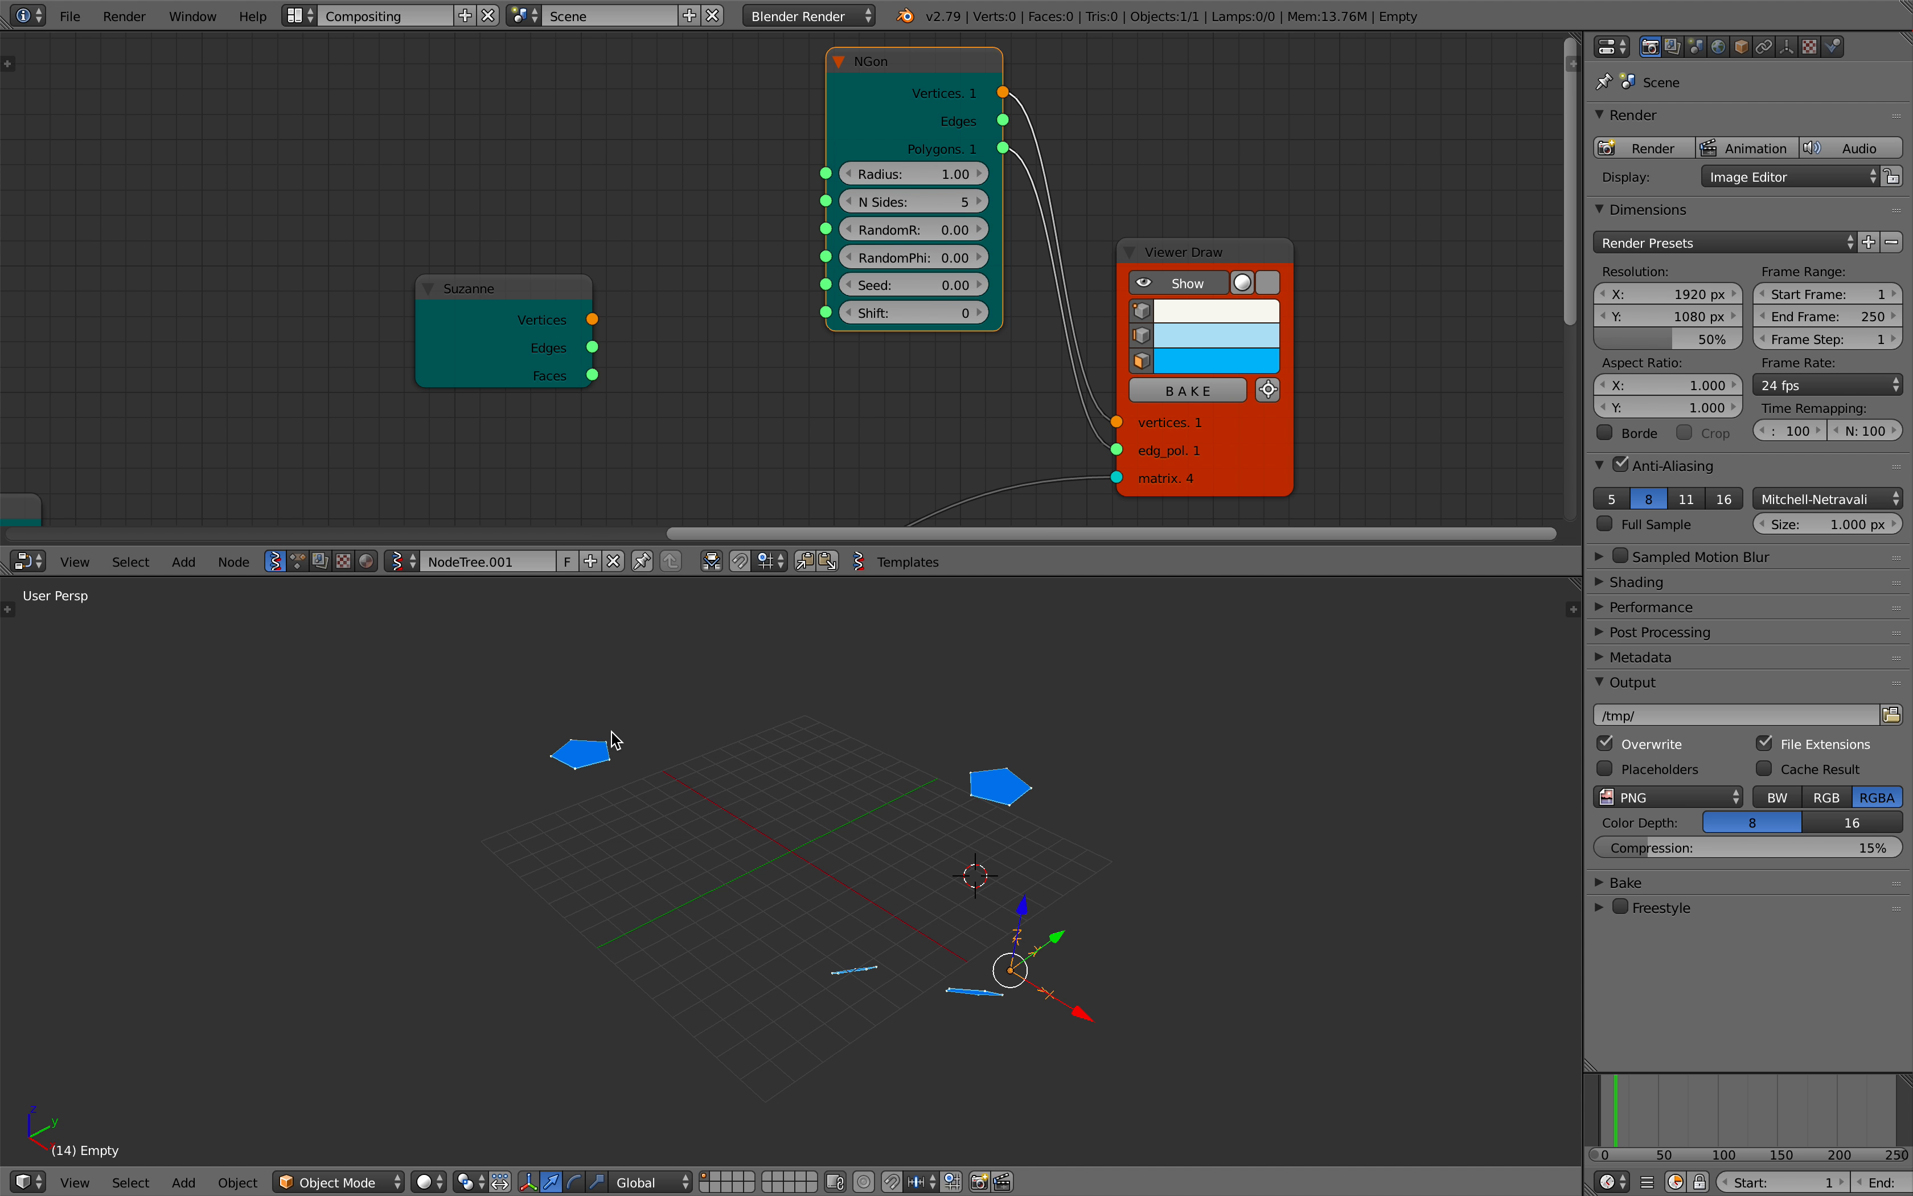
Step: Set the N Sides value of the NGon node to 3
{"action": "middle_click_drag", "start_coordinate": [952, 756], "coordinate": [917, 649]}
{"action": "left_click", "coordinate": [851, 201]}
{"action": "left_click", "coordinate": [851, 202]}
{"action": "scroll", "coordinate": [998, 378], "scroll_direction": "down", "scroll_amount": 2}
Step: Add a Viewer BMesh node below Viewer Draw and link Matrix normal's Matrix output to its matrix input
{"action": "left_click_drag", "start_coordinate": [995, 370], "coordinate": [1199, 303]}
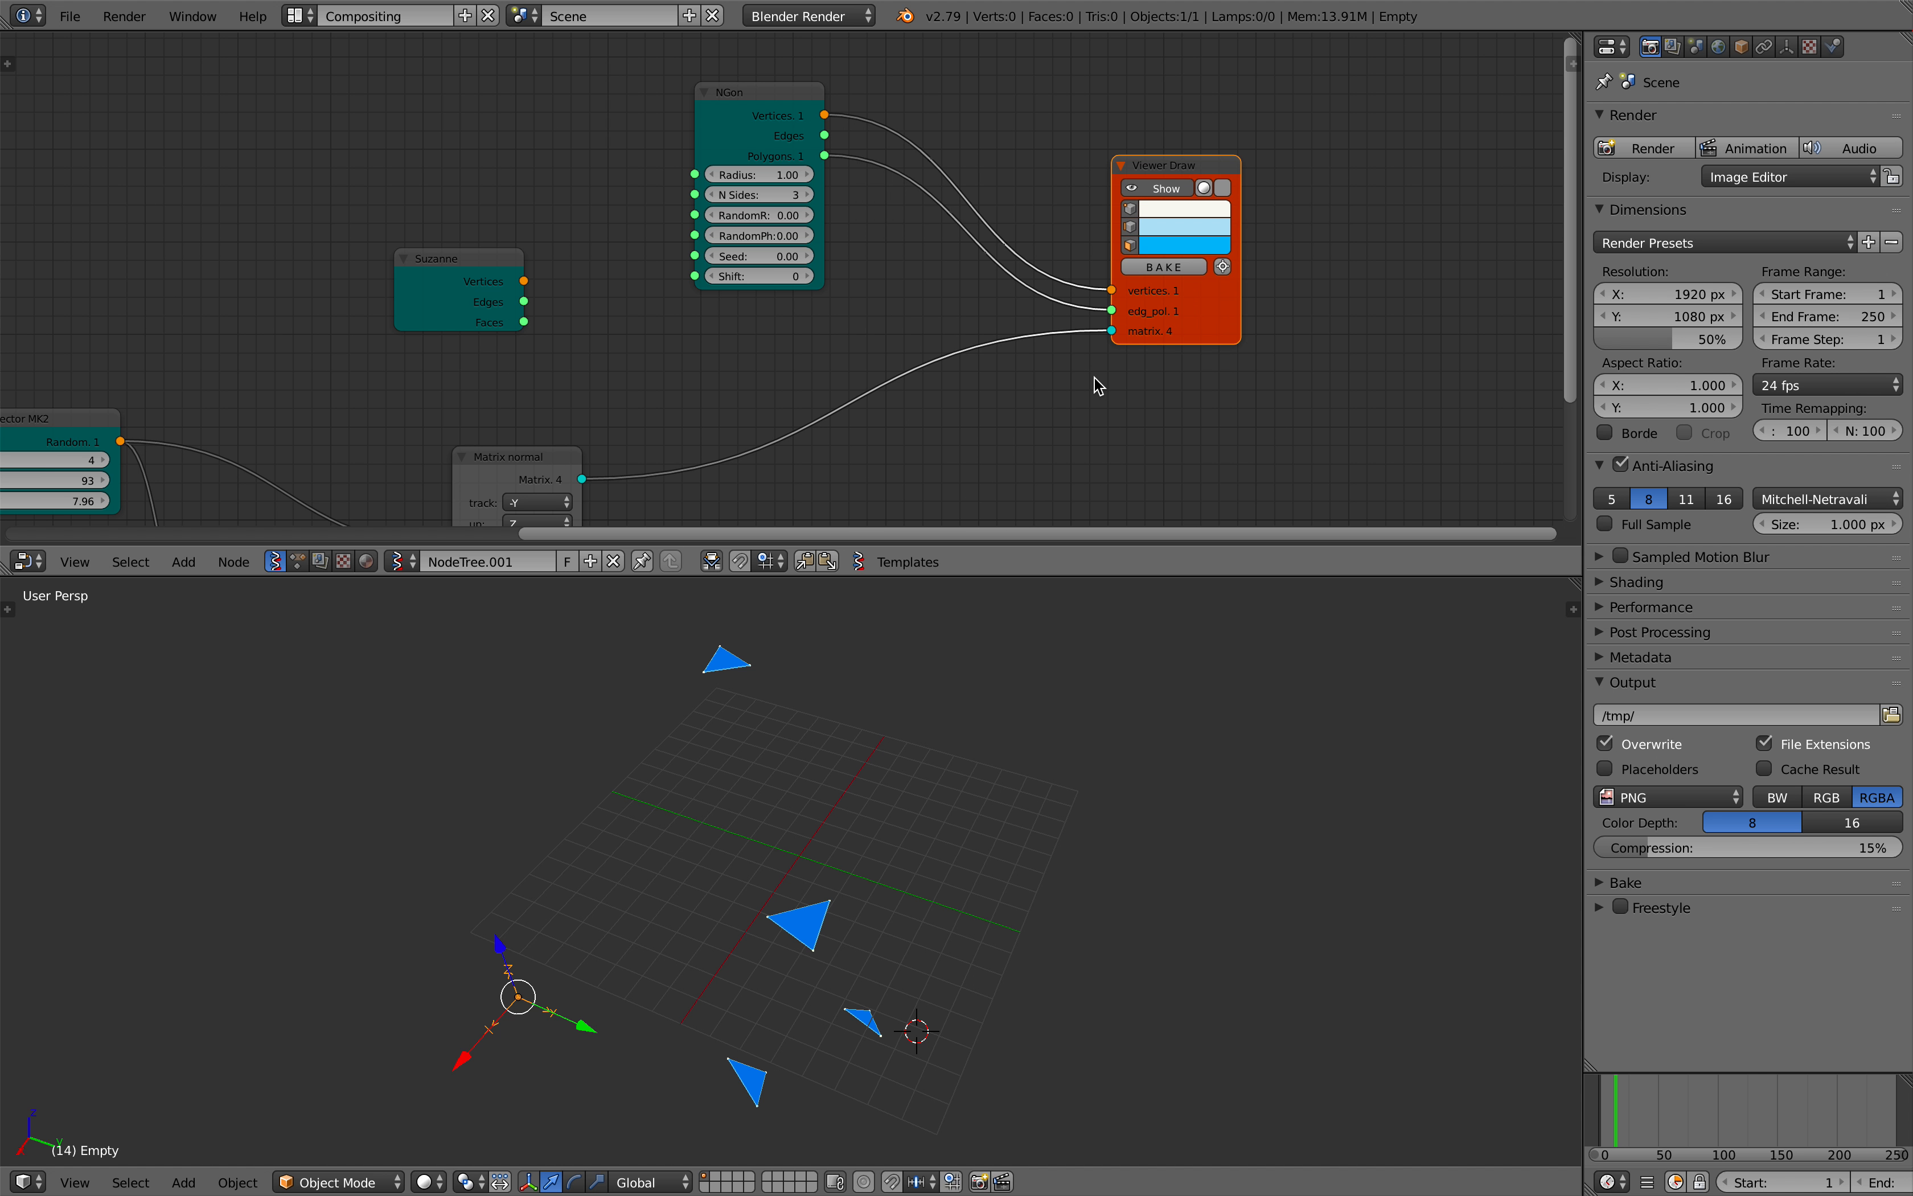
{"action": "key", "text": "alt+space"}
{"action": "type", "text": "bme"}
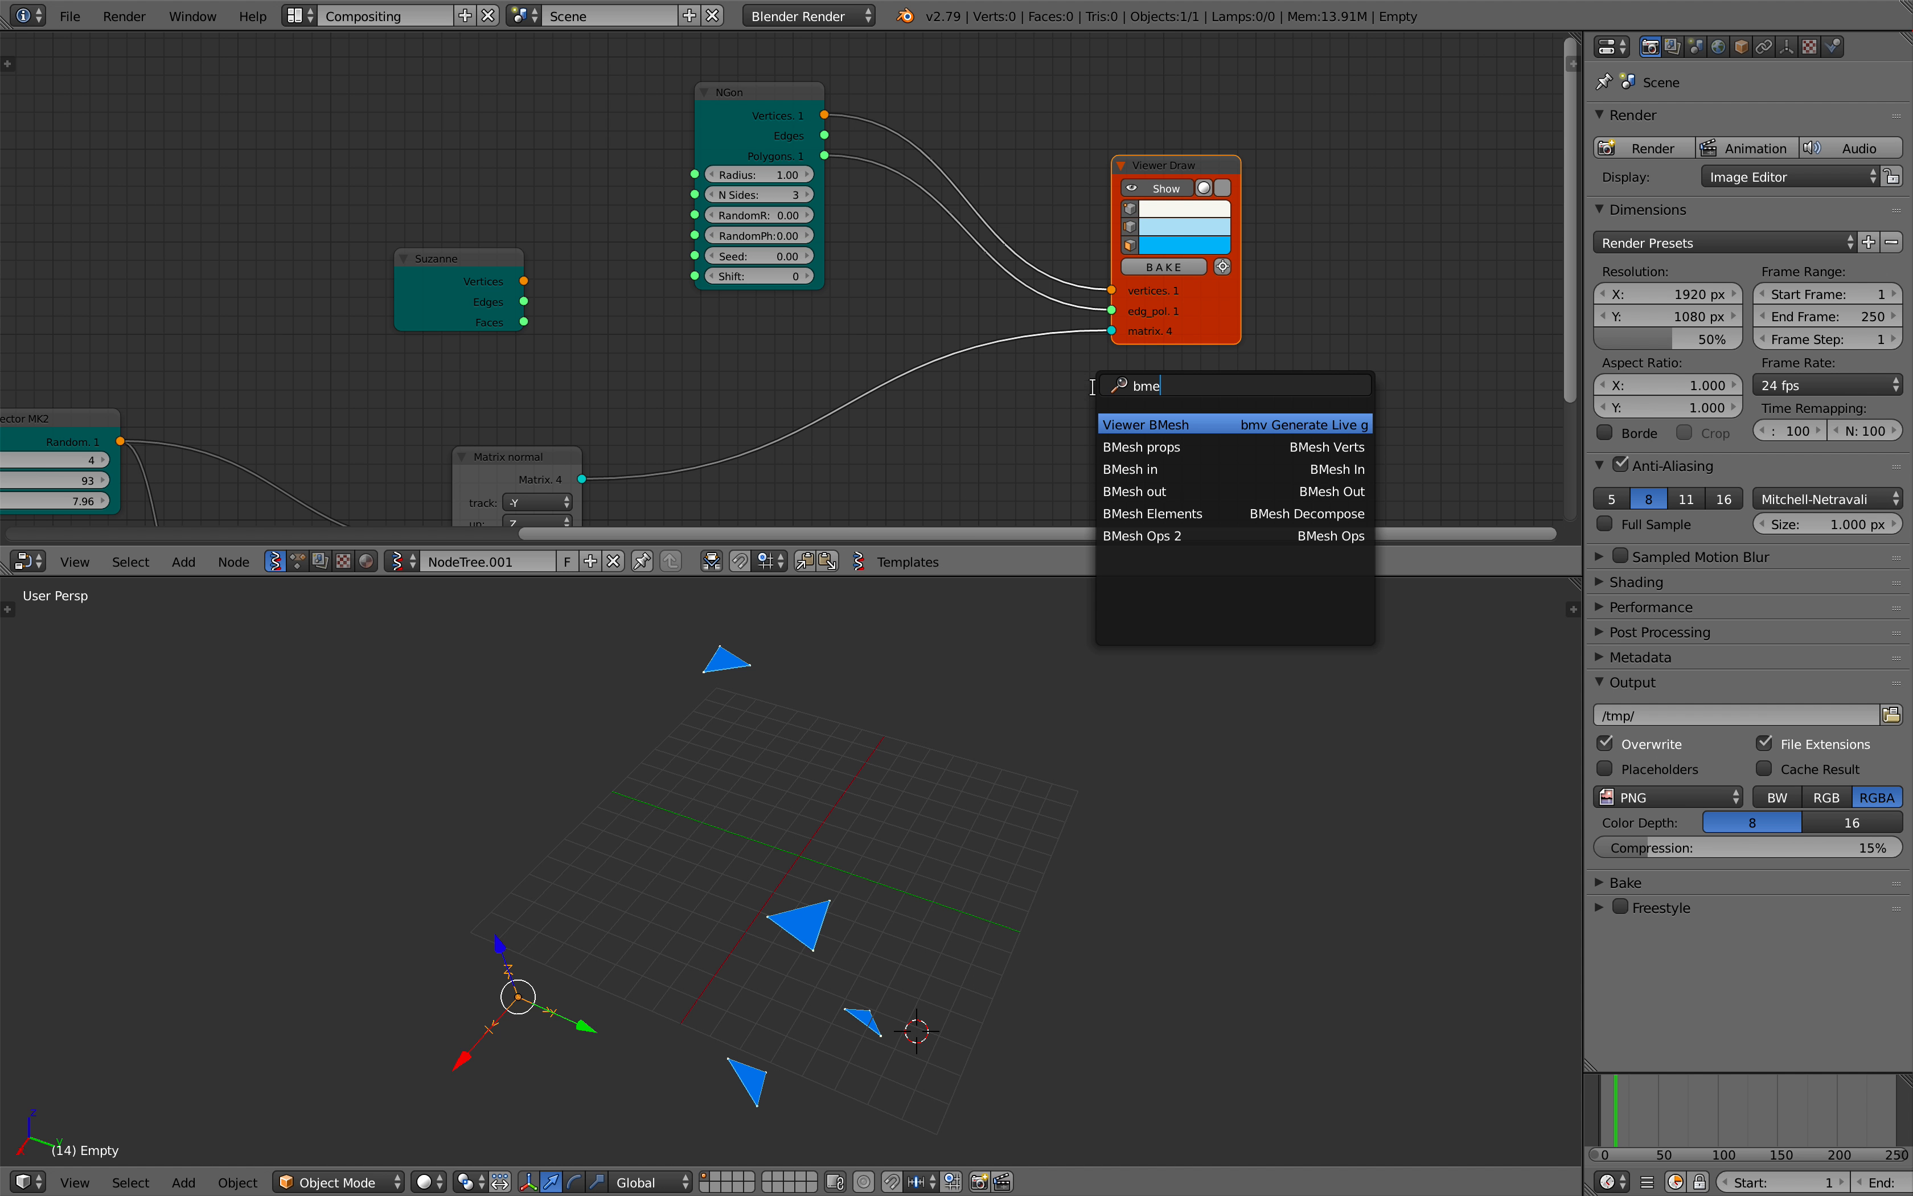
{"action": "key", "text": "Return"}
{"action": "scroll", "coordinate": [1125, 425], "scroll_direction": "down", "scroll_amount": 2}
{"action": "middle_click_drag", "start_coordinate": [1127, 419], "coordinate": [1107, 298]}
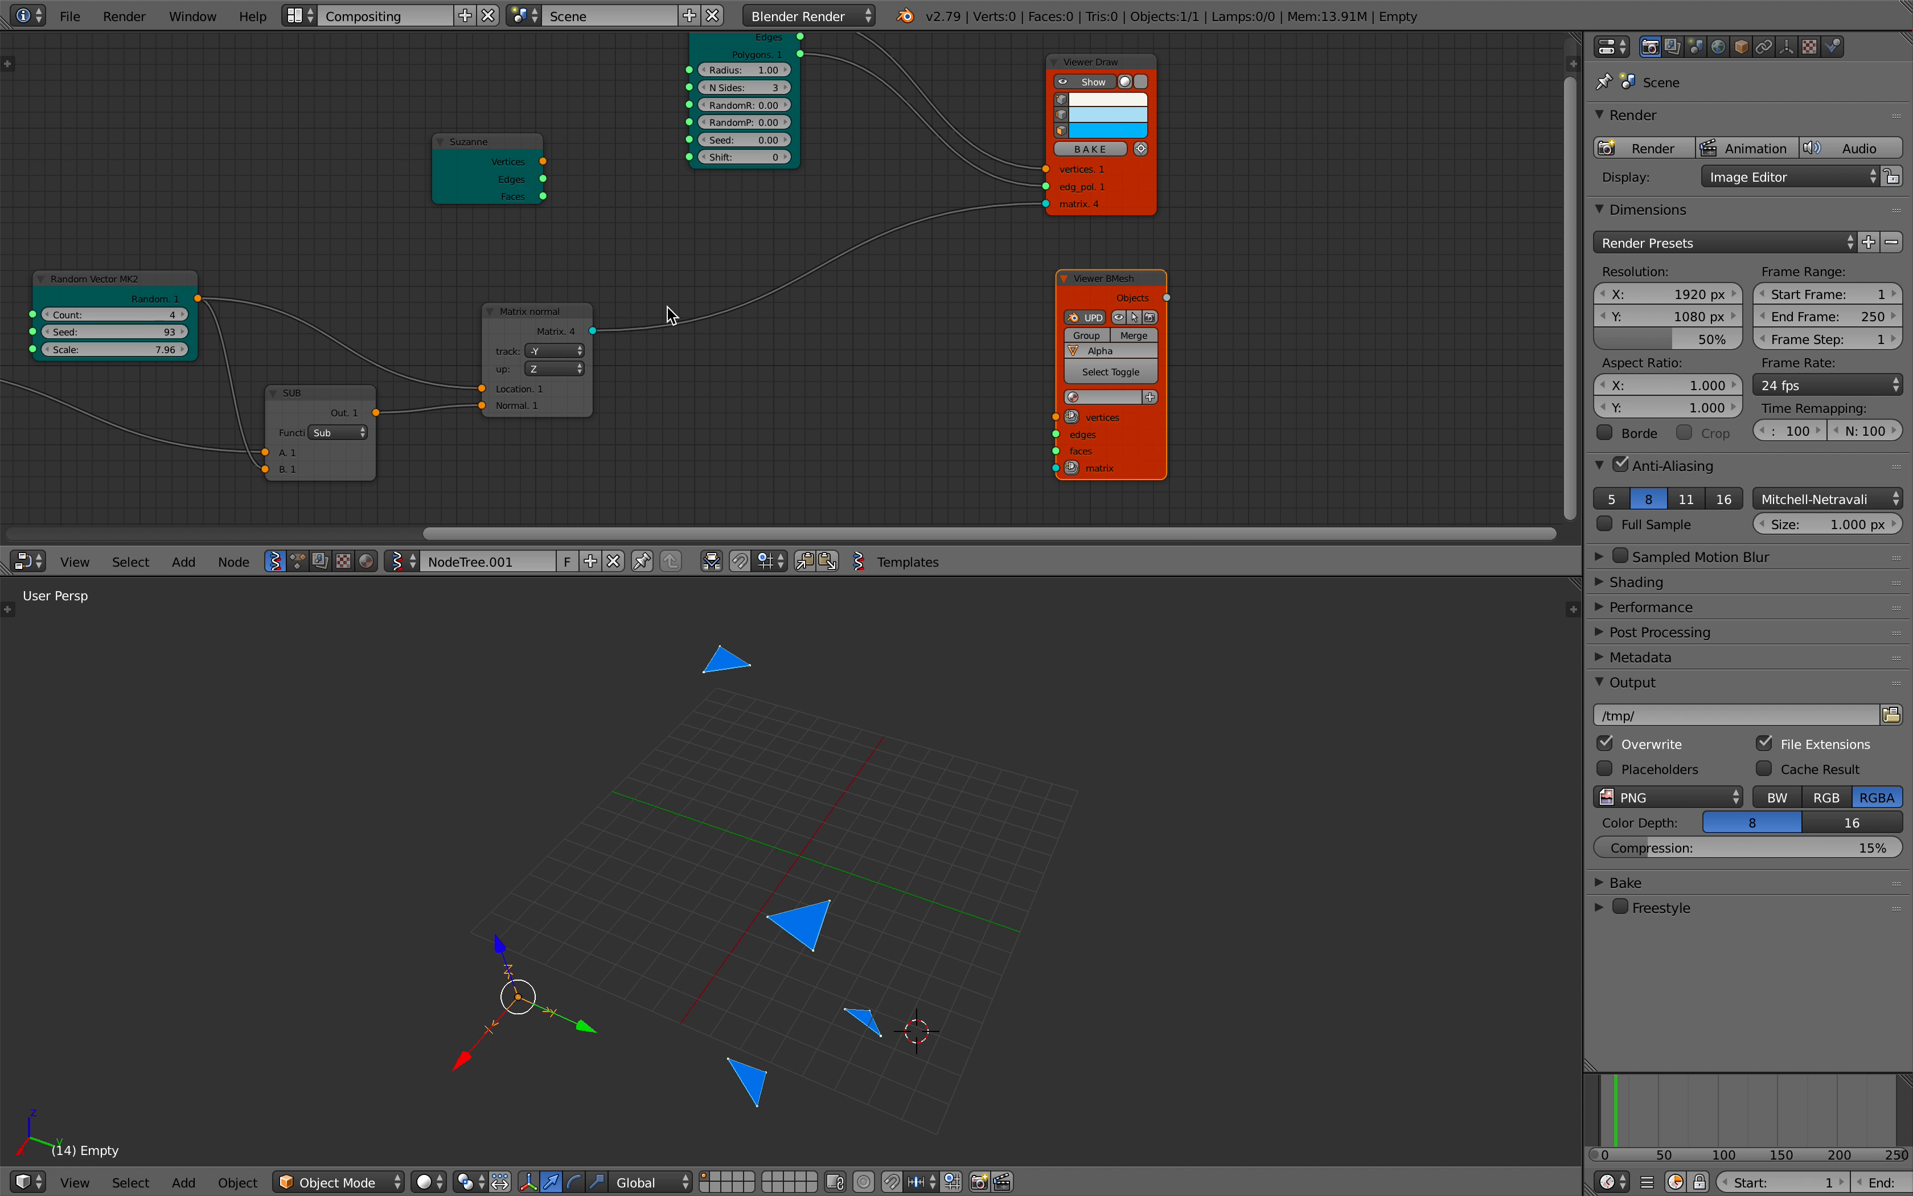
{"action": "left_click_drag", "start_coordinate": [592, 331], "coordinate": [1057, 467]}
{"action": "middle_click_drag", "start_coordinate": [973, 355], "coordinate": [959, 411]}
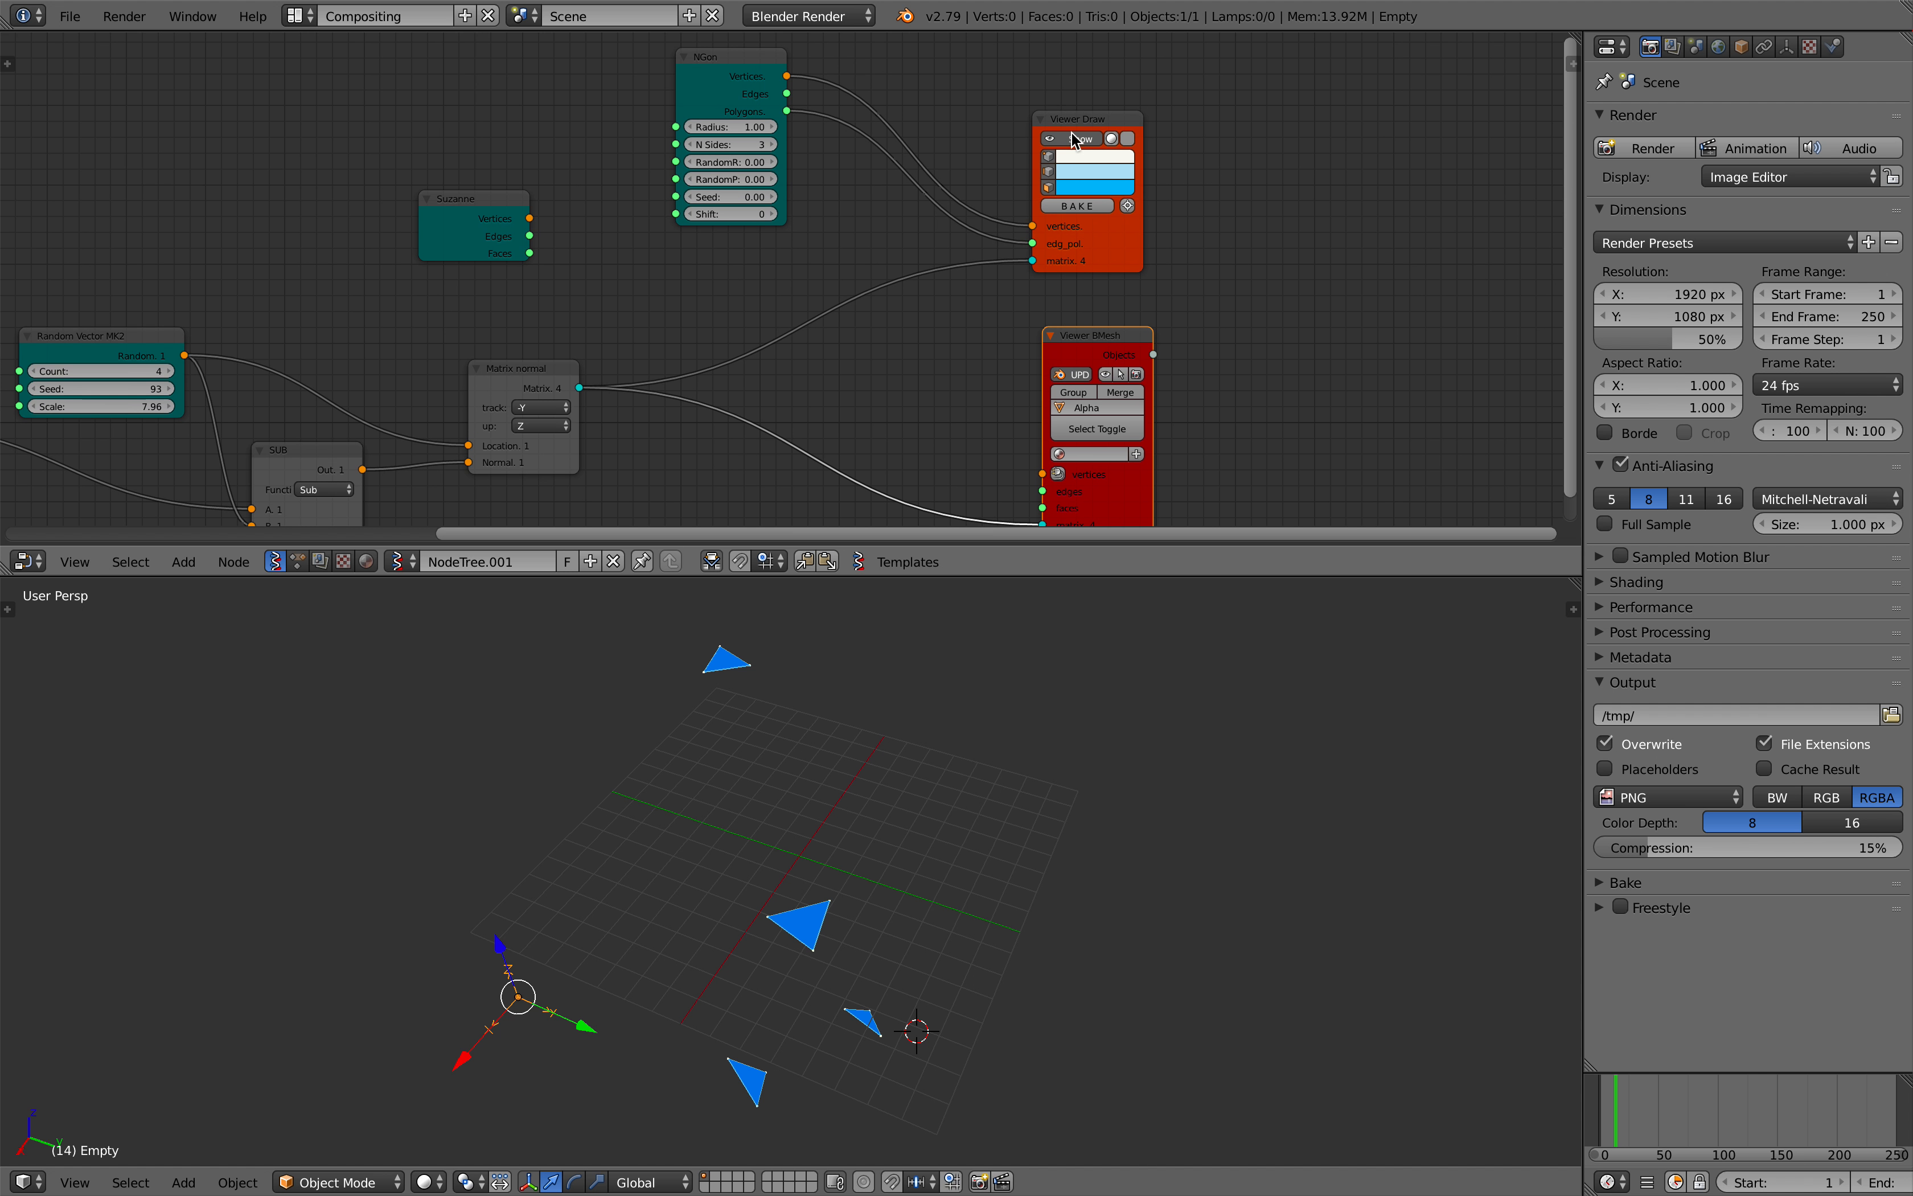
Step: Link the NGon's Vertices and Polygons outputs to the vertices and faces inputs of Viewer BMesh
{"action": "left_click_drag", "start_coordinate": [787, 79], "coordinate": [834, 243]}
{"action": "left_click_drag", "start_coordinate": [851, 75], "coordinate": [1042, 473]}
{"action": "left_click_drag", "start_coordinate": [853, 114], "coordinate": [968, 398]}
{"action": "left_click_drag", "start_coordinate": [1043, 502], "coordinate": [1043, 508]}
Step: Turn on Merge in the Viewer BMesh node so the triangles form one object, and save the file
{"action": "middle_click_drag", "start_coordinate": [929, 352], "coordinate": [914, 228]}
{"action": "mouse_move", "coordinate": [819, 797]}
{"action": "middle_mouse_down"}
{"action": "mouse_move", "coordinate": [830, 740]}
{"action": "mouse_move", "coordinate": [845, 763]}
{"action": "mouse_move", "coordinate": [822, 790]}
{"action": "middle_mouse_up"}
{"action": "right_click", "coordinate": [846, 791]}
{"action": "scroll", "coordinate": [1148, 256], "scroll_direction": "up", "scroll_amount": 1}
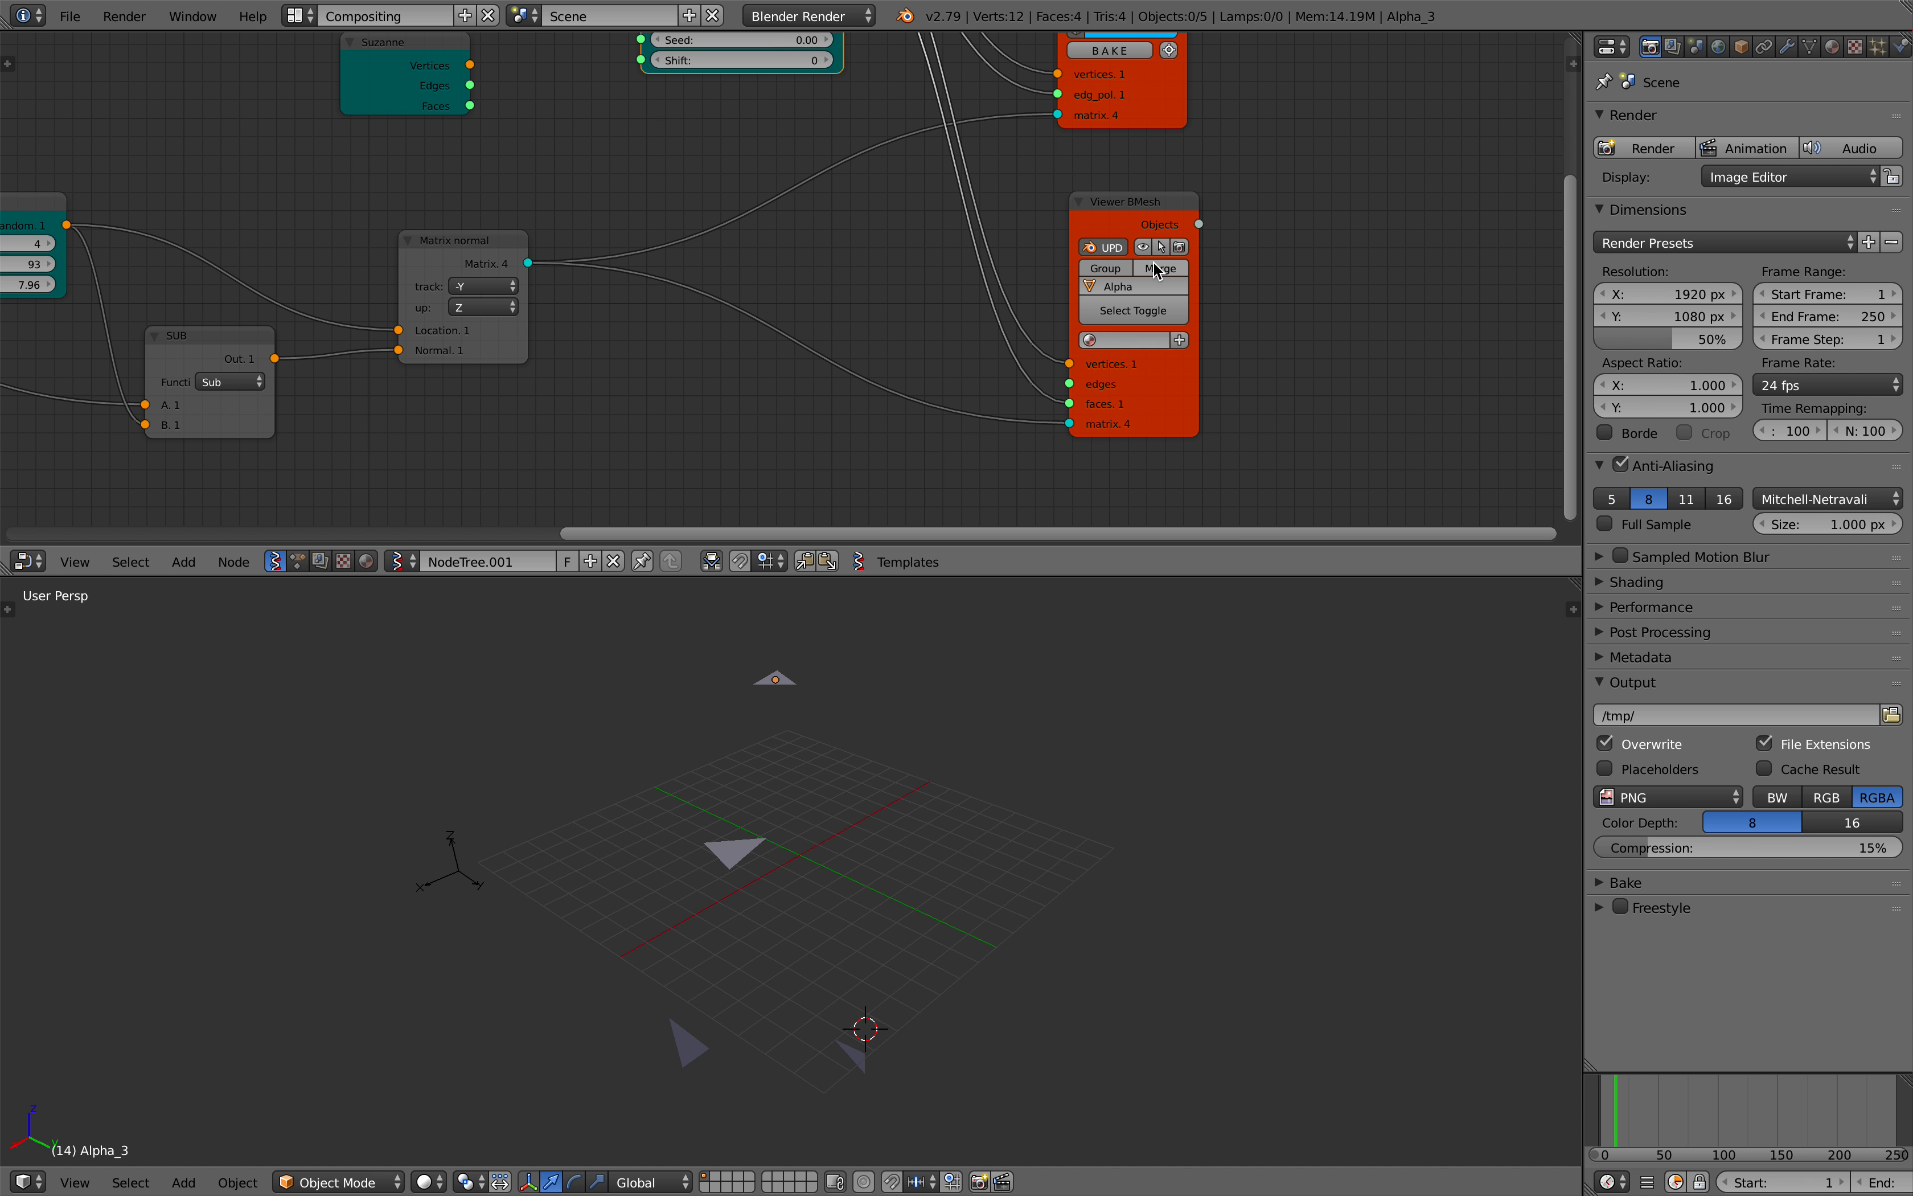
{"action": "left_click", "coordinate": [1154, 269]}
{"action": "middle_click_drag", "start_coordinate": [790, 683], "coordinate": [786, 811]}
{"action": "key", "text": "ctrl+s"}
{"action": "left_click", "coordinate": [822, 830]}
Step: Move the Suzanne node aside and add a second Viewer BMesh node between it and the NGon node
{"action": "key", "text": "shift+a"}
{"action": "scroll", "coordinate": [763, 446], "scroll_direction": "down", "scroll_amount": 2}
{"action": "middle_click_drag", "start_coordinate": [763, 446], "coordinate": [937, 635]}
{"action": "left_click_drag", "start_coordinate": [641, 299], "coordinate": [393, 264]}
{"action": "scroll", "coordinate": [581, 209], "scroll_direction": "up", "scroll_amount": 1}
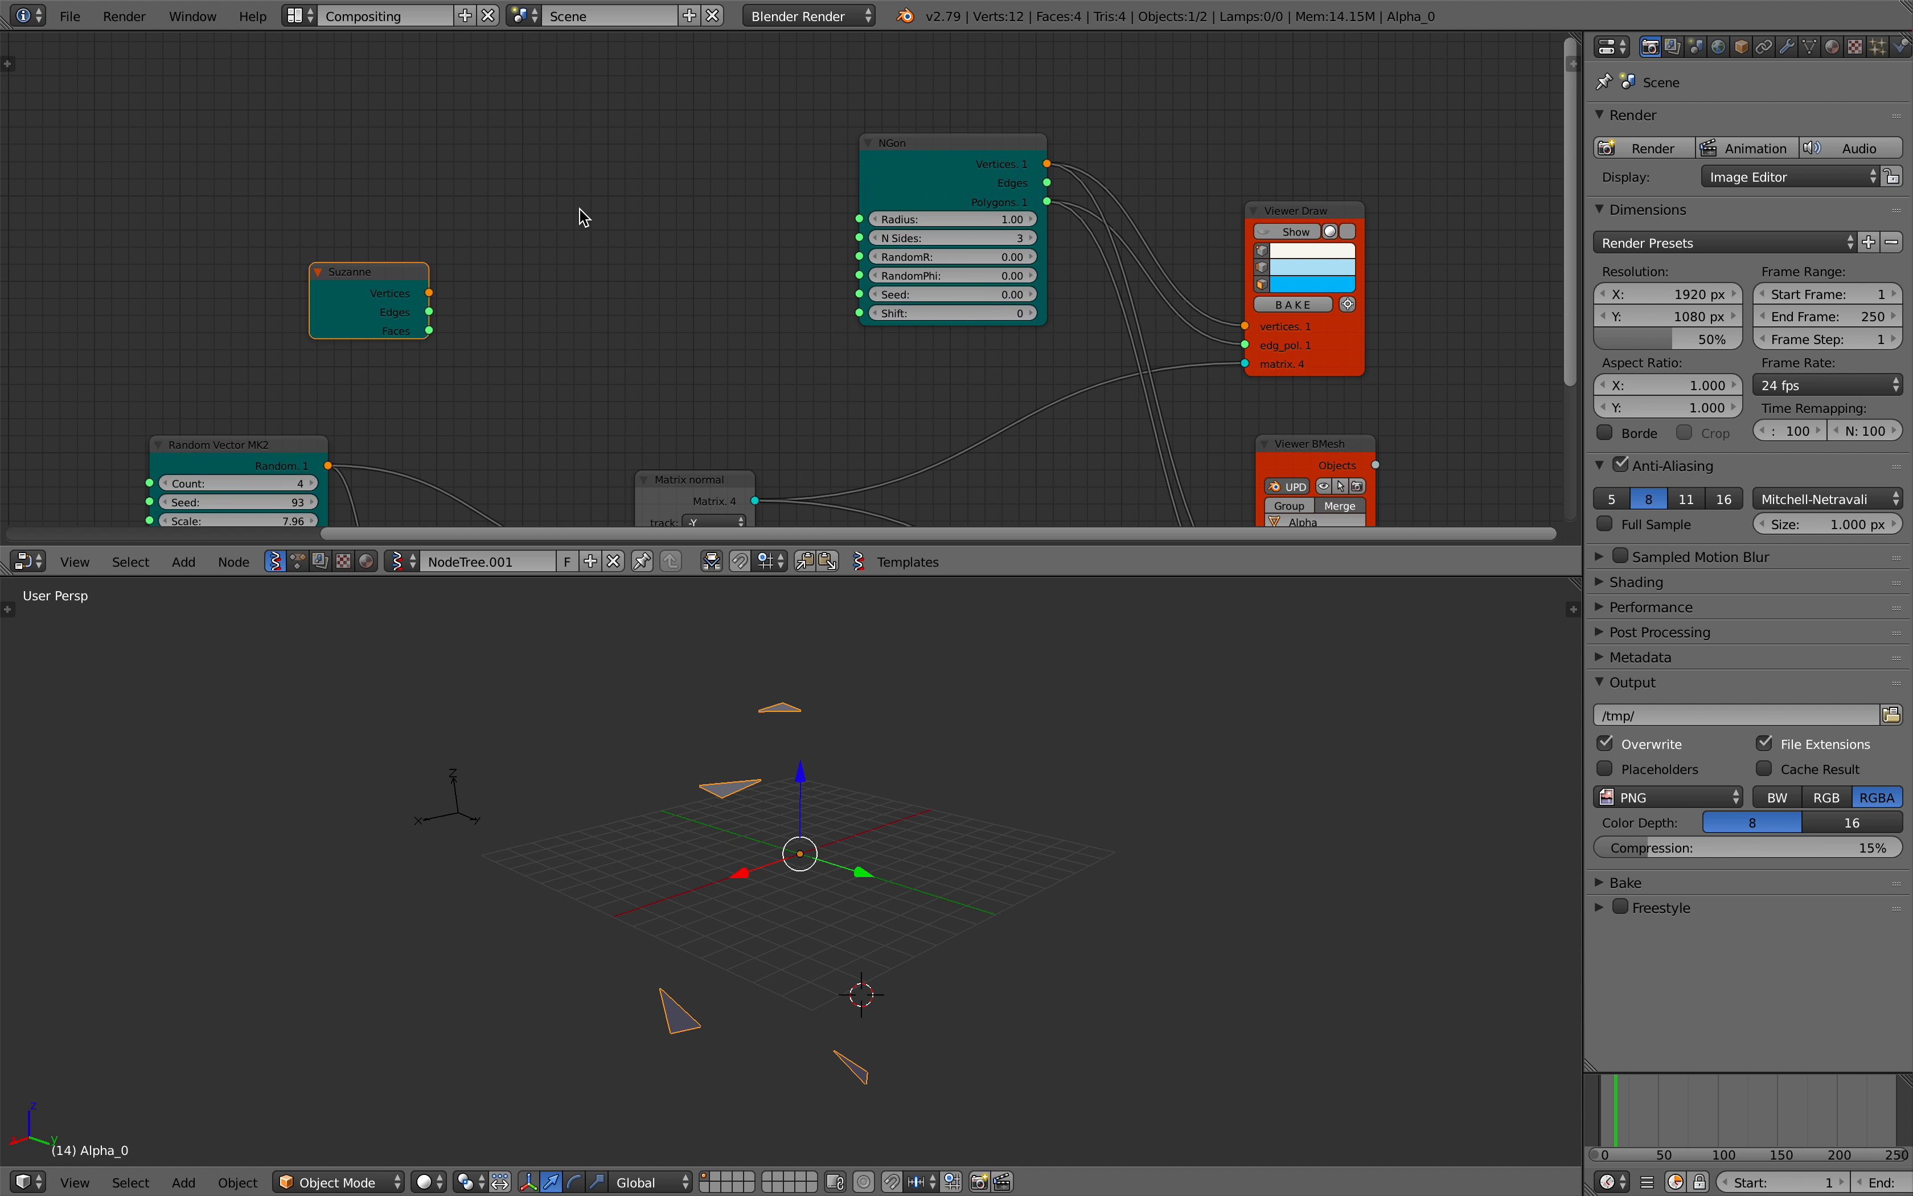
{"action": "key", "text": "alt+space"}
{"action": "type", "text": "viewe"}
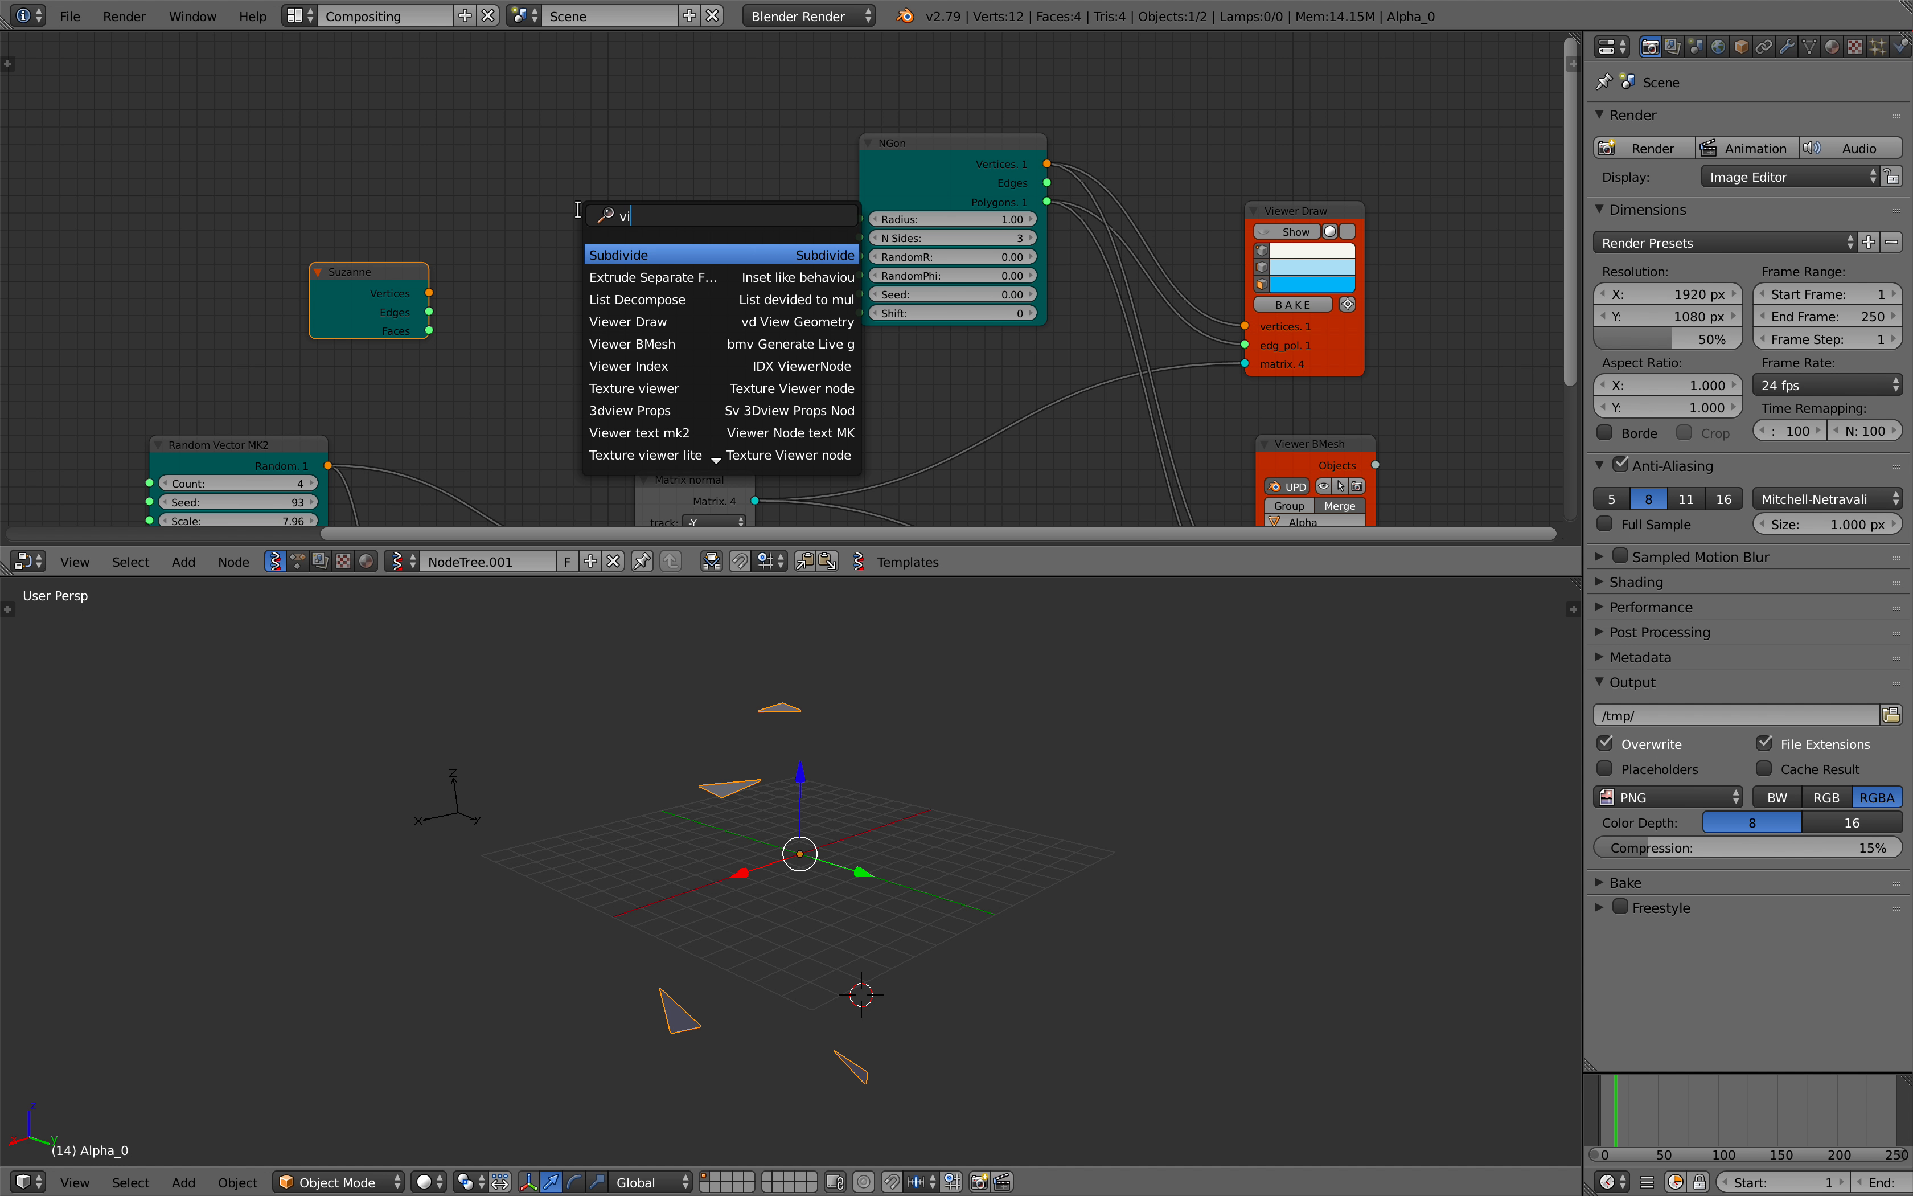
{"action": "key", "text": "Down"}
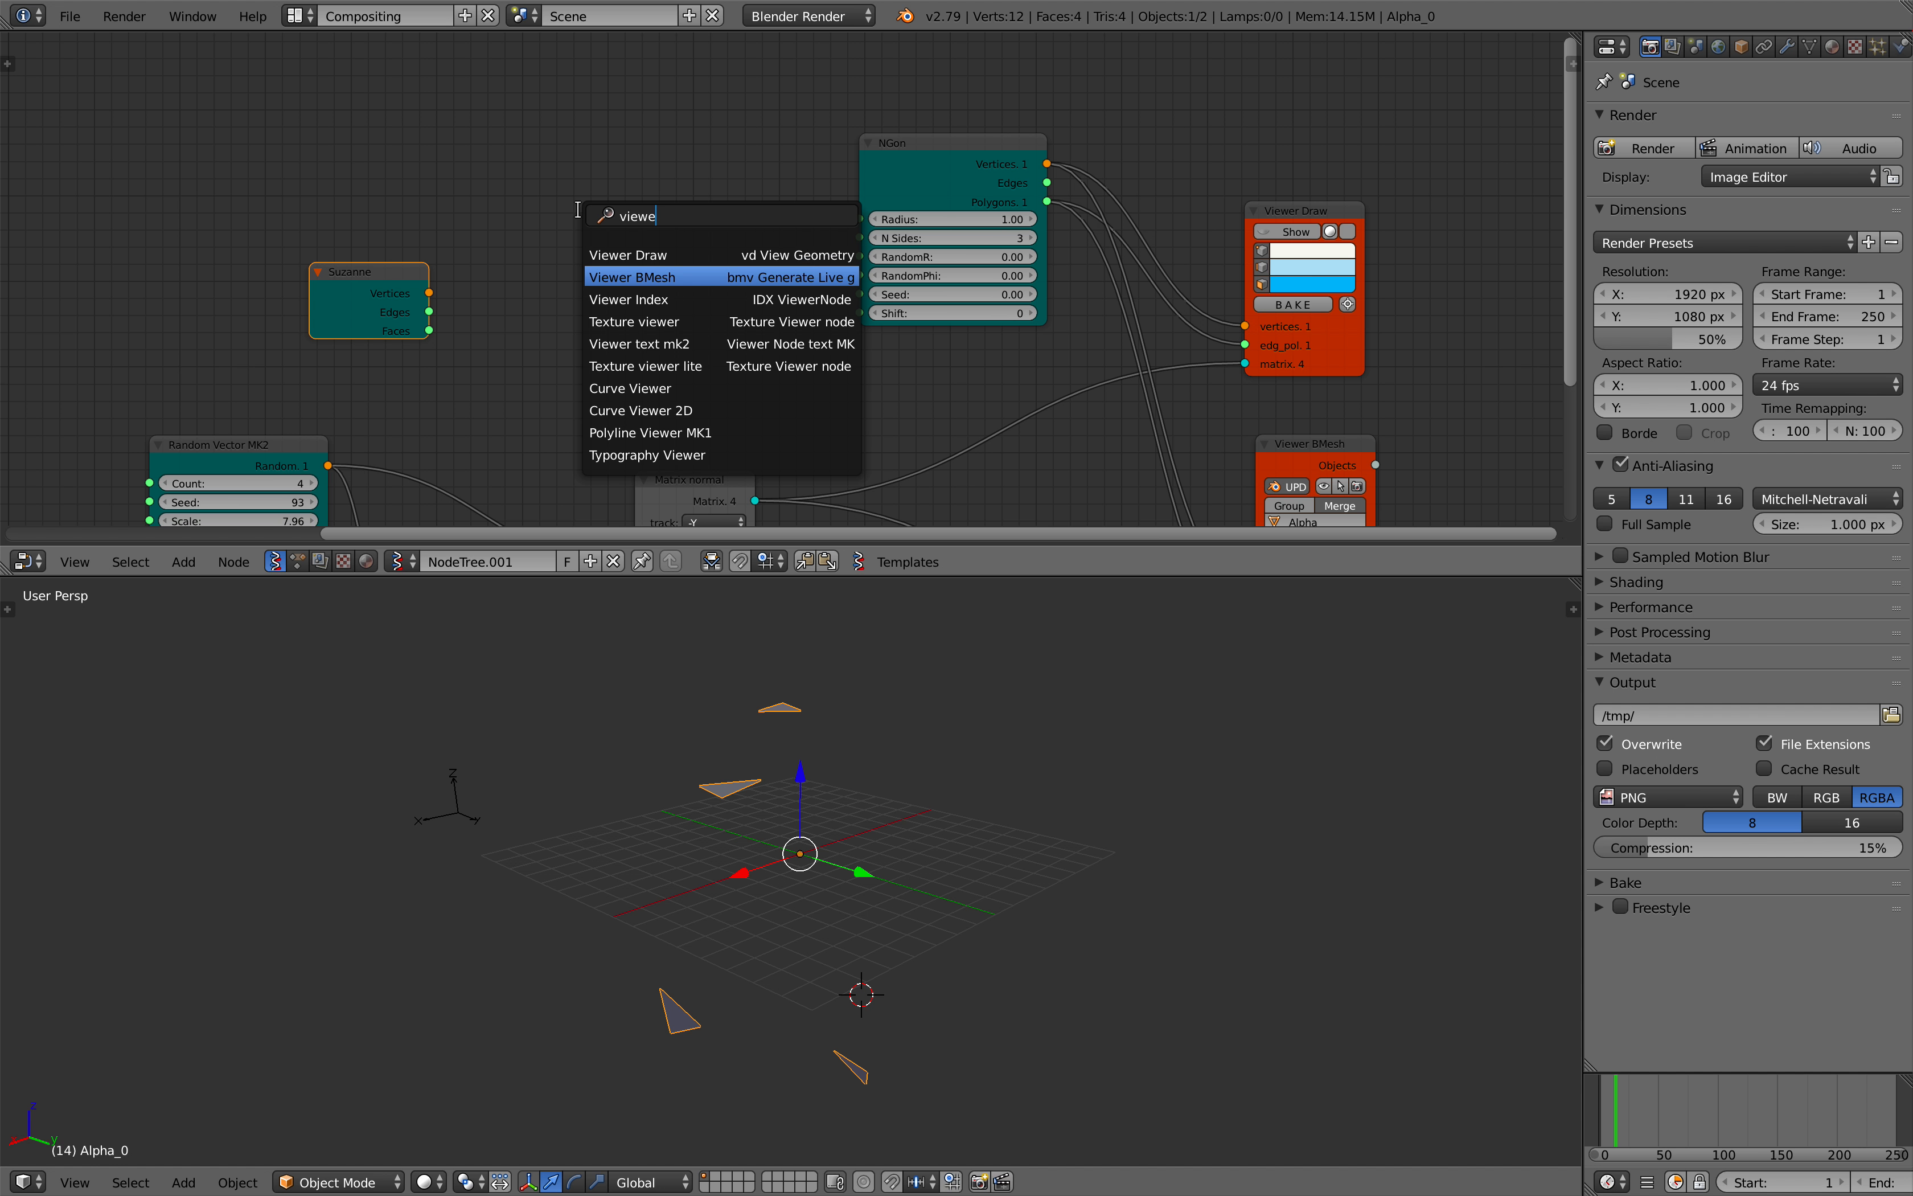
{"action": "key", "text": "Return"}
{"action": "left_click", "coordinate": [582, 227]}
Step: Link Suzanne's Vertices and Faces outputs to the vertices and faces inputs of the new Viewer BMesh node
{"action": "left_click_drag", "start_coordinate": [429, 293], "coordinate": [585, 368]}
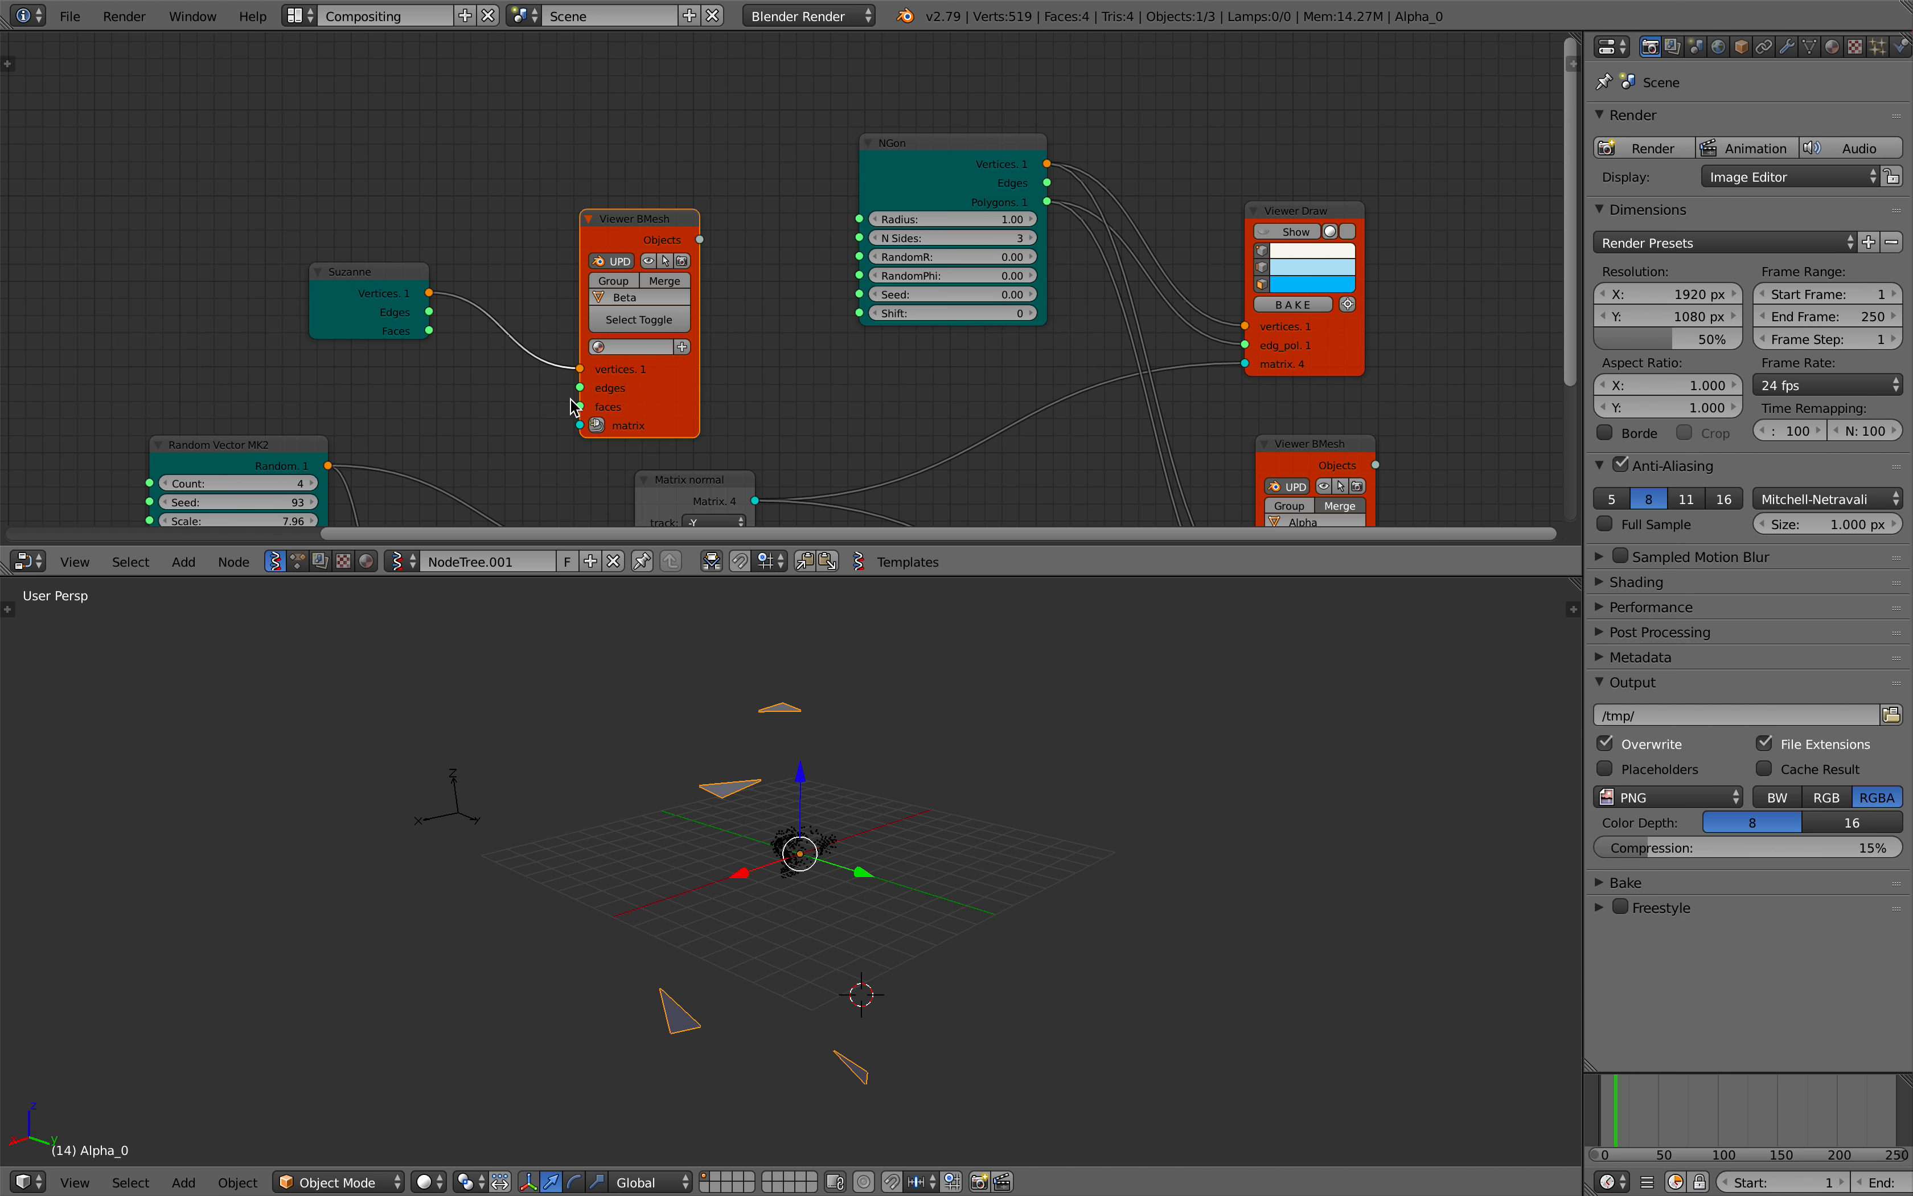
{"action": "left_click_drag", "start_coordinate": [429, 331], "coordinate": [580, 407]}
{"action": "scroll", "coordinate": [839, 829], "scroll_direction": "up", "scroll_amount": 4}
{"action": "middle_click_drag", "start_coordinate": [755, 813], "coordinate": [857, 795]}
Step: Parent the Suzanne mesh object Beta_0 to the merged triangles object Alpha_0
{"action": "right_click", "coordinate": [809, 807]}
{"action": "scroll", "coordinate": [808, 807], "scroll_direction": "down", "scroll_amount": 4}
{"action": "scroll", "coordinate": [802, 833], "scroll_direction": "up", "scroll_amount": 2}
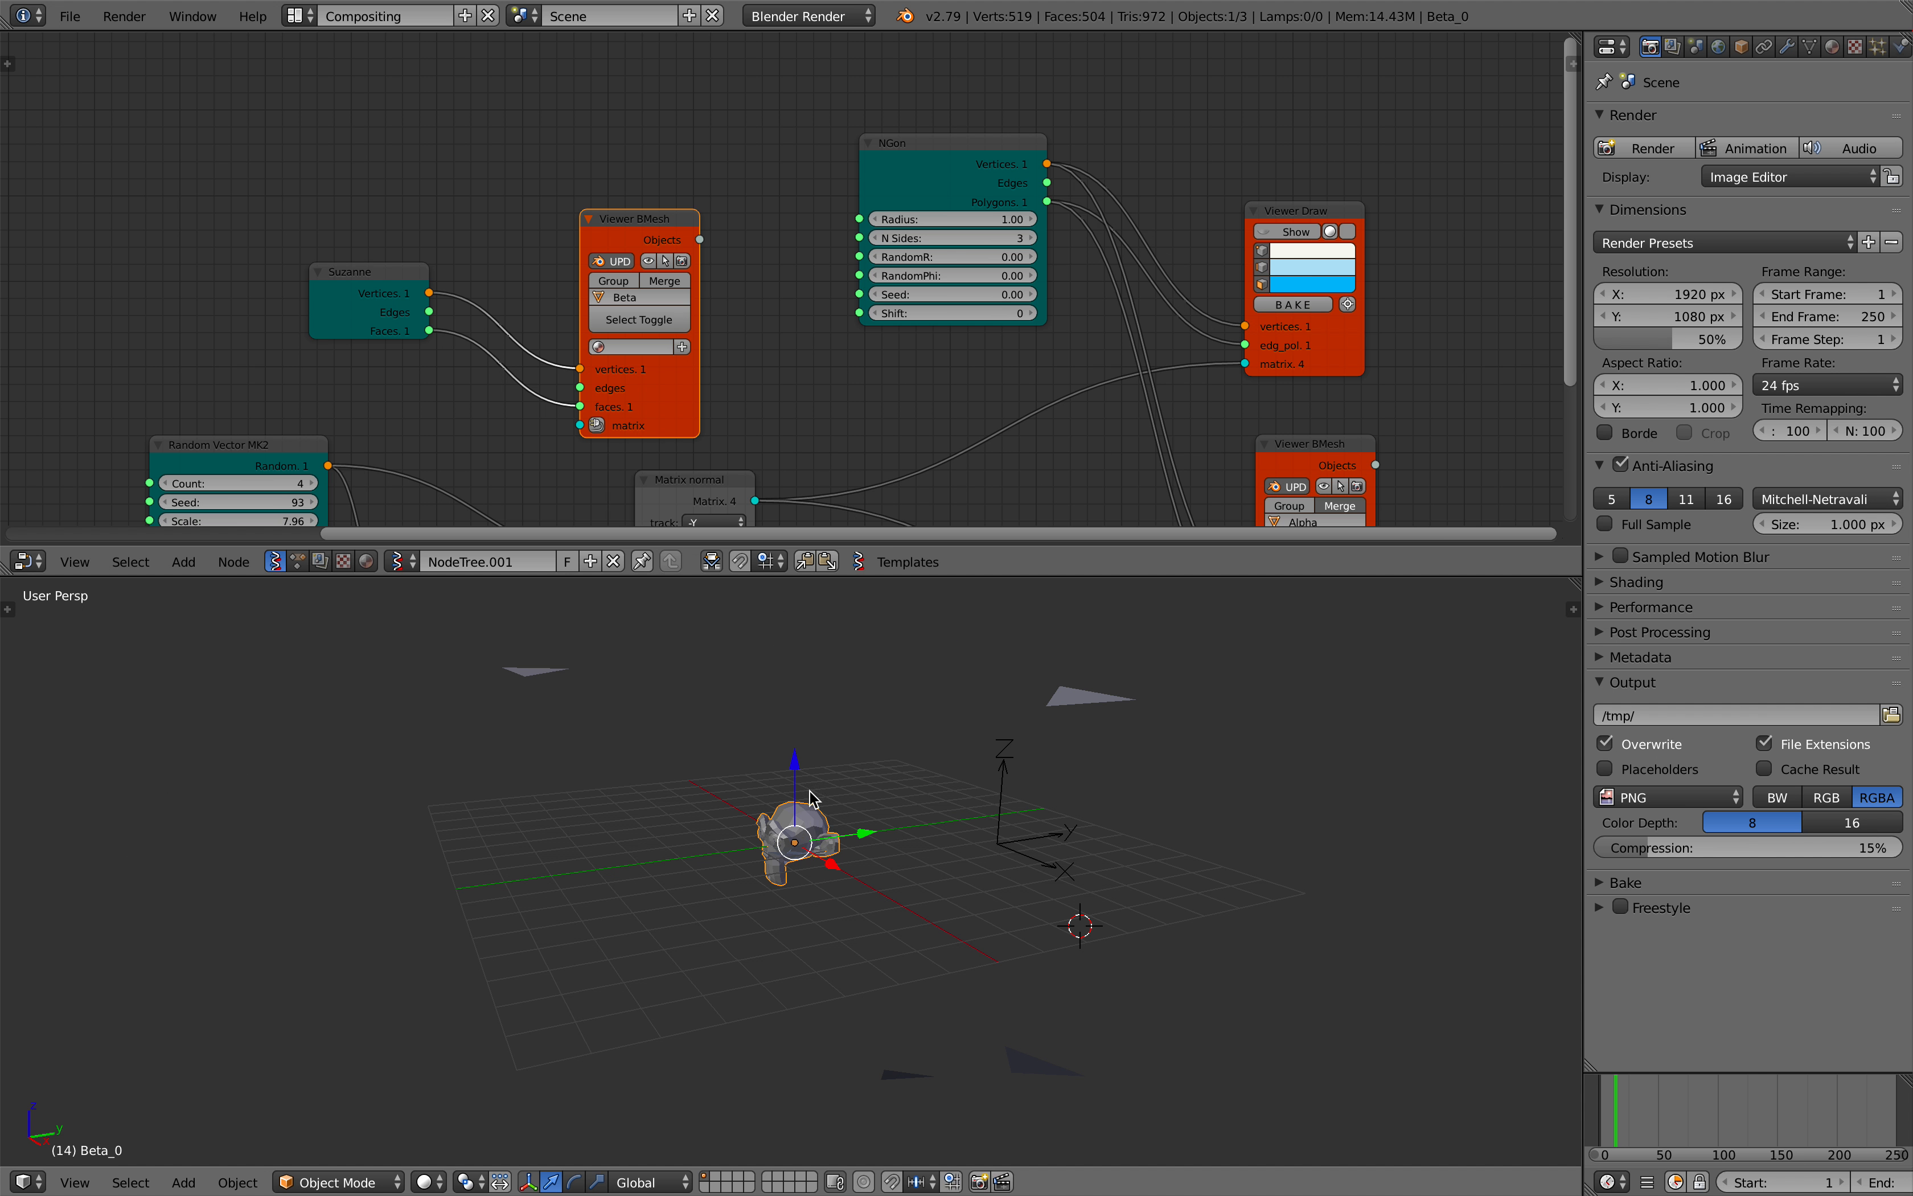
{"action": "key", "text": "ctrl+p"}
{"action": "left_click", "coordinate": [1065, 709]}
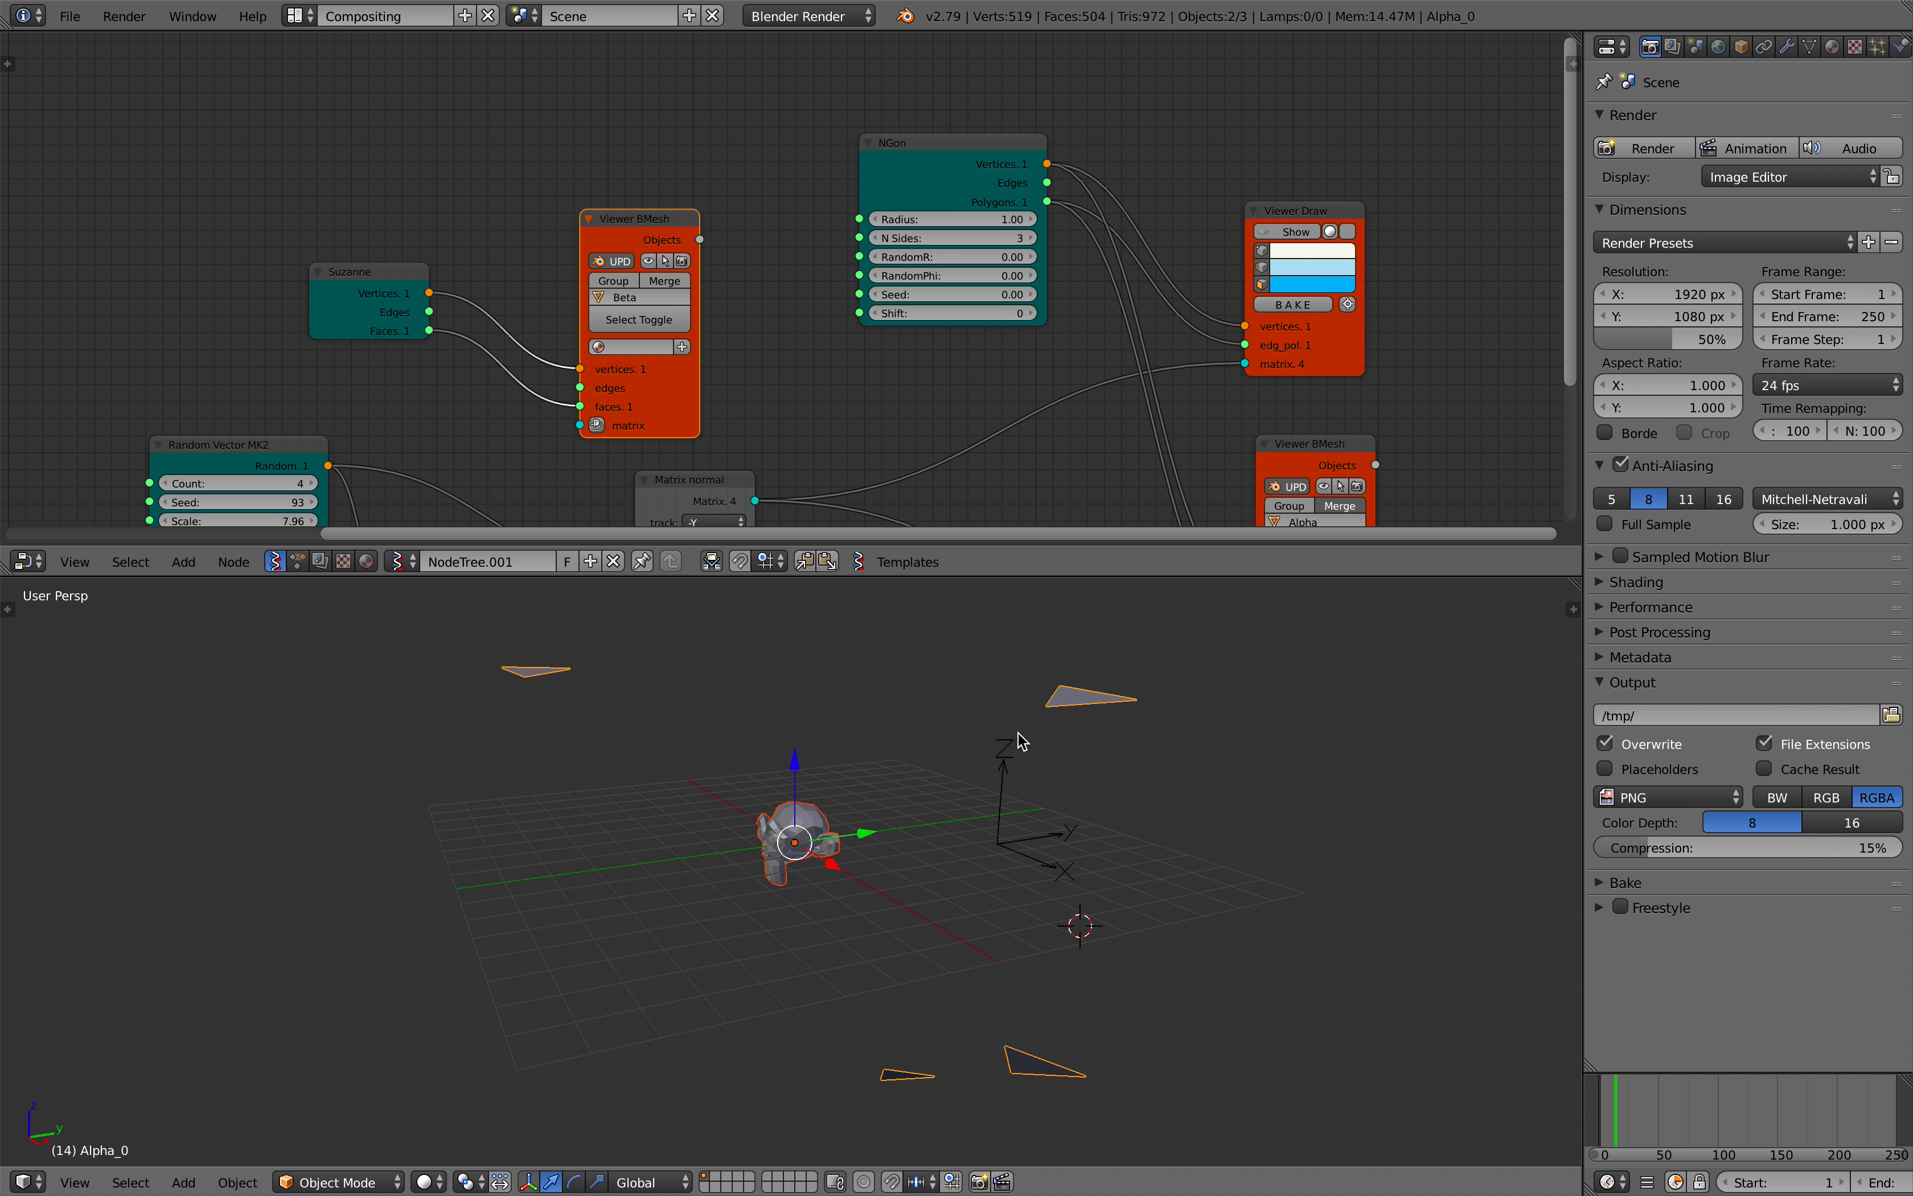
{"action": "right_click", "coordinate": [807, 832]}
Step: Set the Duplication type of the merged triangles object Alpha_0 to Faces
{"action": "right_click", "coordinate": [1077, 701]}
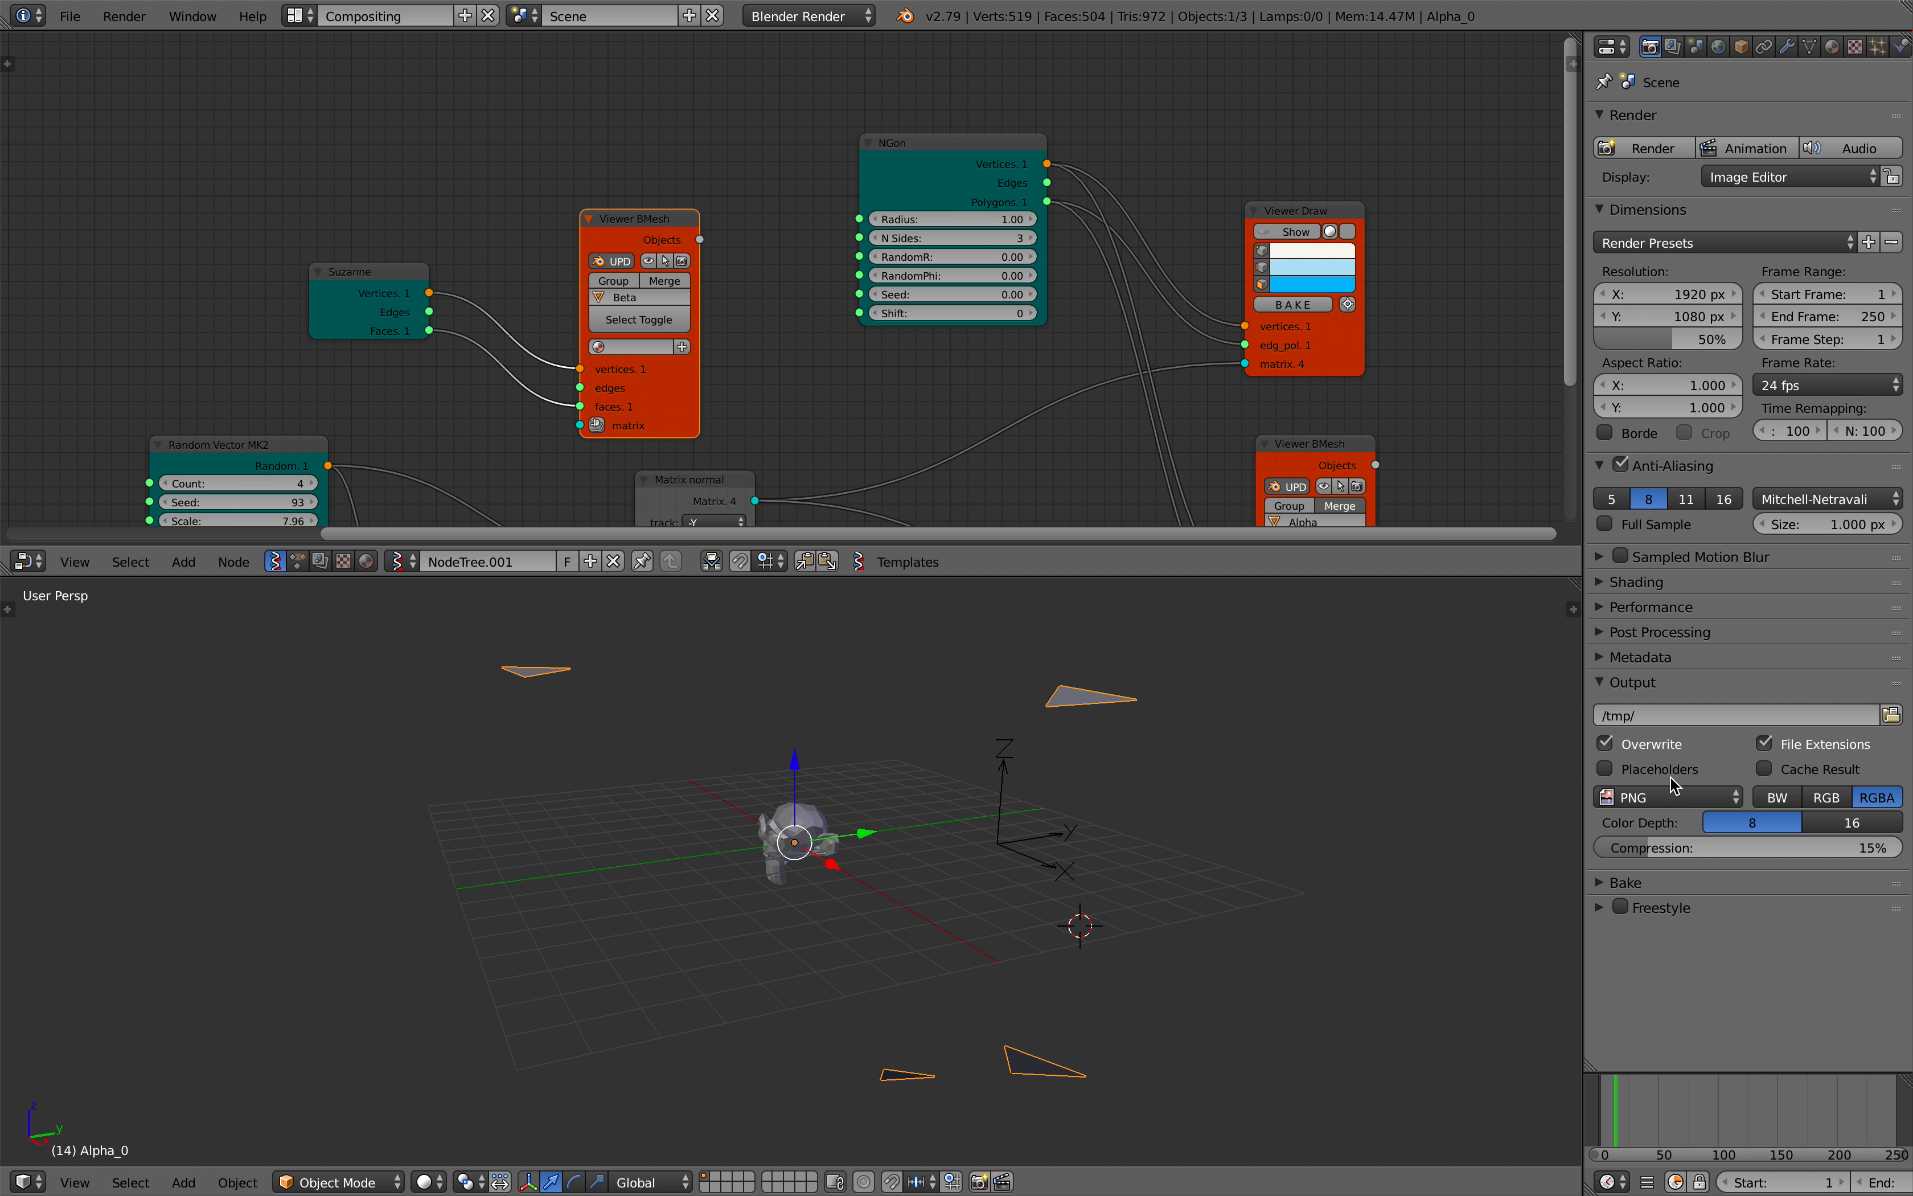
{"action": "left_click", "coordinate": [1742, 47]}
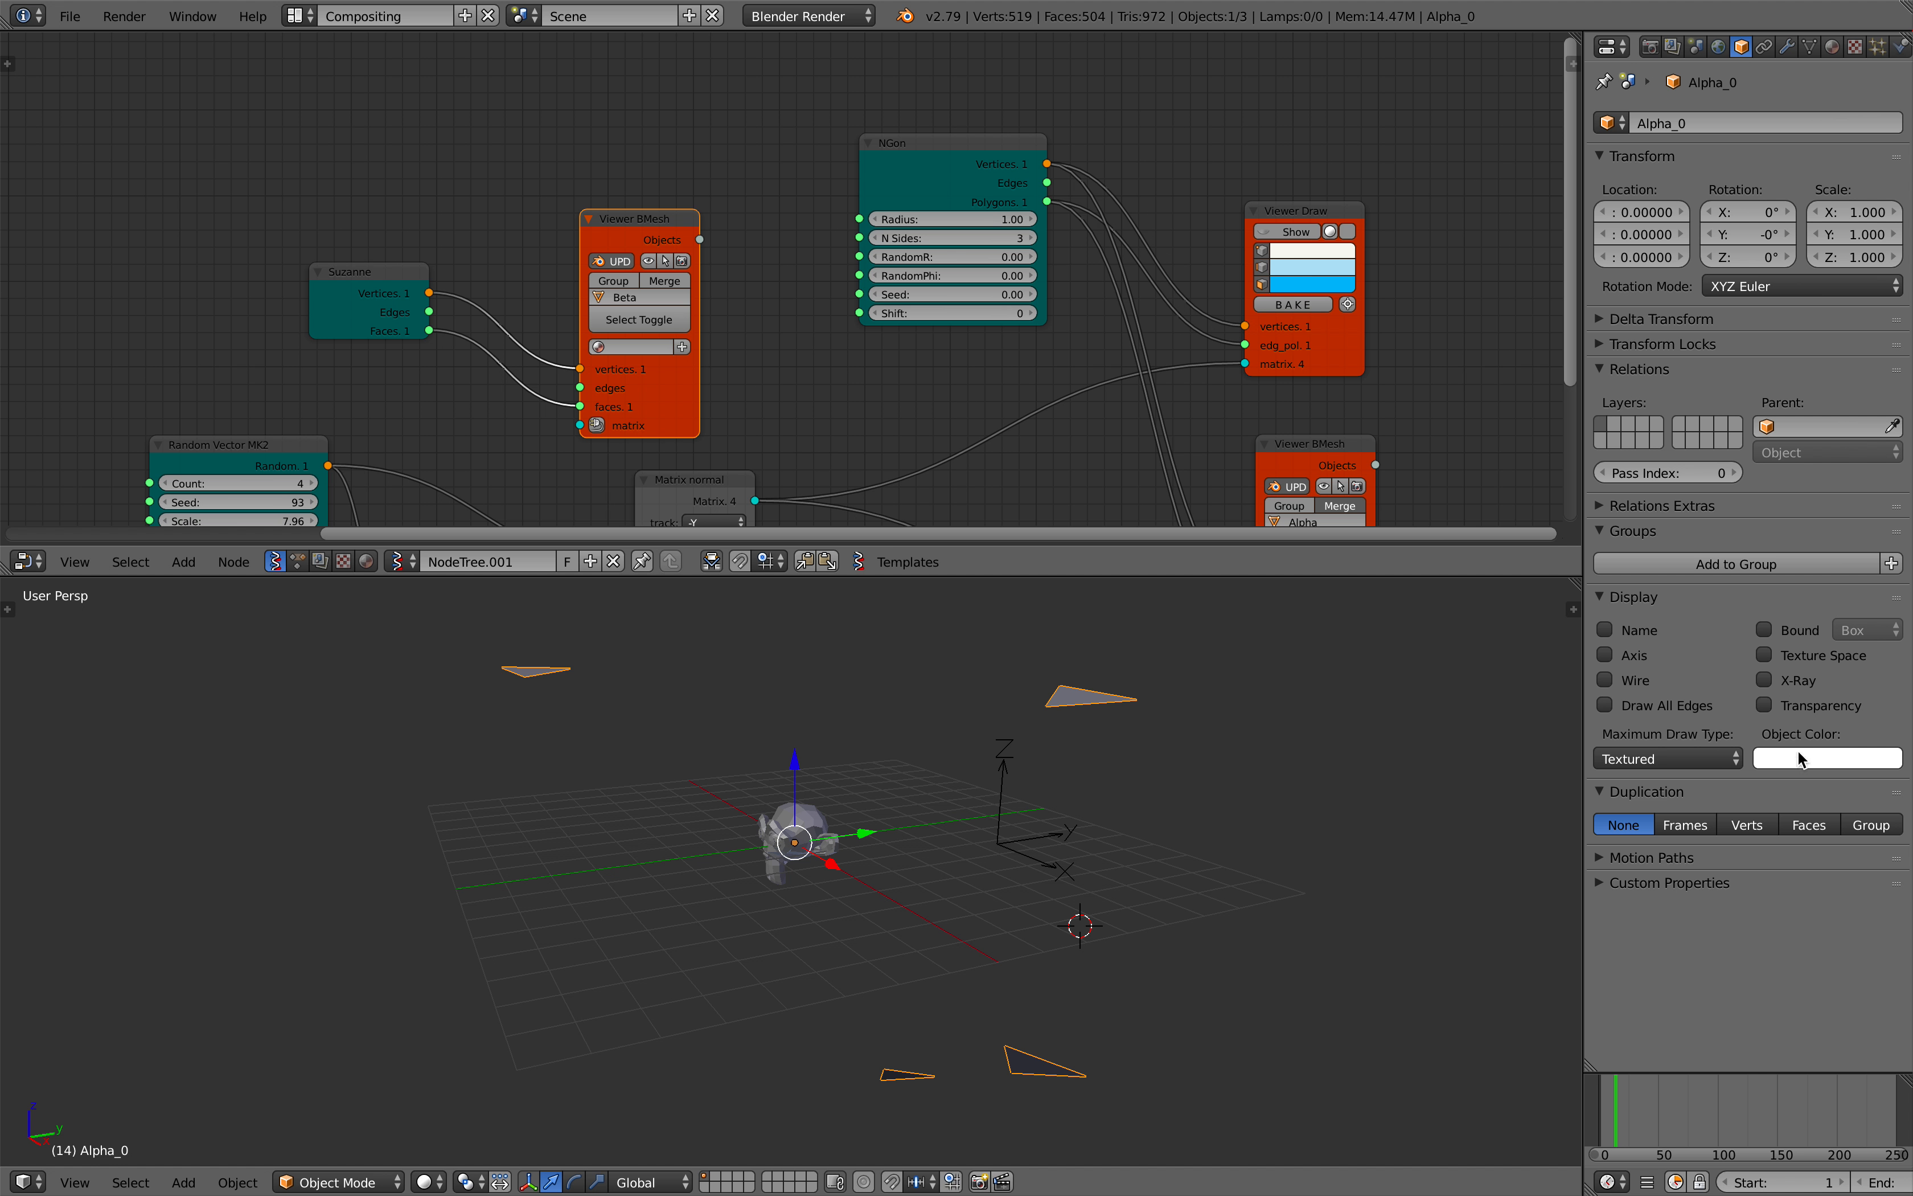
{"action": "left_click", "coordinate": [1809, 824]}
{"action": "middle_click_drag", "start_coordinate": [1297, 759], "coordinate": [942, 879]}
{"action": "left_click", "coordinate": [1676, 1109]}
Step: Play the animation and move the empty among the Suzanne duplicates to test how they track it
{"action": "scroll", "coordinate": [822, 874], "scroll_direction": "down", "scroll_amount": 2}
{"action": "middle_click_drag", "start_coordinate": [814, 874], "coordinate": [608, 771]}
{"action": "key", "text": "alt+a"}
{"action": "right_click", "coordinate": [563, 730]}
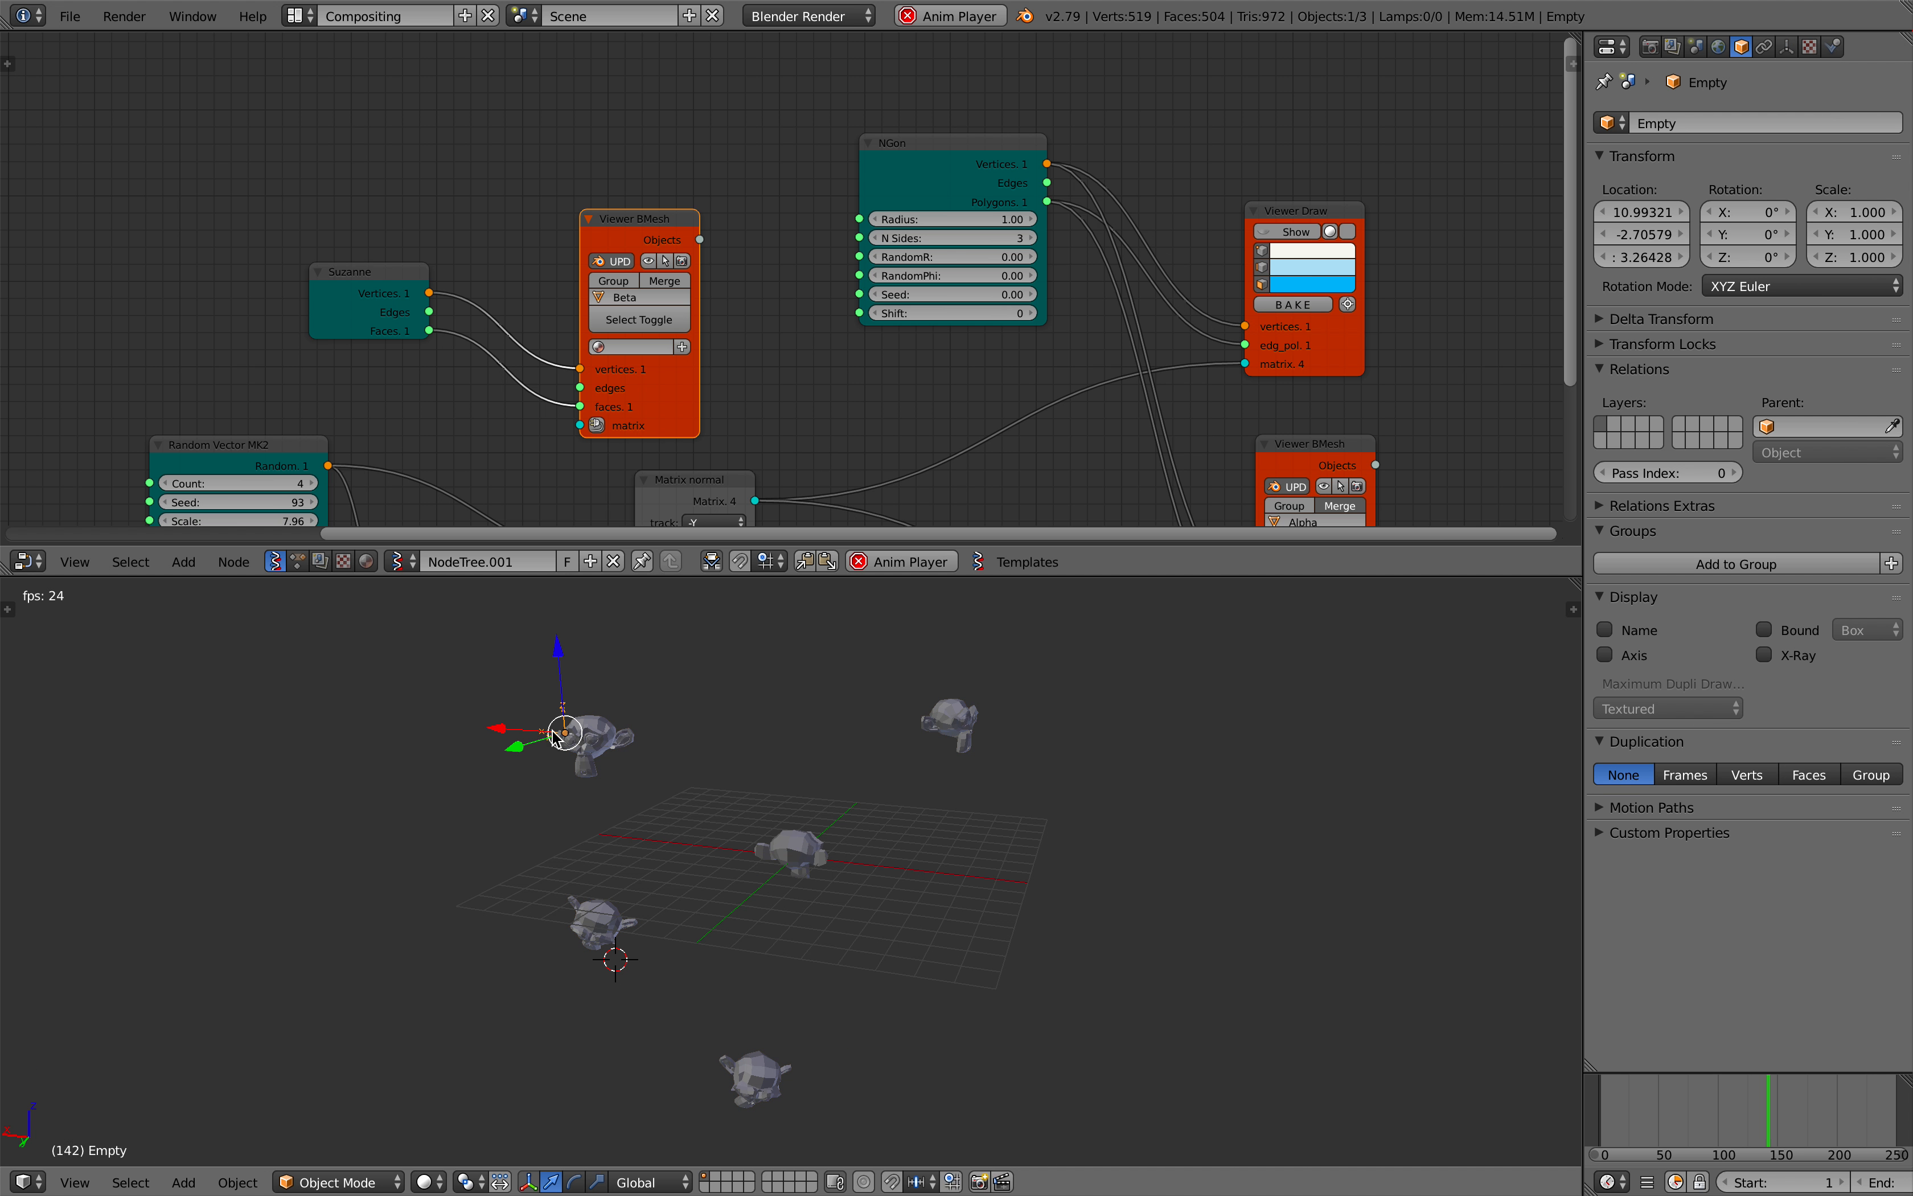
{"action": "key", "text": "g"}
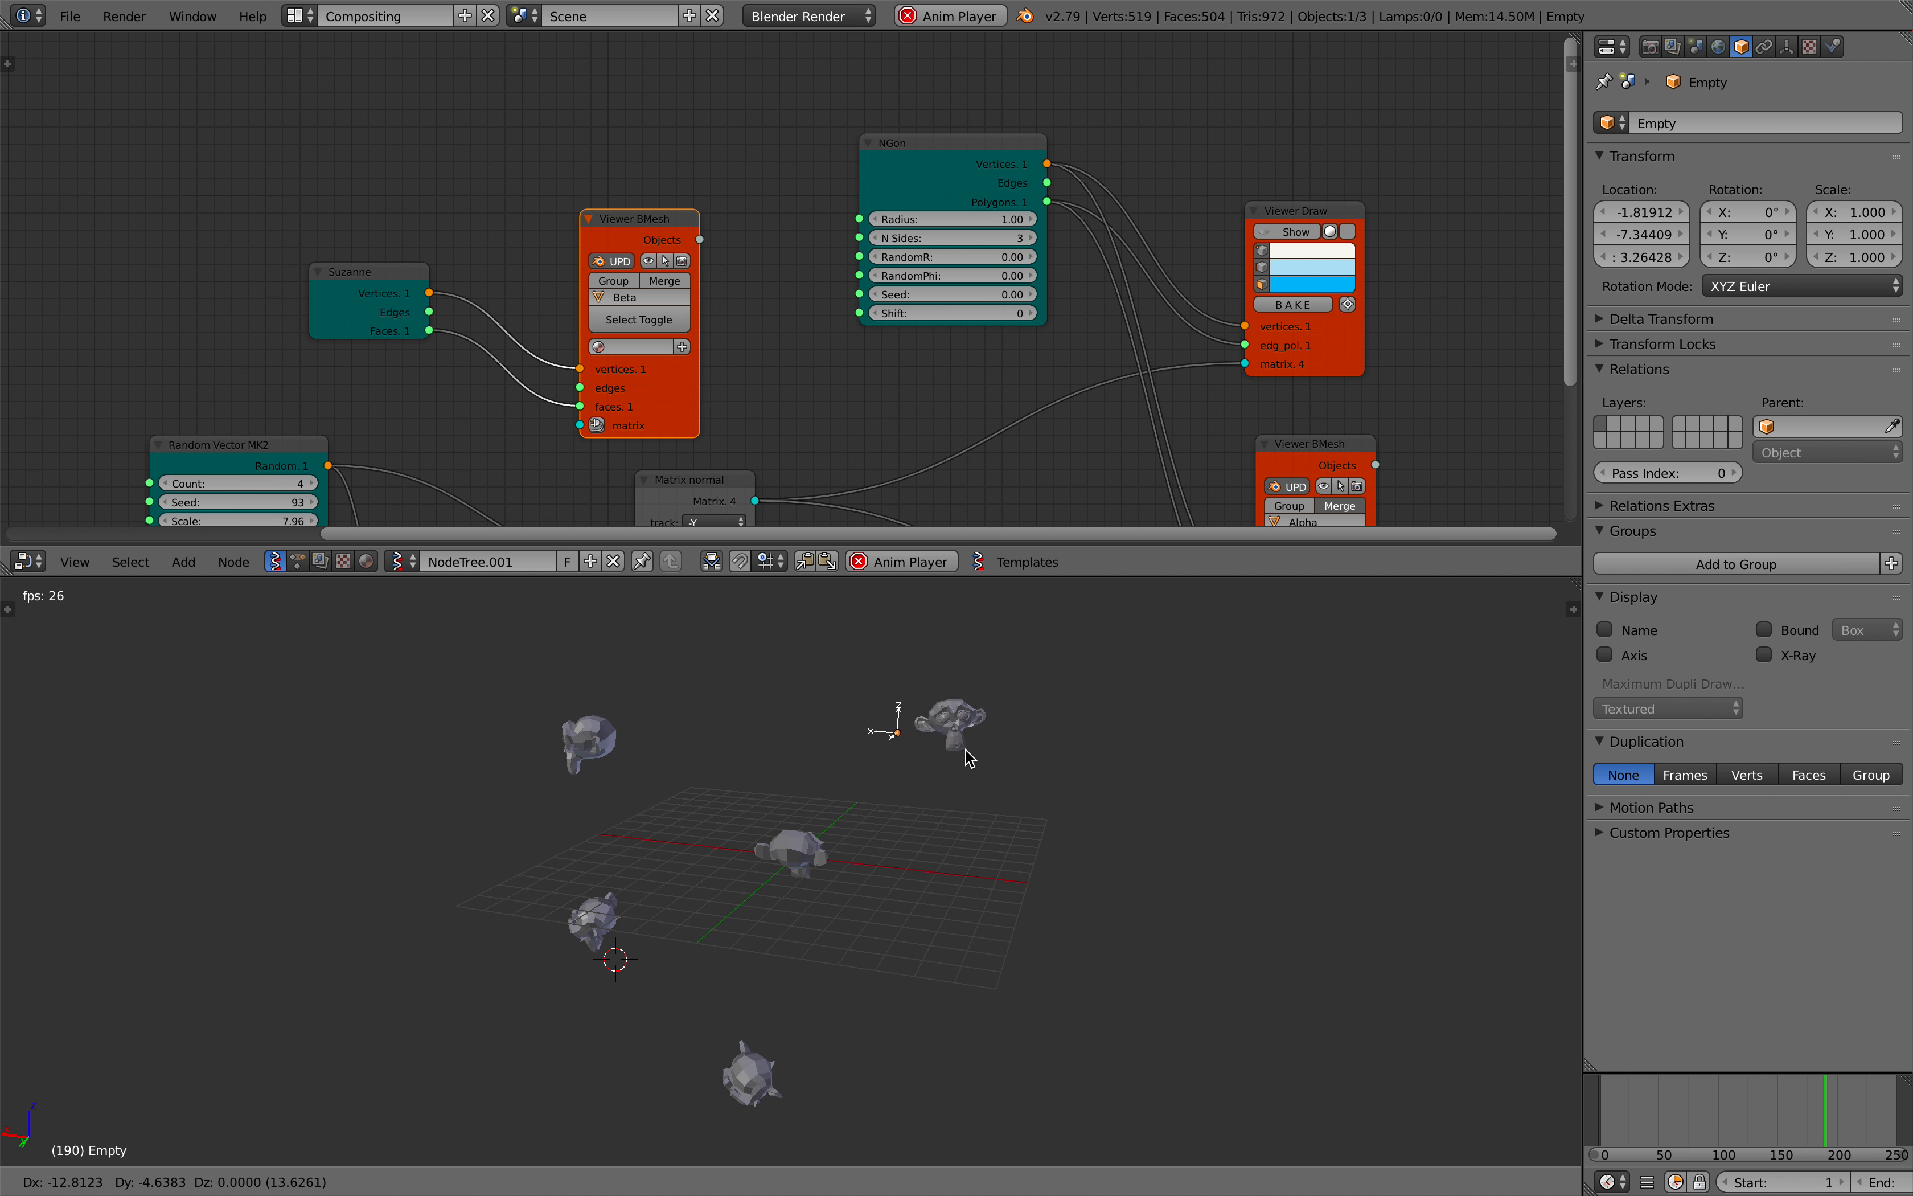
{"action": "left_click", "coordinate": [752, 832]}
{"action": "middle_click_drag", "start_coordinate": [751, 832], "coordinate": [682, 818]}
{"action": "key", "text": "g"}
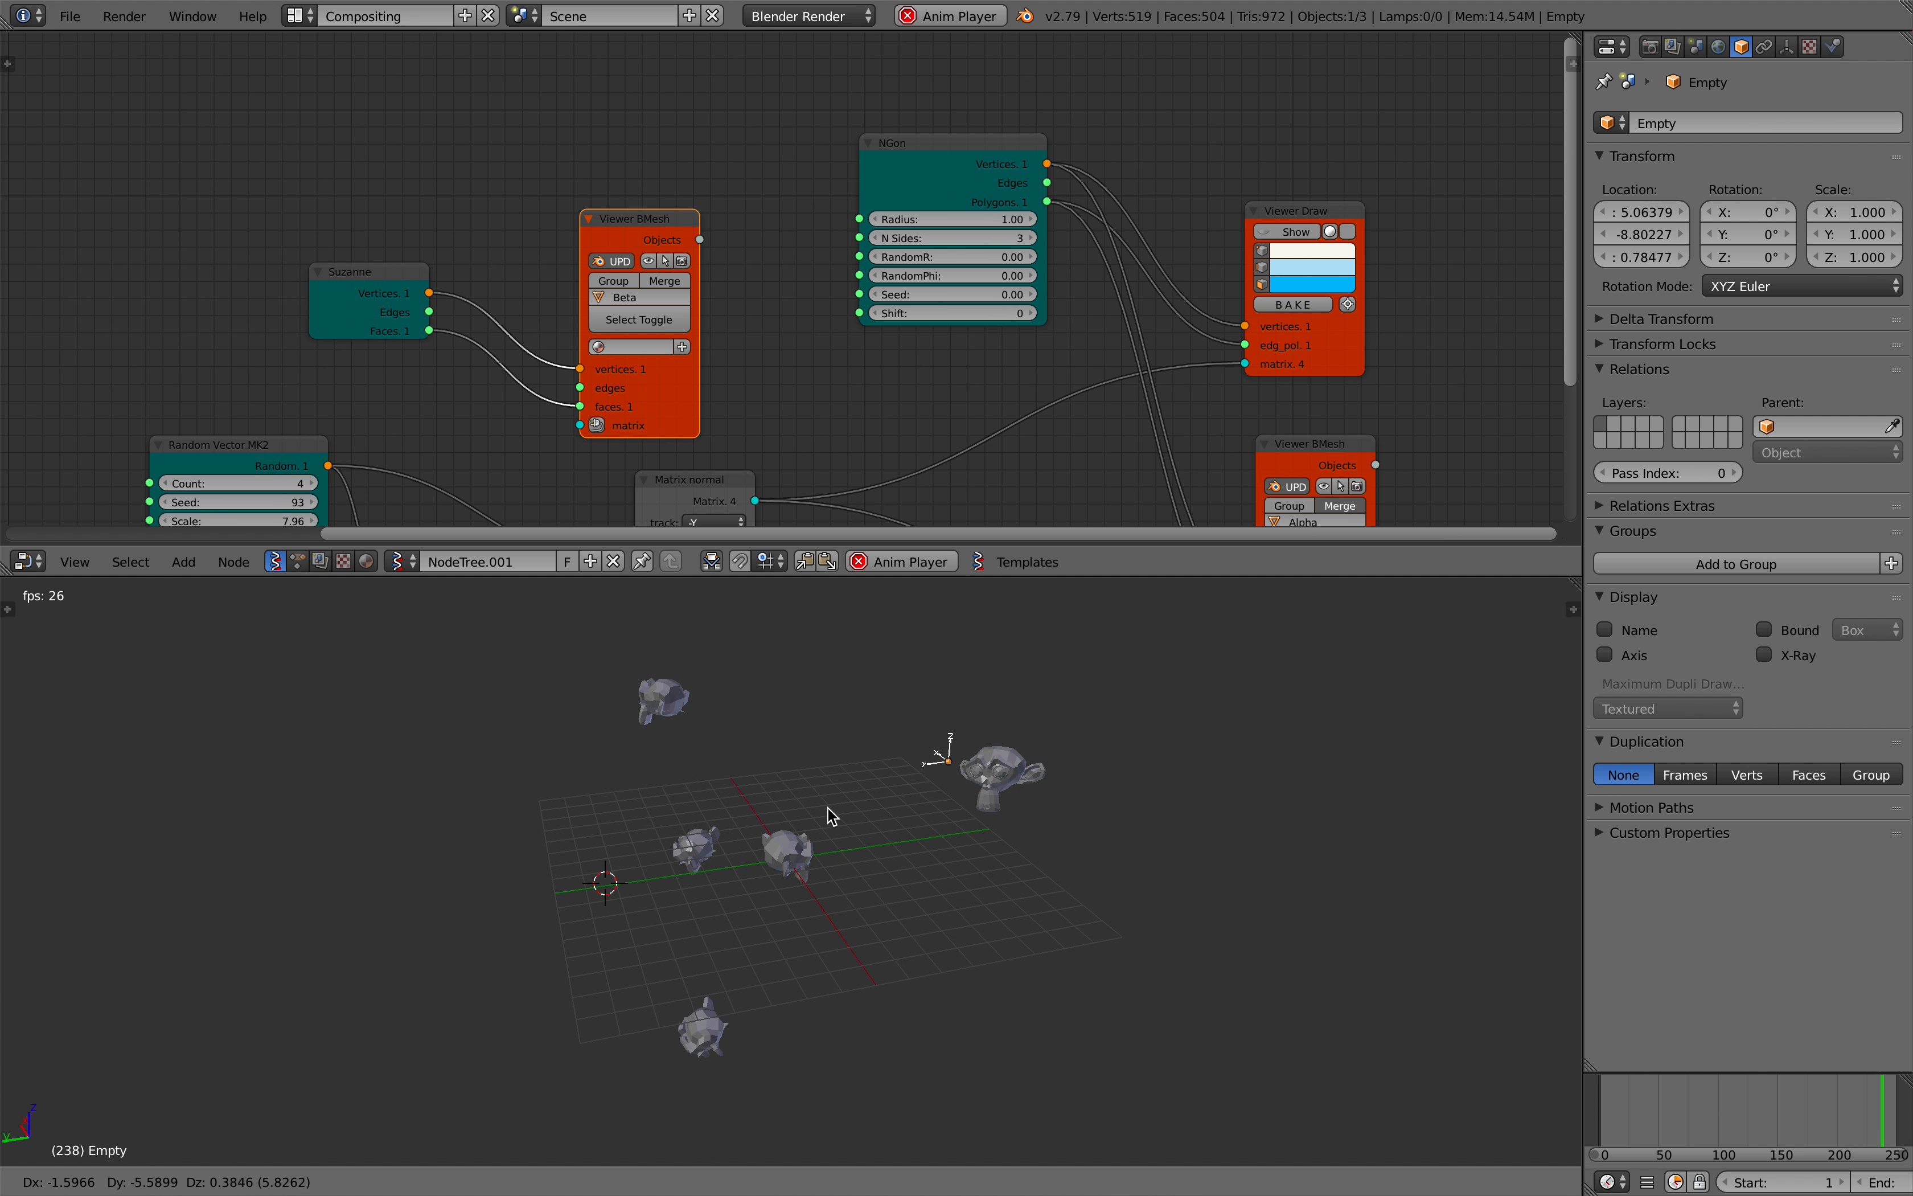
{"action": "left_click", "coordinate": [830, 810]}
Step: Reposition the empty several times, ending at about X 3.04, Y -3.94, Z 1.64, and stop the playback
{"action": "key", "text": "g"}
{"action": "middle_click_drag", "start_coordinate": [830, 810], "coordinate": [798, 897]}
{"action": "left_click", "coordinate": [779, 799]}
{"action": "key", "text": "g"}
{"action": "left_click", "coordinate": [850, 854]}
{"action": "key", "text": "g"}
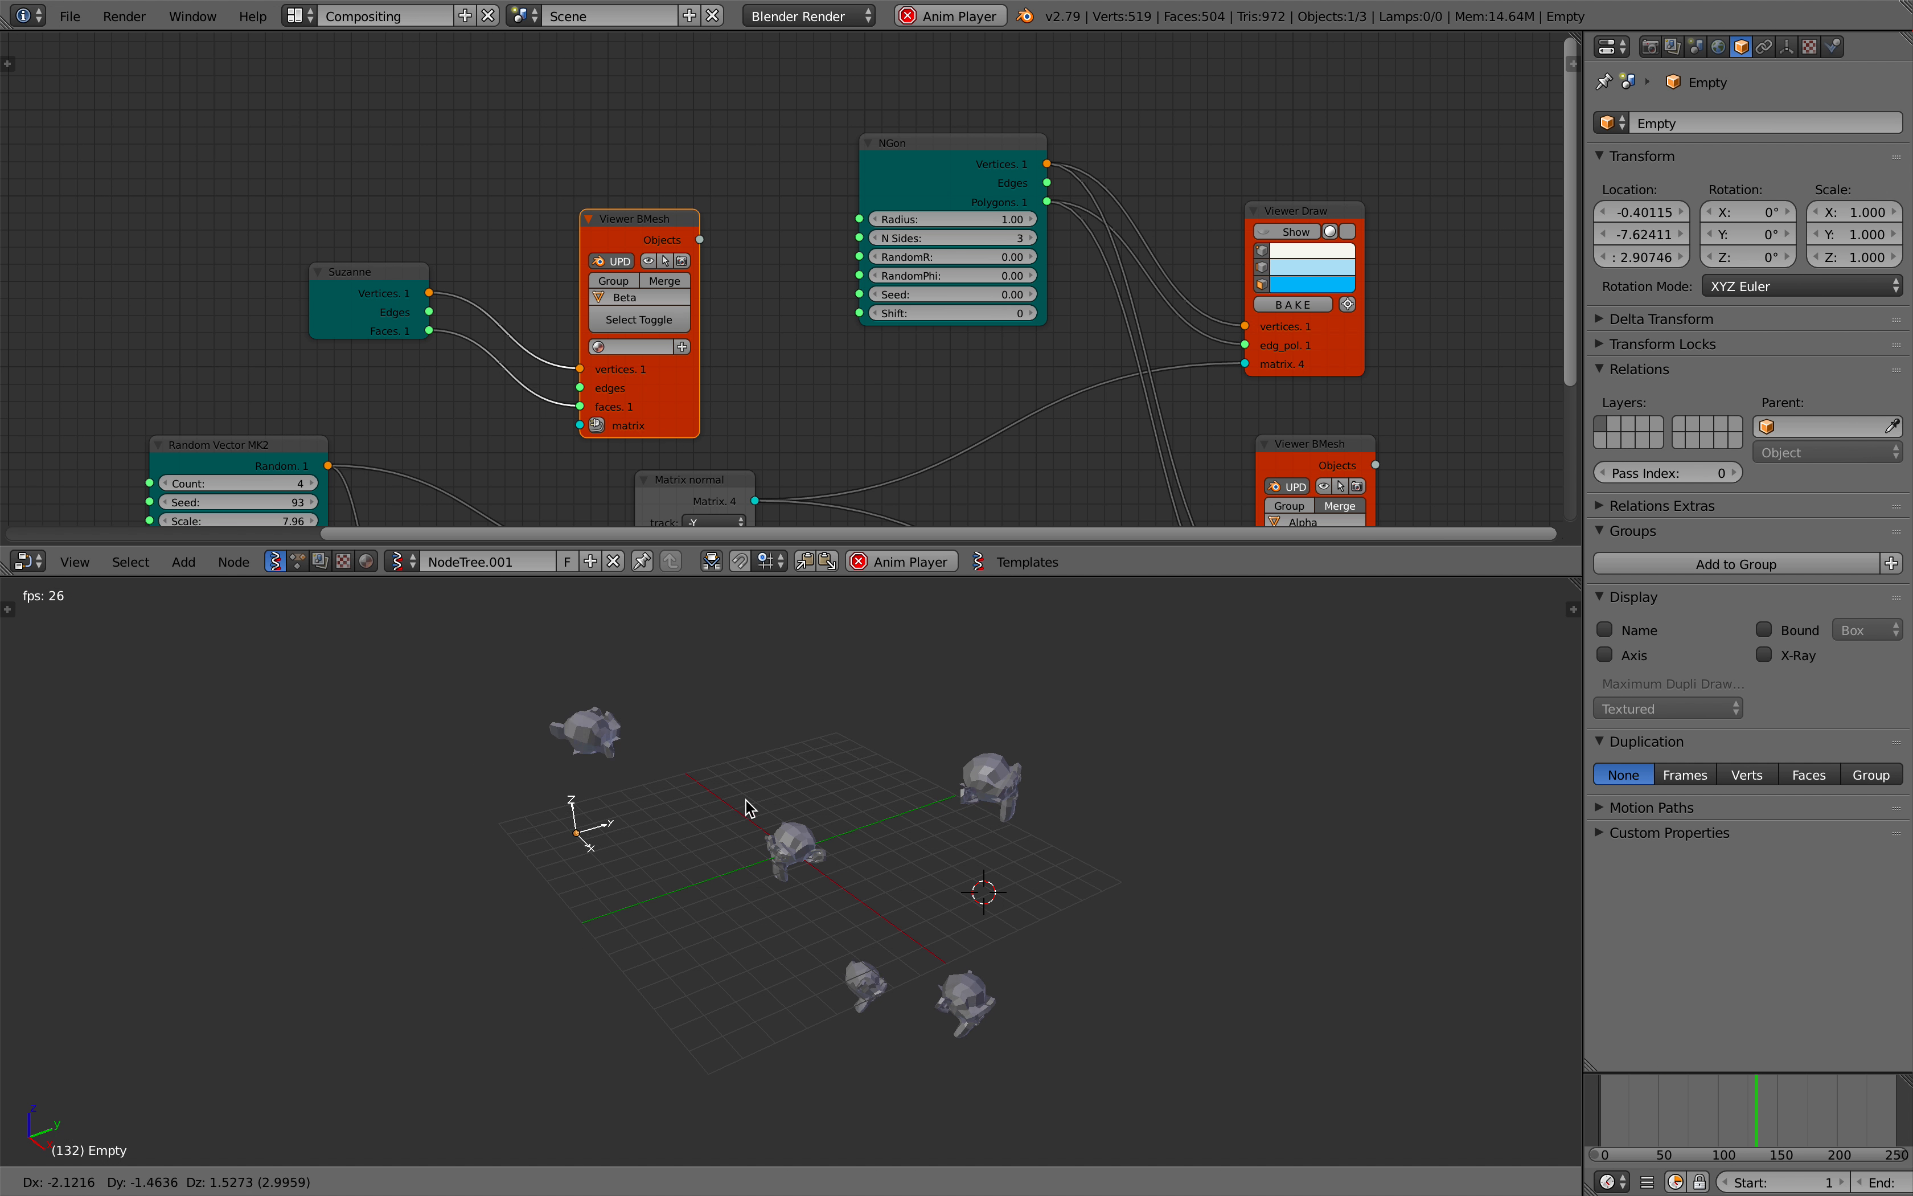
{"action": "left_click", "coordinate": [854, 876]}
{"action": "mouse_move", "coordinate": [854, 876]}
{"action": "middle_mouse_down"}
{"action": "mouse_move", "coordinate": [901, 868]}
{"action": "mouse_move", "coordinate": [818, 884]}
{"action": "middle_mouse_up"}
{"action": "key", "text": "Escape"}
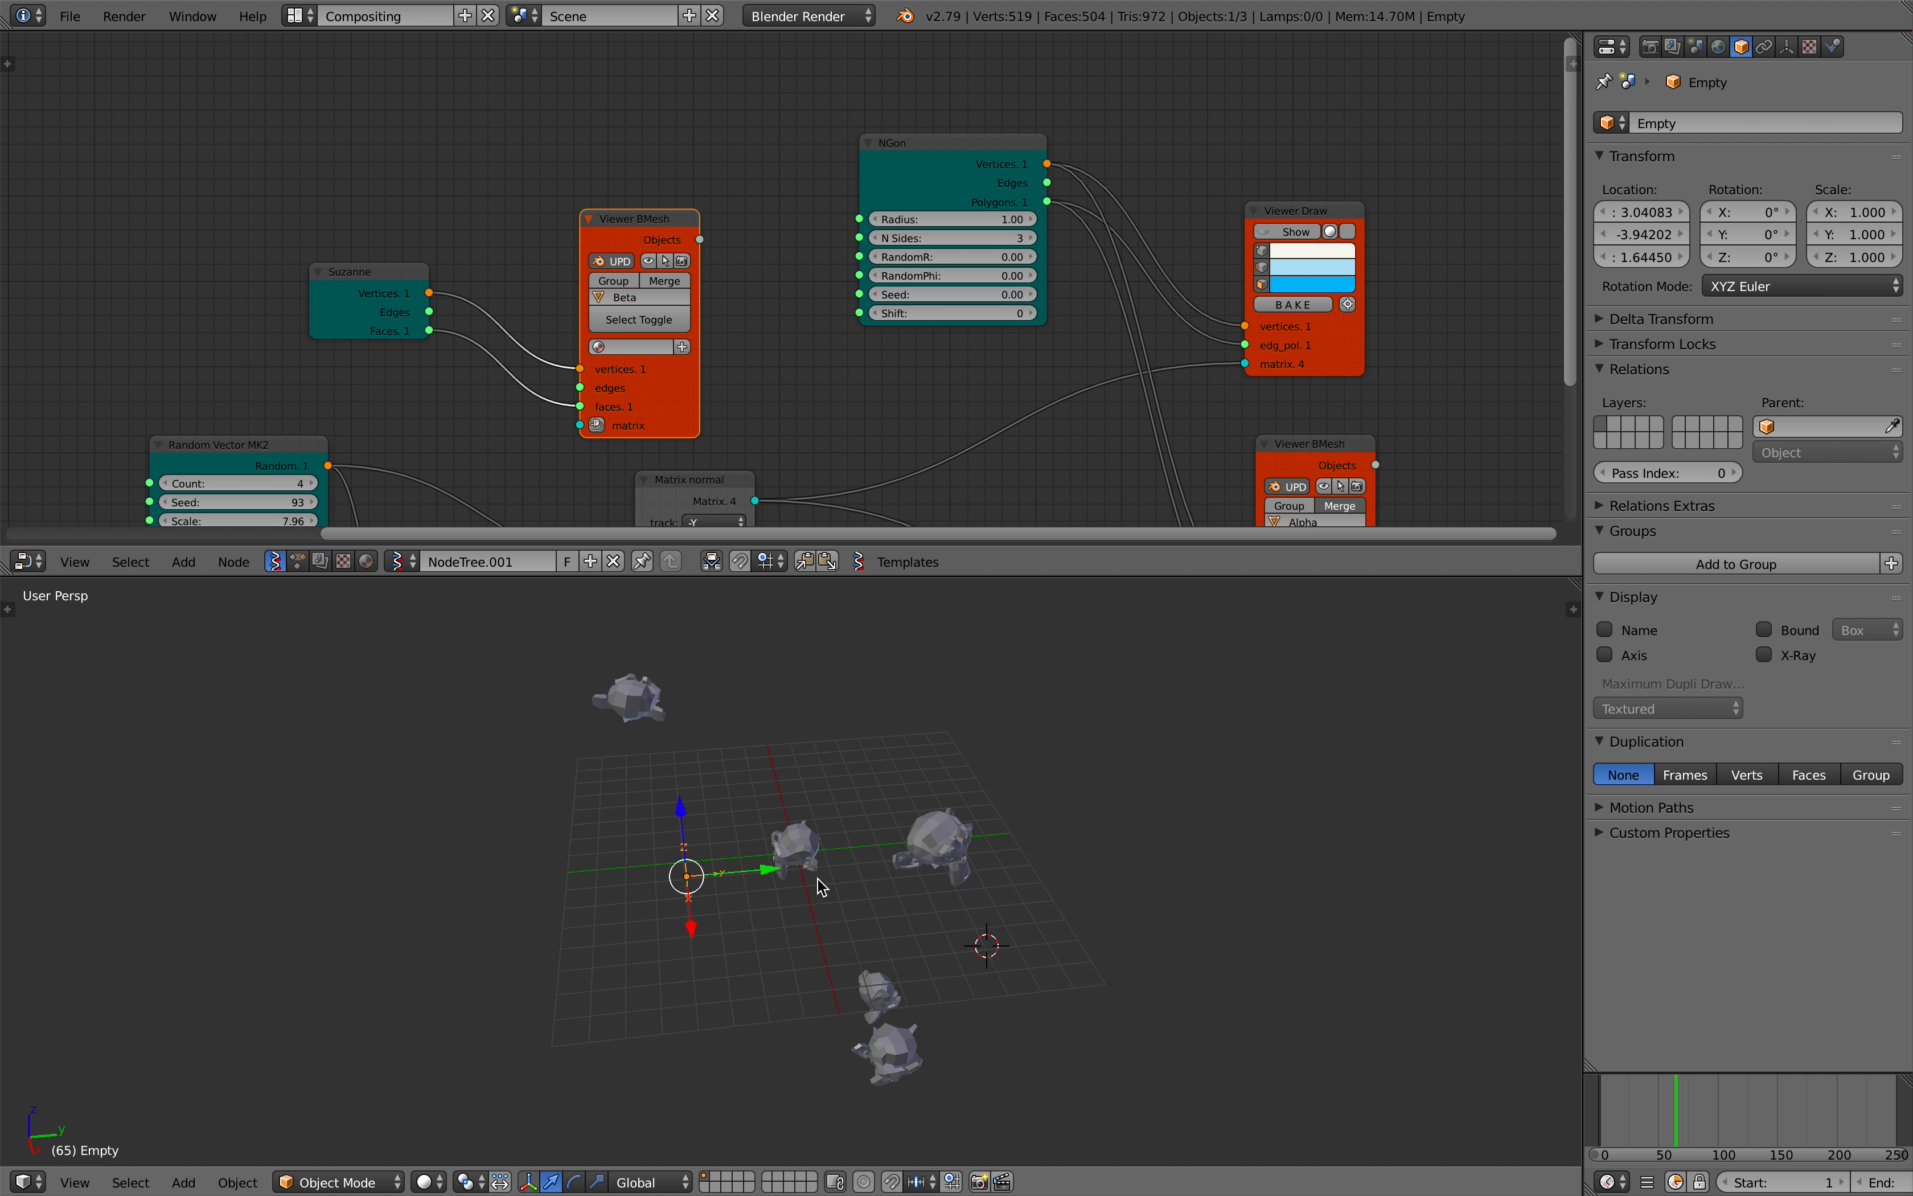
Step: Move the empty to about X 2.34, Y 5.53, Z 3.23 with the animation playing, and stop it
{"action": "key", "text": "g"}
{"action": "left_click", "coordinate": [857, 888]}
{"action": "key", "text": "alt+a"}
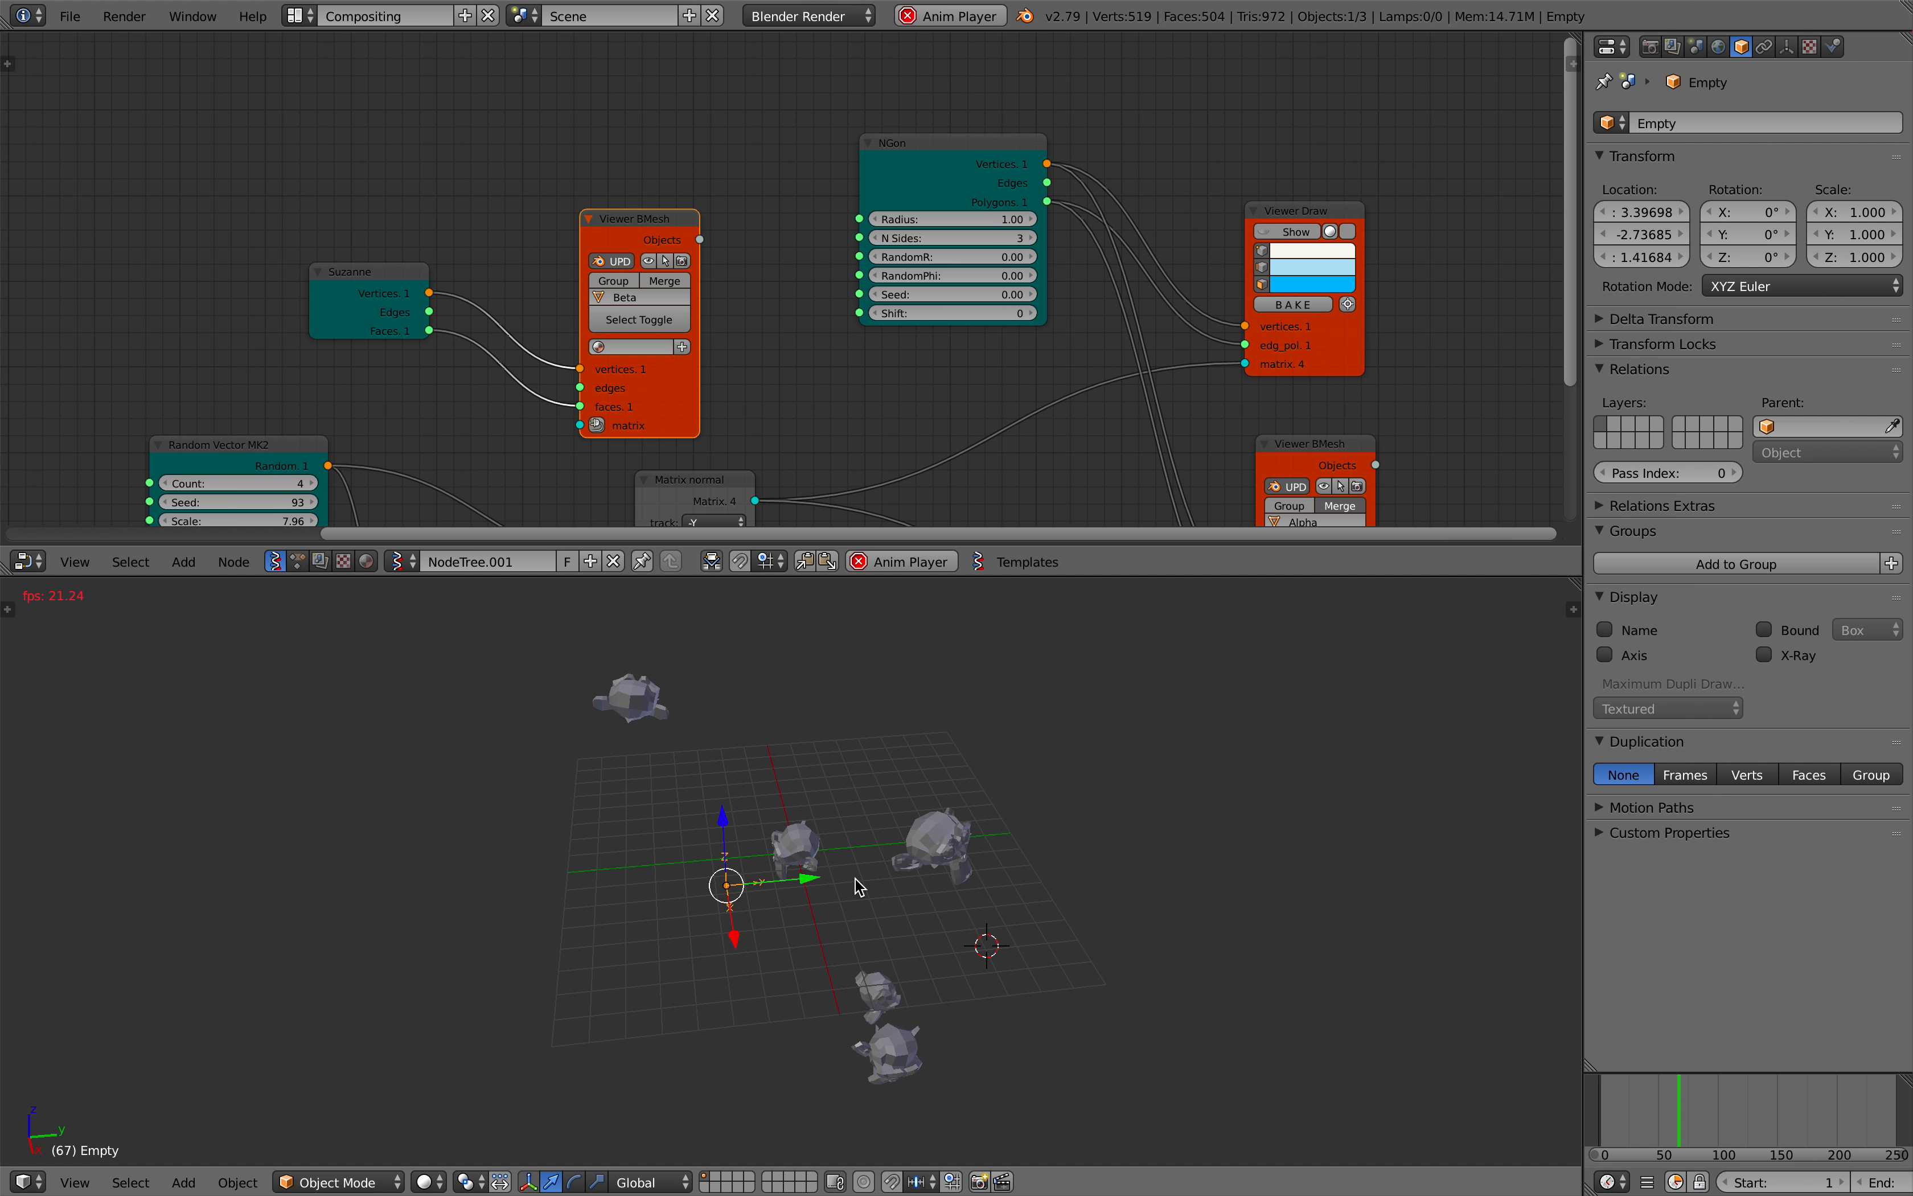
{"action": "key", "text": "g"}
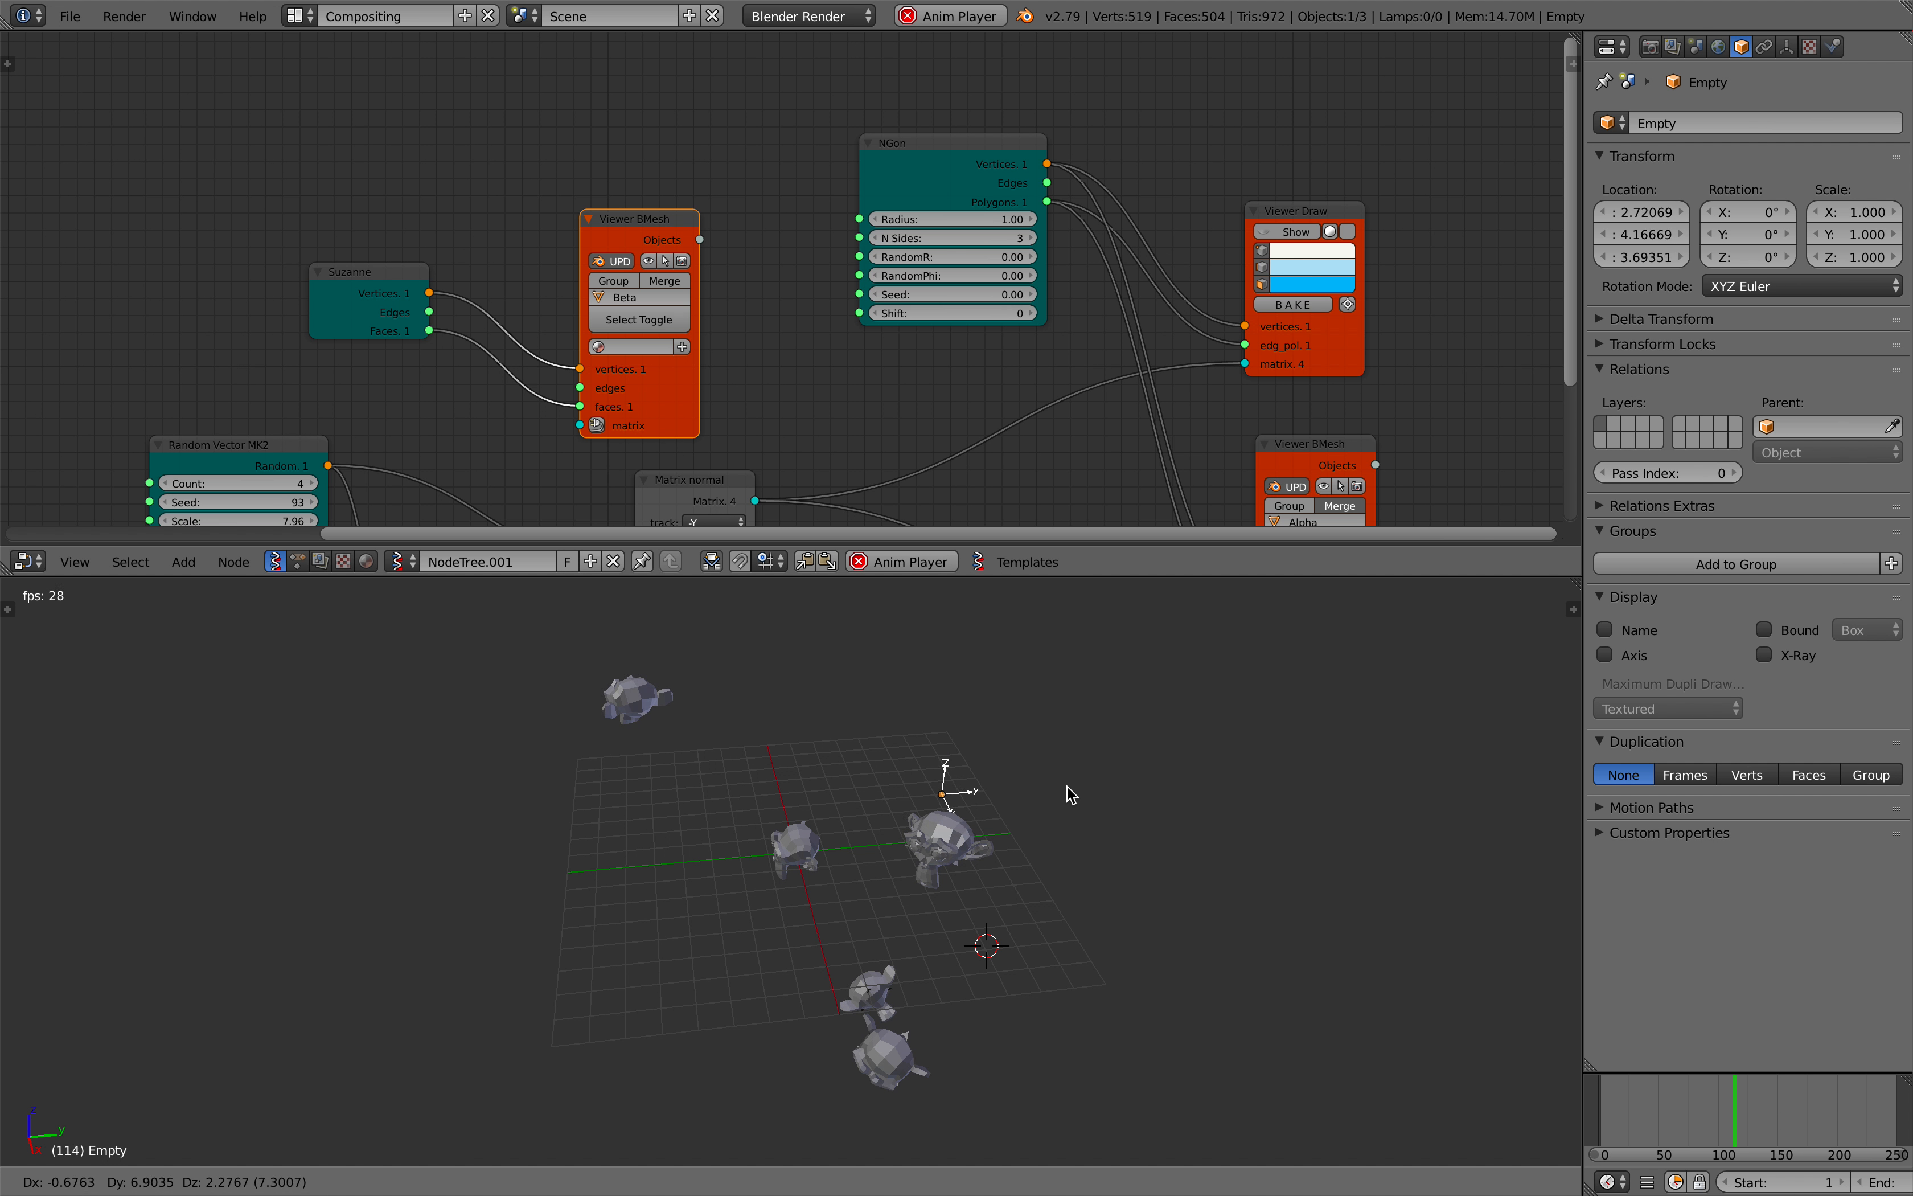
{"action": "left_click", "coordinate": [1050, 841]}
{"action": "key", "text": "Escape"}
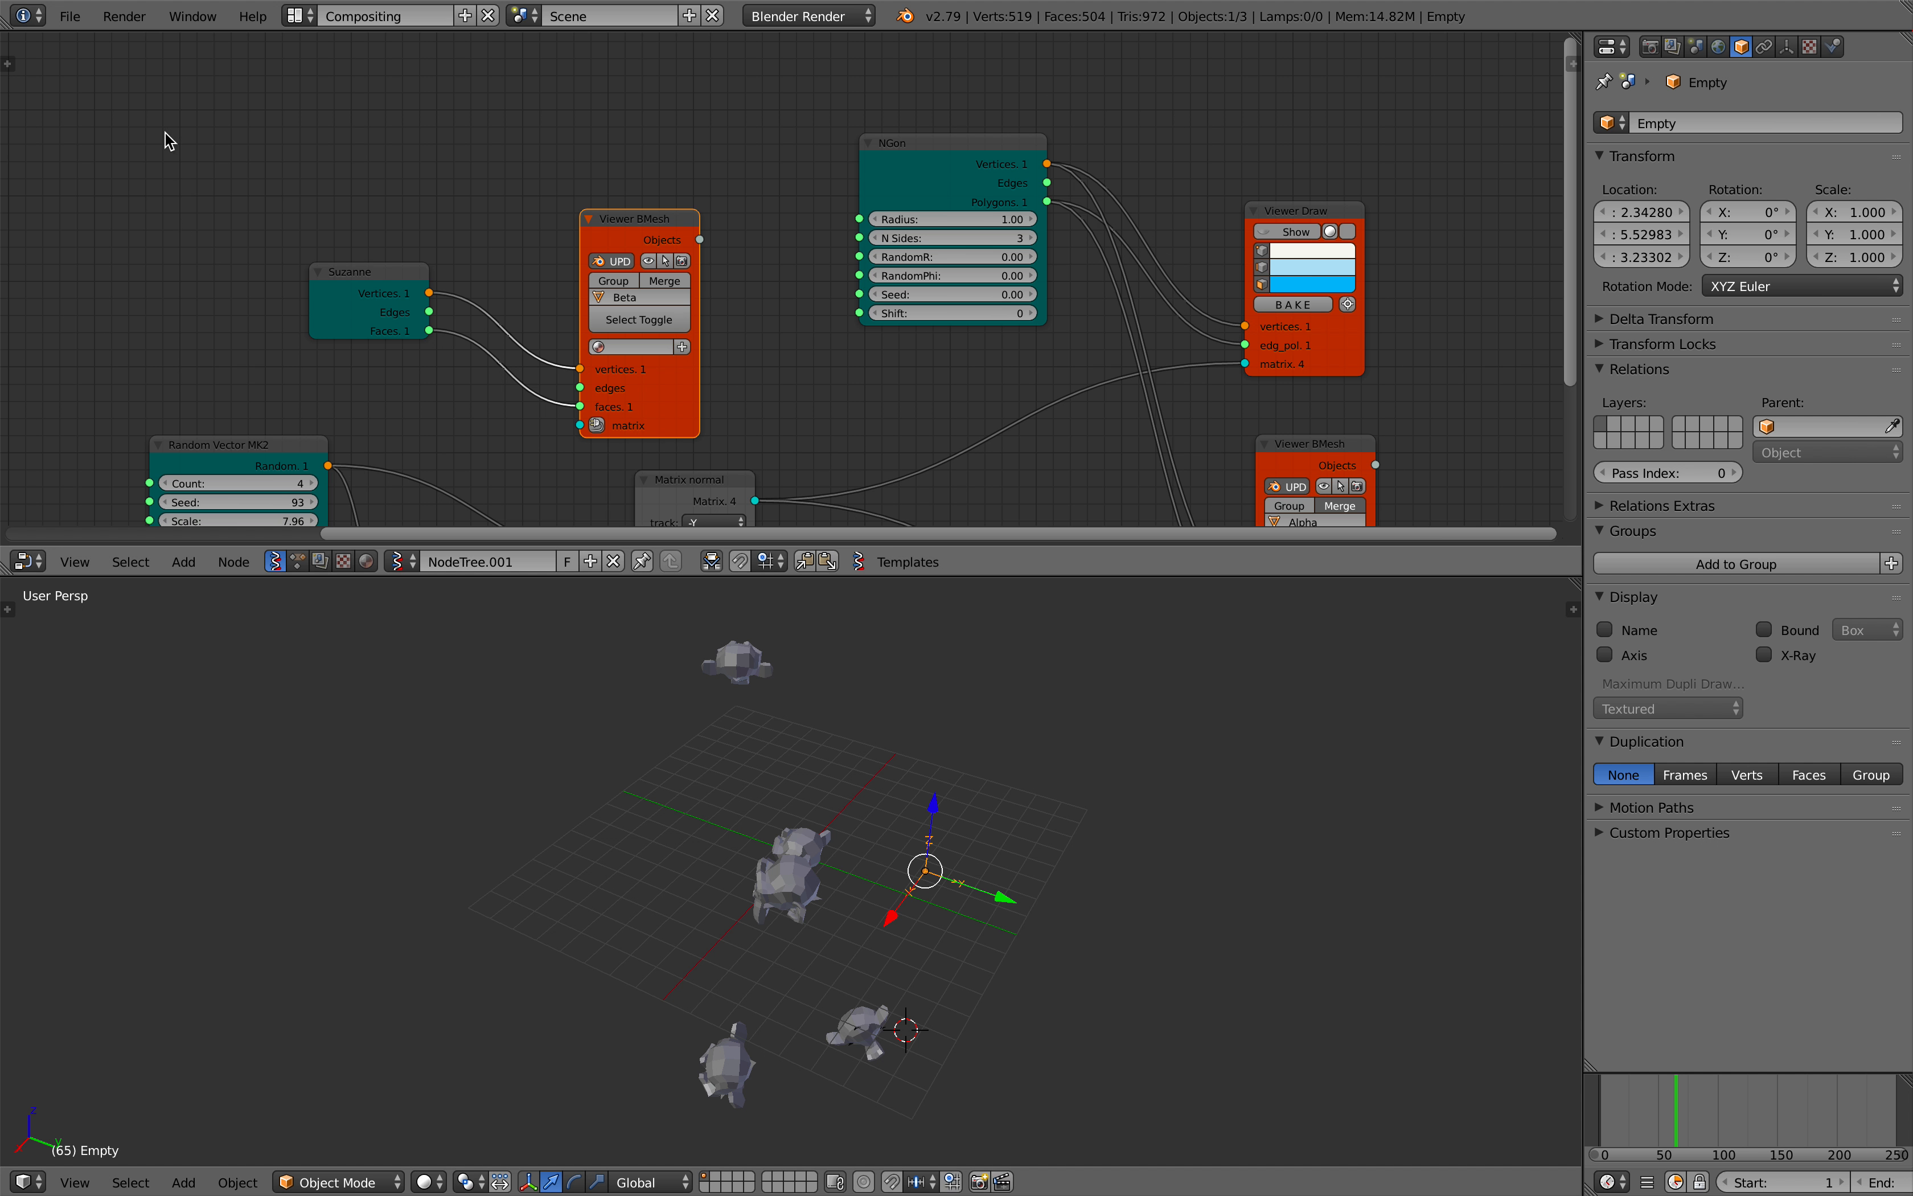
Step: Save the scene on the Desktop under the incremented file name matrix_normal_demo_002.blend
{"action": "left_click", "coordinate": [70, 16]}
{"action": "left_click", "coordinate": [166, 213]}
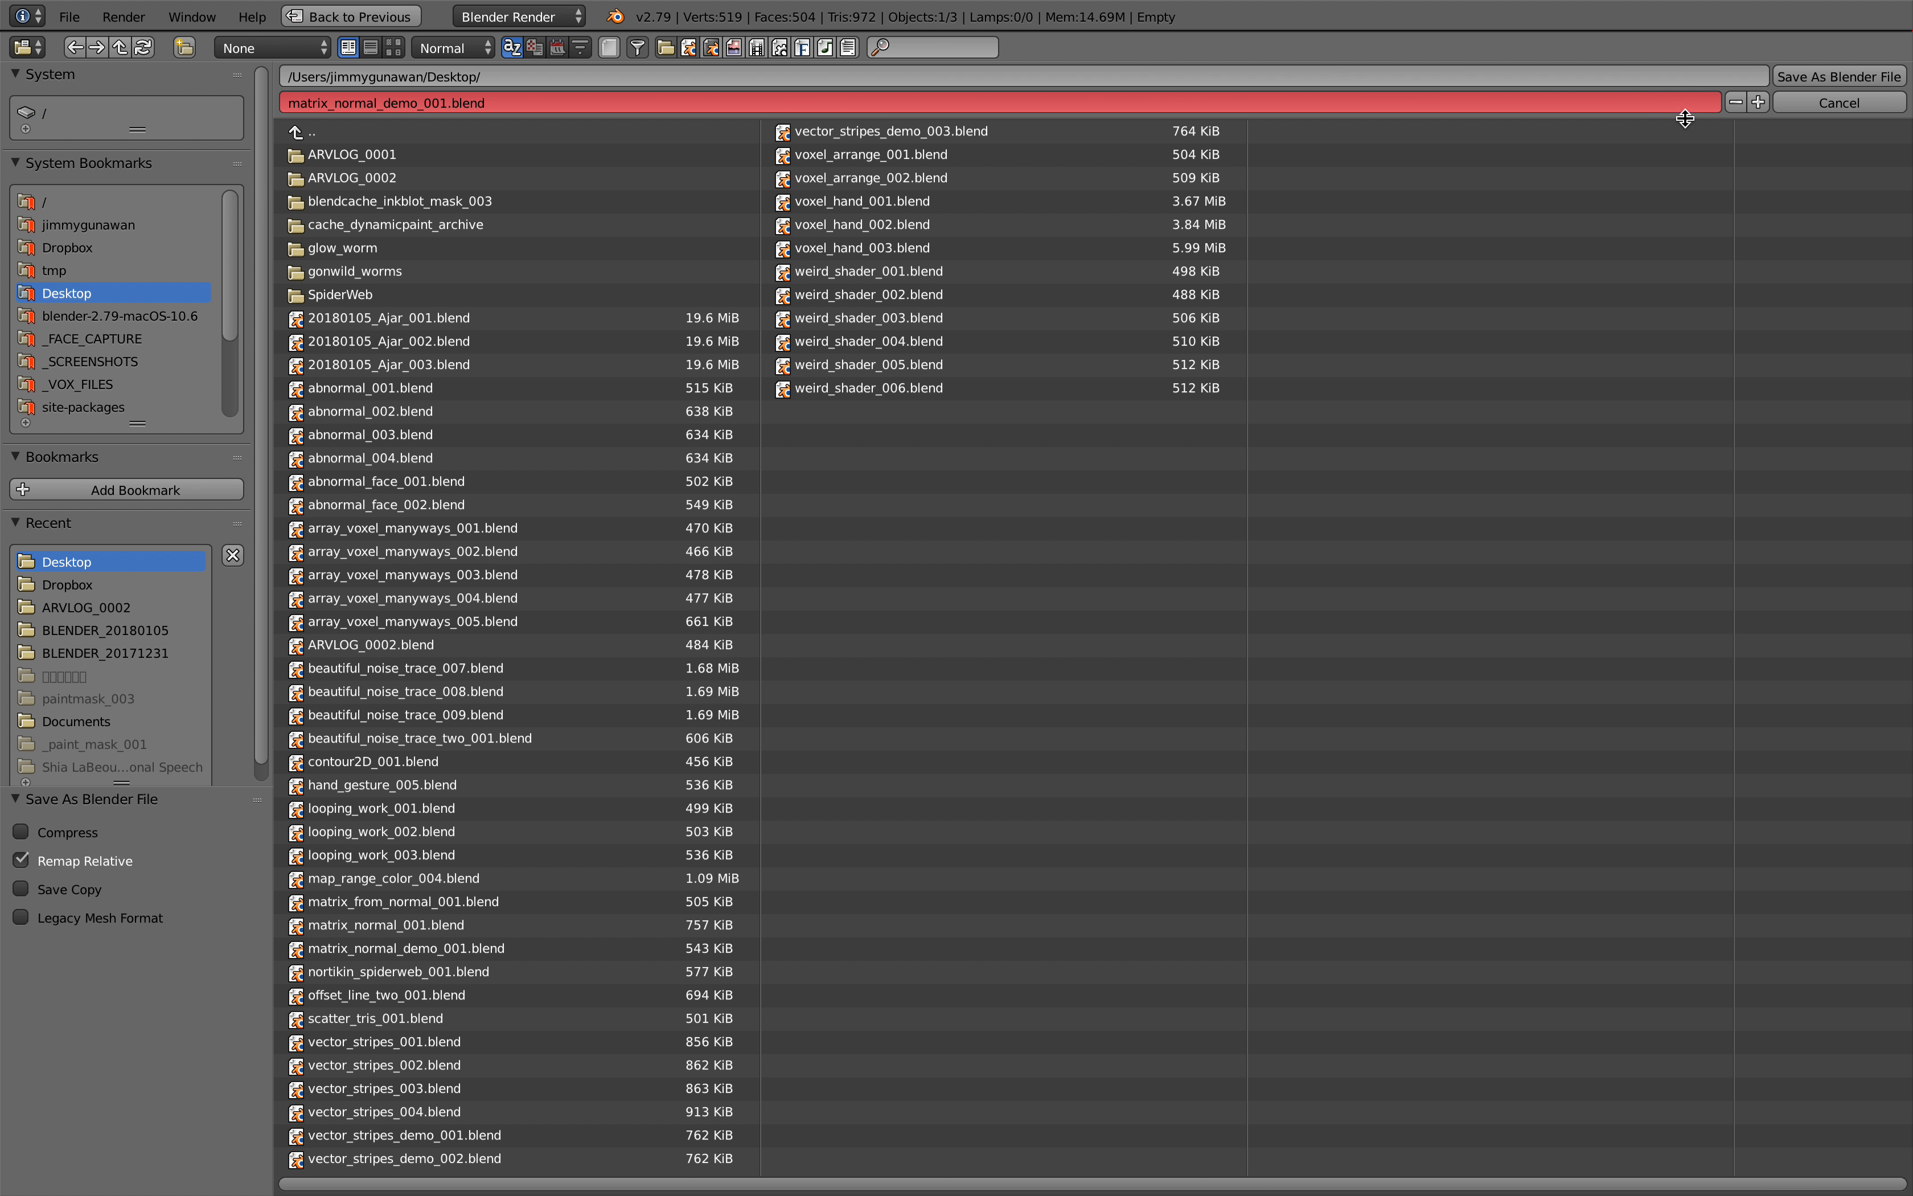
{"action": "left_click", "coordinate": [1758, 105]}
{"action": "left_click", "coordinate": [1812, 81]}
{"action": "middle_click_drag", "start_coordinate": [1055, 682], "coordinate": [1015, 685]}
{"action": "key", "text": "ctrl+s"}
{"action": "left_click", "coordinate": [1015, 685]}
Step: Move the Viewer Draw and Alpha Viewer BMesh nodes farther from the NGon node and save over matrix_normal_demo_002.blend
{"action": "middle_click_drag", "start_coordinate": [1259, 437], "coordinate": [985, 342]}
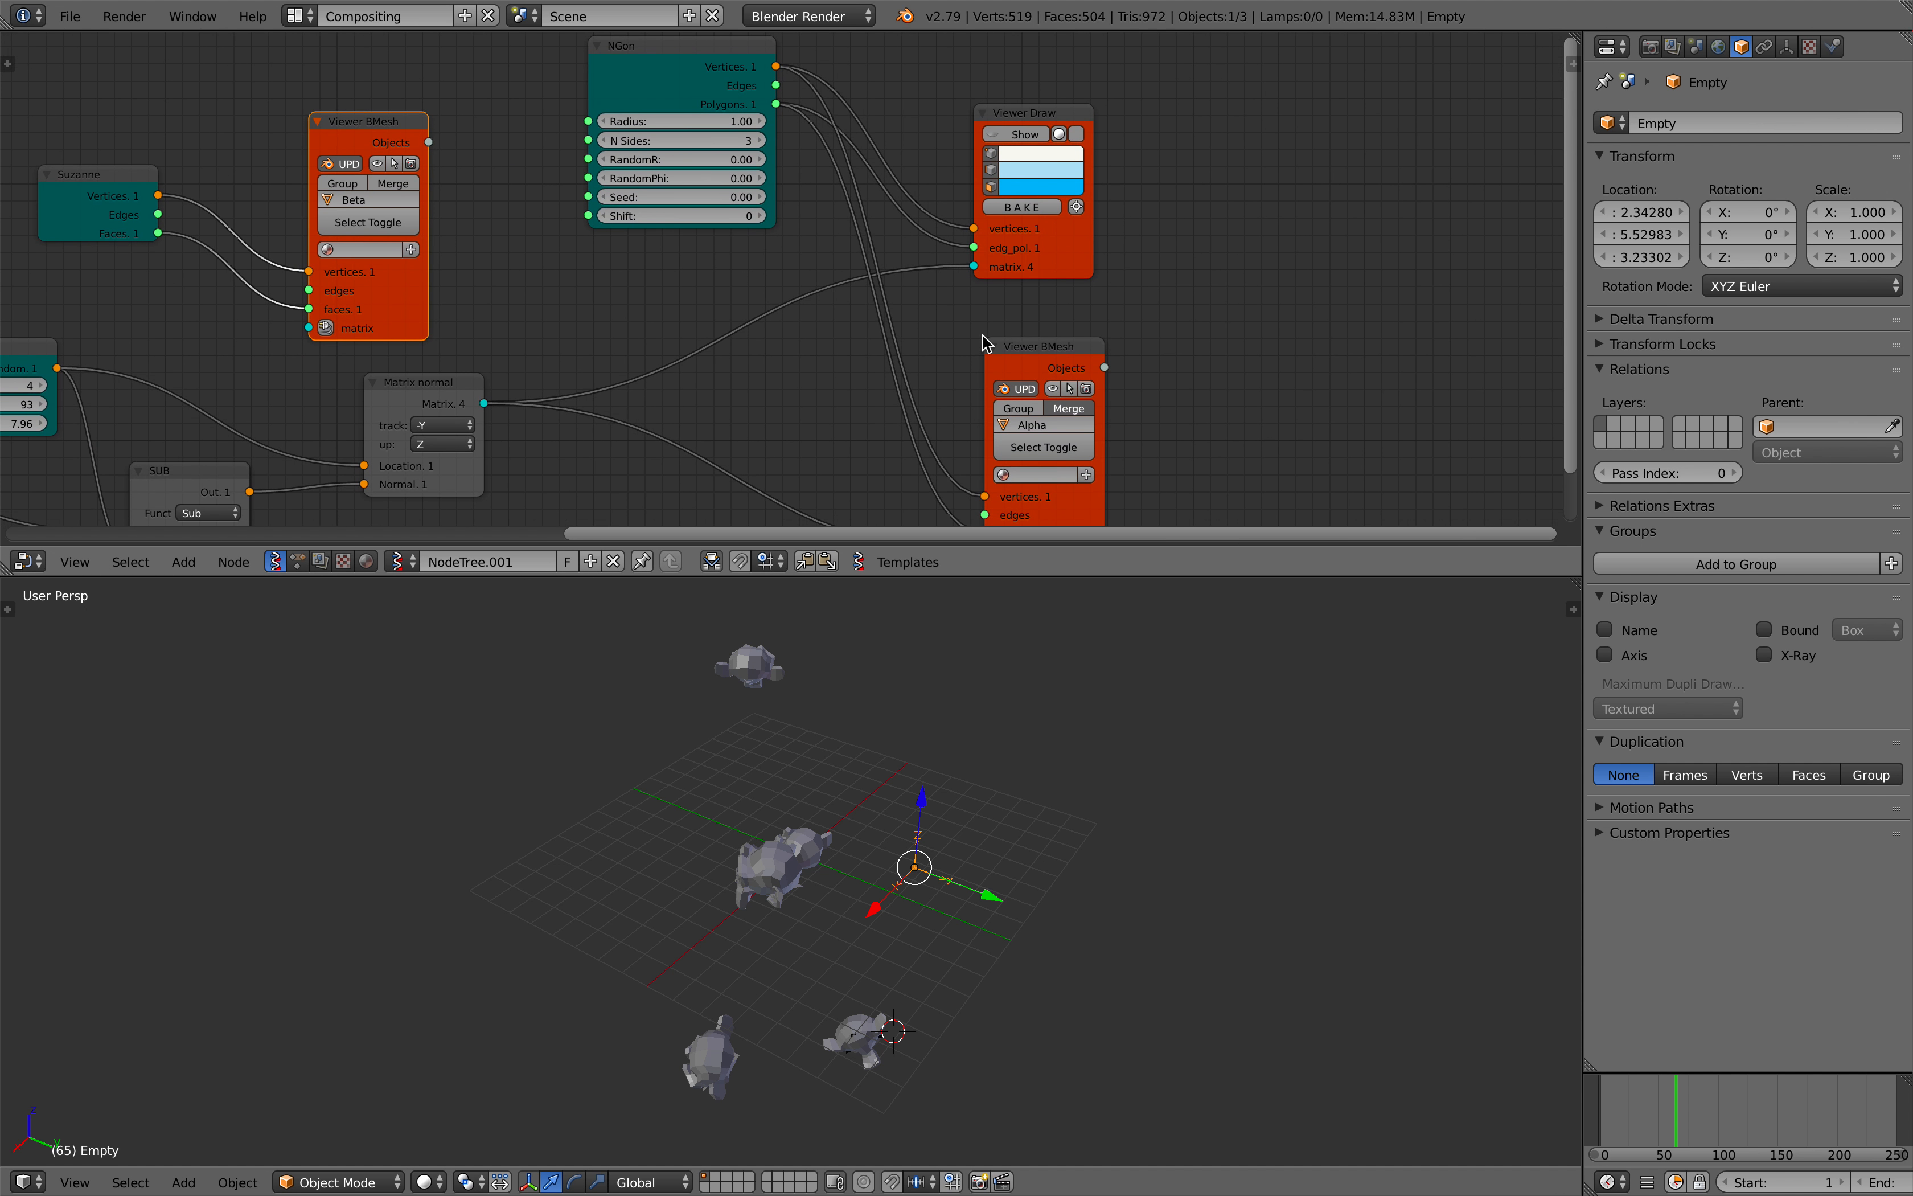
{"action": "left_click_drag", "start_coordinate": [1026, 359], "coordinate": [1048, 326]}
{"action": "left_click_drag", "start_coordinate": [1042, 252], "coordinate": [1113, 200]}
{"action": "middle_click_drag", "start_coordinate": [1113, 200], "coordinate": [1128, 174]}
{"action": "left_click_drag", "start_coordinate": [1075, 291], "coordinate": [1179, 283]}
{"action": "scroll", "coordinate": [1147, 376], "scroll_direction": "up", "scroll_amount": 1}
{"action": "key", "text": "ctrl+s"}
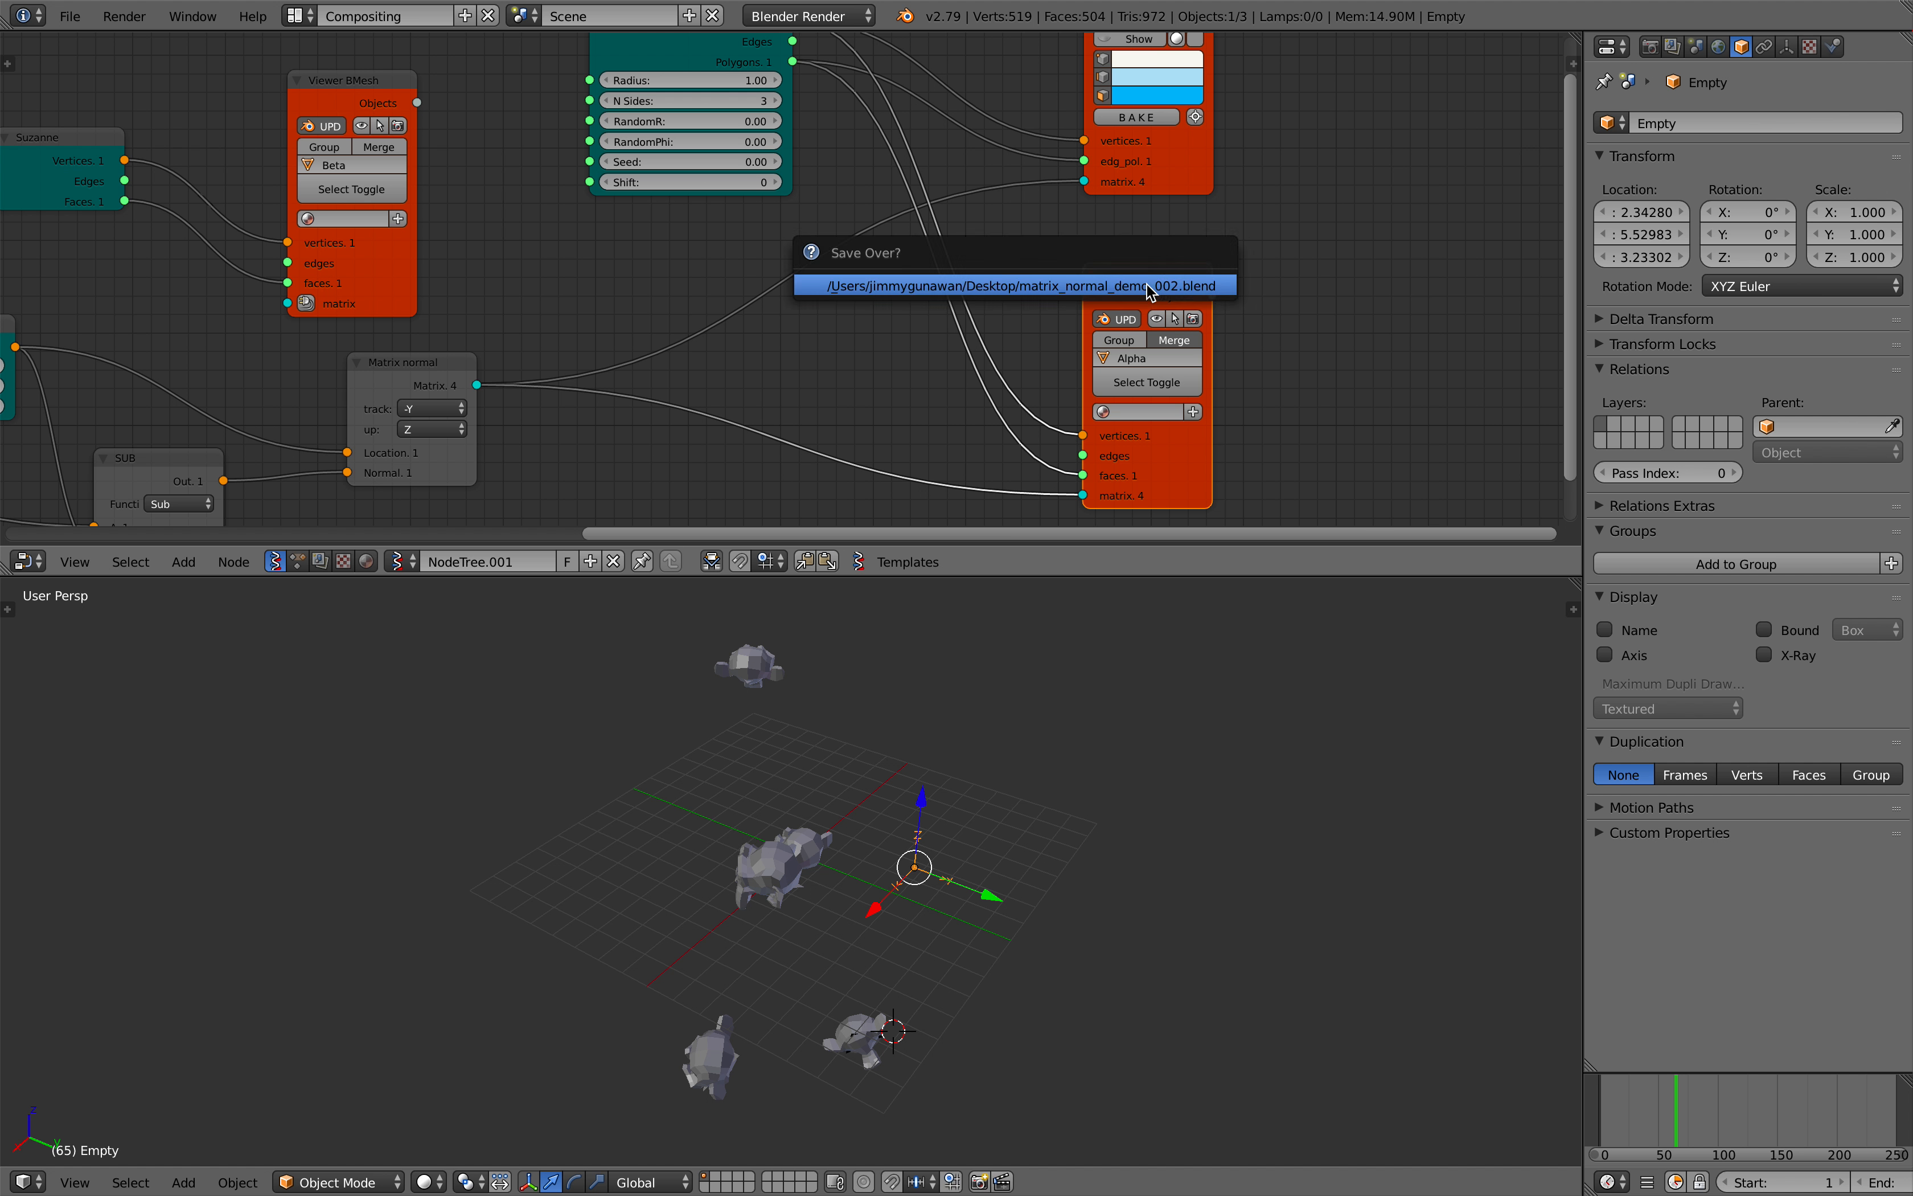
{"action": "left_click", "coordinate": [1178, 283]}
Step: Free up space between the NGon node and the Alpha Viewer BMesh node and add a Matrix Apply node there
{"action": "middle_click_drag", "start_coordinate": [1178, 278], "coordinate": [1067, 294]}
{"action": "scroll", "coordinate": [1091, 249], "scroll_direction": "down", "scroll_amount": 1}
{"action": "left_click_drag", "start_coordinate": [1063, 188], "coordinate": [1082, 131]}
{"action": "left_click_drag", "start_coordinate": [1094, 298], "coordinate": [1307, 370]}
{"action": "key", "text": "alt+space"}
{"action": "type", "text": "appl"}
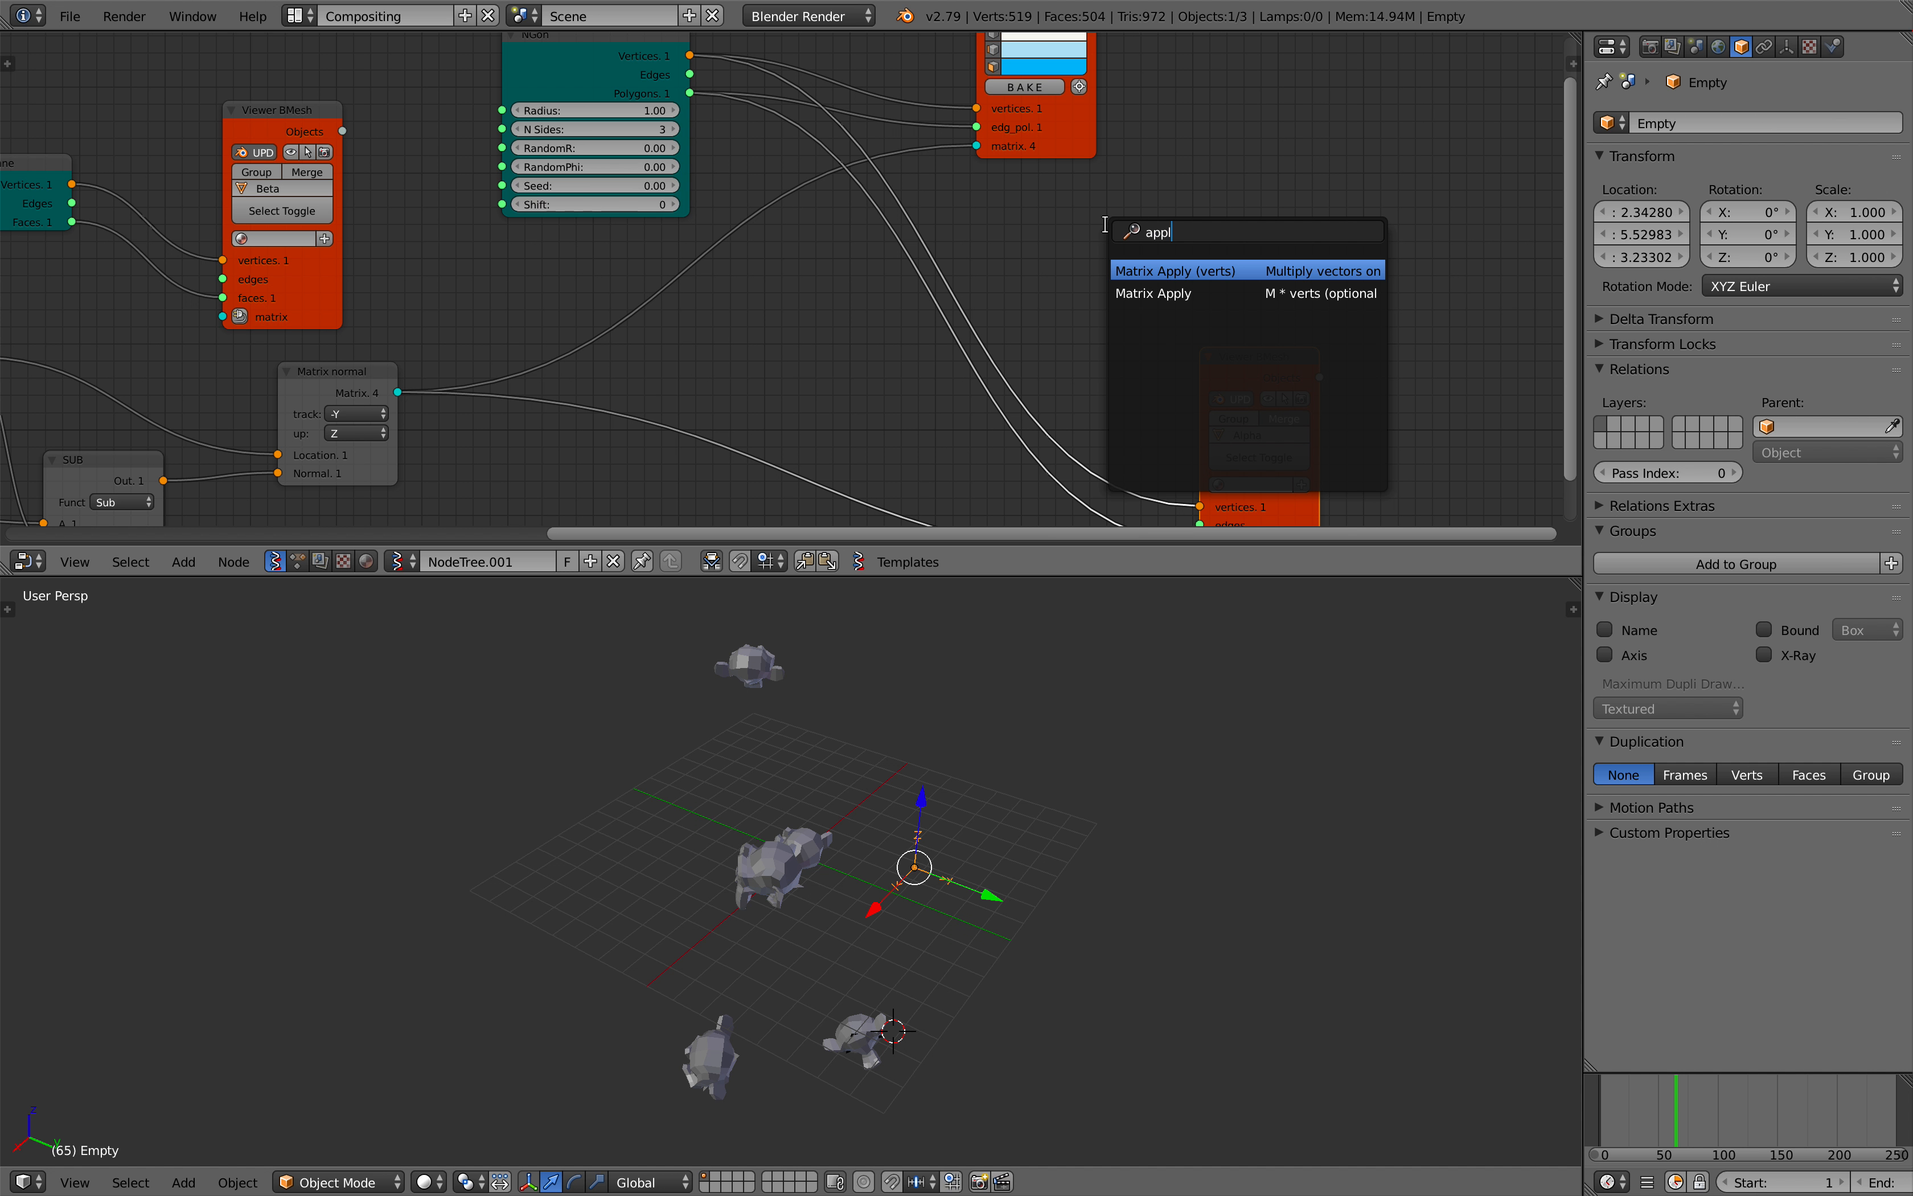
{"action": "key", "text": "Down"}
{"action": "key", "text": "Return"}
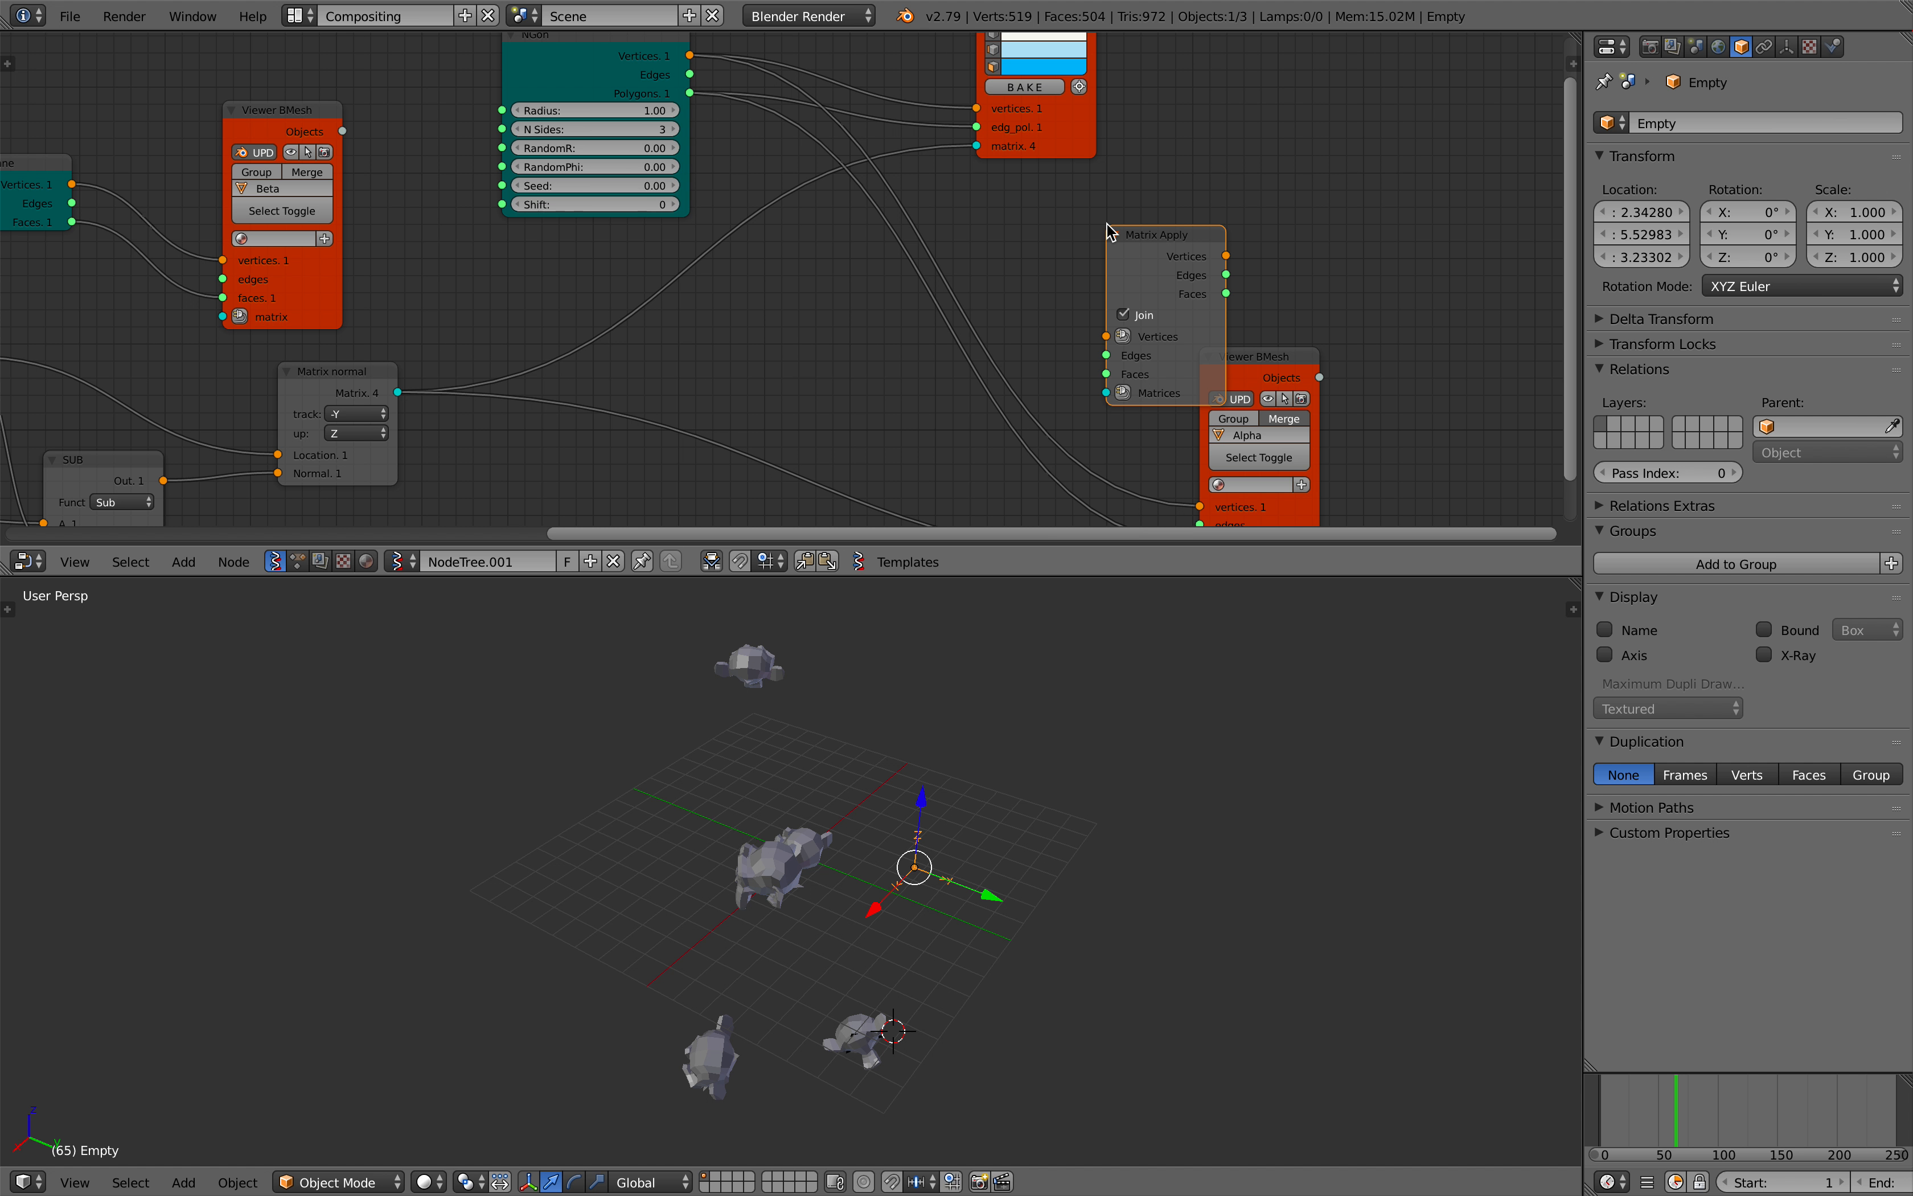
Step: Link NGon's Vertices and Polygons and Matrix normal's Matrix output to the Vertices, Faces and Matrices inputs of Matrix Apply
{"action": "scroll", "coordinate": [868, 158], "scroll_direction": "down", "scroll_amount": 3}
{"action": "left_click_drag", "start_coordinate": [722, 89], "coordinate": [818, 202]}
{"action": "left_click_drag", "start_coordinate": [722, 122], "coordinate": [722, 120]}
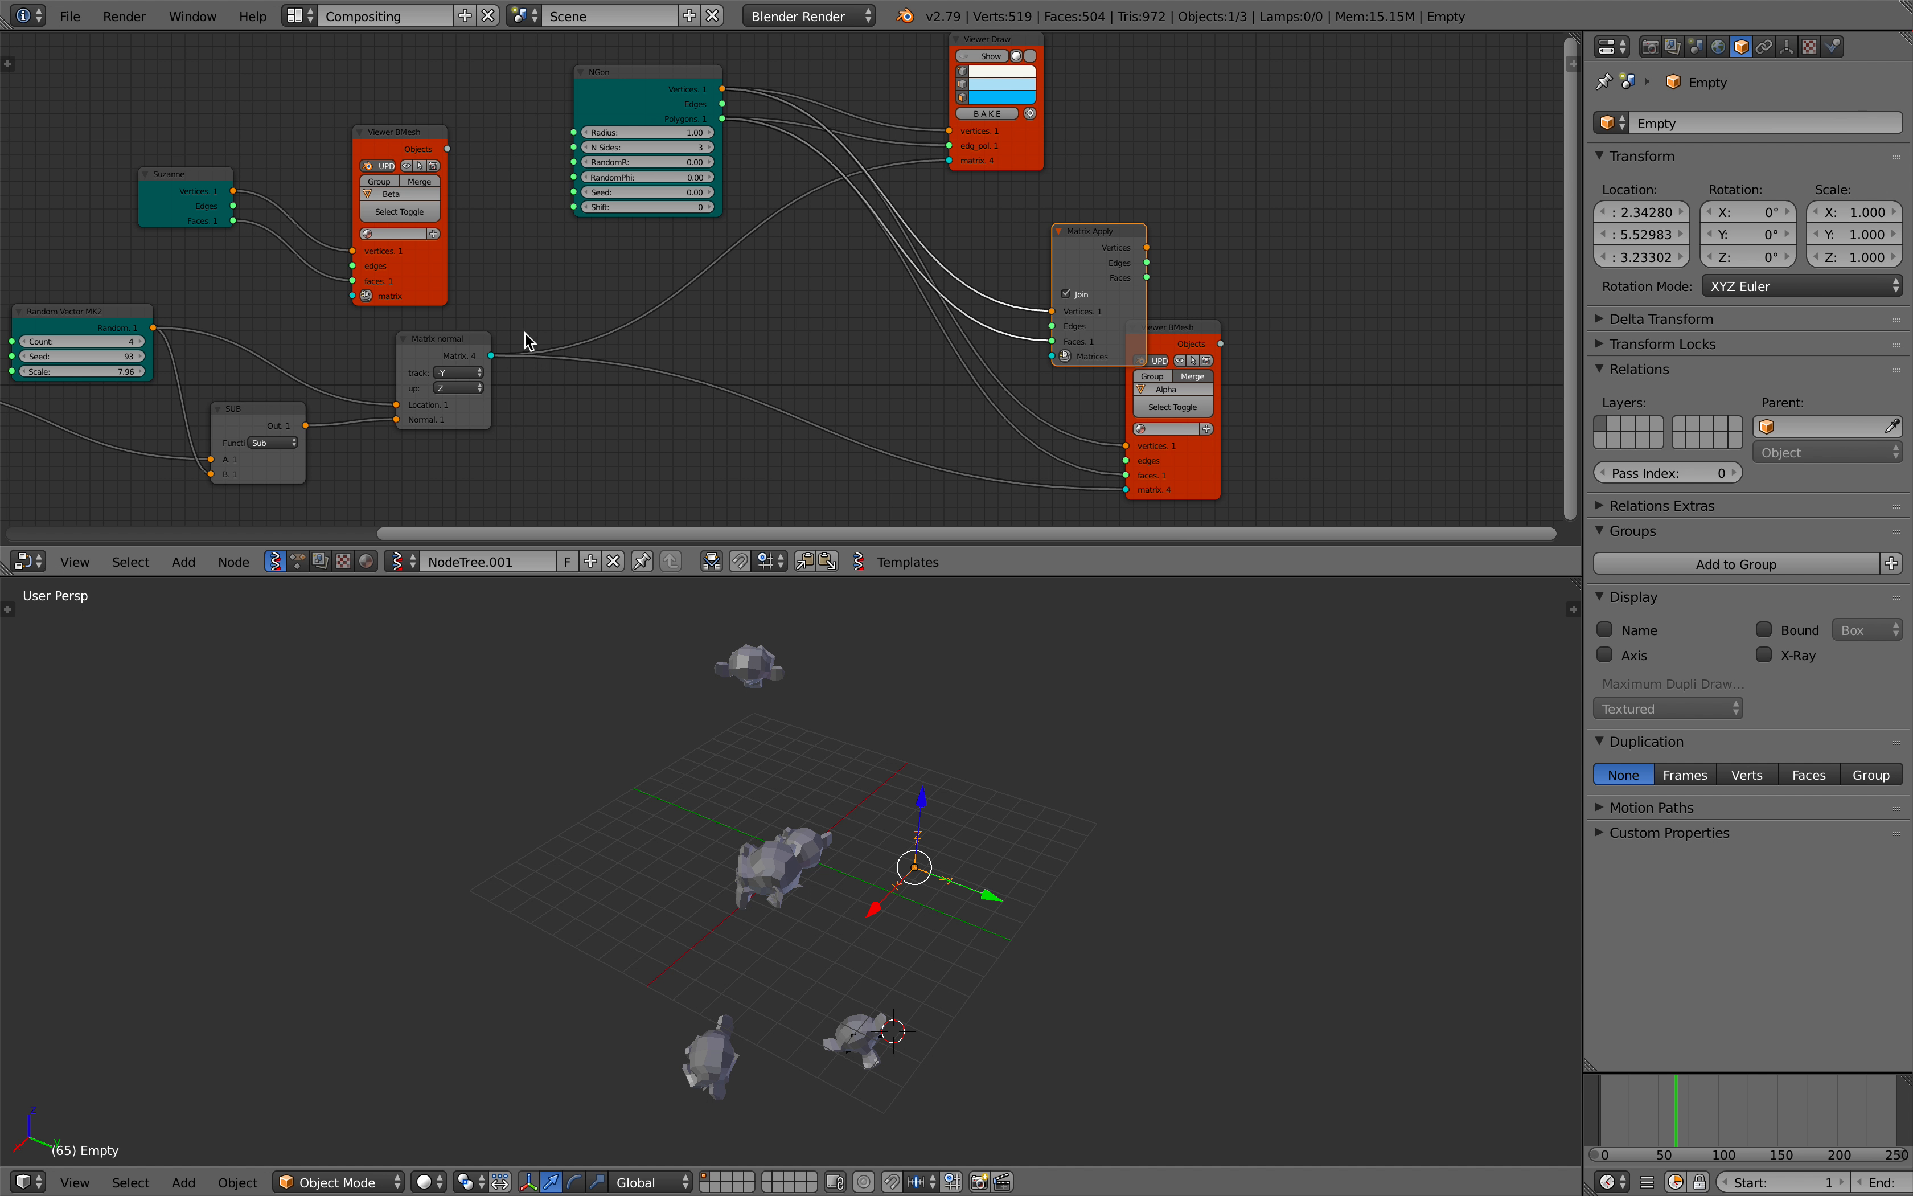
{"action": "left_click_drag", "start_coordinate": [492, 355], "coordinate": [642, 366]}
{"action": "left_click_drag", "start_coordinate": [1040, 352], "coordinate": [1051, 356]}
Step: Move the Alpha Viewer BMesh node clear of Matrix Apply, placing it on the output side
{"action": "left_click_drag", "start_coordinate": [1187, 336], "coordinate": [1289, 288]}
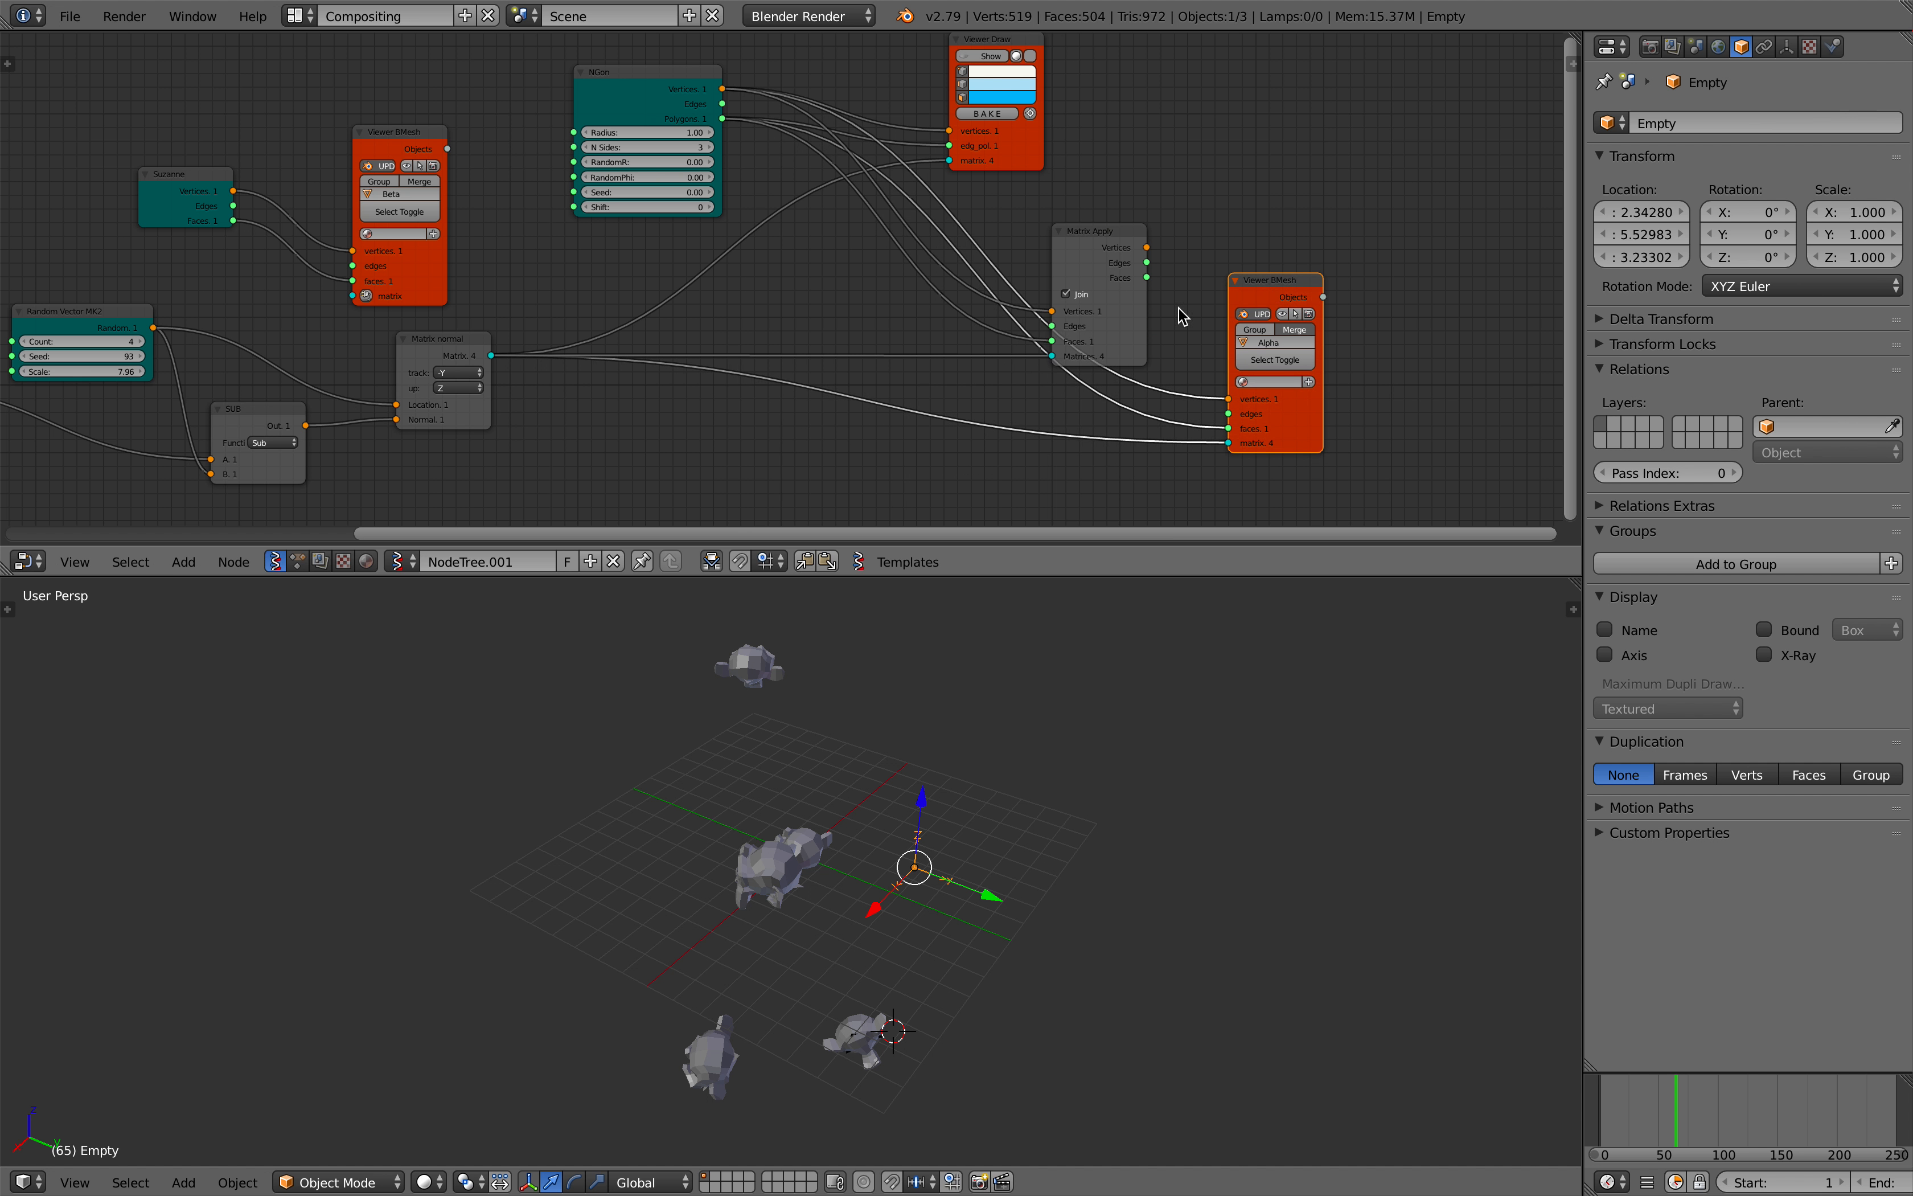
{"action": "middle_click_drag", "start_coordinate": [1106, 284], "coordinate": [1036, 320]}
{"action": "scroll", "coordinate": [1140, 363], "scroll_direction": "up", "scroll_amount": 1}
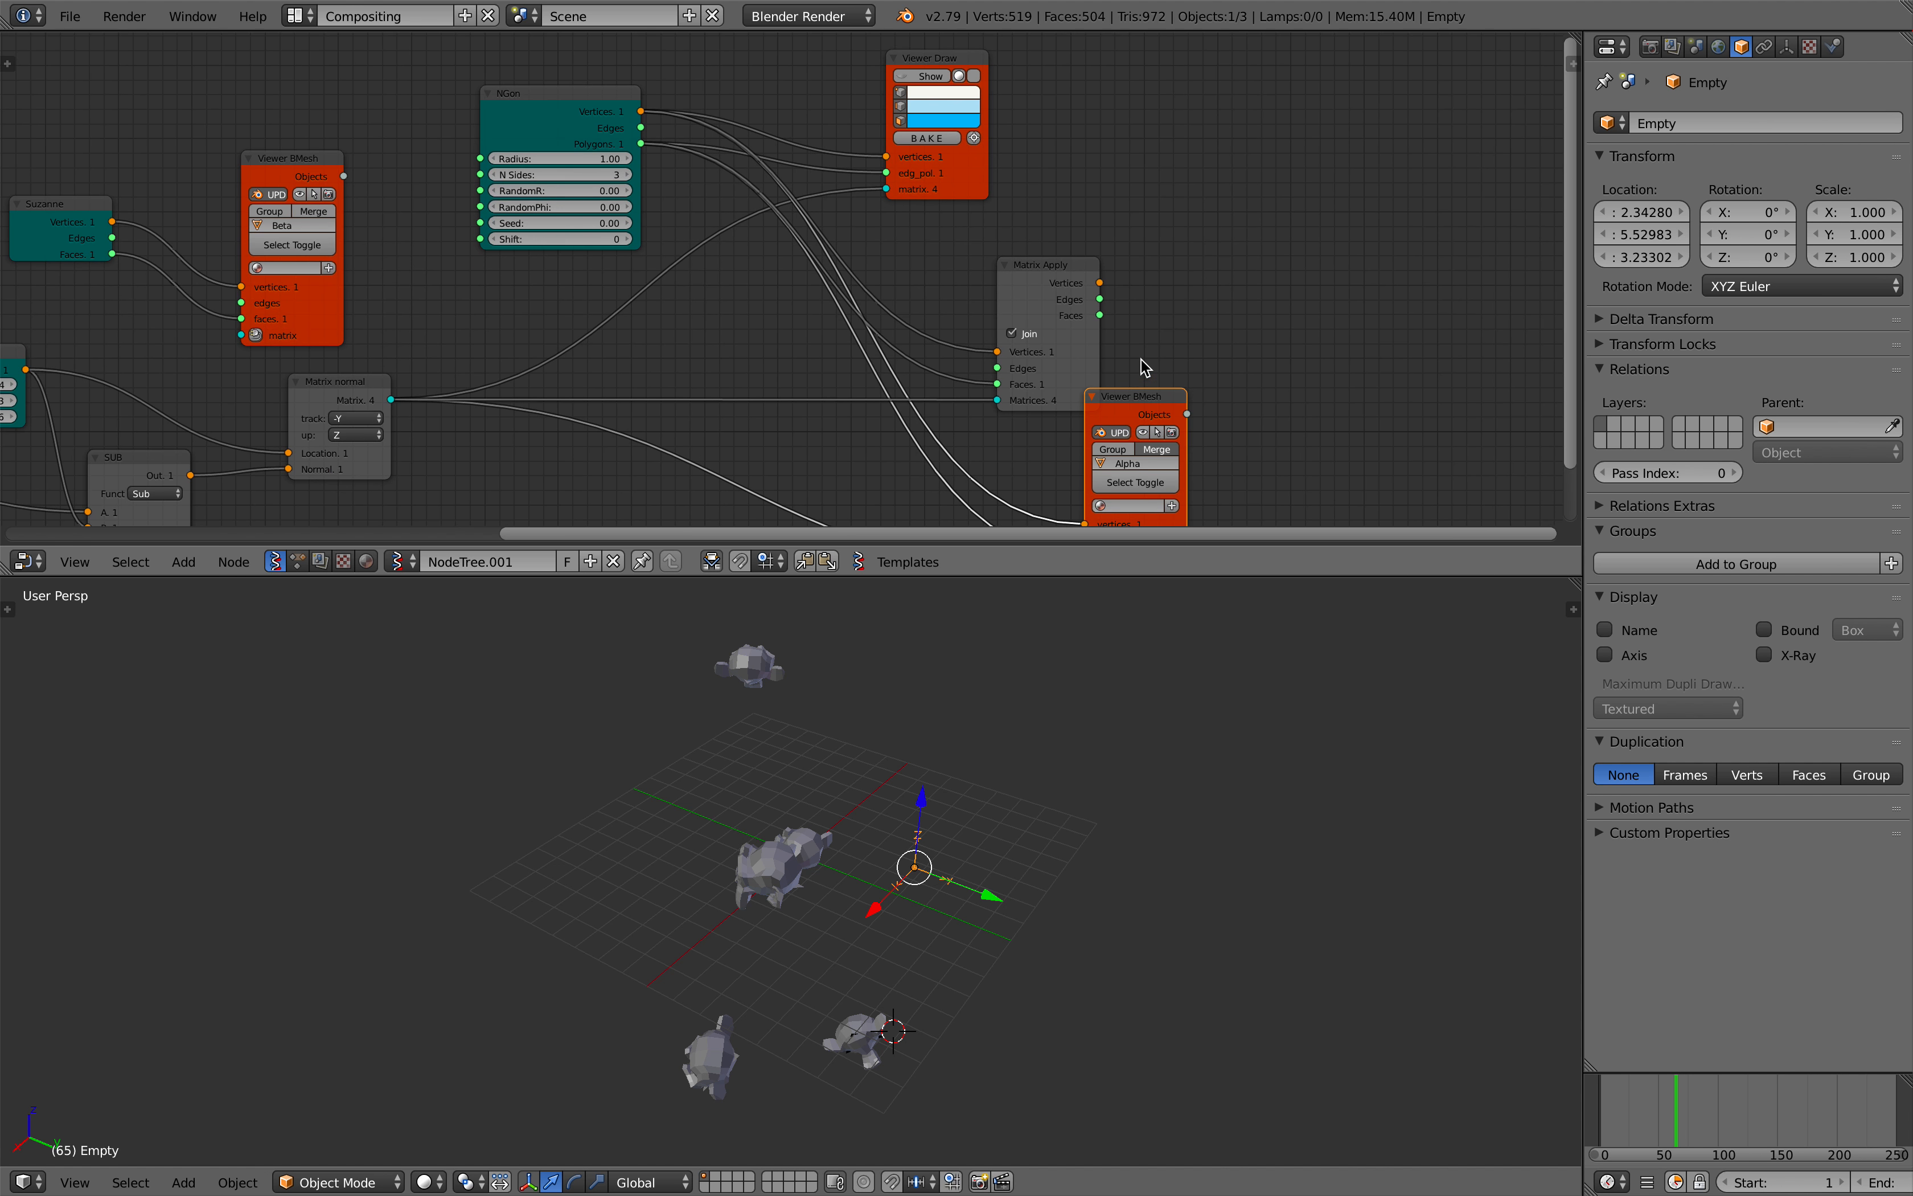
{"action": "middle_click_drag", "start_coordinate": [1140, 364], "coordinate": [1104, 339]}
{"action": "left_click_drag", "start_coordinate": [1100, 372], "coordinate": [1227, 286]}
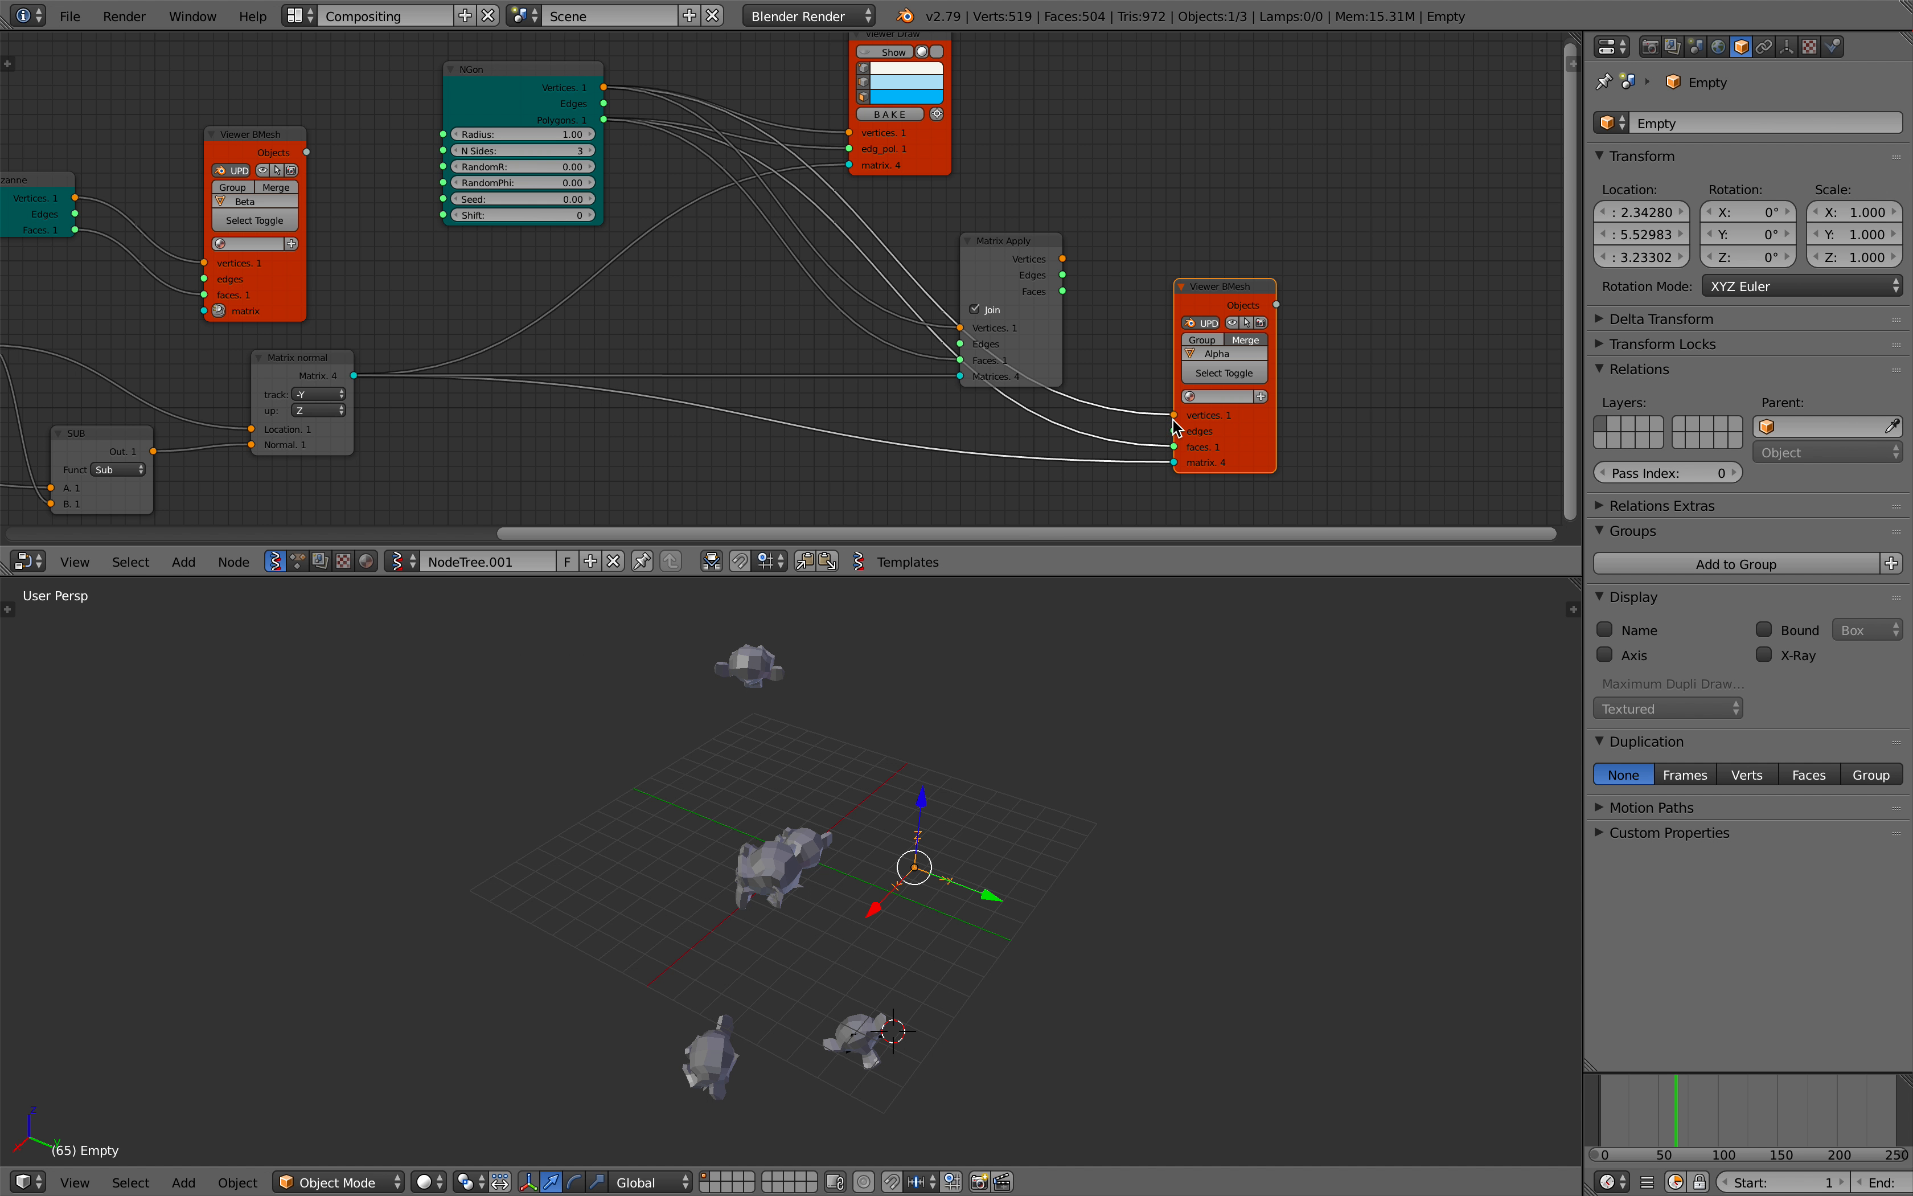
Step: Feed the Alpha Viewer BMesh from Matrix Apply's Vertices and Faces outputs, leaving its matrix input unconnected
{"action": "left_click_drag", "start_coordinate": [1173, 420], "coordinate": [1219, 404]}
{"action": "scroll", "coordinate": [1115, 310], "scroll_direction": "up", "scroll_amount": 5}
{"action": "left_click_drag", "start_coordinate": [1194, 251], "coordinate": [1205, 263]}
{"action": "left_click_drag", "start_coordinate": [1357, 427], "coordinate": [1353, 421]}
{"action": "left_click_drag", "start_coordinate": [1197, 297], "coordinate": [1353, 468]}
Step: Play the animation and move the empty around to test the duplicates driven by Matrix Apply
{"action": "middle_click_drag", "start_coordinate": [1046, 791], "coordinate": [906, 834]}
{"action": "key", "text": "alt+a"}
{"action": "key", "text": "g"}
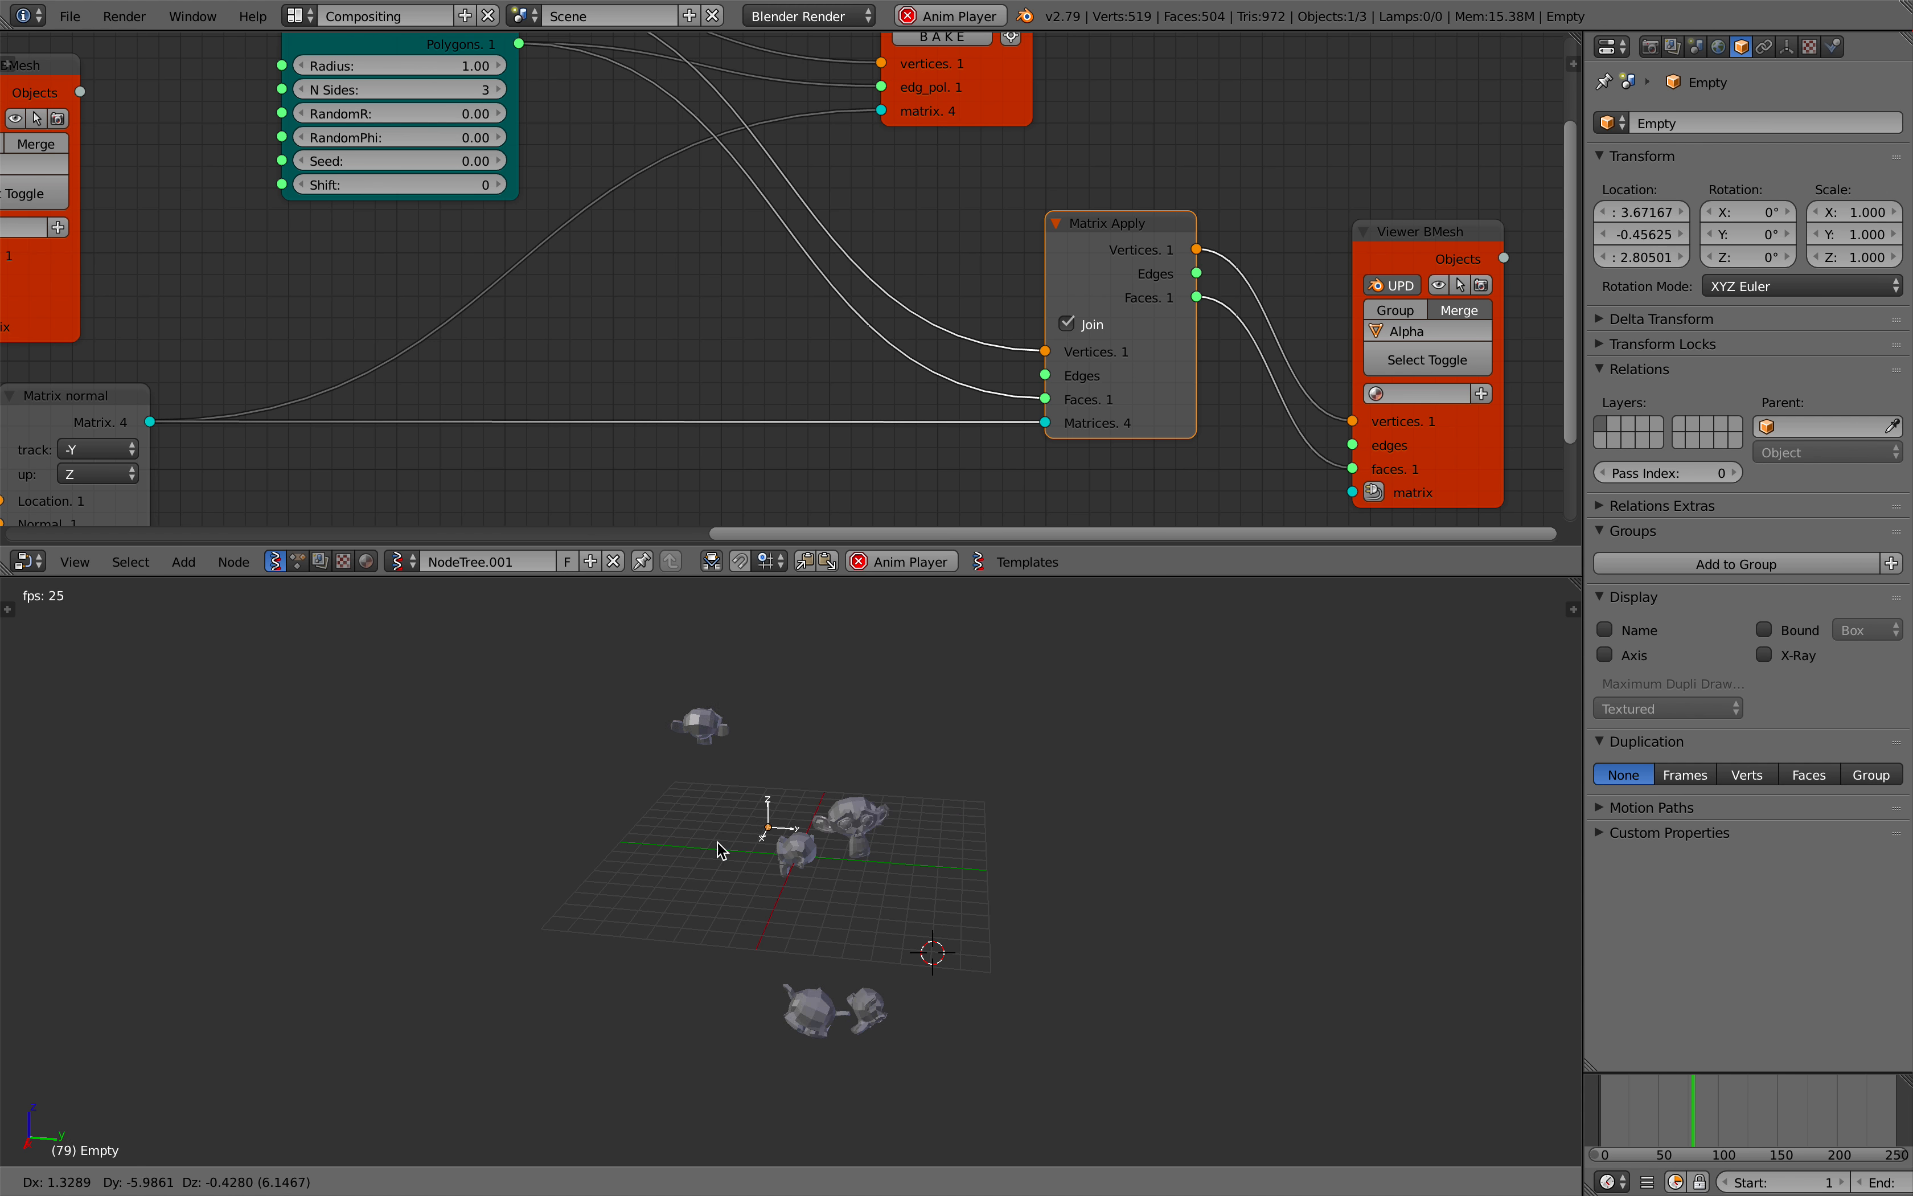
{"action": "left_click", "coordinate": [581, 819]}
{"action": "middle_click_drag", "start_coordinate": [581, 819], "coordinate": [747, 832]}
{"action": "key", "text": "g"}
{"action": "left_click", "coordinate": [602, 822]}
{"action": "key", "text": "Escape"}
Step: Select the source Suzanne mesh Beta_0 and open the 3D view's properties to inspect its transform
{"action": "right_click", "coordinate": [774, 844]}
{"action": "left_click", "coordinate": [1573, 610]}
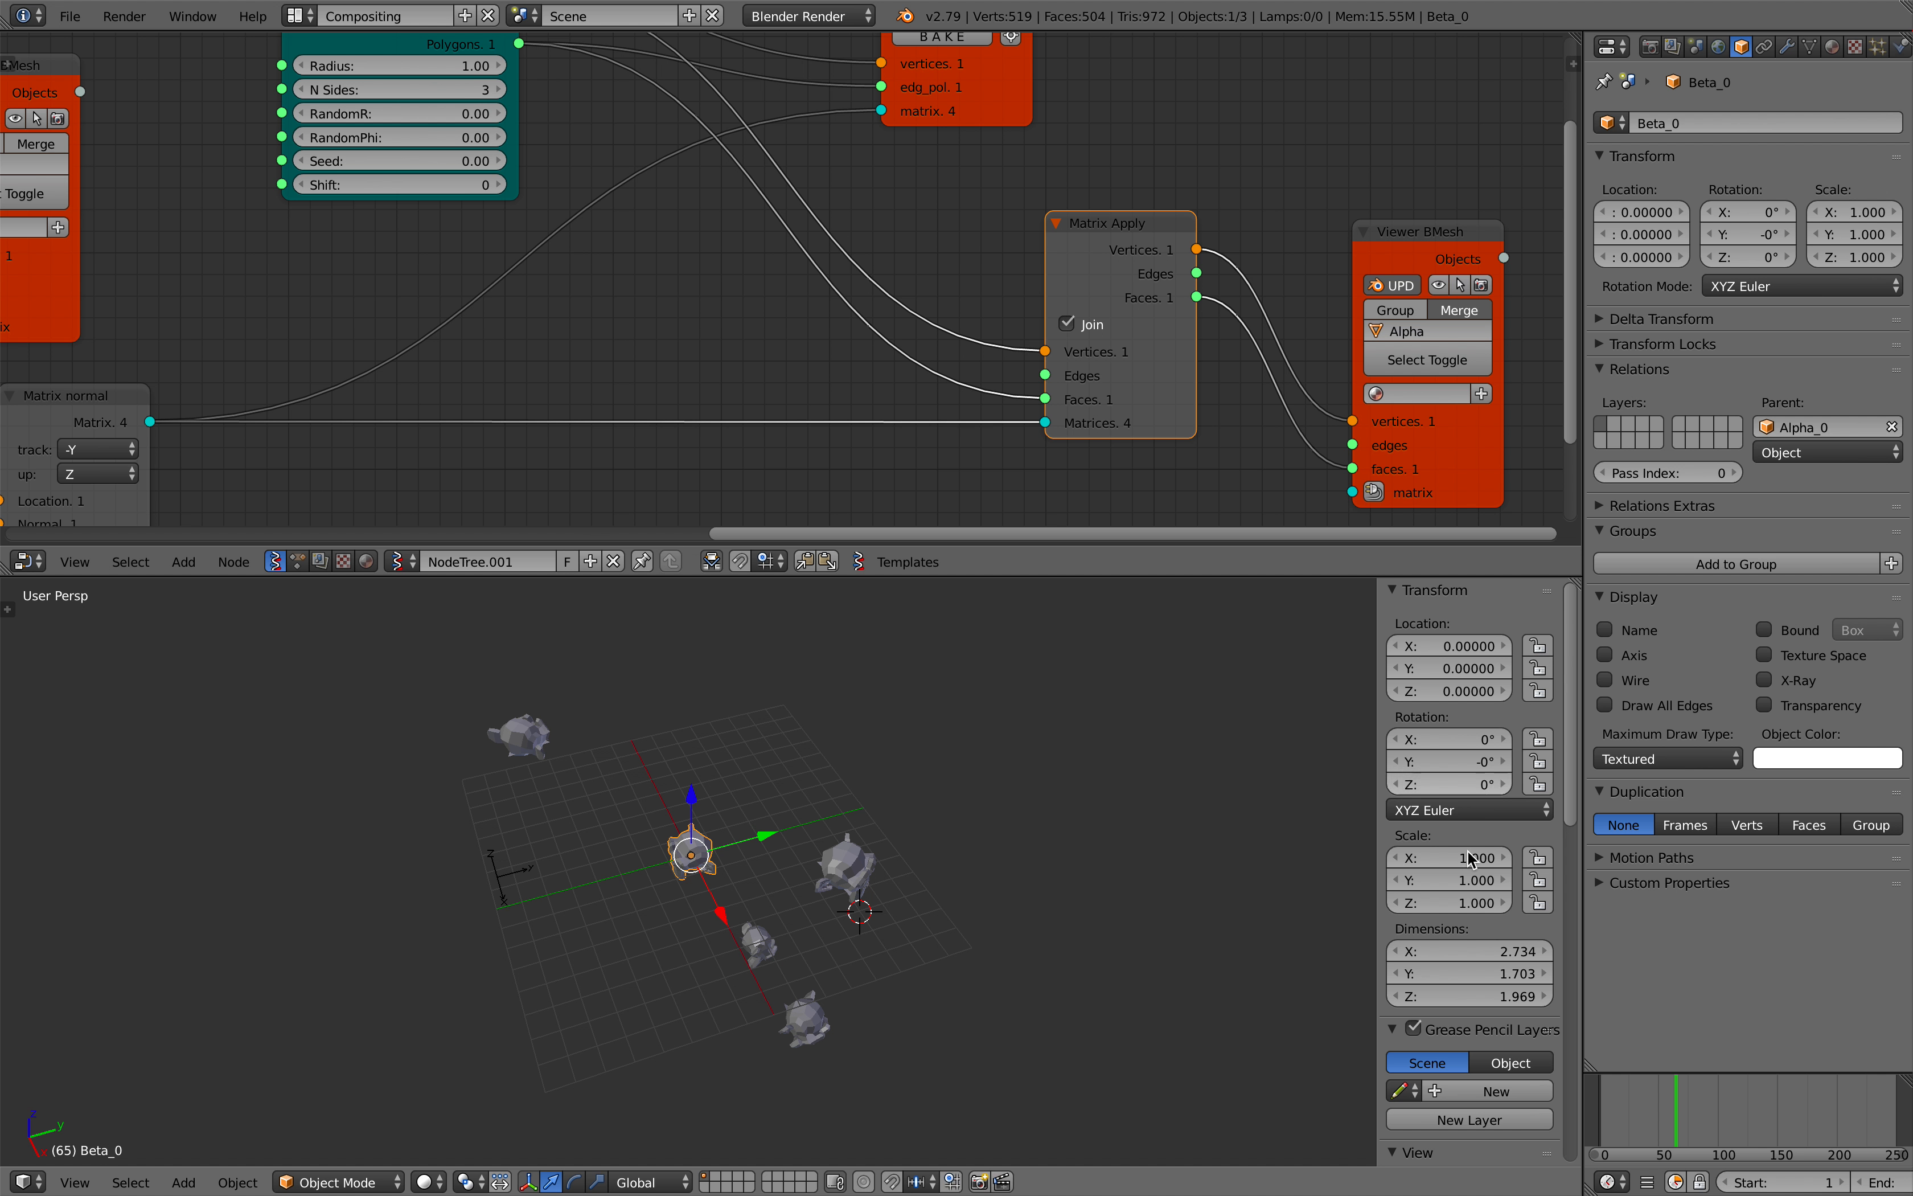
{"action": "scroll", "coordinate": [911, 833], "scroll_direction": "up", "scroll_amount": 2}
{"action": "middle_click_drag", "start_coordinate": [1076, 858], "coordinate": [706, 844]}
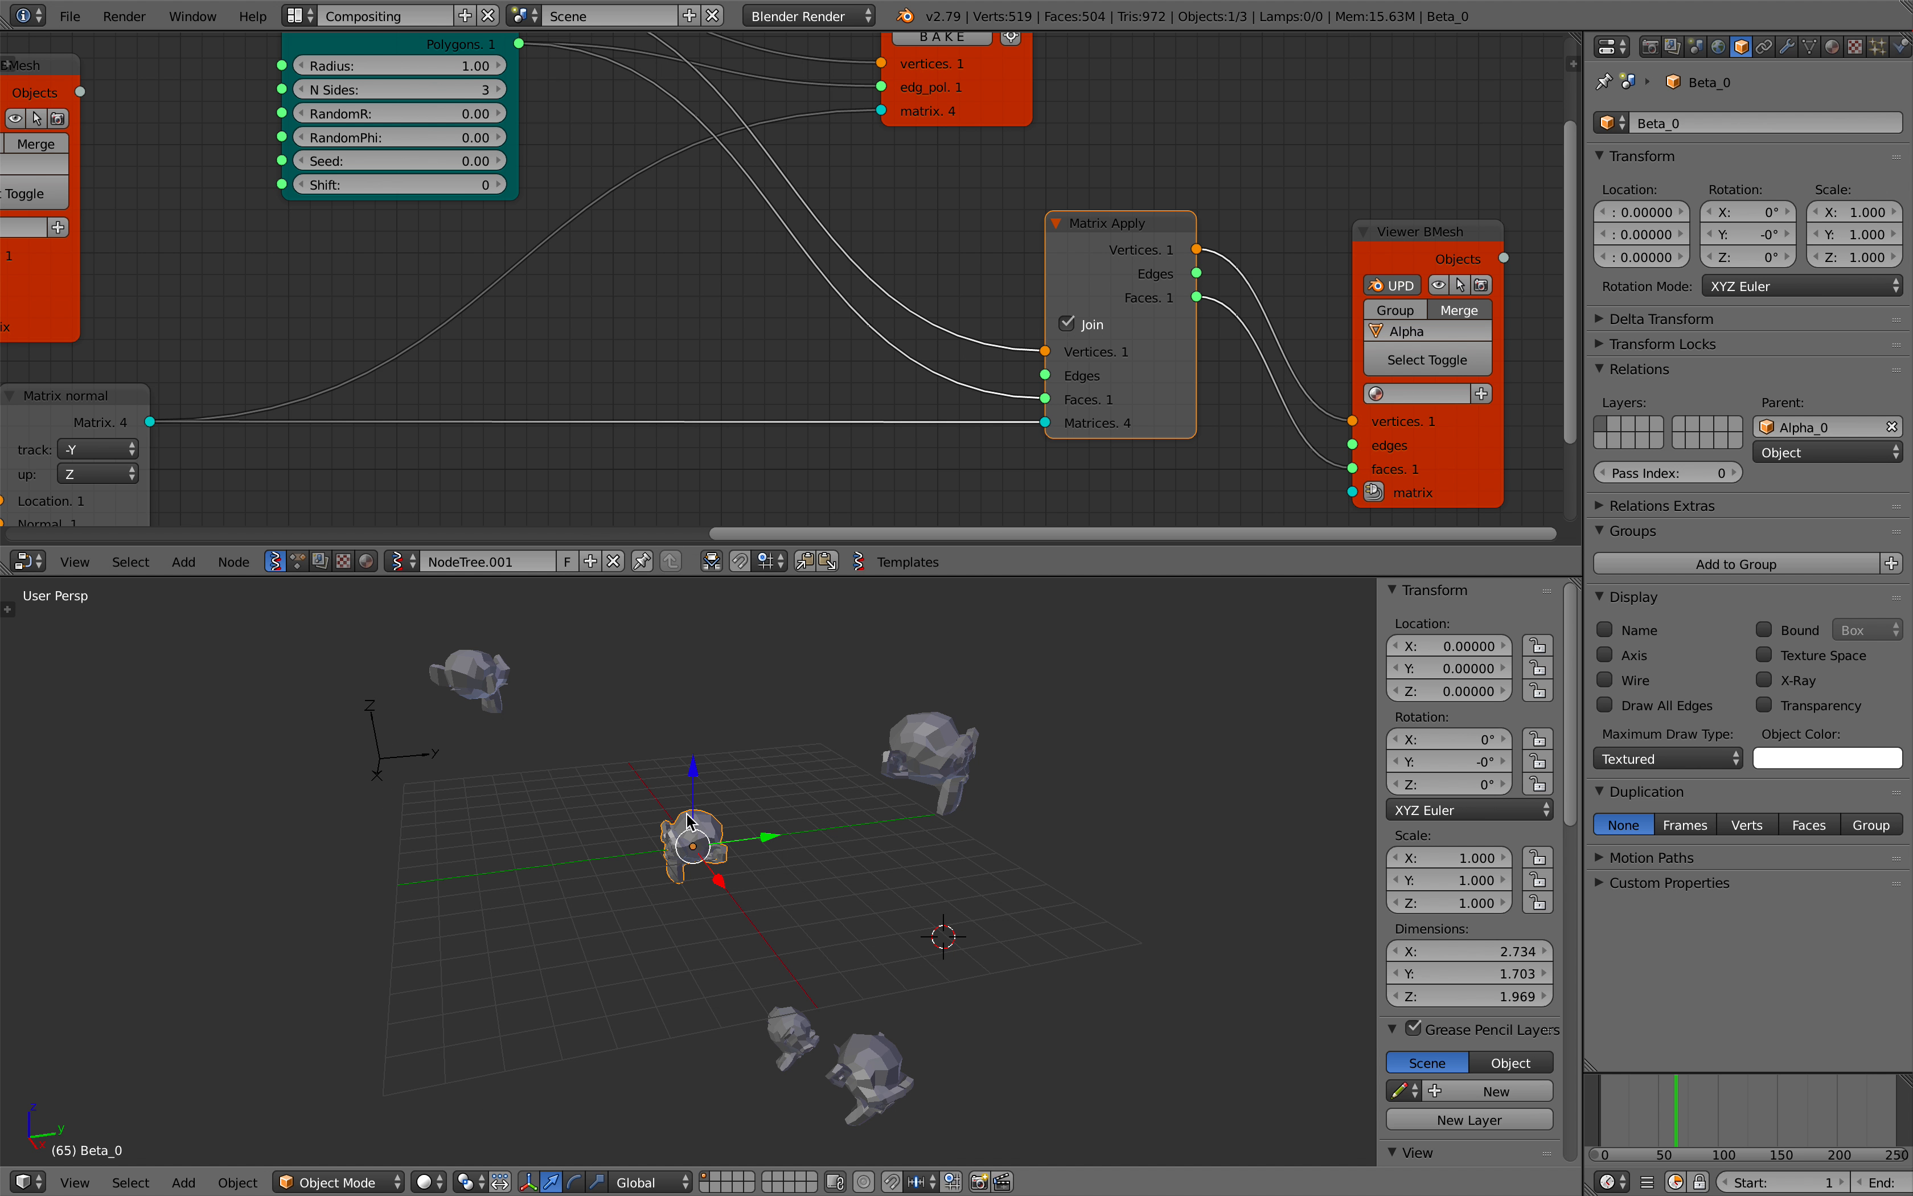
{"action": "scroll", "coordinate": [718, 833], "scroll_direction": "down", "scroll_amount": 2}
{"action": "mouse_move", "coordinate": [706, 718]}
{"action": "middle_mouse_down"}
{"action": "mouse_move", "coordinate": [742, 764]}
{"action": "mouse_move", "coordinate": [741, 732]}
{"action": "middle_mouse_up"}
Step: Reposition the Suzanne node and the Beta Viewer BMesh node to free up space between and below them
{"action": "middle_click_drag", "start_coordinate": [515, 207], "coordinate": [748, 307]}
{"action": "middle_click_drag", "start_coordinate": [450, 334], "coordinate": [875, 377]}
{"action": "left_click_drag", "start_coordinate": [372, 280], "coordinate": [240, 246]}
{"action": "middle_click_drag", "start_coordinate": [413, 262], "coordinate": [567, 185]}
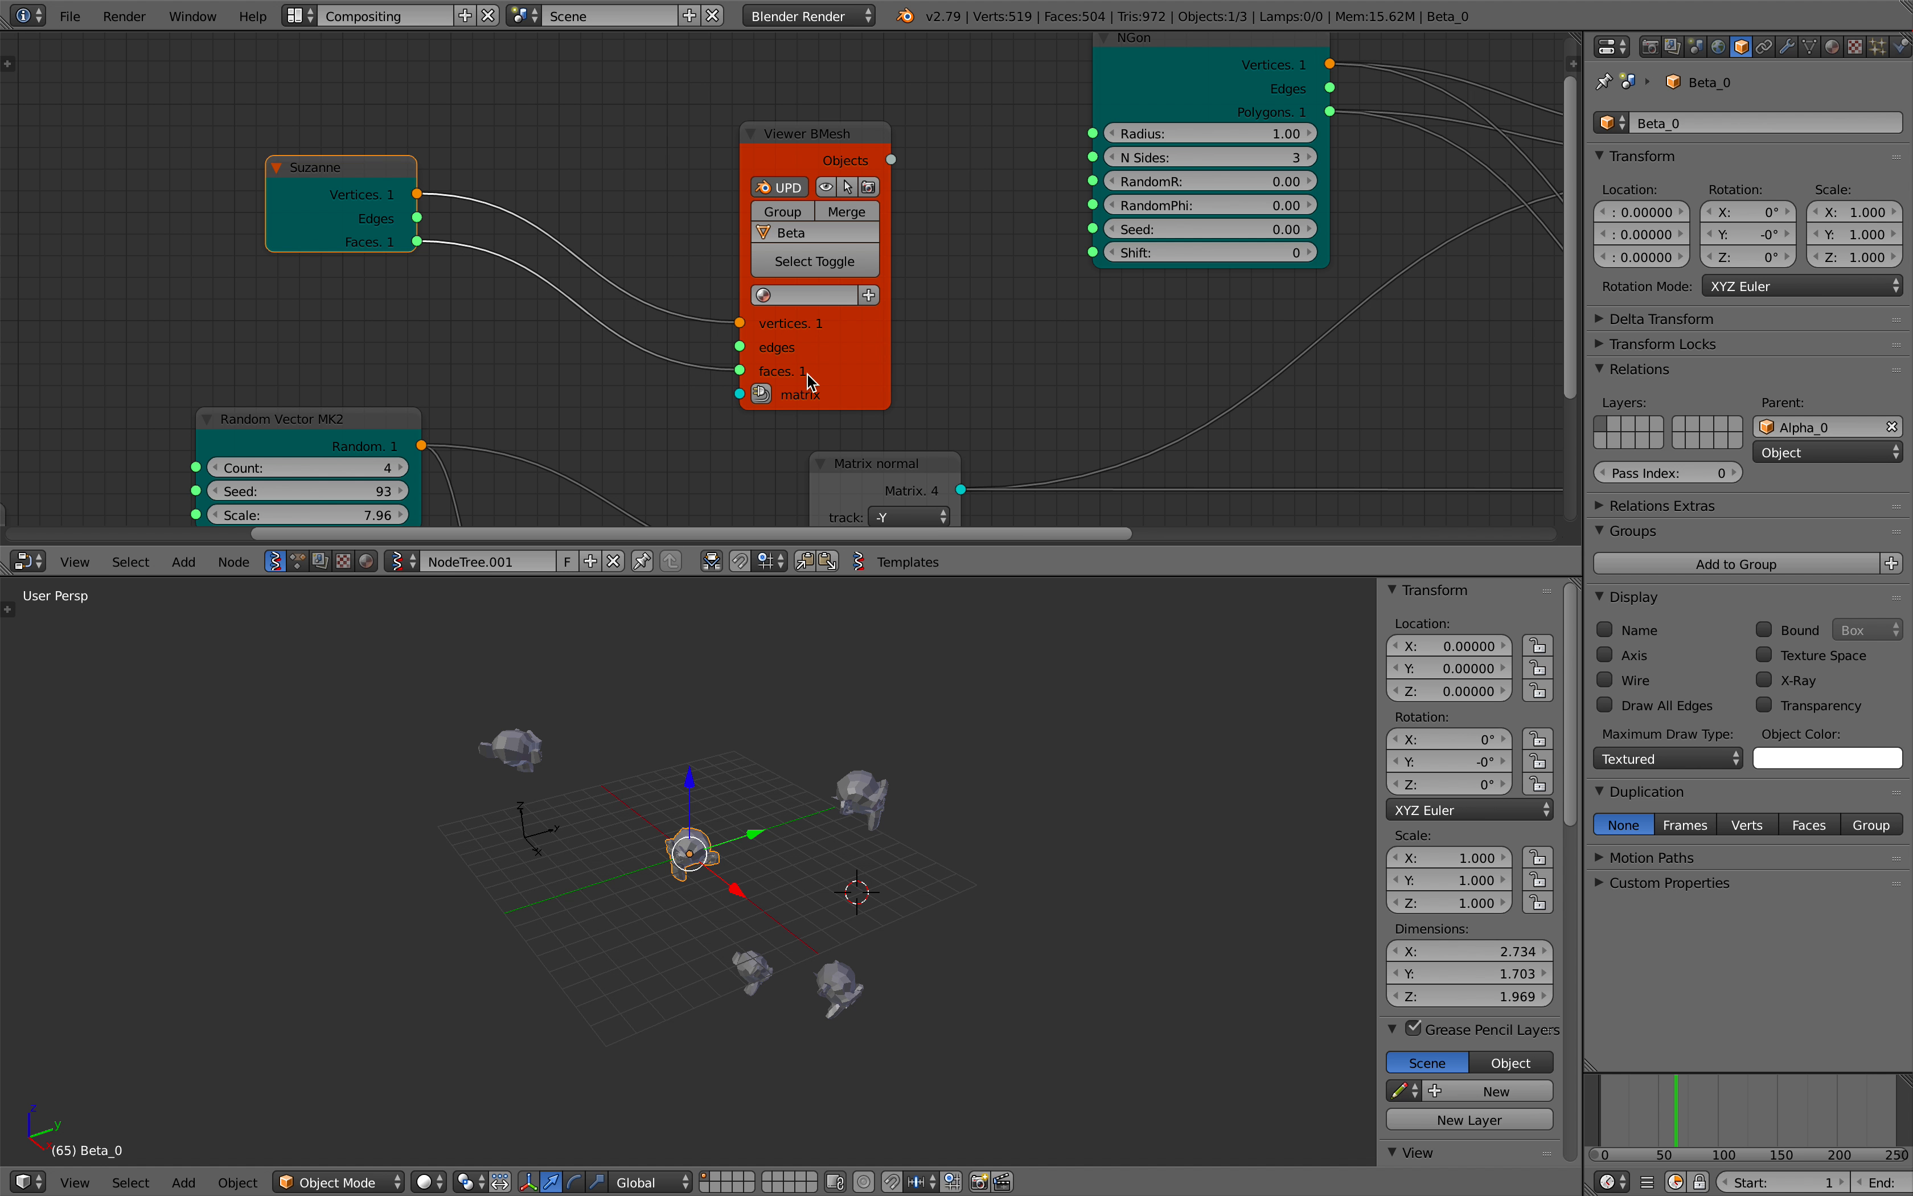
{"action": "left_click_drag", "start_coordinate": [804, 372], "coordinate": [823, 288]}
{"action": "left_click_drag", "start_coordinate": [366, 207], "coordinate": [366, 149]}
{"action": "middle_click_drag", "start_coordinate": [729, 306], "coordinate": [736, 335]}
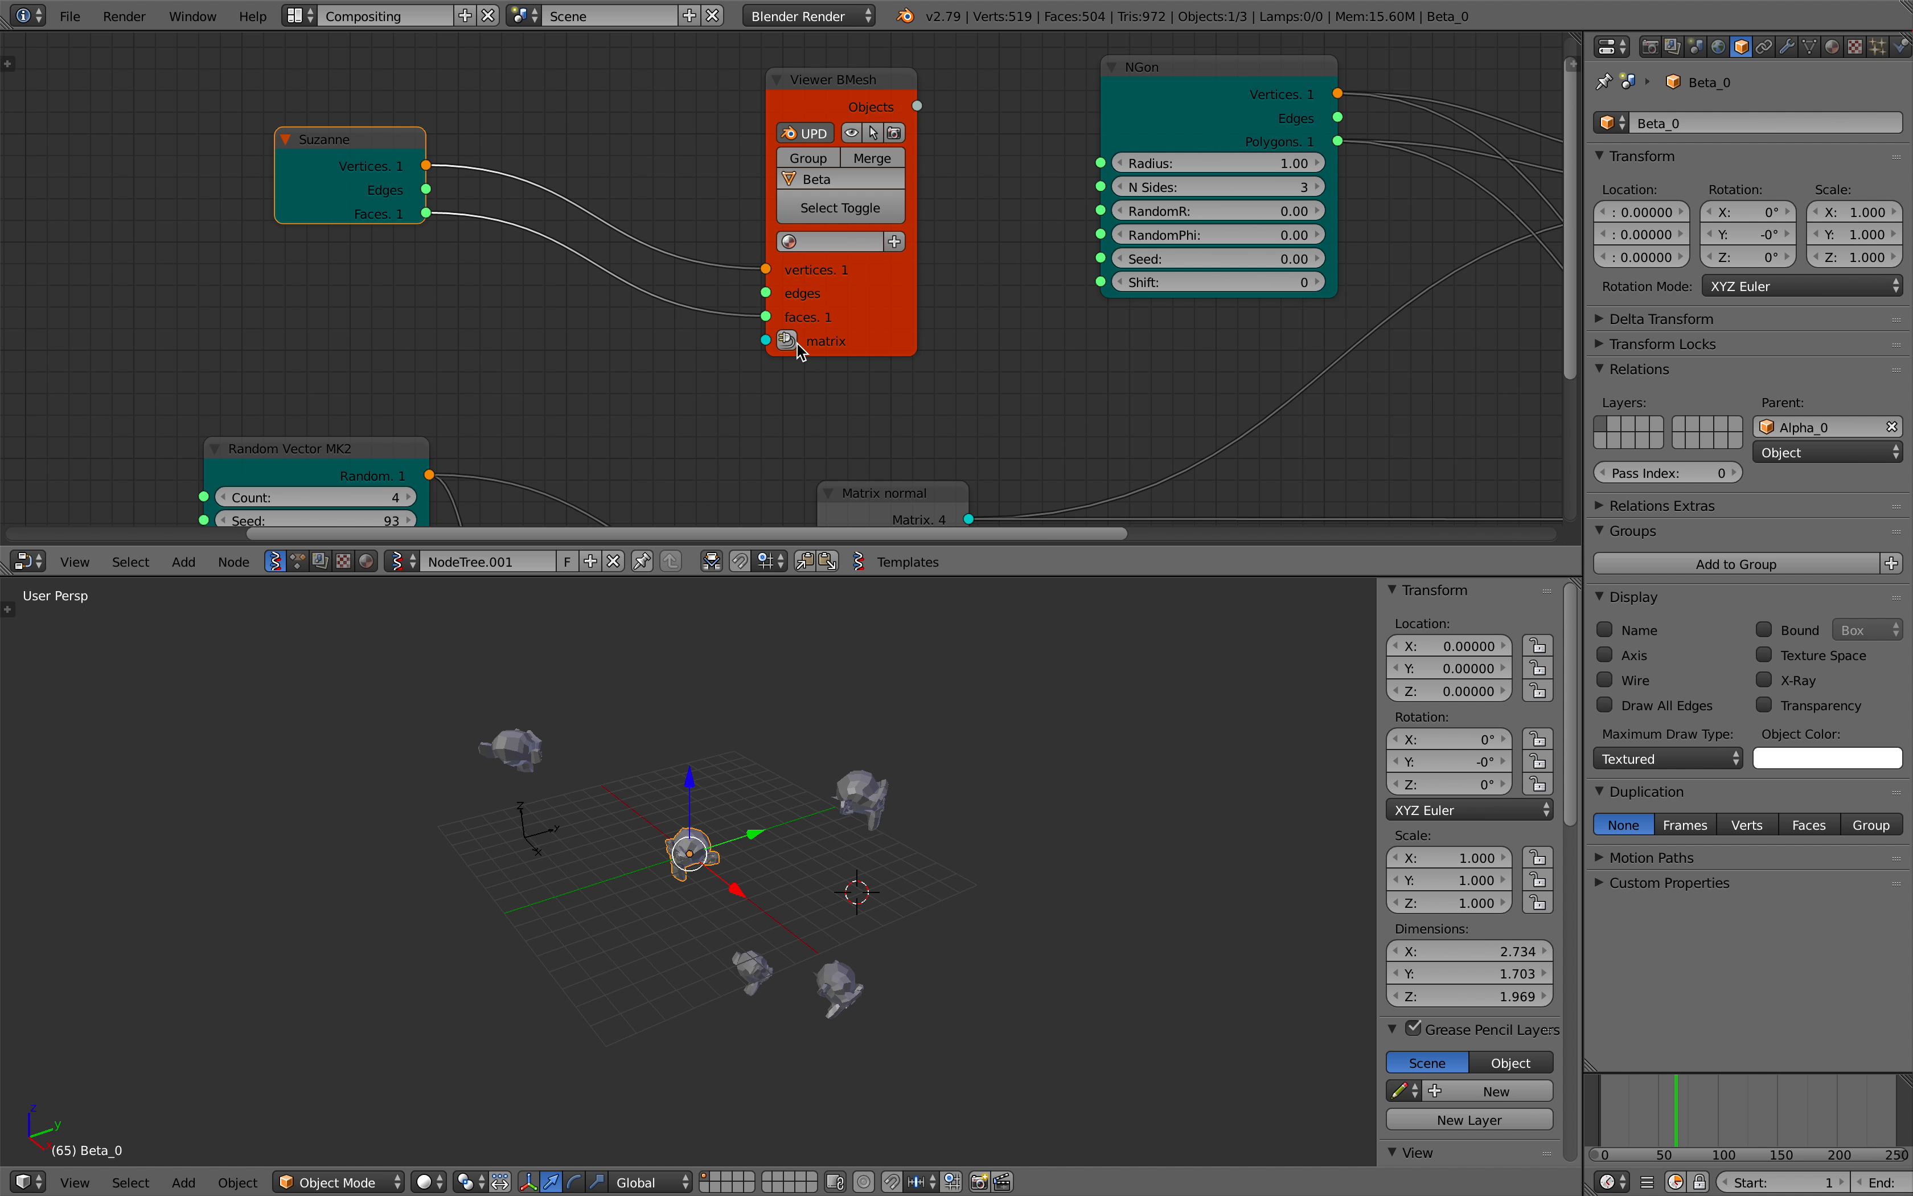
Step: Add a Matrix in node linked to the Beta Viewer BMesh's matrix input and space the two nodes apart
{"action": "left_click", "coordinate": [791, 342]}
{"action": "left_click_drag", "start_coordinate": [524, 201], "coordinate": [595, 340]}
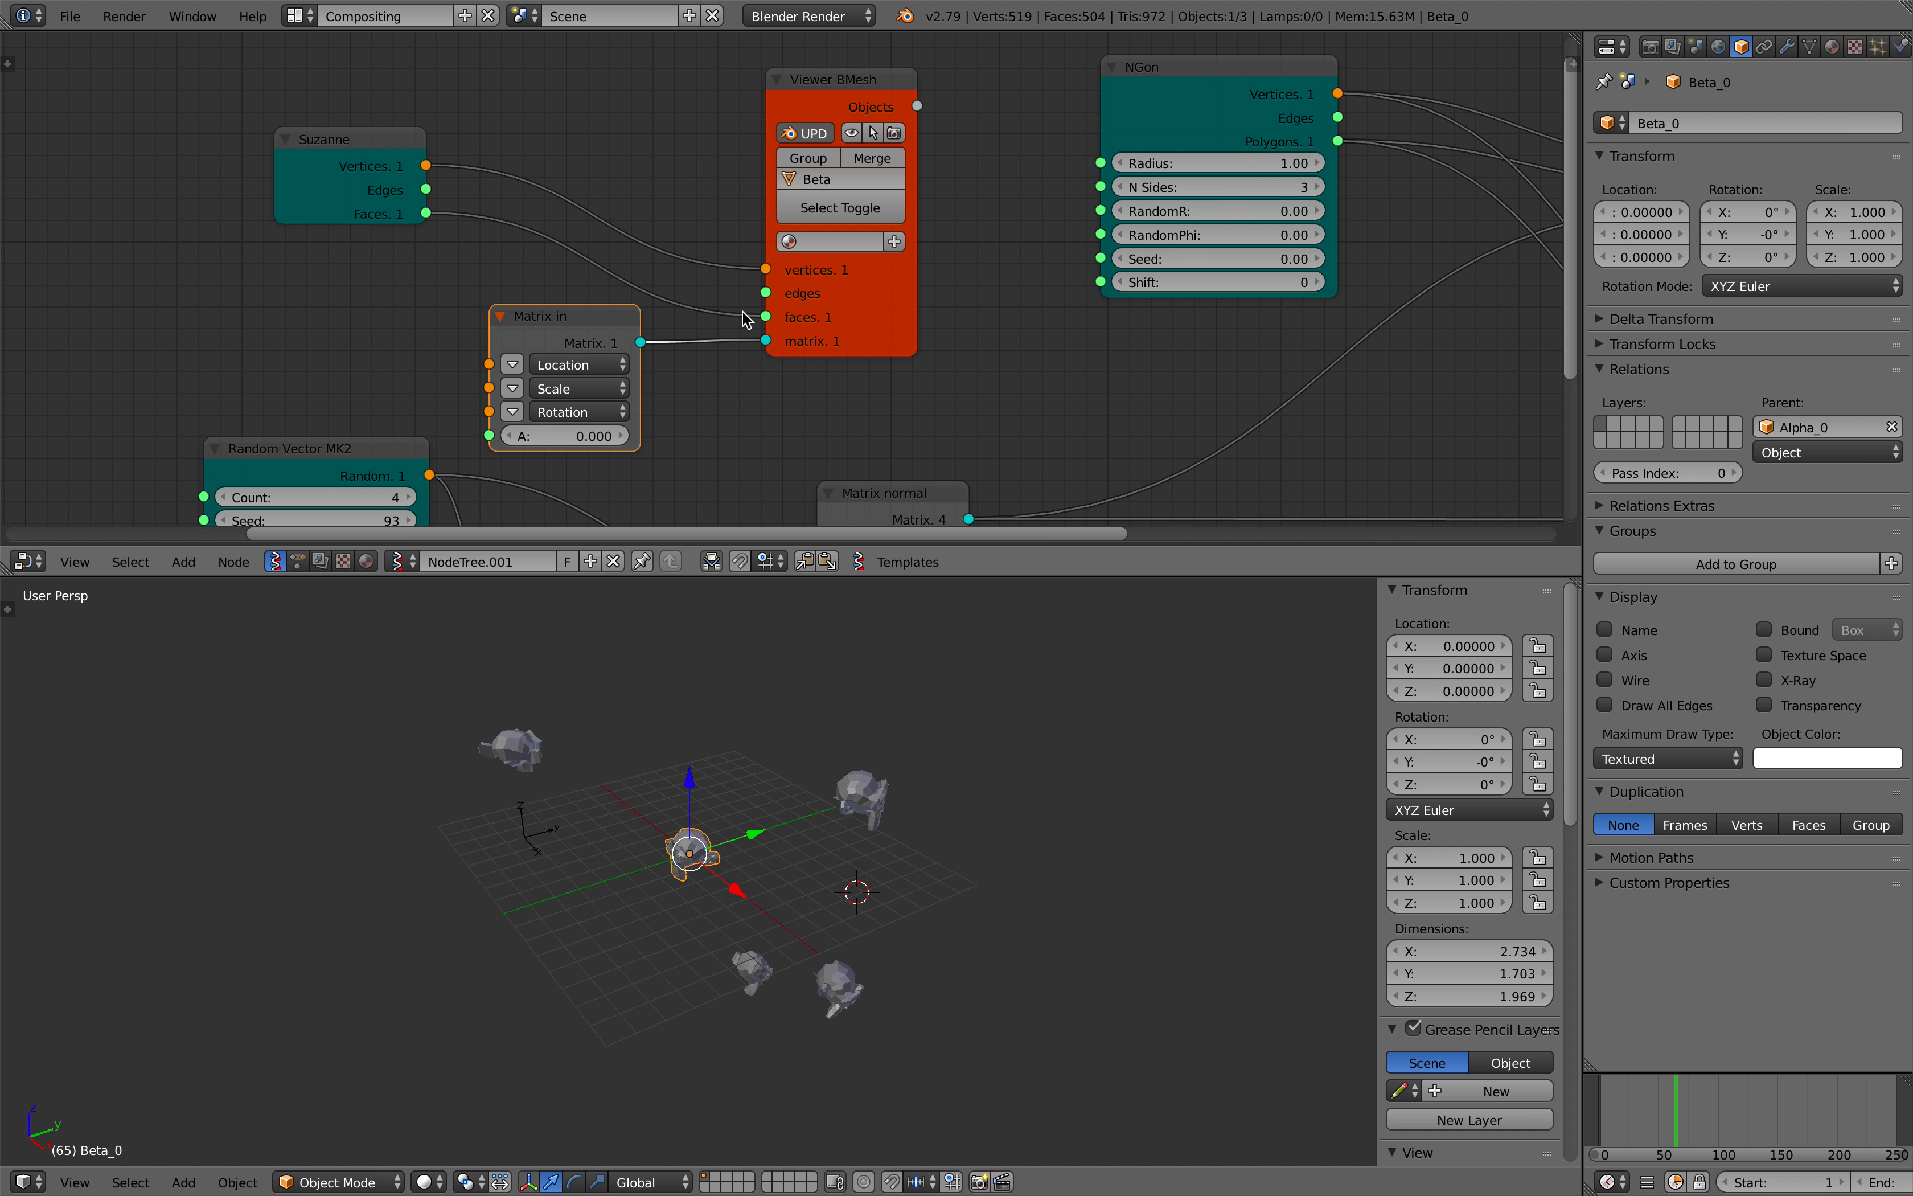
{"action": "left_click_drag", "start_coordinate": [829, 297], "coordinate": [820, 200]}
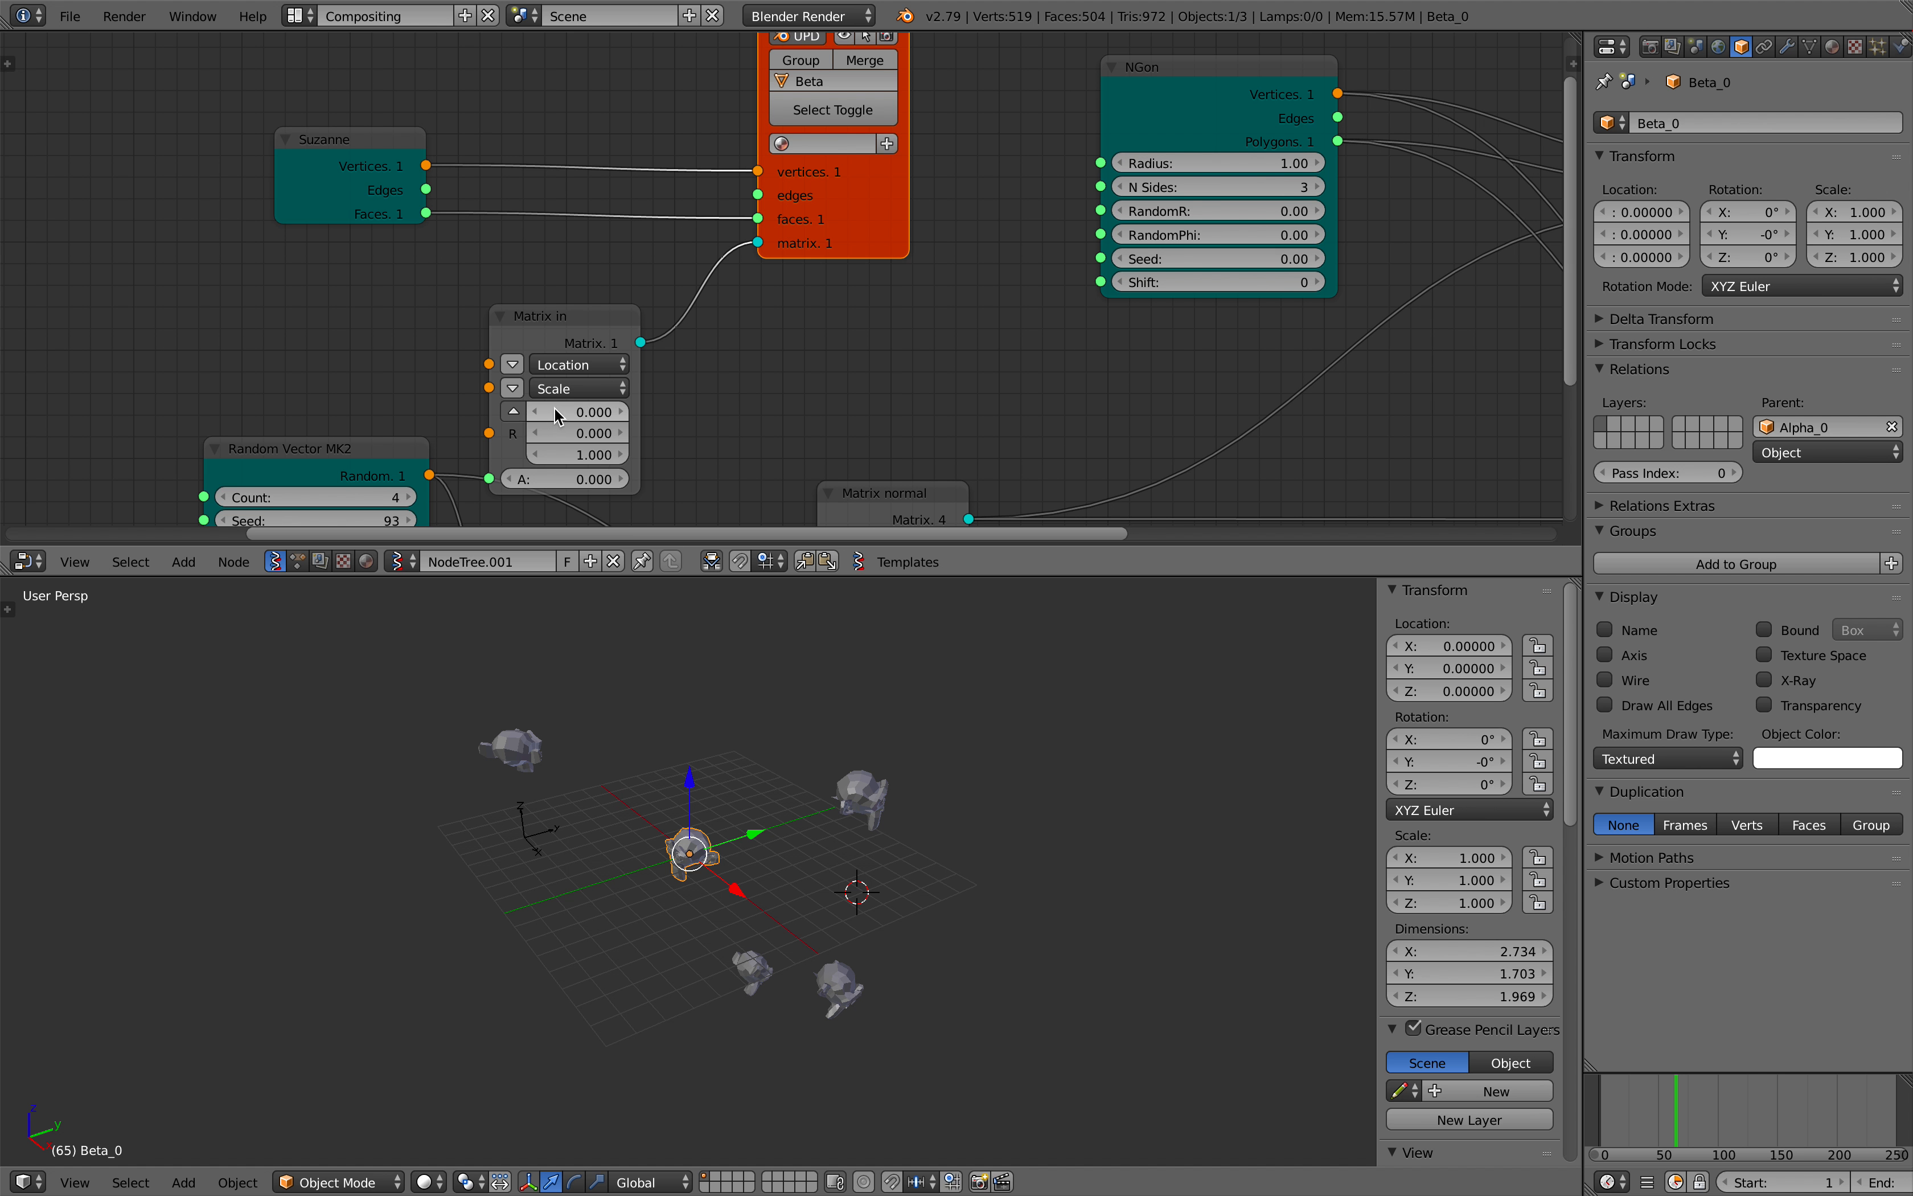
Step: Set the Matrix in node's rotation angle A to 180 about the Z axis and save the file
{"action": "scroll", "coordinate": [557, 415], "scroll_direction": "down", "scroll_amount": 1}
{"action": "left_click_drag", "start_coordinate": [557, 415], "coordinate": [622, 364]}
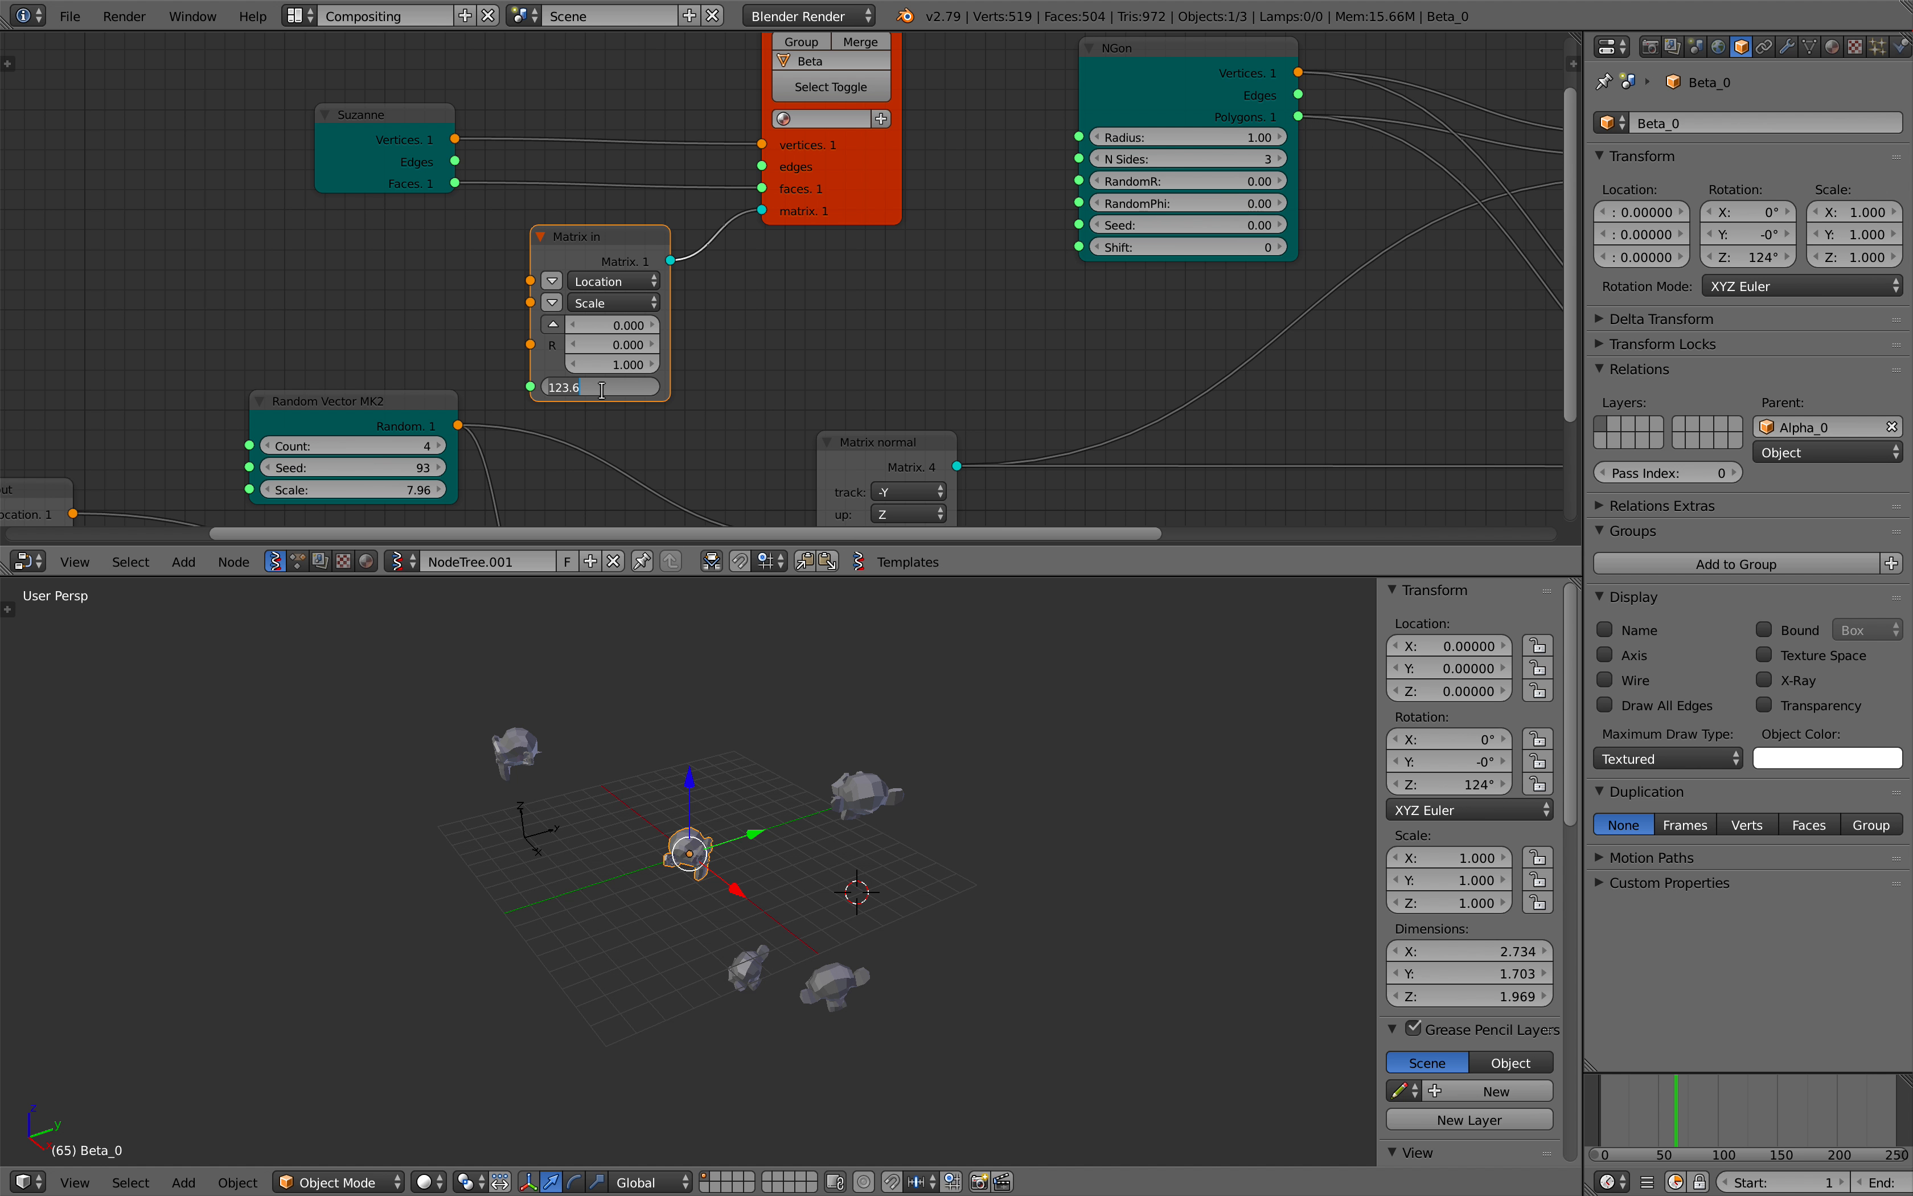
{"action": "middle_click_drag", "start_coordinate": [690, 679], "coordinate": [772, 709]}
{"action": "key", "text": "ctrl+s"}
{"action": "left_click", "coordinate": [772, 708]}
Step: Play the animation and move the empty to about X 0, Y -11.01, Z 4.94 to test the flipped heads
{"action": "key", "text": "alt+a"}
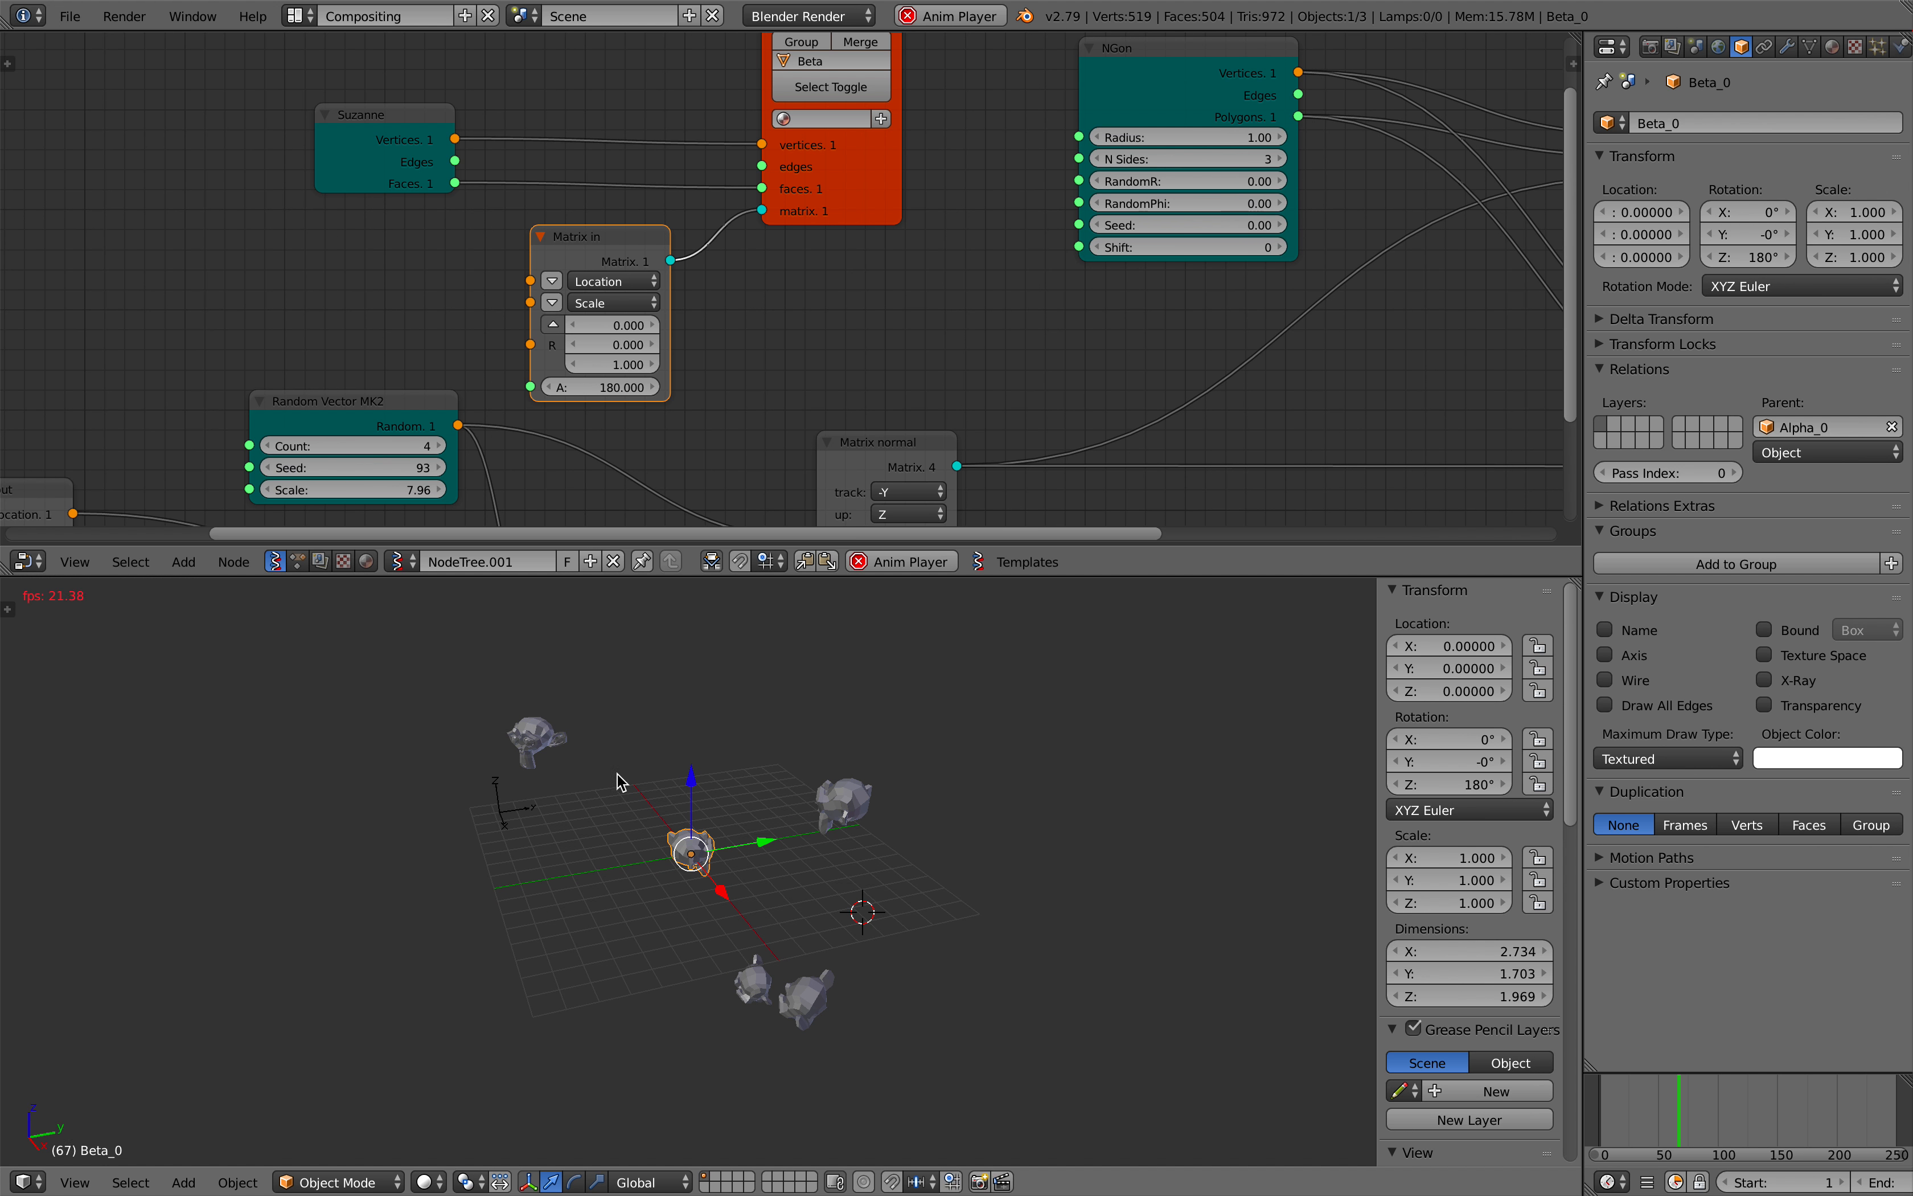
{"action": "right_click", "coordinate": [495, 796]}
{"action": "key", "text": "g"}
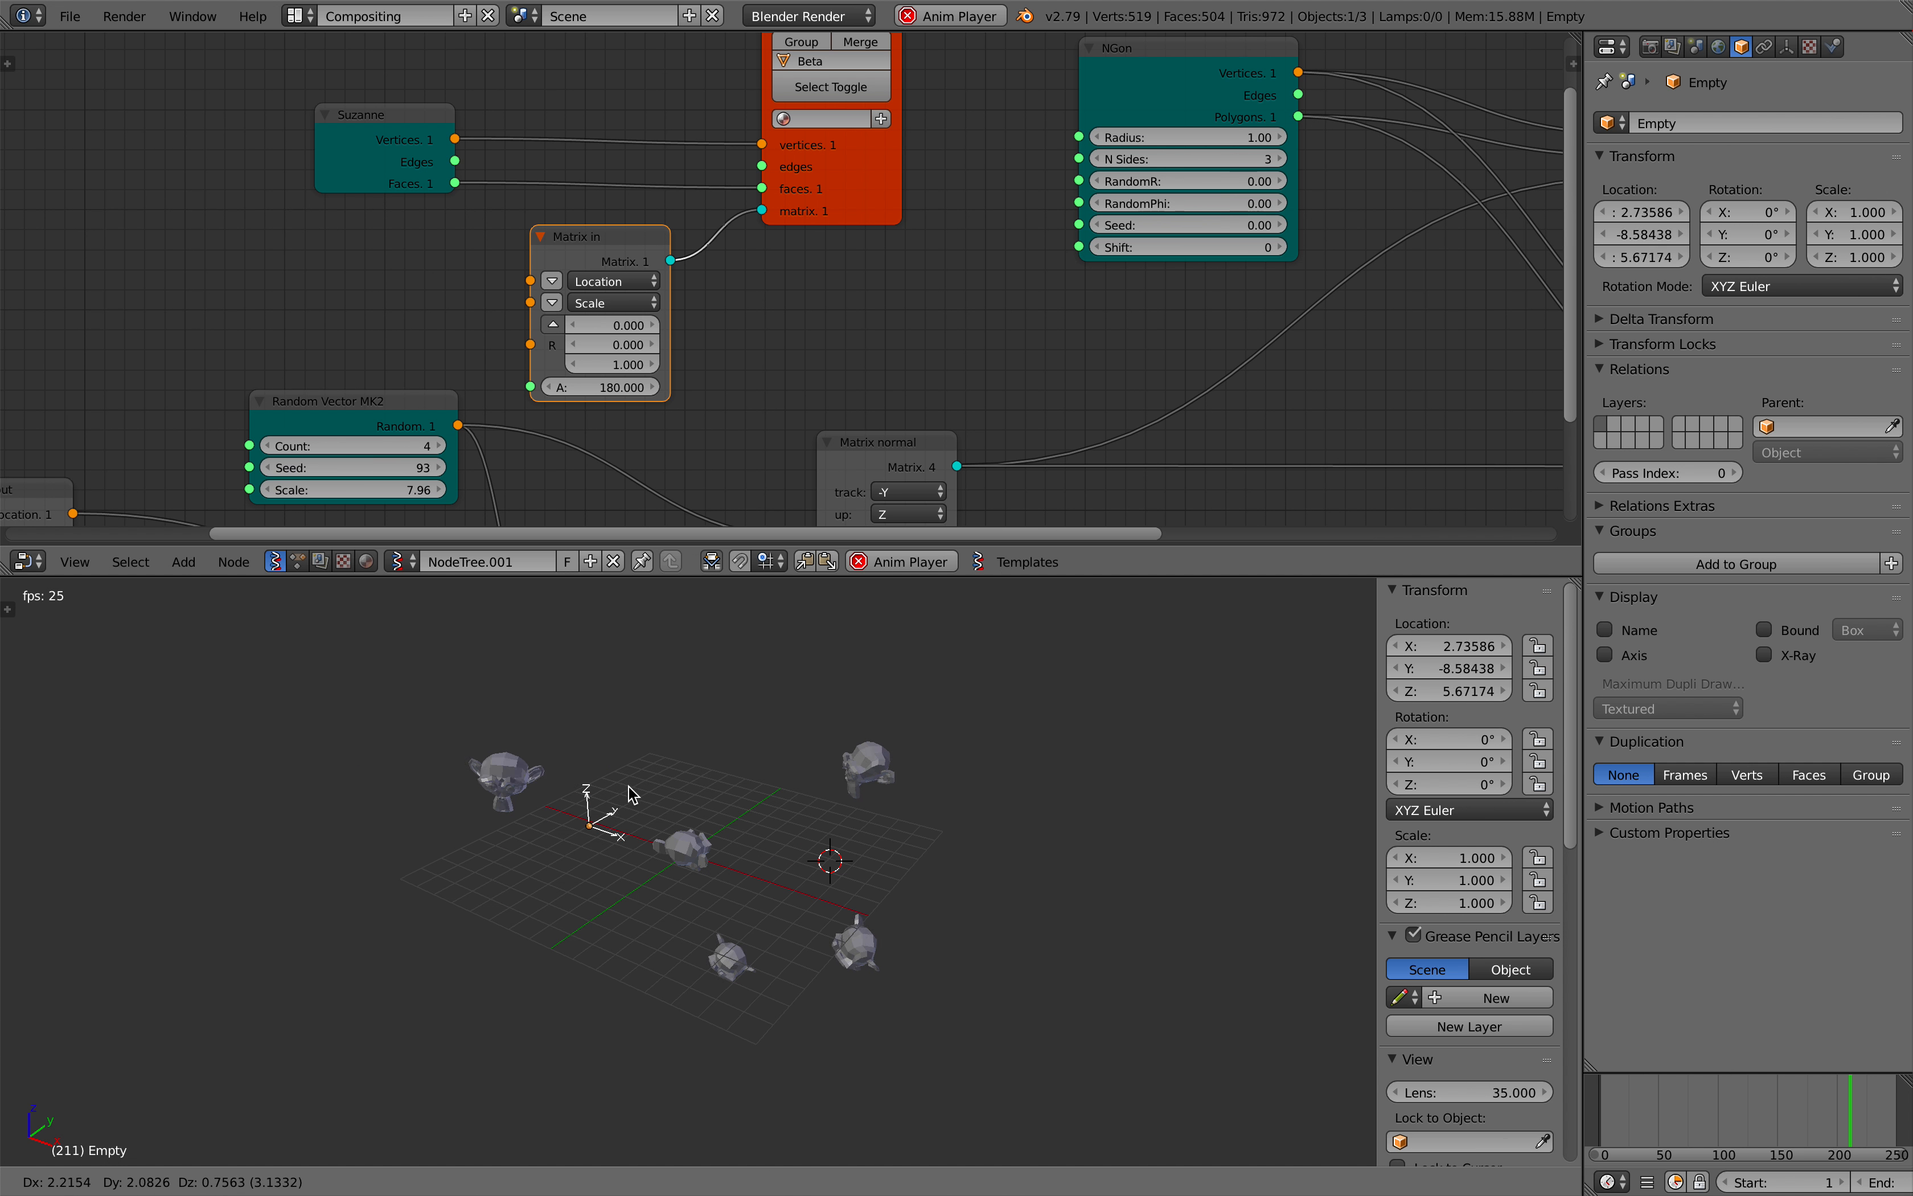
{"action": "left_click", "coordinate": [521, 799]}
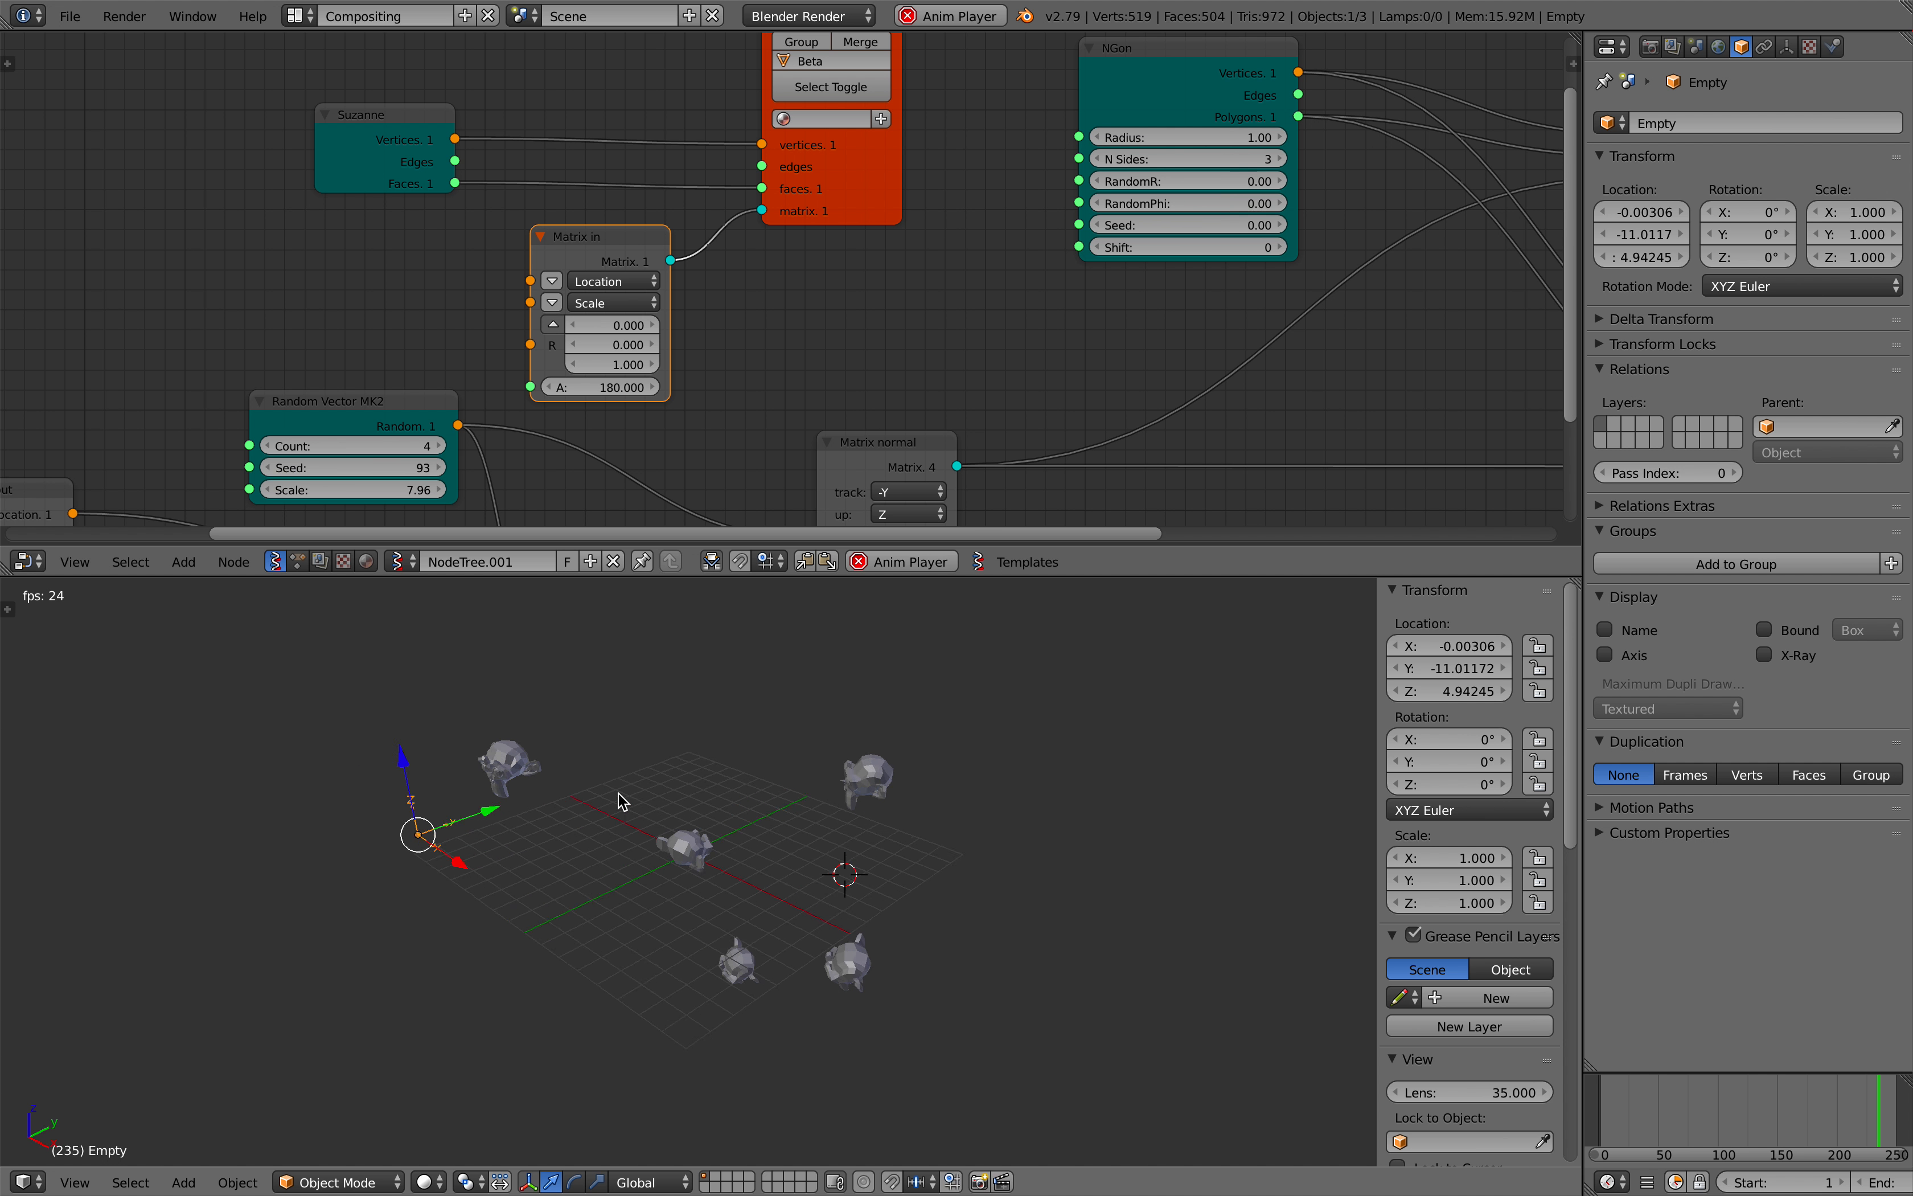
Step: Select the merged triangles object Alpha_0, check its Duplication settings and stop the playback
{"action": "right_click", "coordinate": [517, 774]}
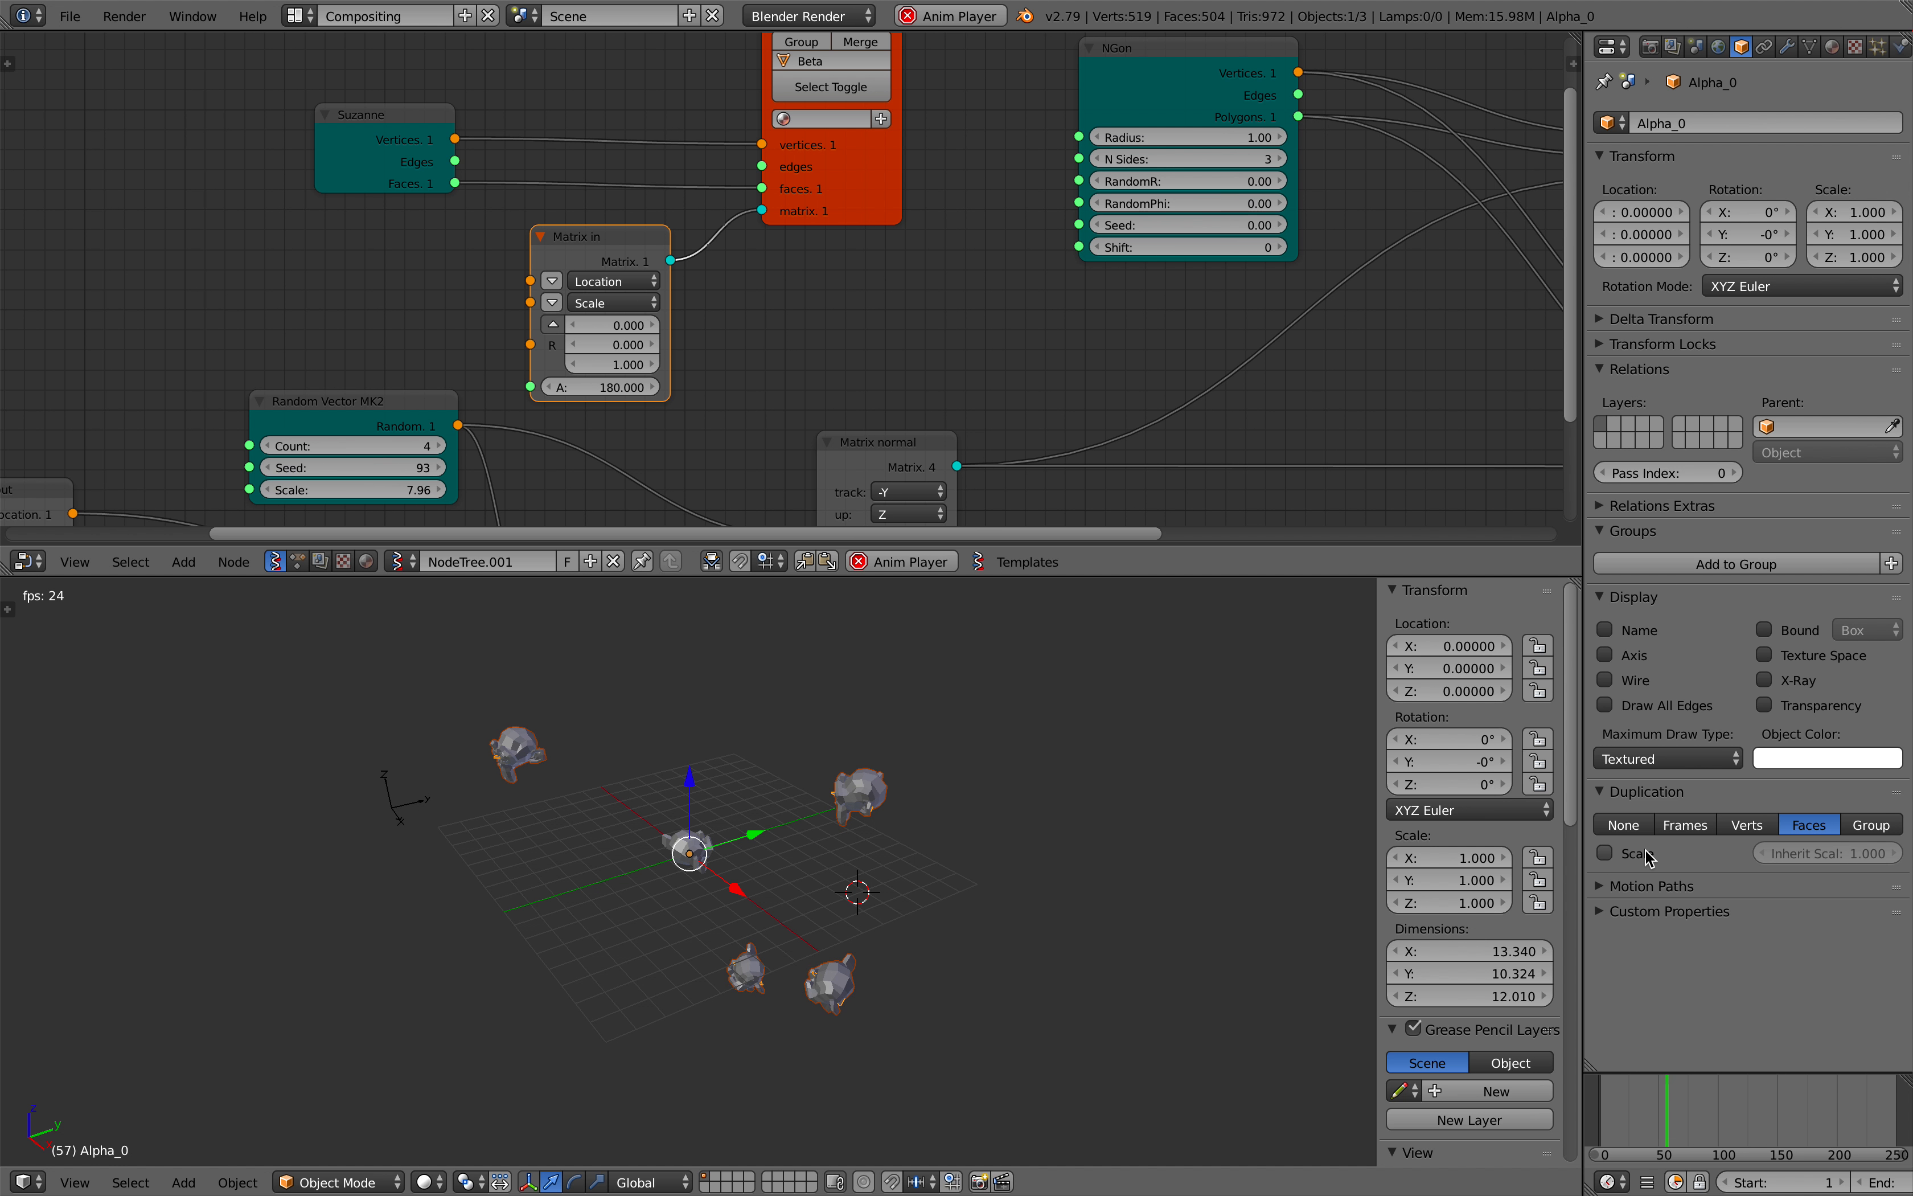
{"action": "middle_click_drag", "start_coordinate": [1037, 814], "coordinate": [973, 834]}
{"action": "key", "text": "Escape"}
Step: Delete the NGon and Viewer Draw nodes from the node tree and save the file
{"action": "scroll", "coordinate": [1066, 346], "scroll_direction": "down", "scroll_amount": 1}
{"action": "scroll", "coordinate": [1066, 347], "scroll_direction": "down", "scroll_amount": 2}
{"action": "mouse_move", "coordinate": [1130, 273]}
{"action": "middle_mouse_down"}
{"action": "mouse_move", "coordinate": [859, 327]}
{"action": "mouse_move", "coordinate": [776, 285]}
{"action": "middle_mouse_up"}
{"action": "scroll", "coordinate": [775, 286], "scroll_direction": "up", "scroll_amount": 4}
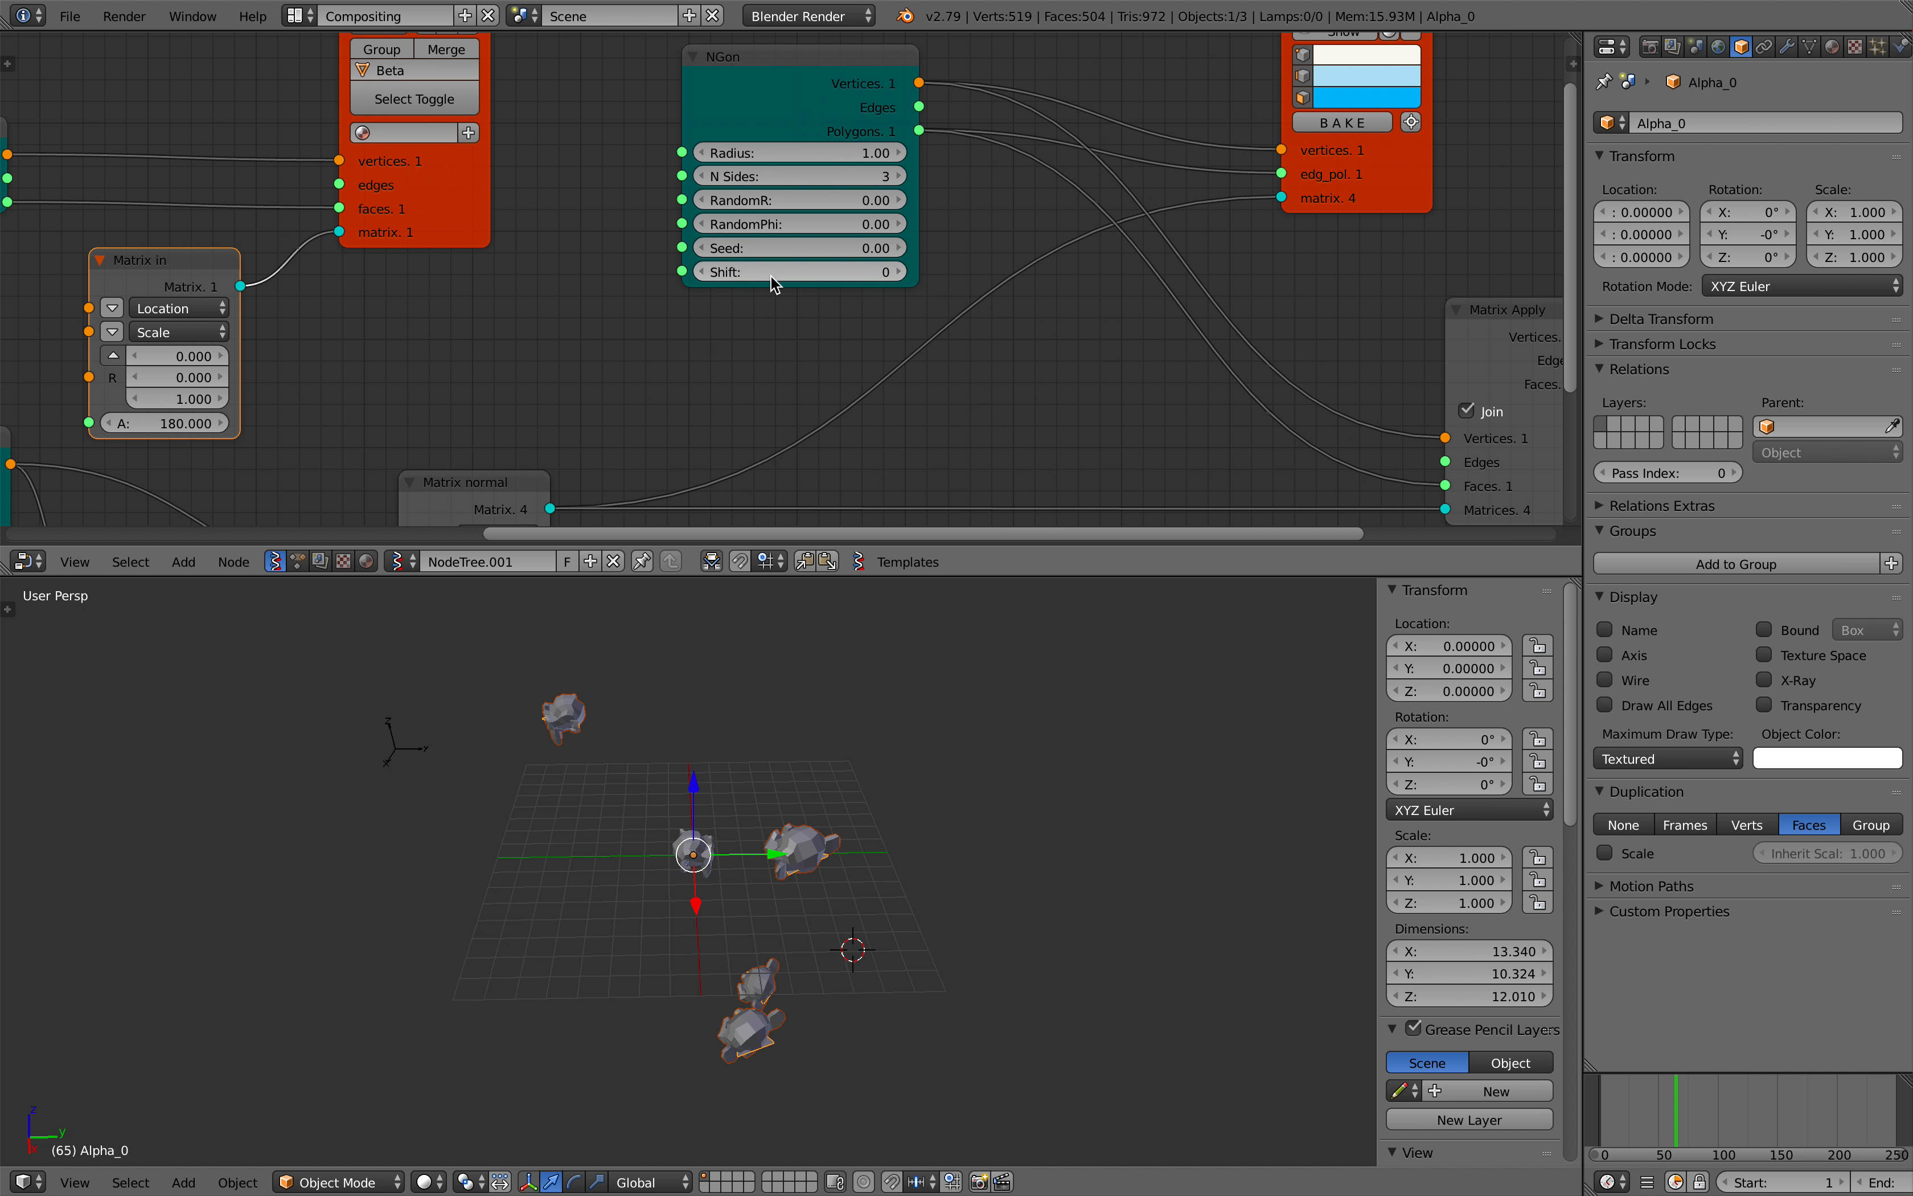
{"action": "scroll", "coordinate": [776, 284], "scroll_direction": "down", "scroll_amount": 3}
{"action": "middle_click_drag", "start_coordinate": [759, 201], "coordinate": [716, 274]}
{"action": "left_click_drag", "start_coordinate": [716, 206], "coordinate": [708, 199]}
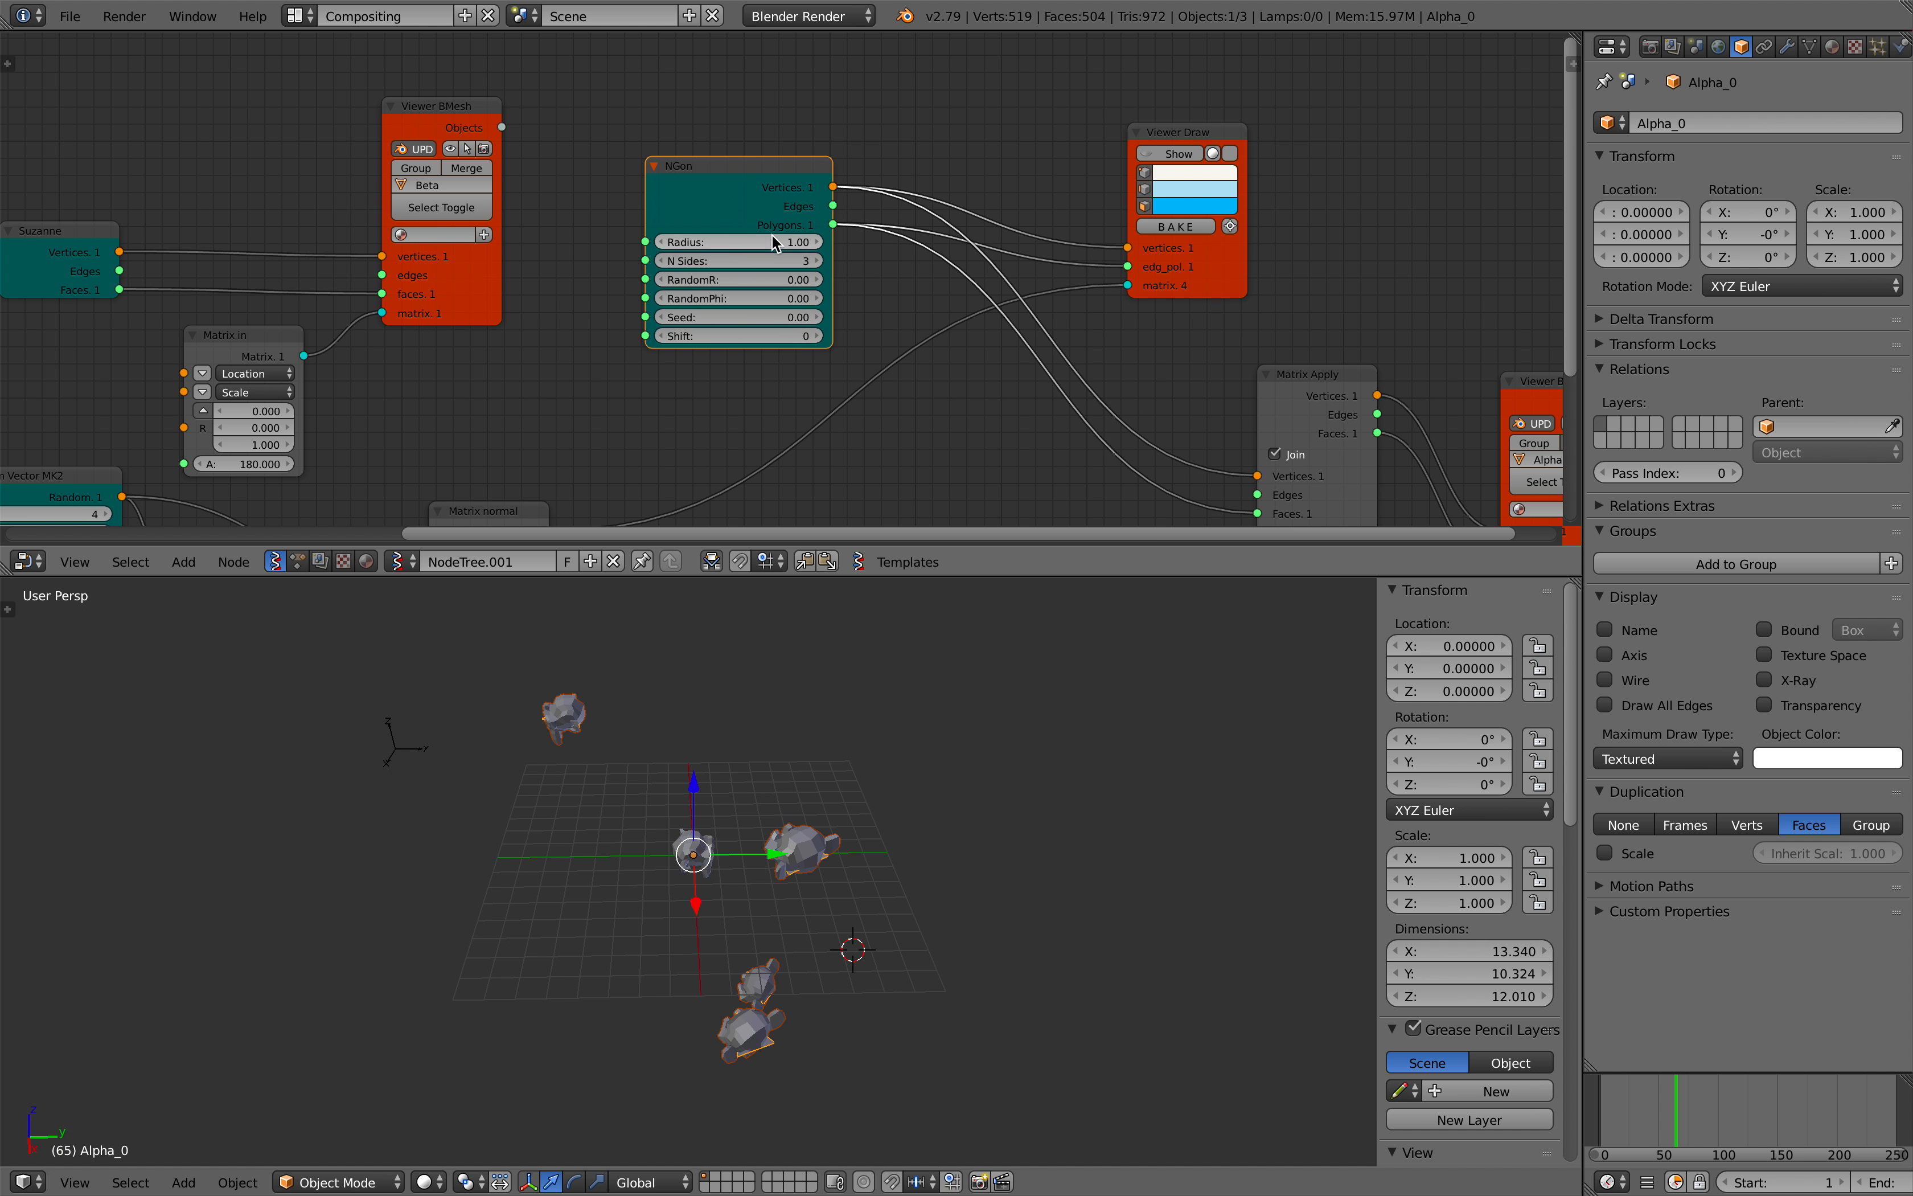
{"action": "middle_click_drag", "start_coordinate": [859, 236], "coordinate": [800, 185]}
{"action": "key", "text": "x"}
{"action": "key", "text": "x"}
{"action": "middle_click_drag", "start_coordinate": [904, 295], "coordinate": [902, 257]}
{"action": "key", "text": "ctrl+s"}
{"action": "left_click", "coordinate": [900, 256]}
Step: Add a Plane MK2 node in place of the removed NGon node and save the file
{"action": "scroll", "coordinate": [868, 259], "scroll_direction": "up", "scroll_amount": 1}
{"action": "key", "text": "alt+space"}
{"action": "type", "text": "p"}
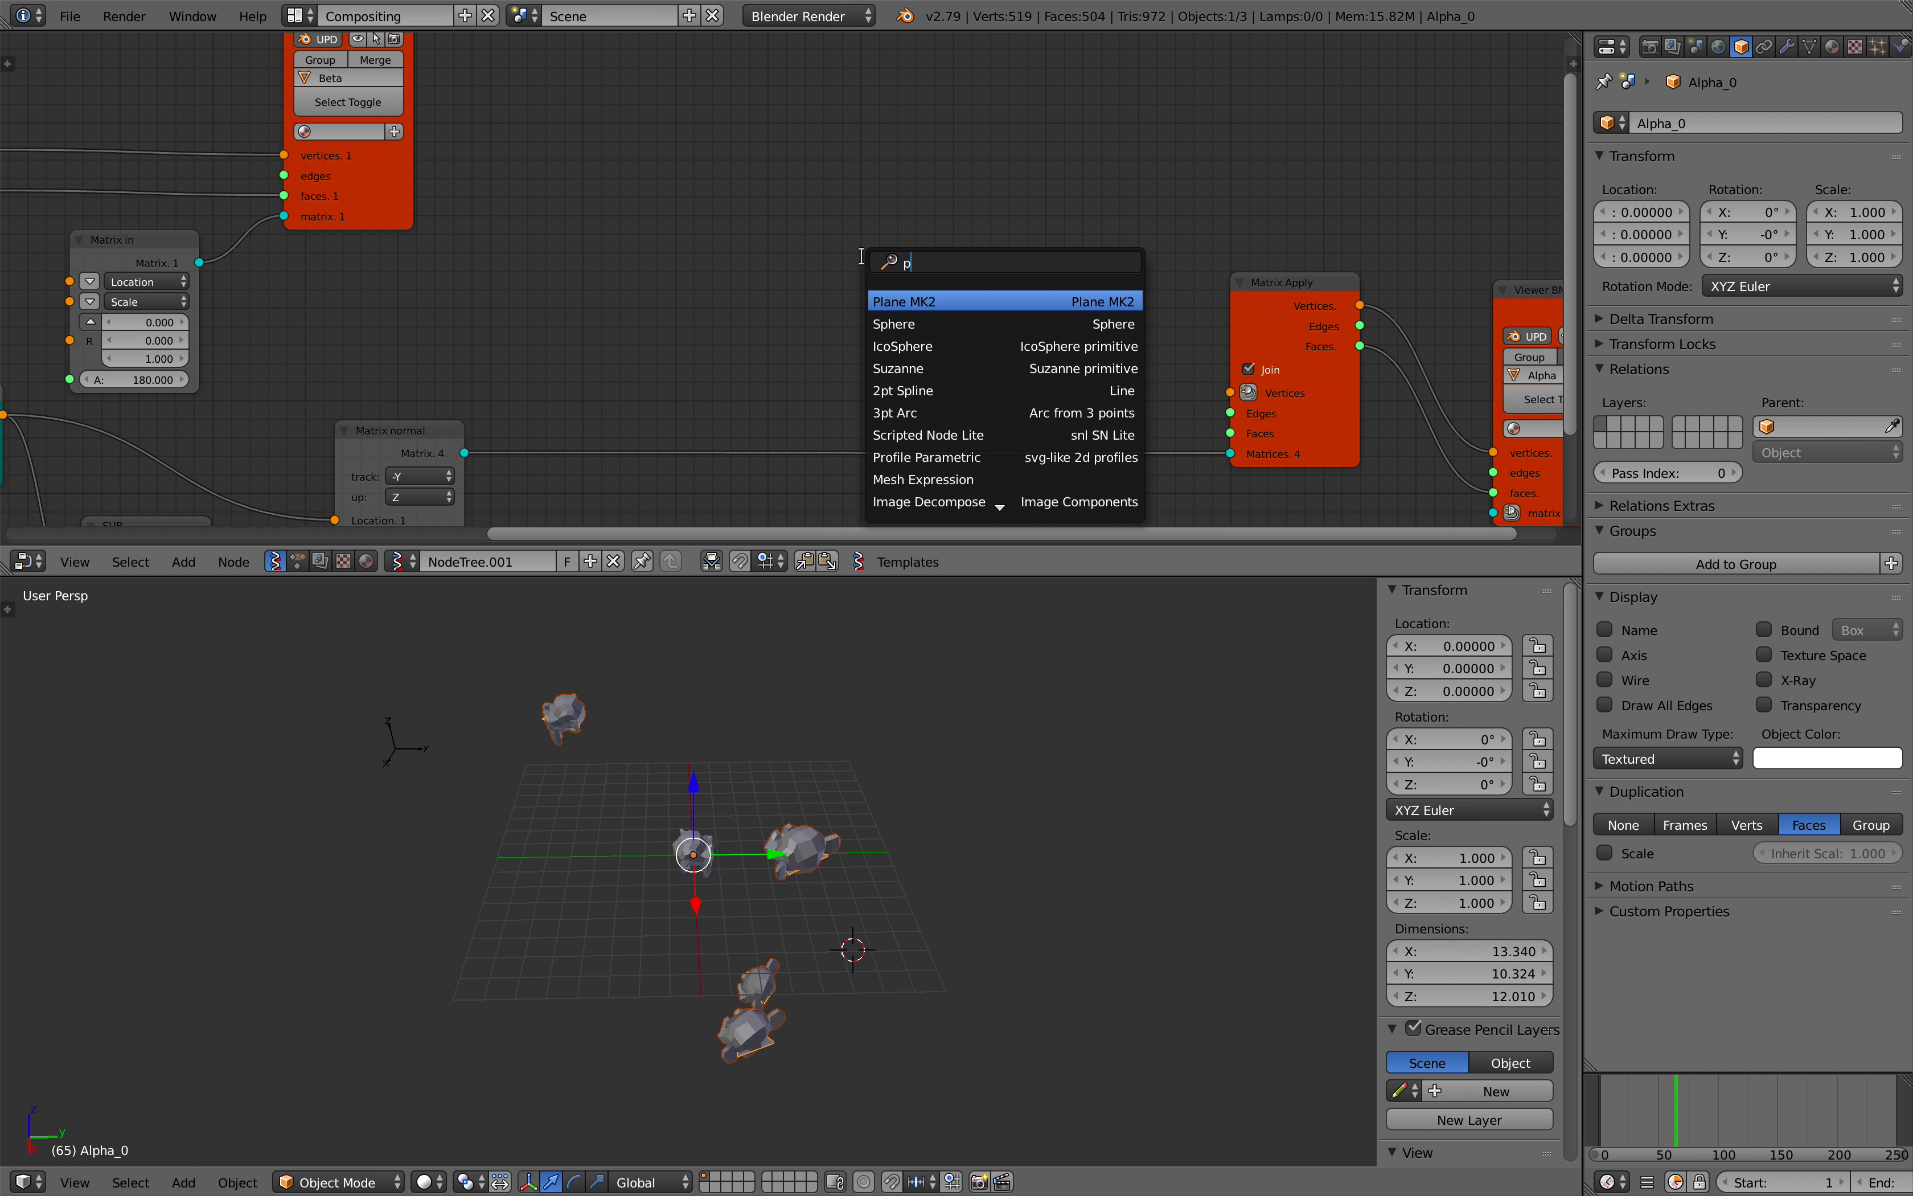
{"action": "type", "text": "la"}
{"action": "key", "text": "Return"}
{"action": "key", "text": "g"}
{"action": "left_click", "coordinate": [879, 177]}
{"action": "key", "text": "ctrl+s"}
{"action": "left_click", "coordinate": [884, 180]}
Step: Link Plane MK2's Vertices and Polygons outputs to the Vertices and Faces inputs of Matrix Apply
{"action": "left_click_drag", "start_coordinate": [1014, 210], "coordinate": [1030, 230]}
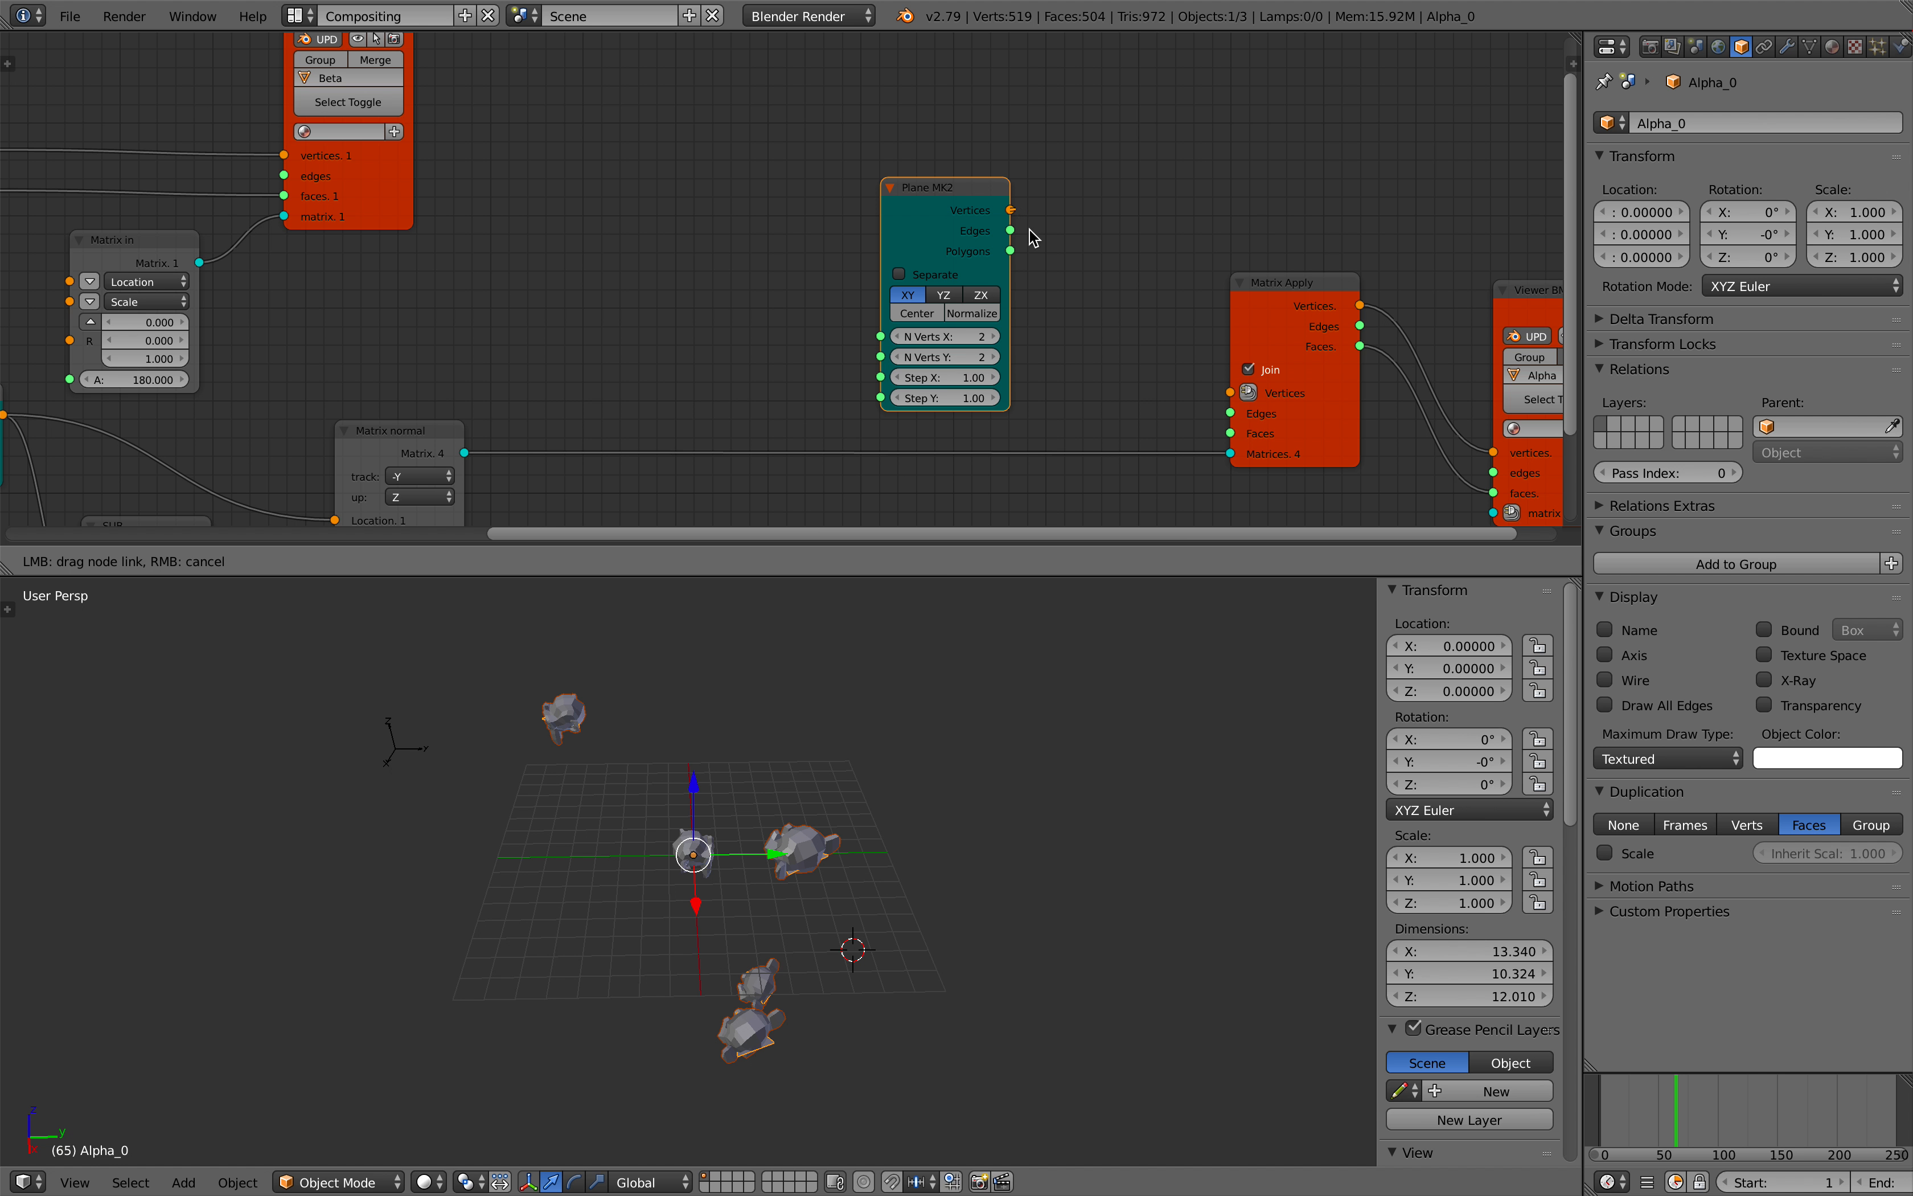
{"action": "left_click_drag", "start_coordinate": [1226, 389], "coordinate": [1230, 392]}
{"action": "left_click_drag", "start_coordinate": [1010, 251], "coordinate": [1230, 433]}
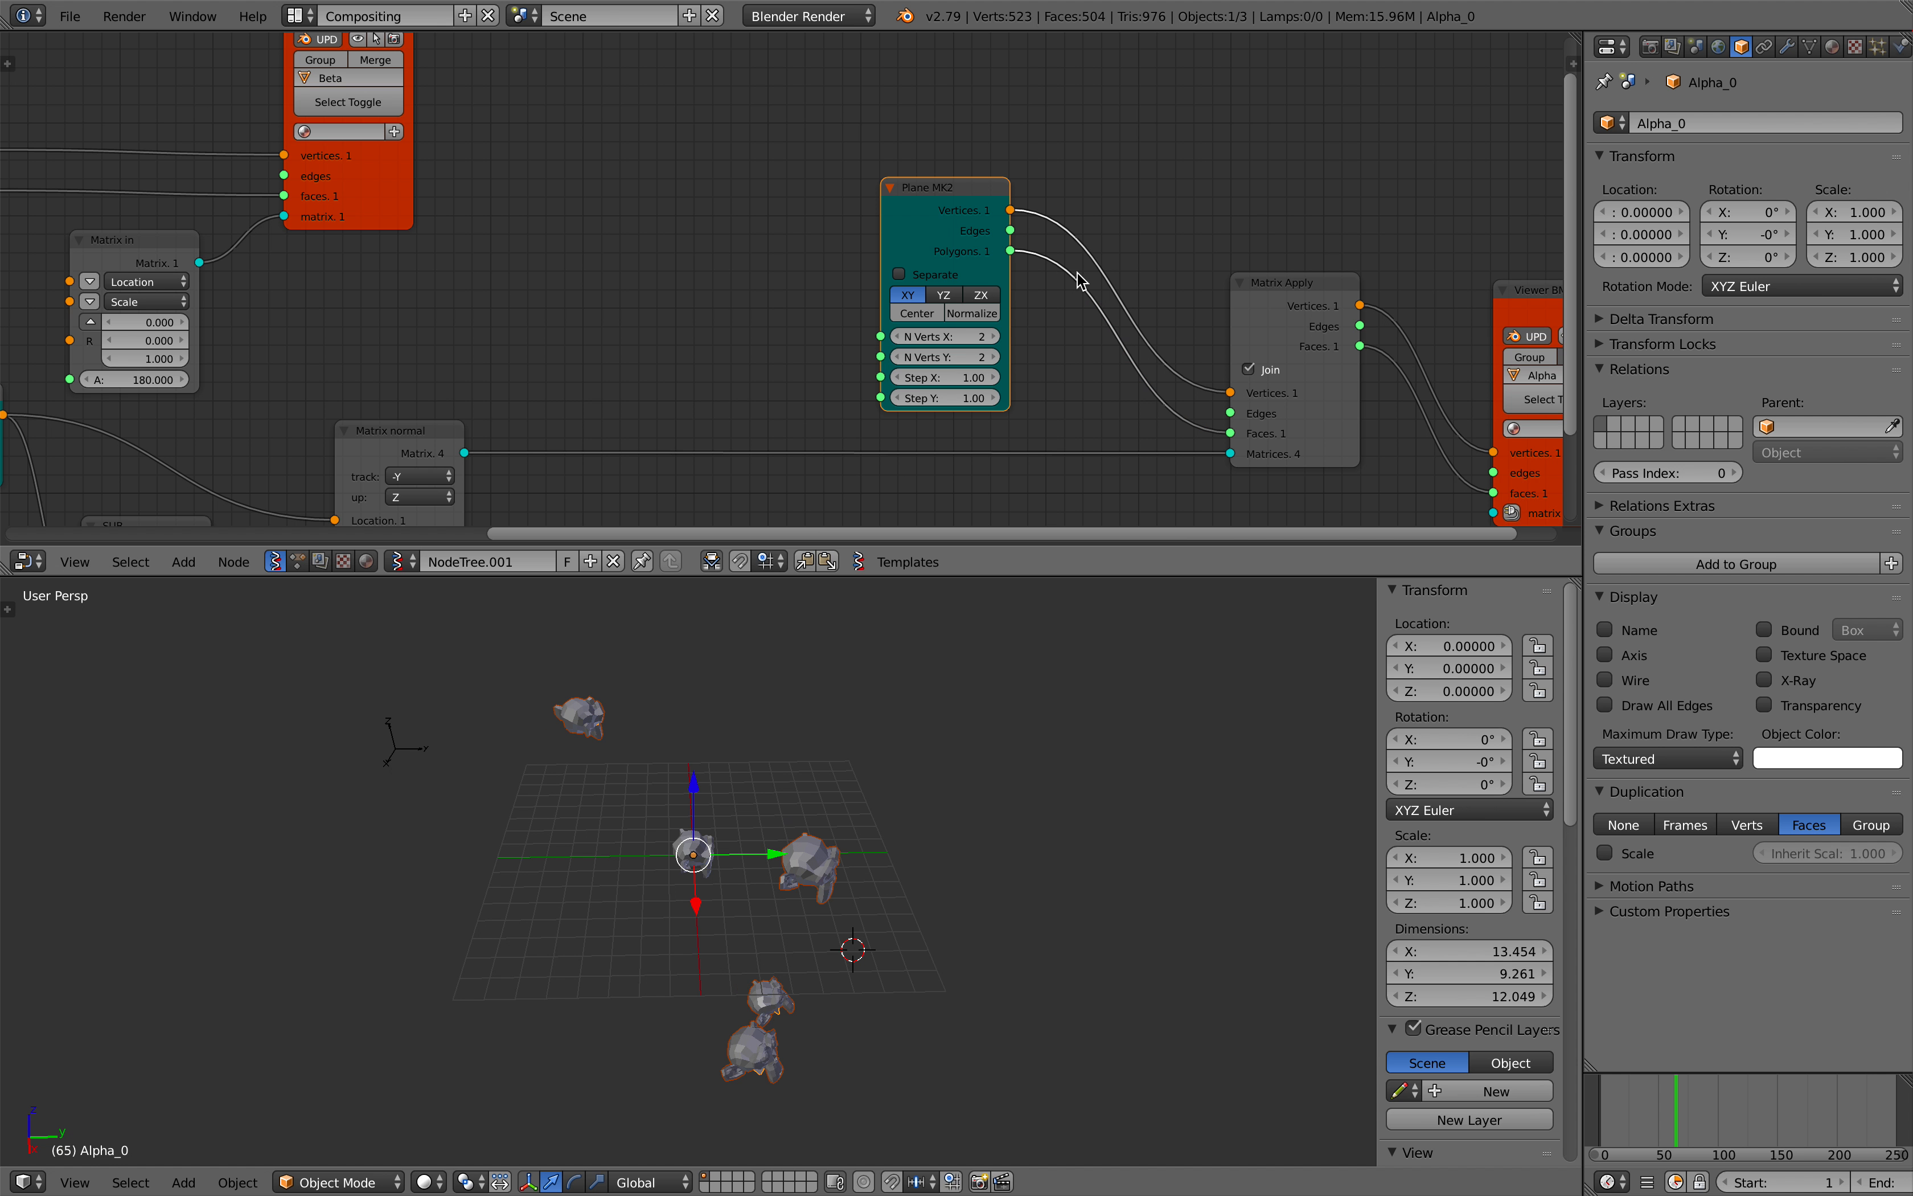
{"action": "middle_click_drag", "start_coordinate": [893, 673], "coordinate": [784, 801]}
{"action": "middle_click_drag", "start_coordinate": [222, 411], "coordinate": [482, 423]}
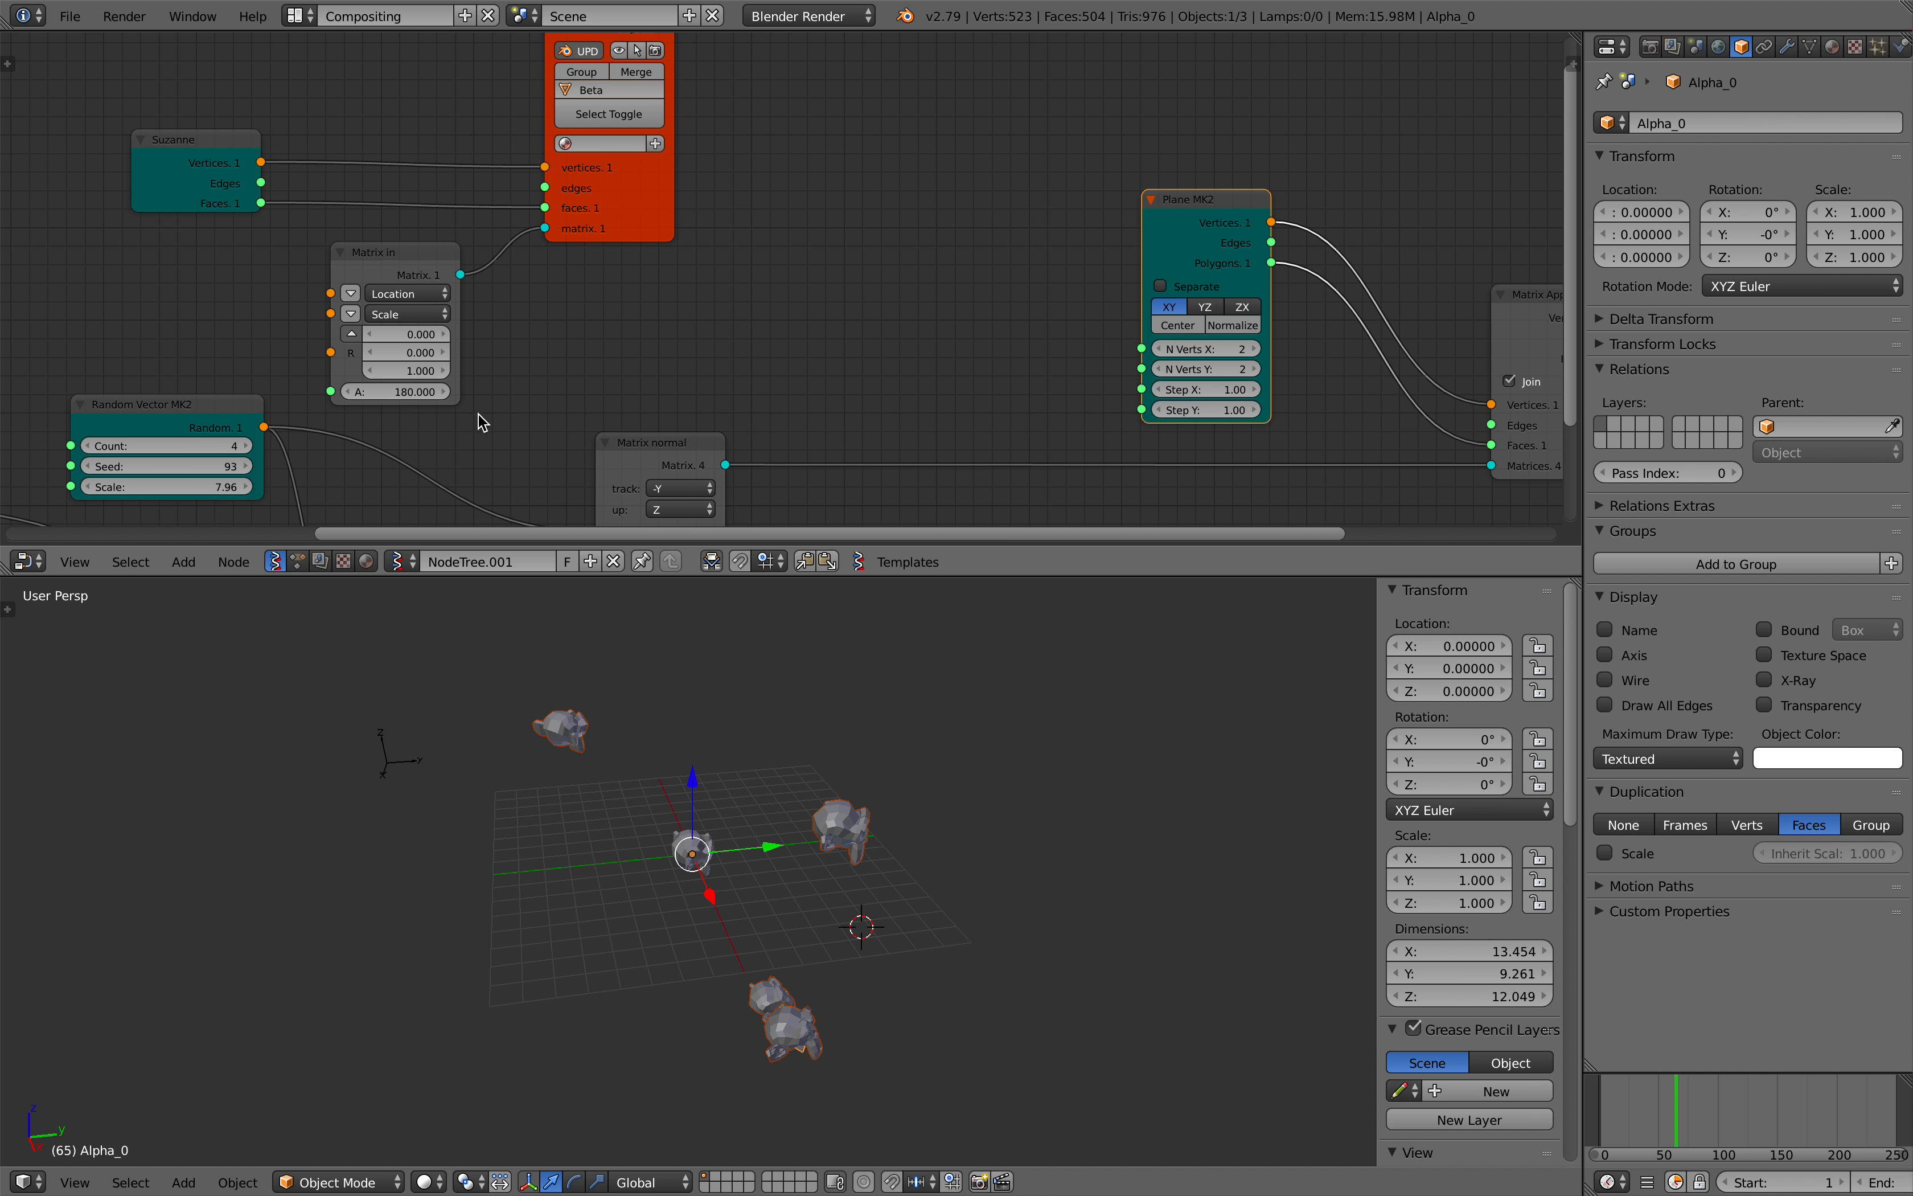
Step: Set the Matrix in node's angle to 0 and save over the existing matrix_normal_demo_002.blend file
{"action": "middle_click_drag", "start_coordinate": [585, 847], "coordinate": [639, 873]}
{"action": "key", "text": "ctrl+s"}
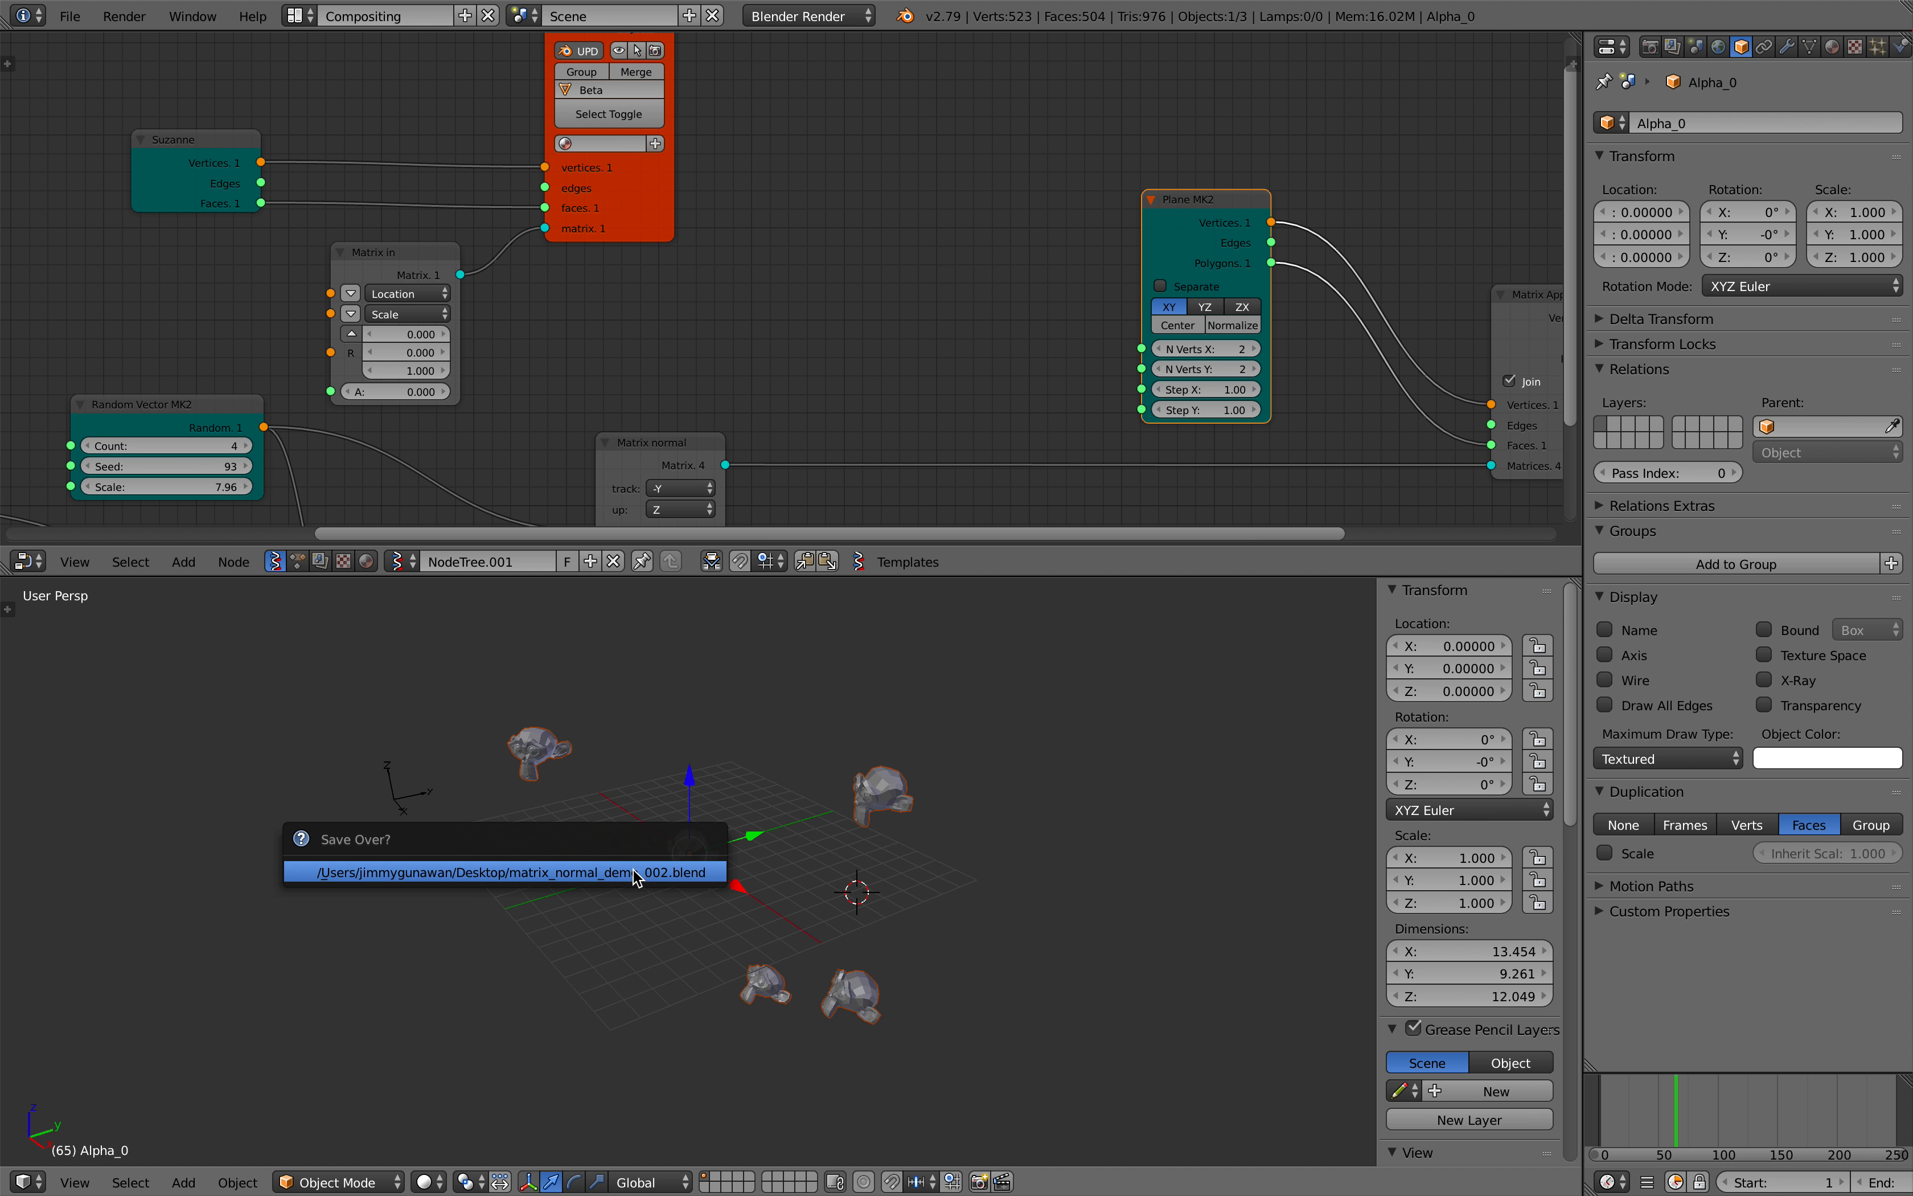
{"action": "left_click", "coordinate": [639, 873]}
Step: Move the empty to about X 1.17, Y -9.54, Z 4.63 and start the animation playback
{"action": "right_click", "coordinate": [427, 802]}
{"action": "key", "text": "g"}
{"action": "left_click", "coordinate": [533, 826]}
{"action": "key", "text": "alt+a"}
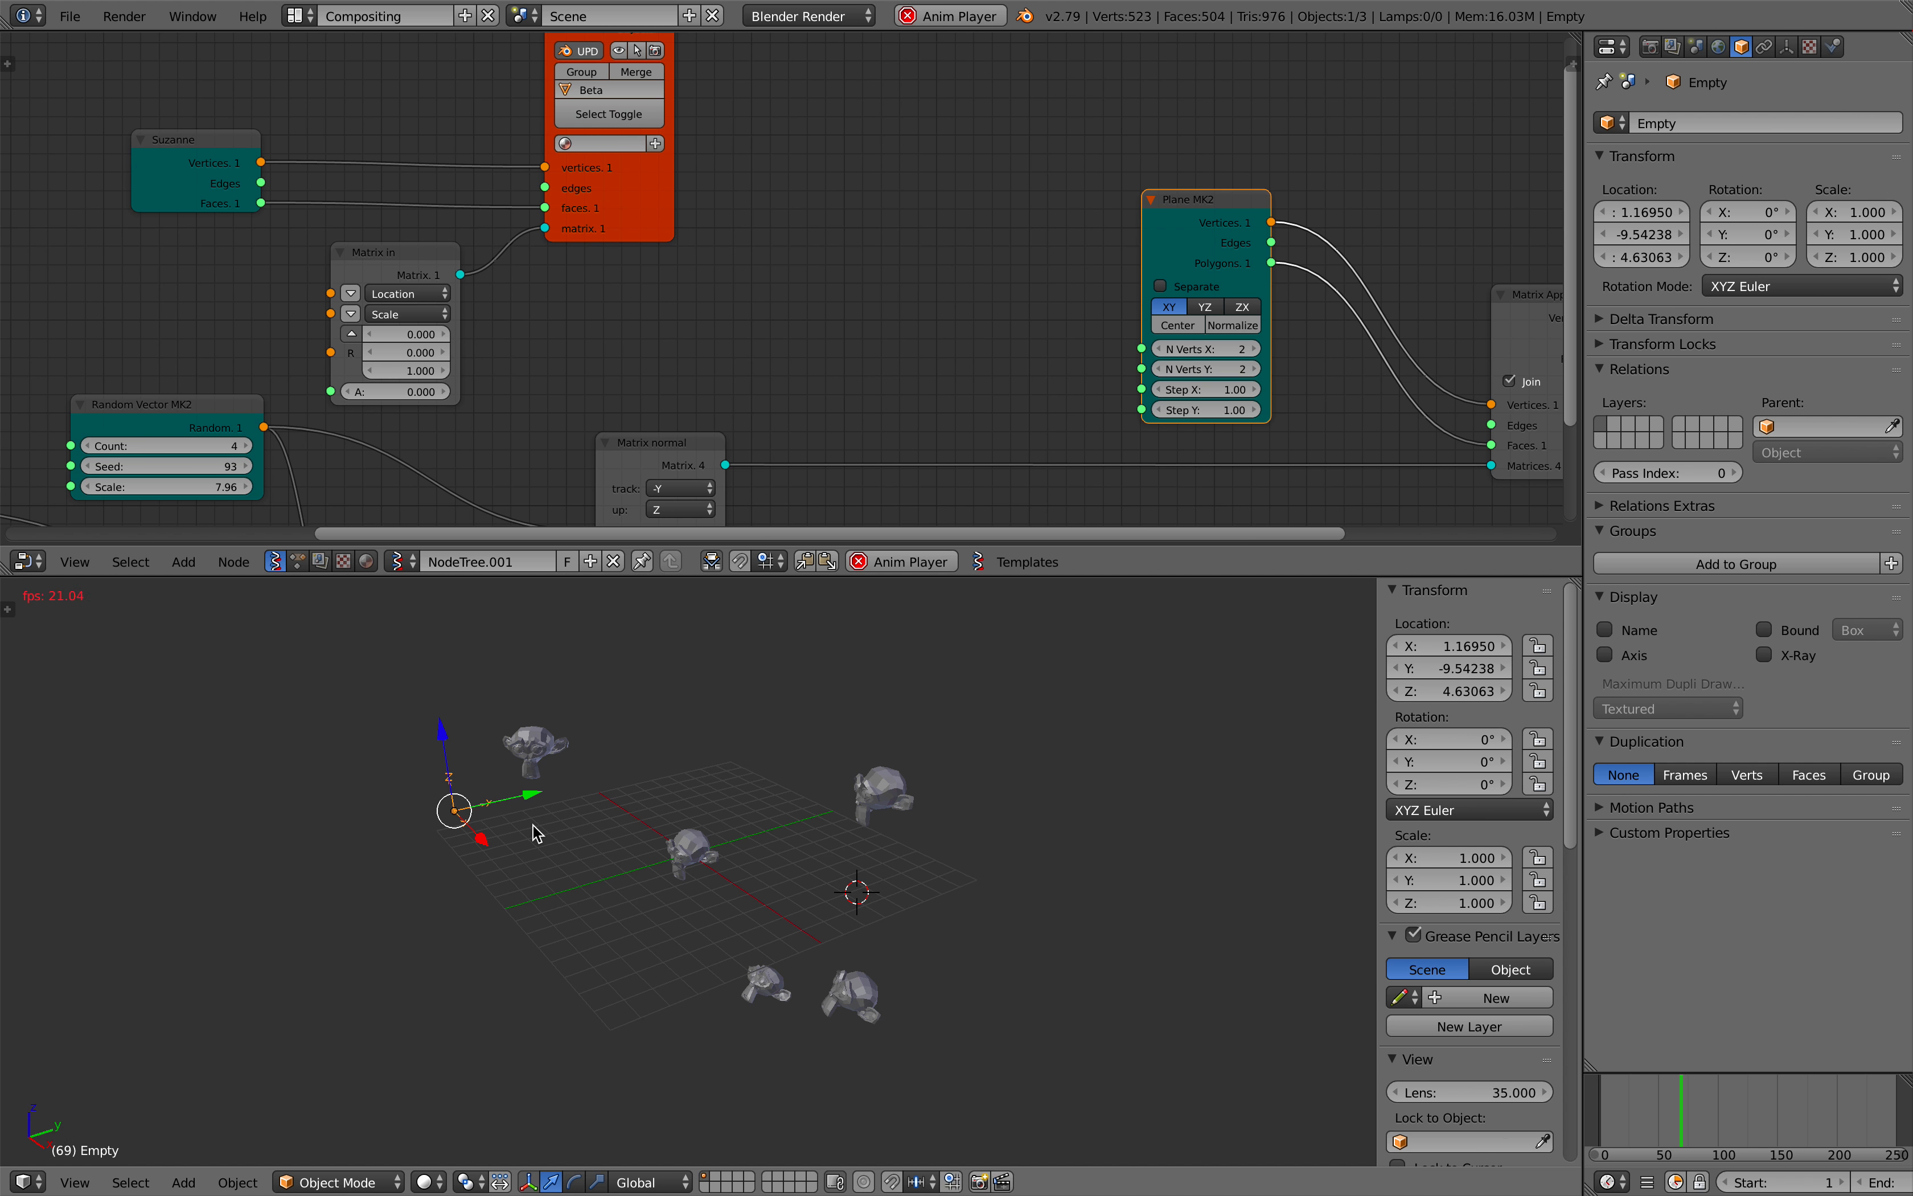
Step: Move the empty across the scene to about X -4.67, Y 5.30, Z 1.95 and save over the existing file
{"action": "middle_click_drag", "start_coordinate": [773, 850], "coordinate": [686, 834]}
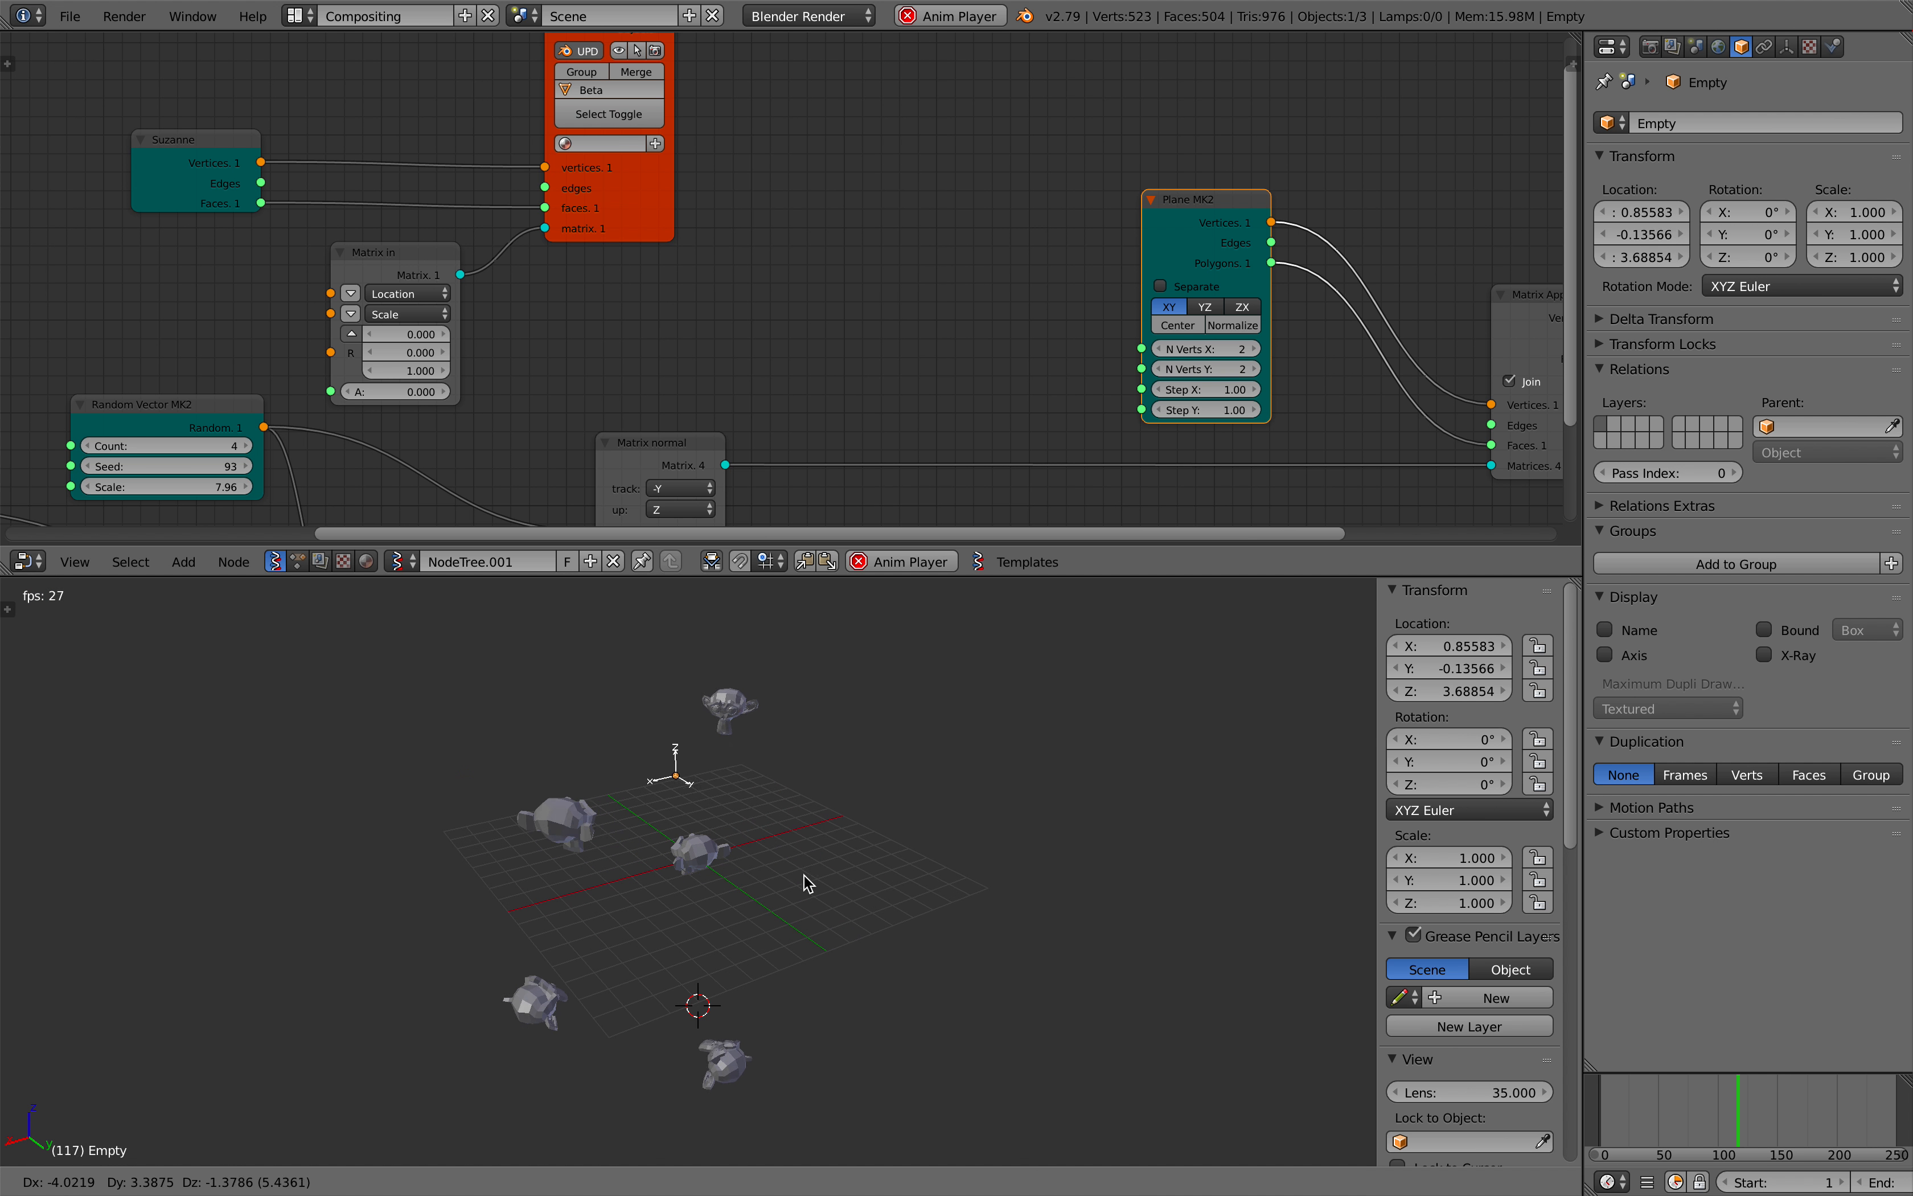
{"action": "middle_click_drag", "start_coordinate": [1024, 888], "coordinate": [843, 917]}
{"action": "key", "text": "g"}
{"action": "left_click", "coordinate": [841, 909]}
{"action": "key", "text": "ctrl+s"}
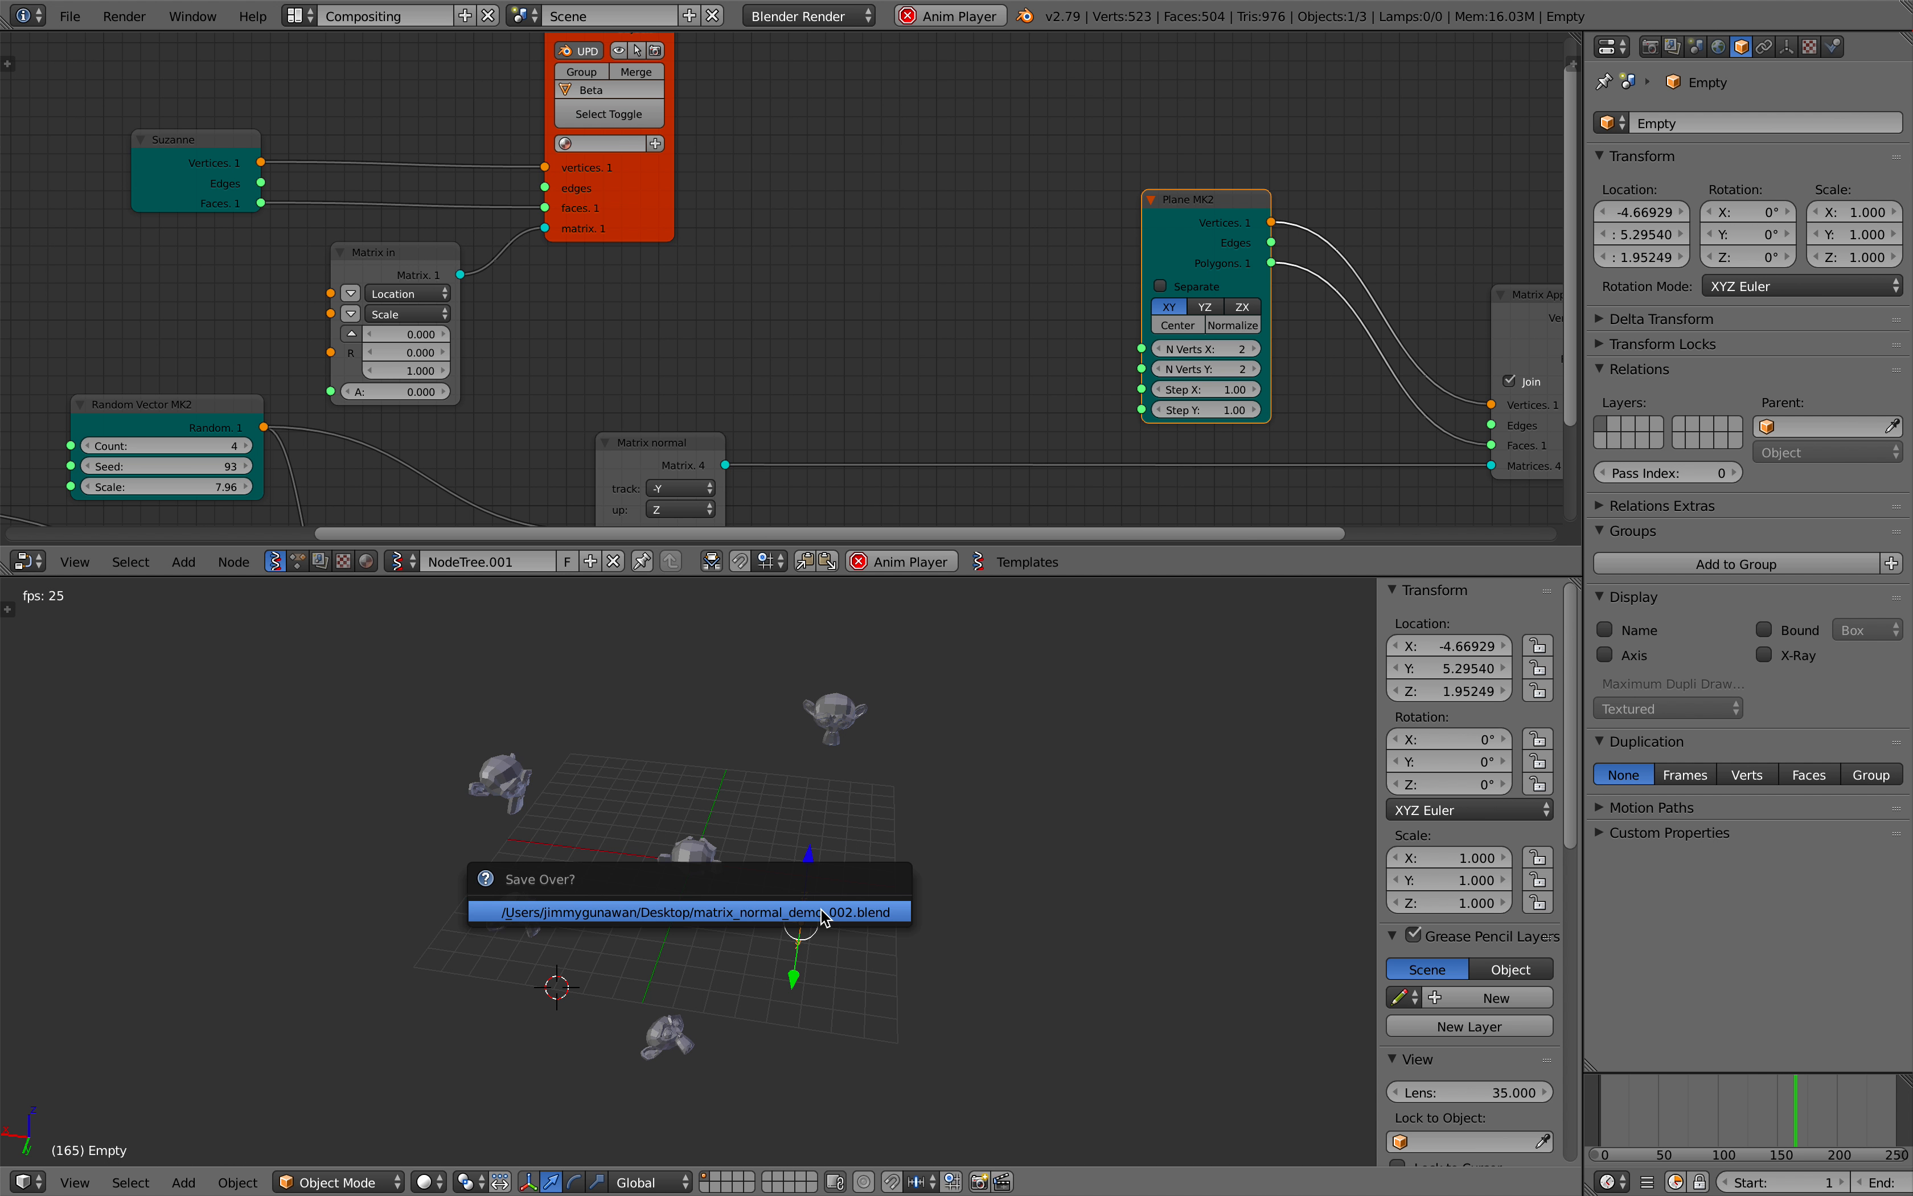
{"action": "left_click", "coordinate": [841, 910]}
{"action": "scroll", "coordinate": [841, 910], "scroll_direction": "up", "scroll_amount": 3}
{"action": "right_click", "coordinate": [739, 864]}
{"action": "key", "text": "s"}
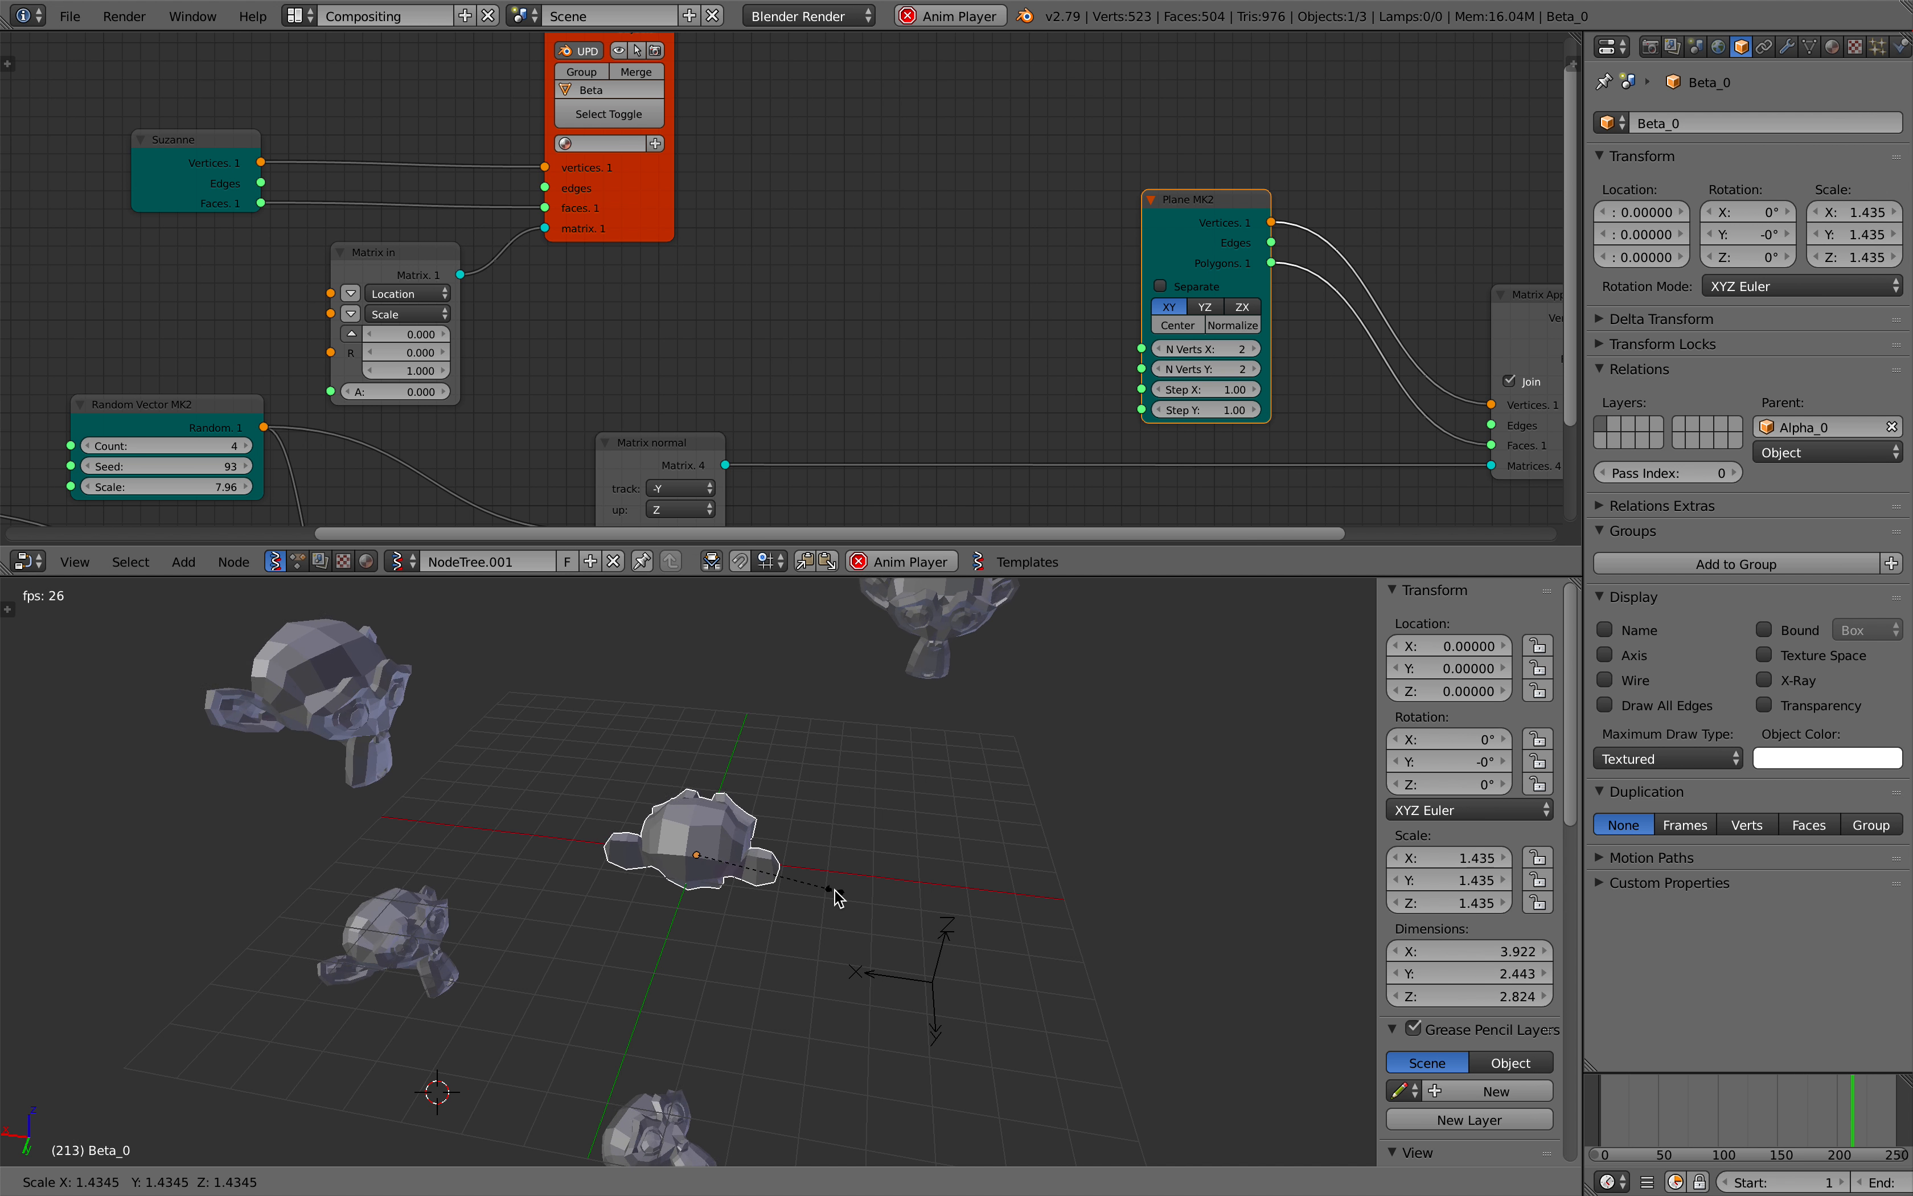
{"action": "right_click", "coordinate": [835, 892]}
{"action": "scroll", "coordinate": [818, 859], "scroll_direction": "down", "scroll_amount": 2}
Step: Save over the existing file and set all three scale values of the Matrix in node to 1.084
{"action": "key", "text": "ctrl+s"}
{"action": "left_click", "coordinate": [837, 870]}
{"action": "scroll", "coordinate": [481, 411], "scroll_direction": "down", "scroll_amount": 1}
{"action": "middle_click_drag", "start_coordinate": [480, 410], "coordinate": [506, 400]}
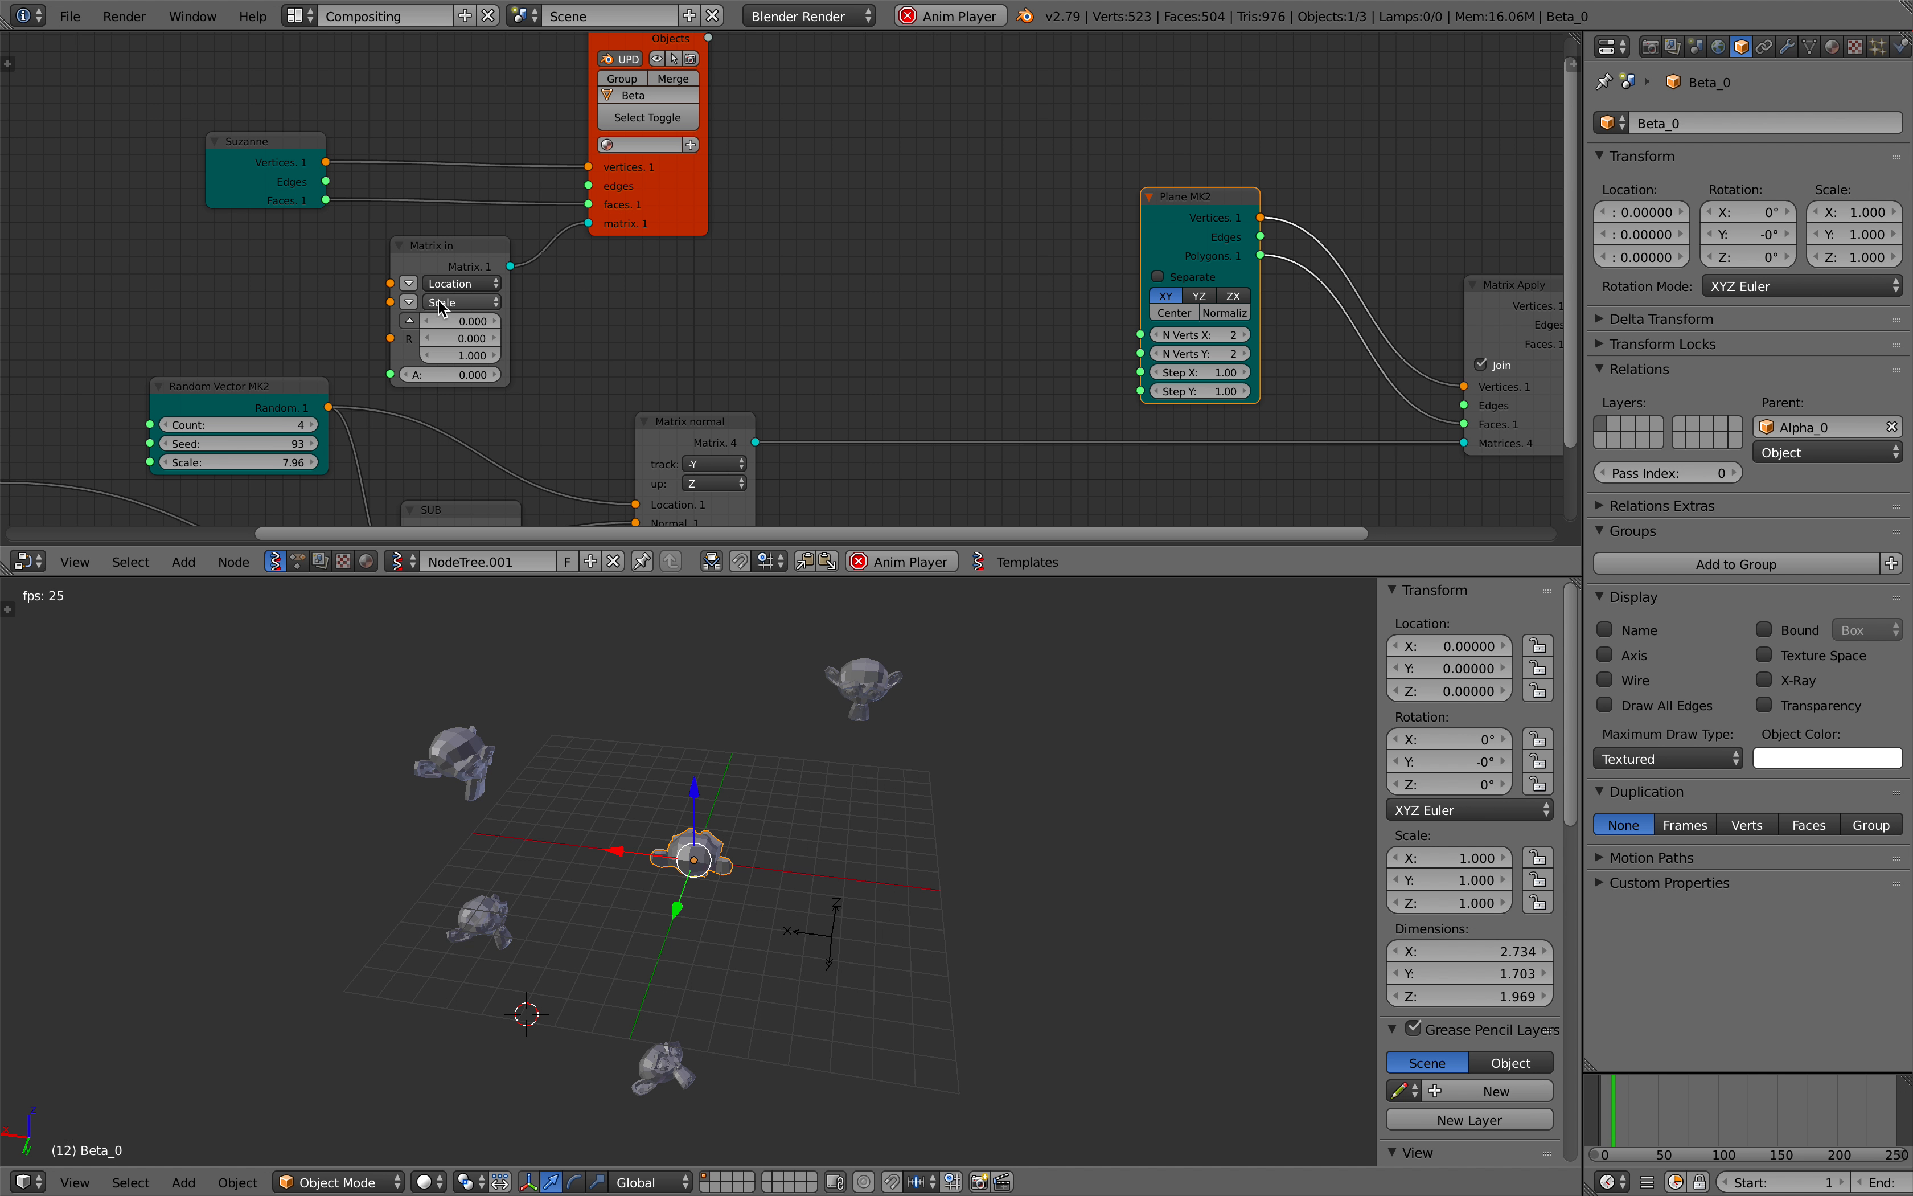
{"action": "left_click_drag", "start_coordinate": [443, 257], "coordinate": [507, 289]}
{"action": "scroll", "coordinate": [510, 285], "scroll_direction": "down", "scroll_amount": 3}
{"action": "middle_click_drag", "start_coordinate": [526, 246], "coordinate": [474, 353]}
Step: Move the Suzanne, Matrix in and Beta Viewer BMesh nodes together, up and away from the Random Vector MK2 node
{"action": "key", "text": "a"}
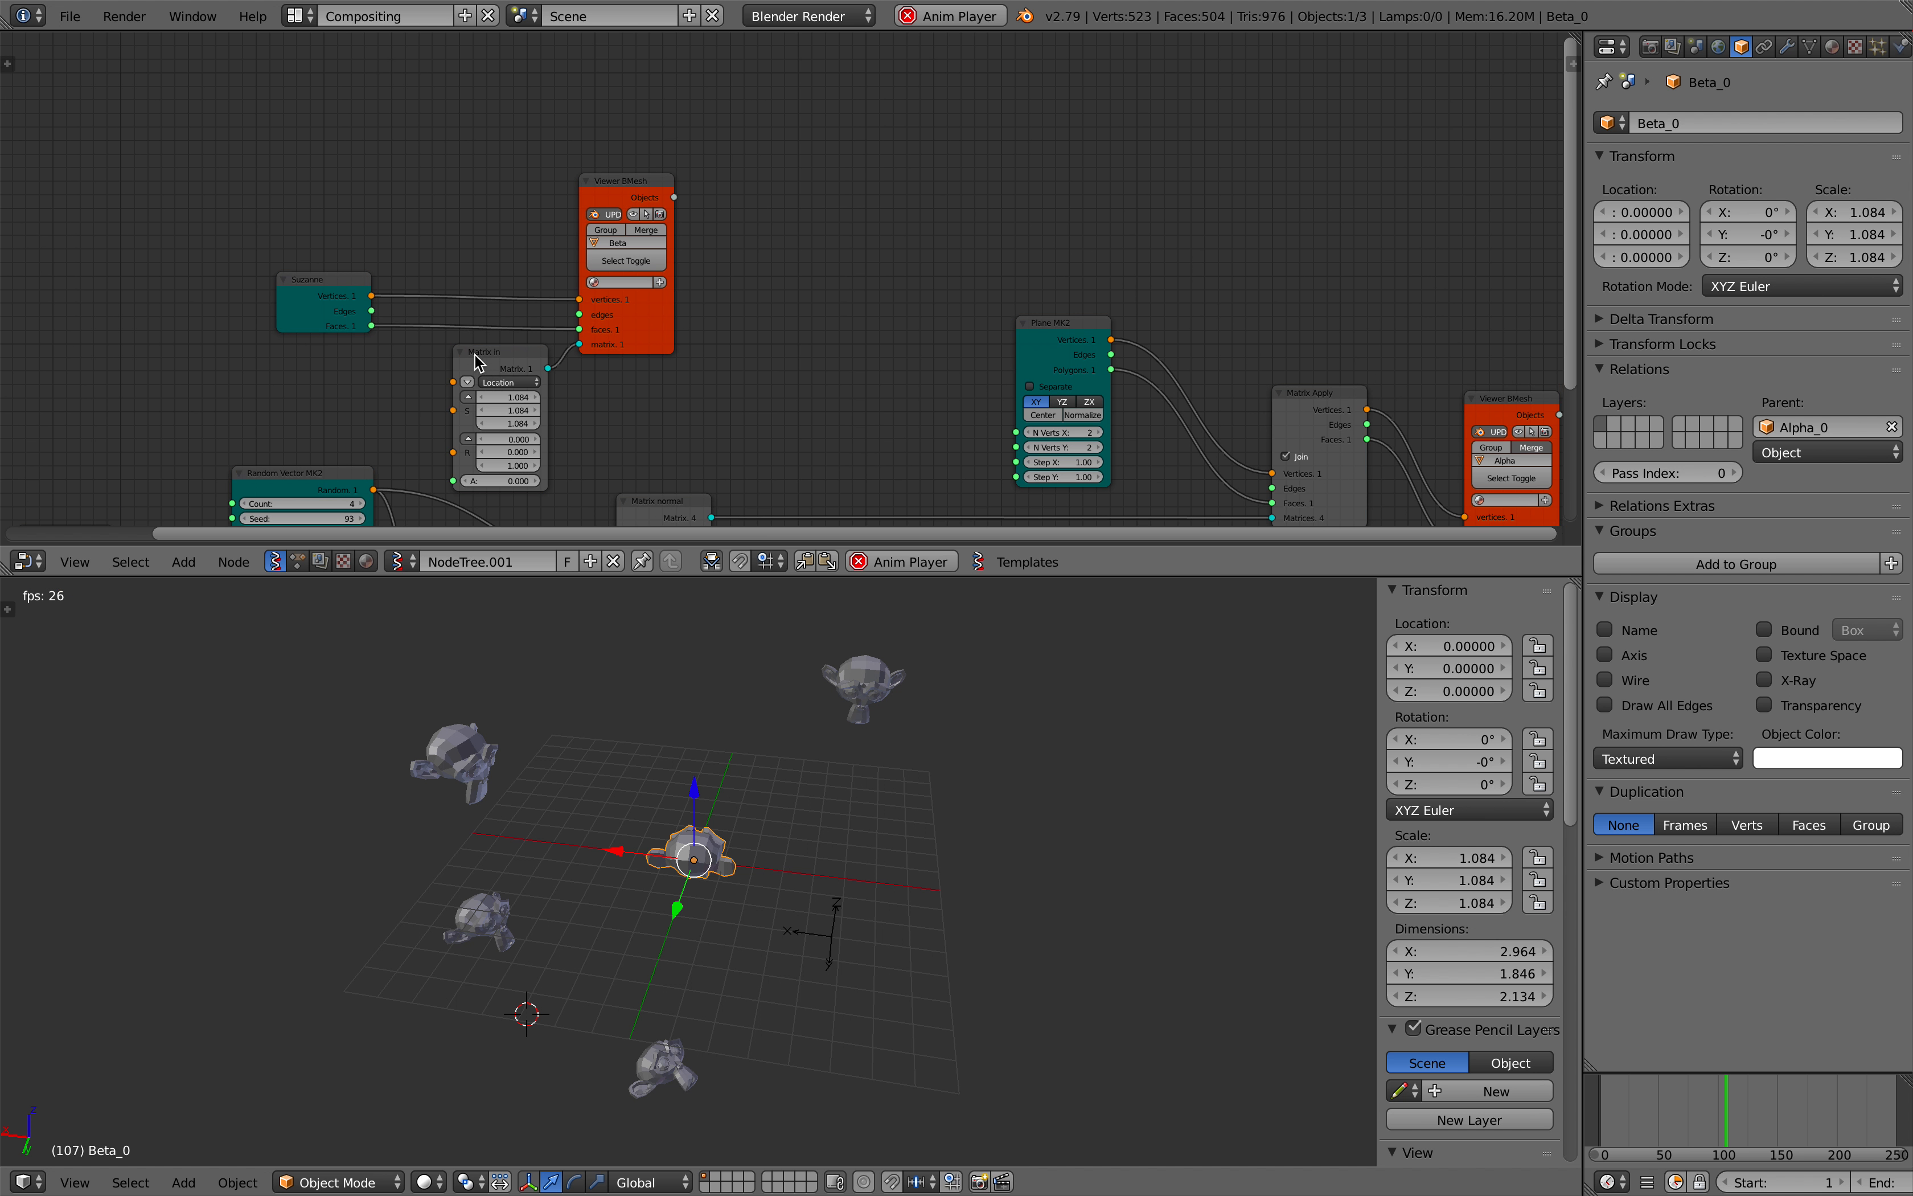
{"action": "left_click_drag", "start_coordinate": [501, 306], "coordinate": [721, 472]}
{"action": "key", "text": "g"}
{"action": "left_click", "coordinate": [905, 350]}
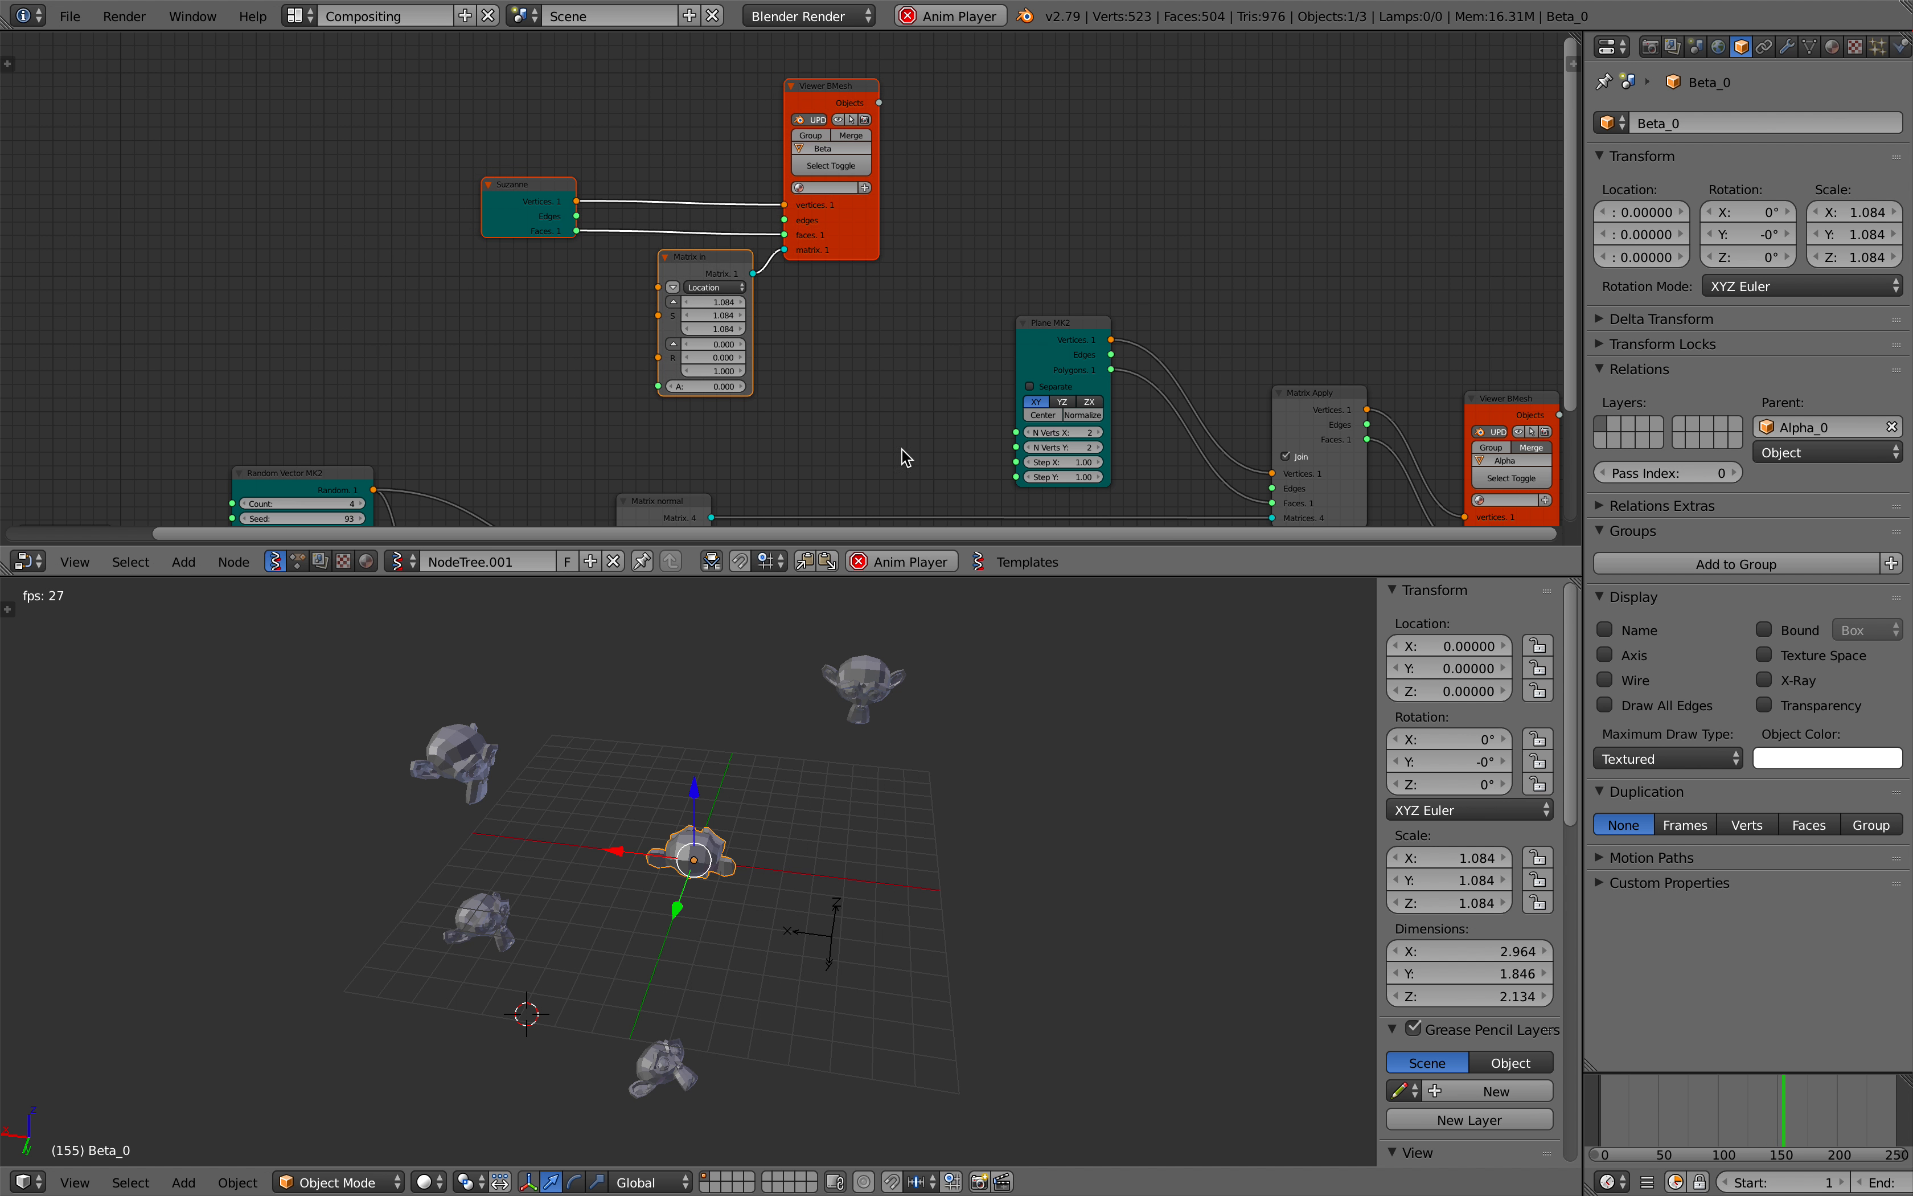
Step: Enlarge the node editor area over the 3D view and save over the existing file
{"action": "left_click_drag", "start_coordinate": [967, 576], "coordinate": [955, 706]}
{"action": "middle_click_drag", "start_coordinate": [699, 466], "coordinate": [691, 387]}
{"action": "scroll", "coordinate": [633, 292], "scroll_direction": "up", "scroll_amount": 1}
{"action": "left_click_drag", "start_coordinate": [516, 171], "coordinate": [516, 148]}
{"action": "key", "text": "ctrl+s"}
{"action": "left_click", "coordinate": [515, 147]}
Step: Rearrange the Suzanne and Matrix in nodes so they sit clear of each other beside the Beta Viewer BMesh node
{"action": "key", "text": "g"}
{"action": "left_click_drag", "start_coordinate": [587, 91], "coordinate": [611, 100]}
{"action": "left_click_drag", "start_coordinate": [666, 231], "coordinate": [612, 194]}
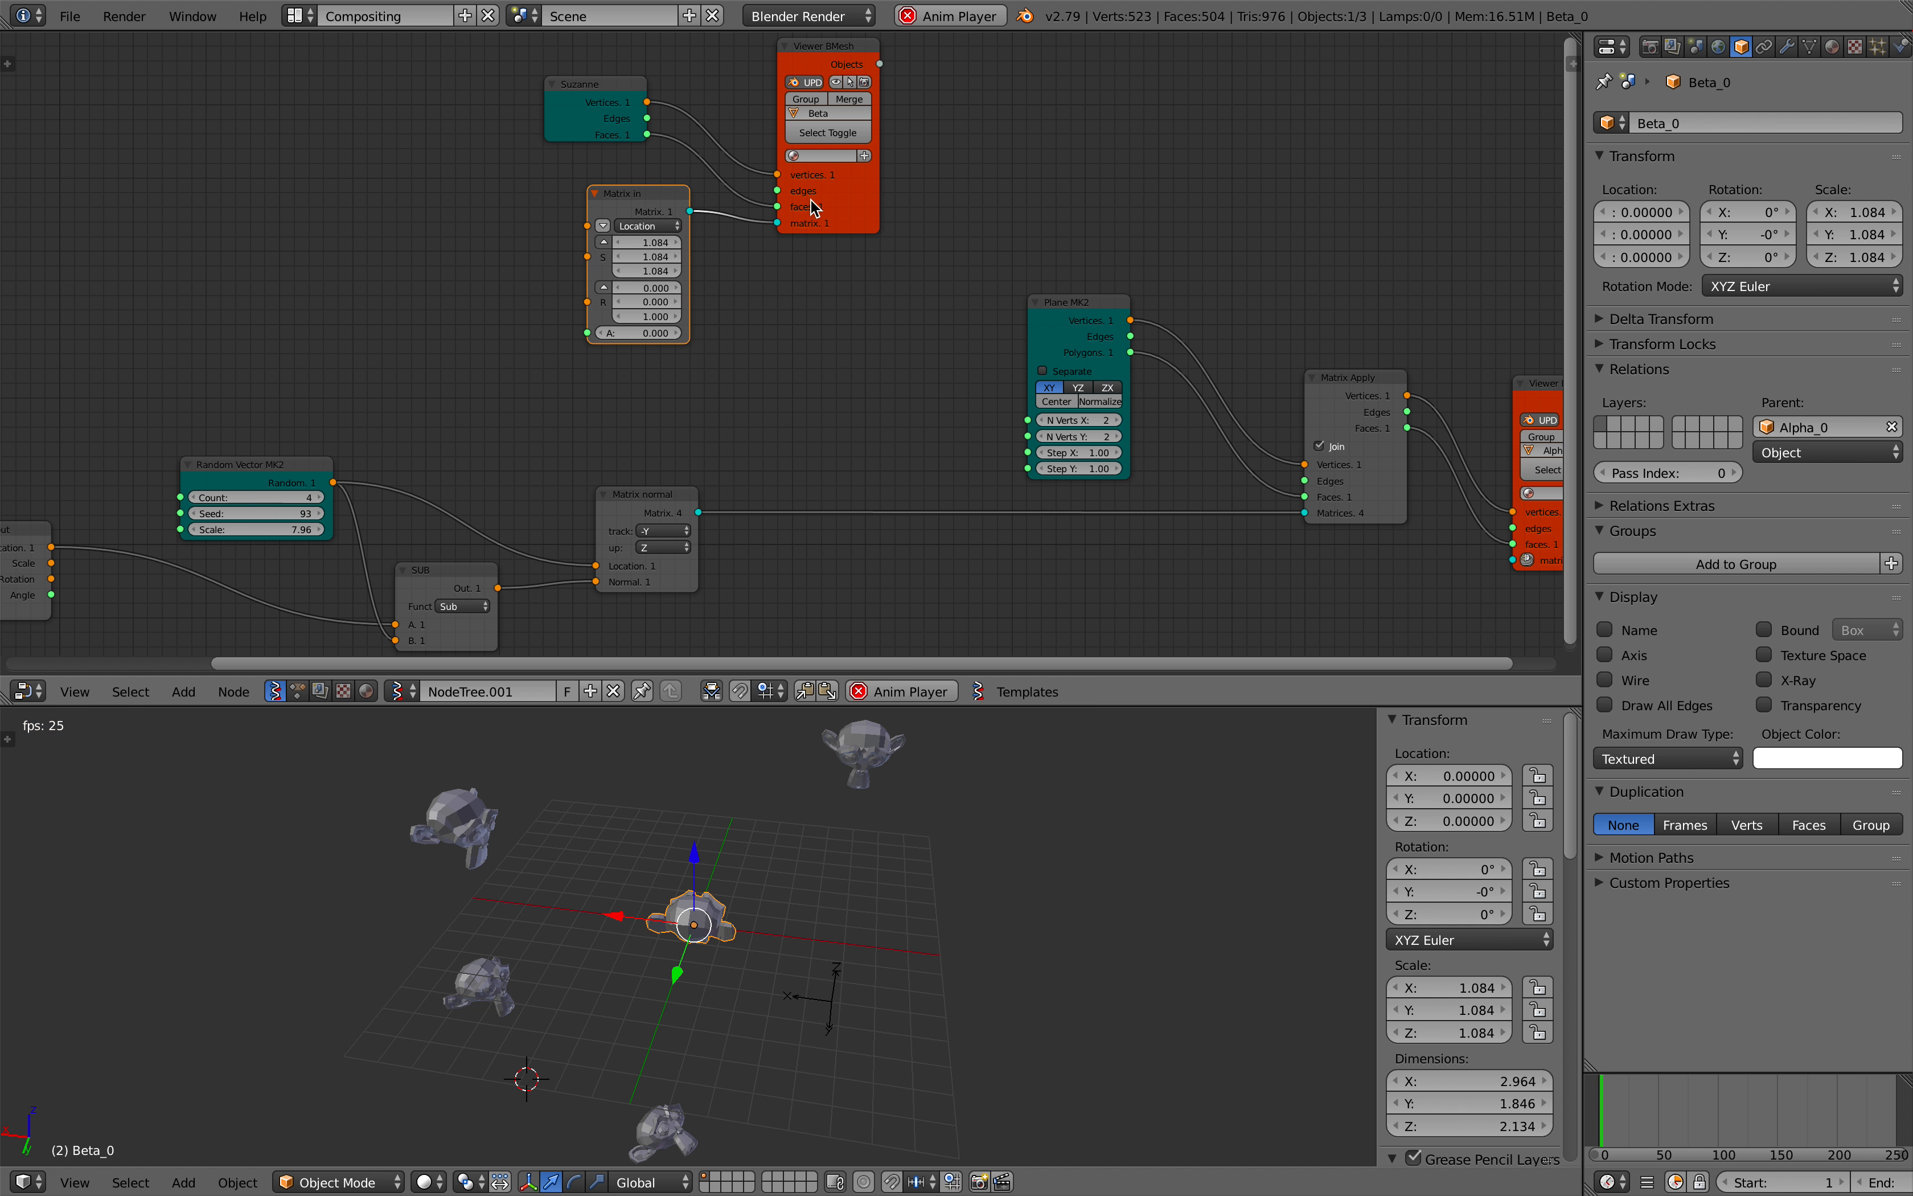
{"action": "left_click_drag", "start_coordinate": [802, 210], "coordinate": [765, 207]}
Step: Reposition the green Objects in node at the start of the chain, ahead of the Matrix out node
{"action": "middle_click_drag", "start_coordinate": [822, 876], "coordinate": [759, 897]}
{"action": "scroll", "coordinate": [580, 567], "scroll_direction": "down", "scroll_amount": 3}
{"action": "middle_click_drag", "start_coordinate": [617, 452], "coordinate": [790, 256]}
{"action": "scroll", "coordinate": [470, 360], "scroll_direction": "up", "scroll_amount": 2}
{"action": "middle_click_drag", "start_coordinate": [469, 360], "coordinate": [650, 407]}
{"action": "left_click_drag", "start_coordinate": [281, 352], "coordinate": [268, 365]}
{"action": "middle_click_drag", "start_coordinate": [269, 365], "coordinate": [516, 322]}
{"action": "scroll", "coordinate": [512, 323], "scroll_direction": "up", "scroll_amount": 1}
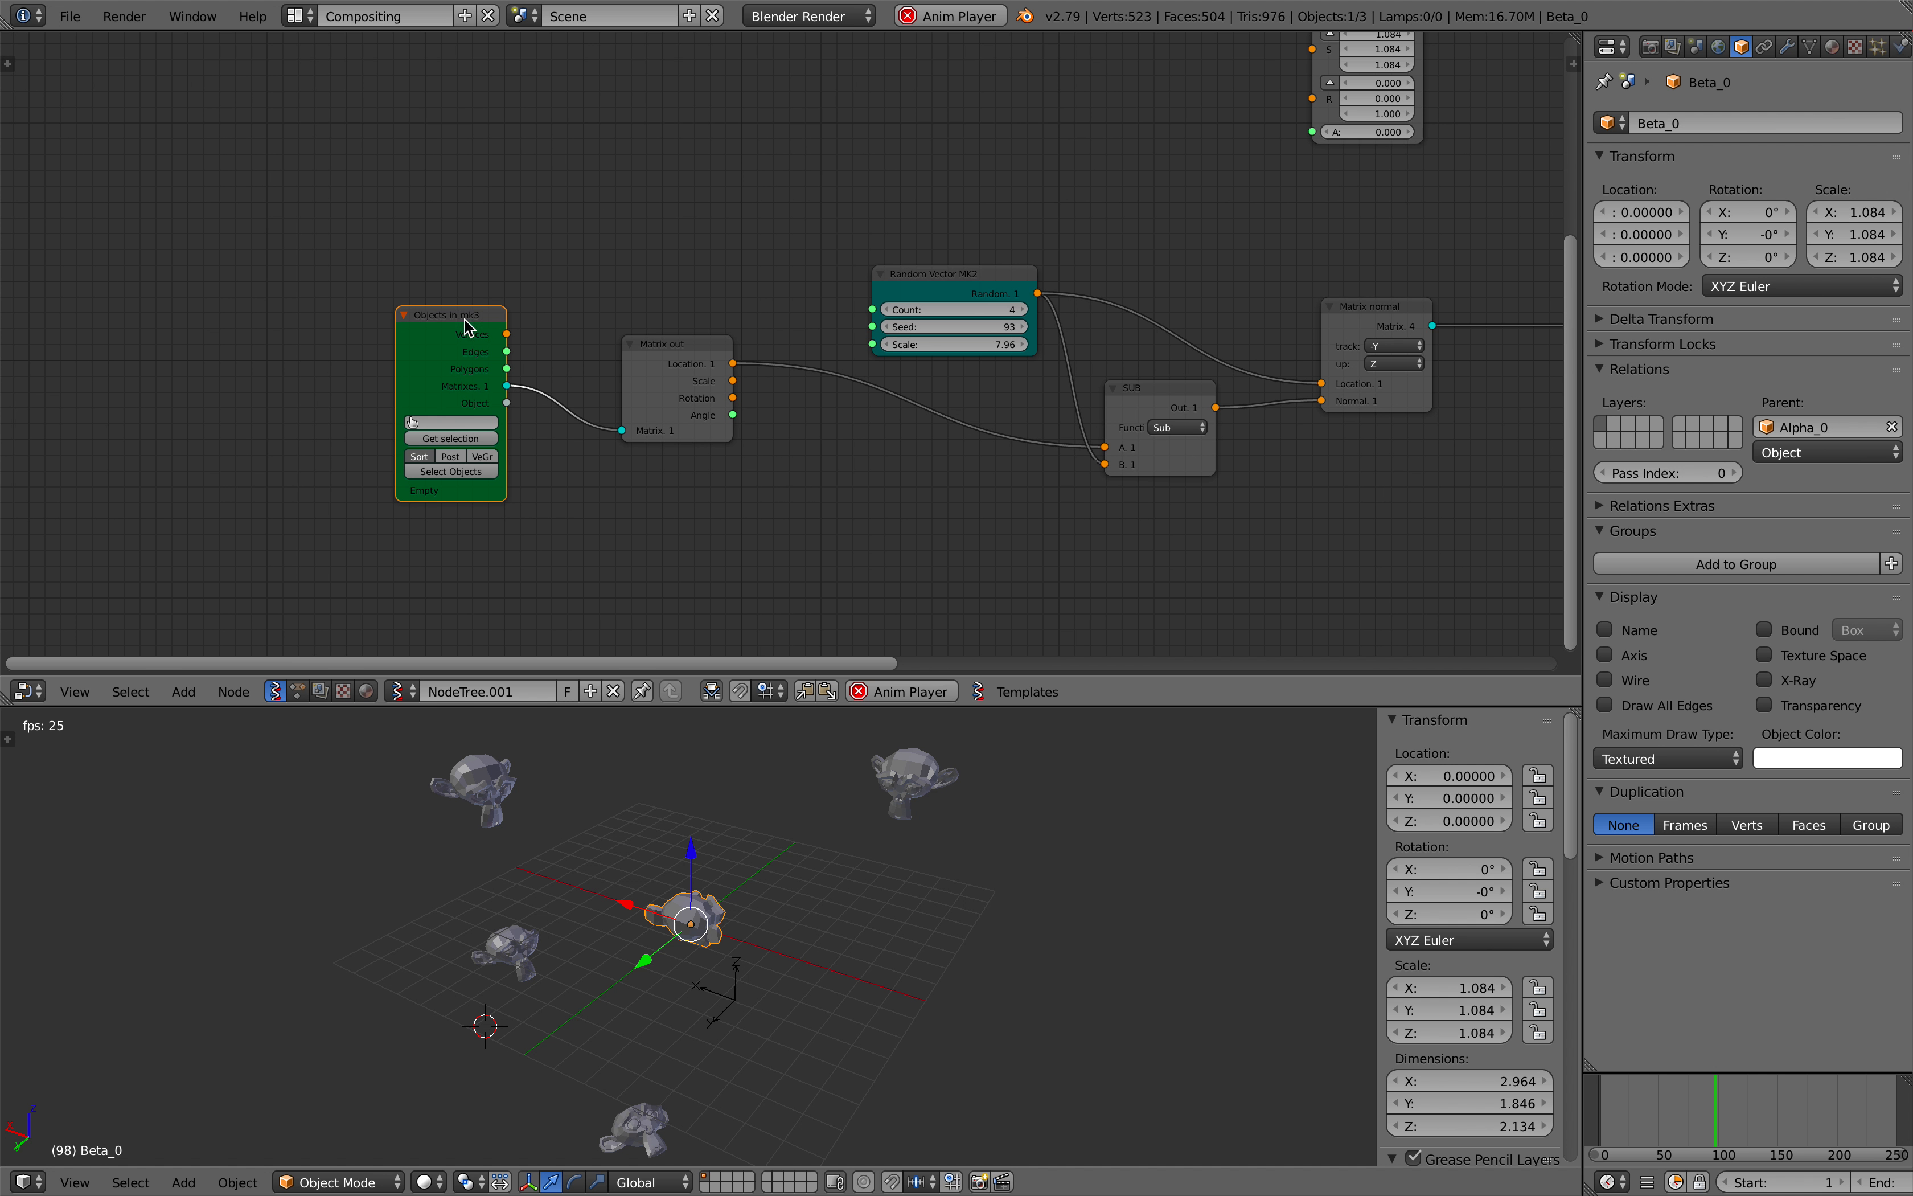
Step: Move the empty to about X -9.81, Y 1.27, Z 2.92 and save over the existing file
{"action": "right_click_drag", "start_coordinate": [740, 1000], "coordinate": [1003, 966]}
{"action": "left_click", "coordinate": [1013, 948]}
{"action": "key", "text": "ctrl+s"}
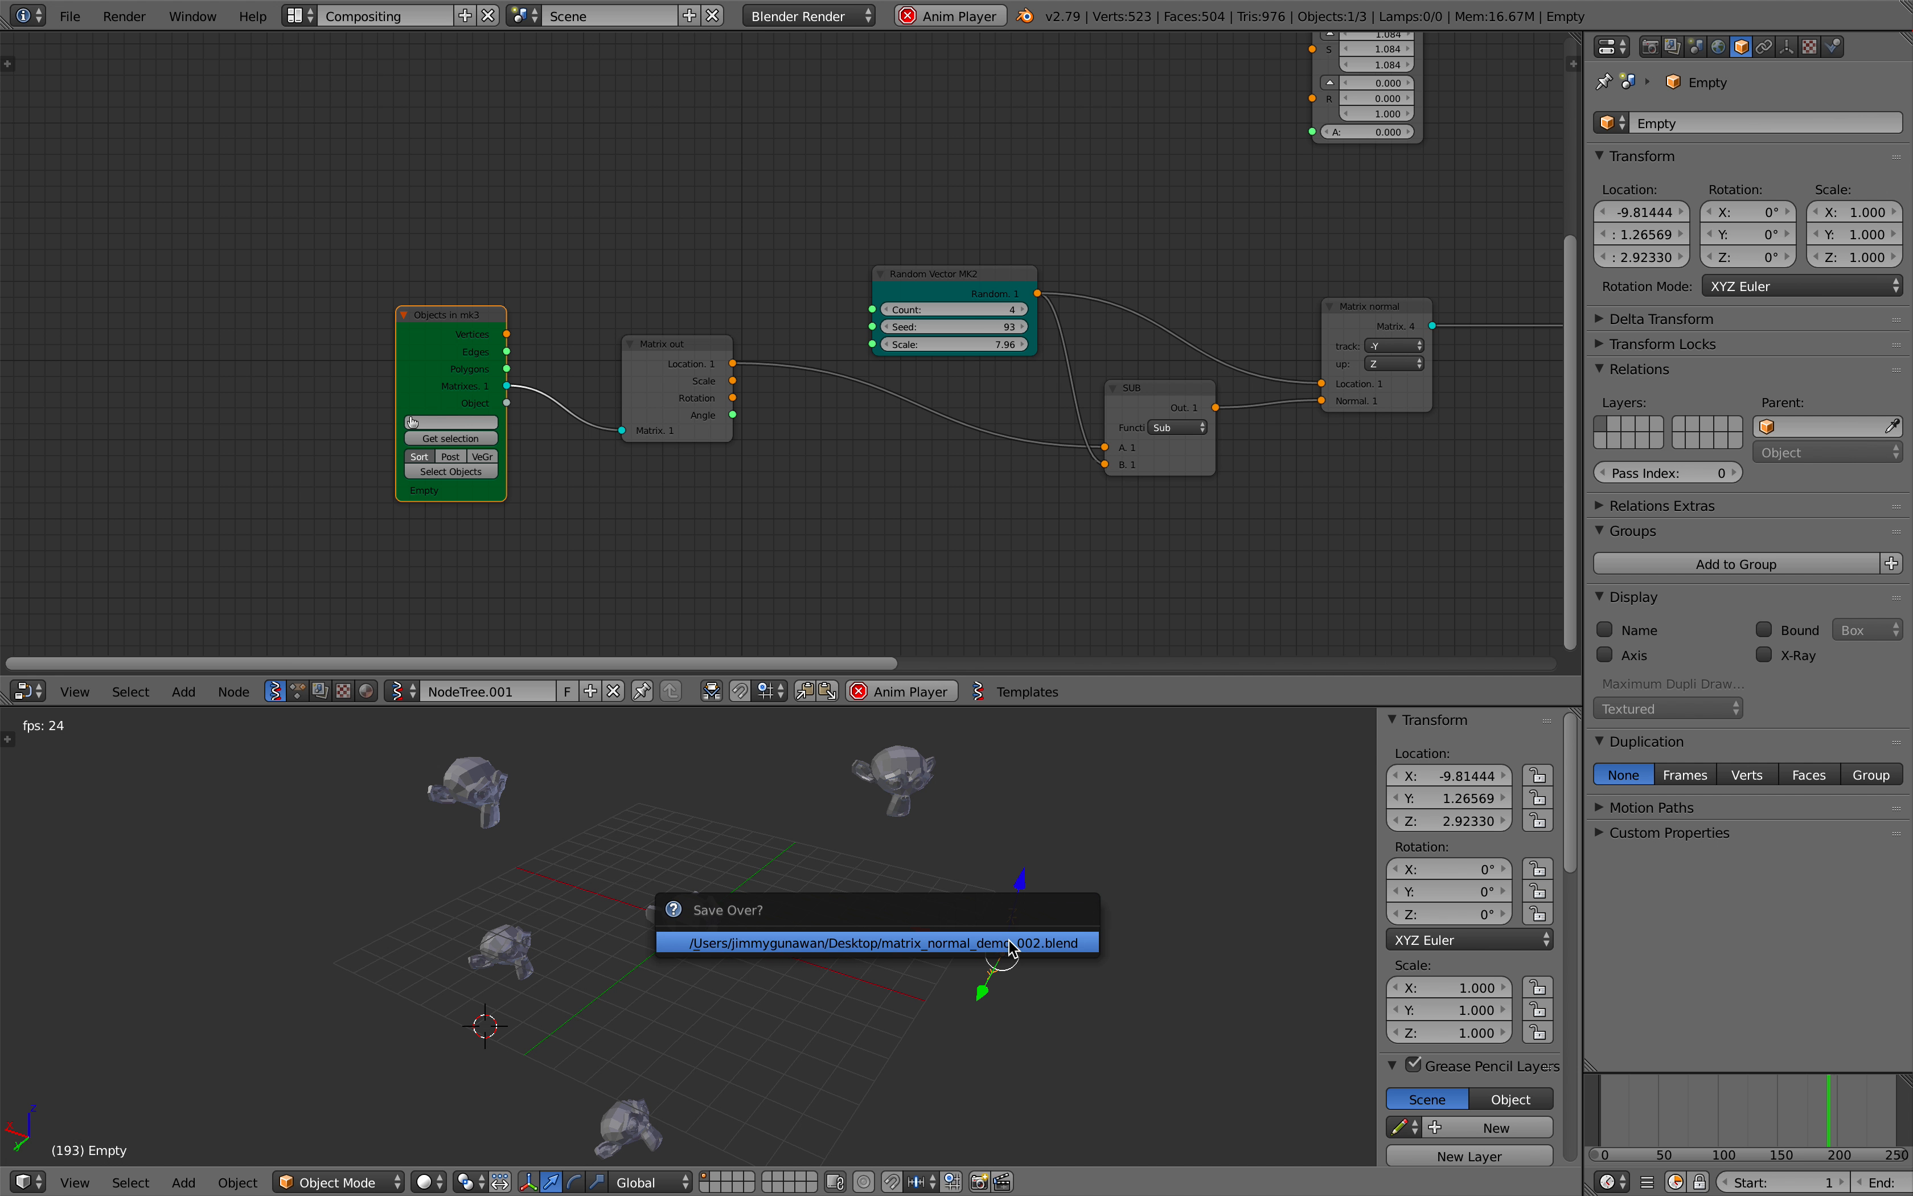
{"action": "left_click", "coordinate": [1011, 948]}
Step: Tidy the layout of the Matrix out, Matrix normal, Random Vector MK2 and SUB nodes
{"action": "middle_click_drag", "start_coordinate": [405, 307], "coordinate": [271, 314]}
{"action": "left_click_drag", "start_coordinate": [535, 362], "coordinate": [528, 389]}
{"action": "middle_click_drag", "start_coordinate": [643, 360], "coordinate": [449, 412]}
{"action": "scroll", "coordinate": [743, 357], "scroll_direction": "up", "scroll_amount": 1}
{"action": "middle_click_drag", "start_coordinate": [781, 356], "coordinate": [580, 345]}
{"action": "left_click_drag", "start_coordinate": [864, 369], "coordinate": [893, 366]}
{"action": "left_click_drag", "start_coordinate": [479, 316], "coordinate": [489, 276]}
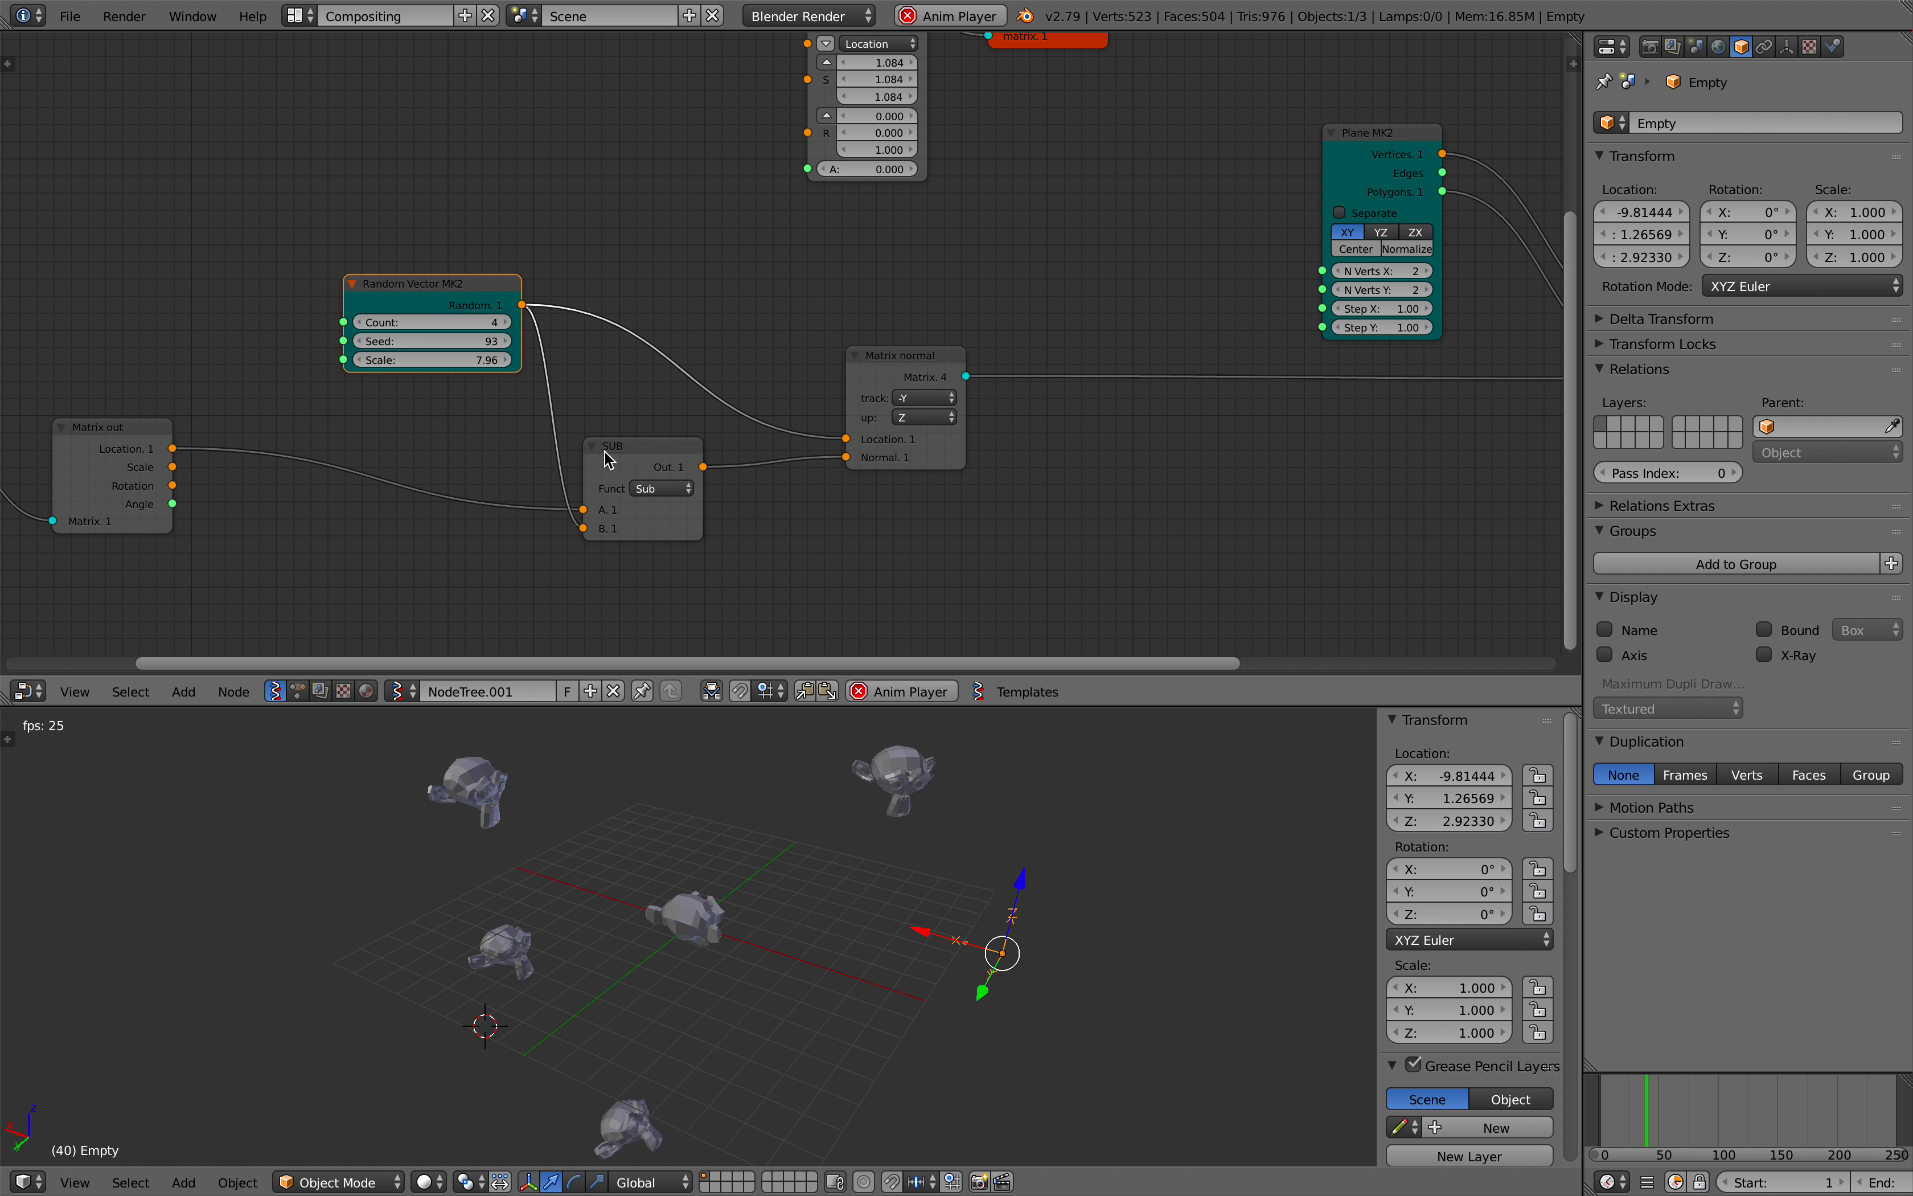
{"action": "left_click_drag", "start_coordinate": [603, 454], "coordinate": [617, 463]}
Step: Set the Random Vector MK2 node's seed to 175 and save over the existing file
{"action": "middle_click_drag", "start_coordinate": [614, 459], "coordinate": [812, 502]}
{"action": "left_click_drag", "start_coordinate": [600, 344], "coordinate": [639, 371]}
{"action": "scroll", "coordinate": [633, 427], "scroll_direction": "down", "scroll_amount": 1}
{"action": "middle_click_drag", "start_coordinate": [787, 771], "coordinate": [812, 762]}
{"action": "key", "text": "ctrl+s"}
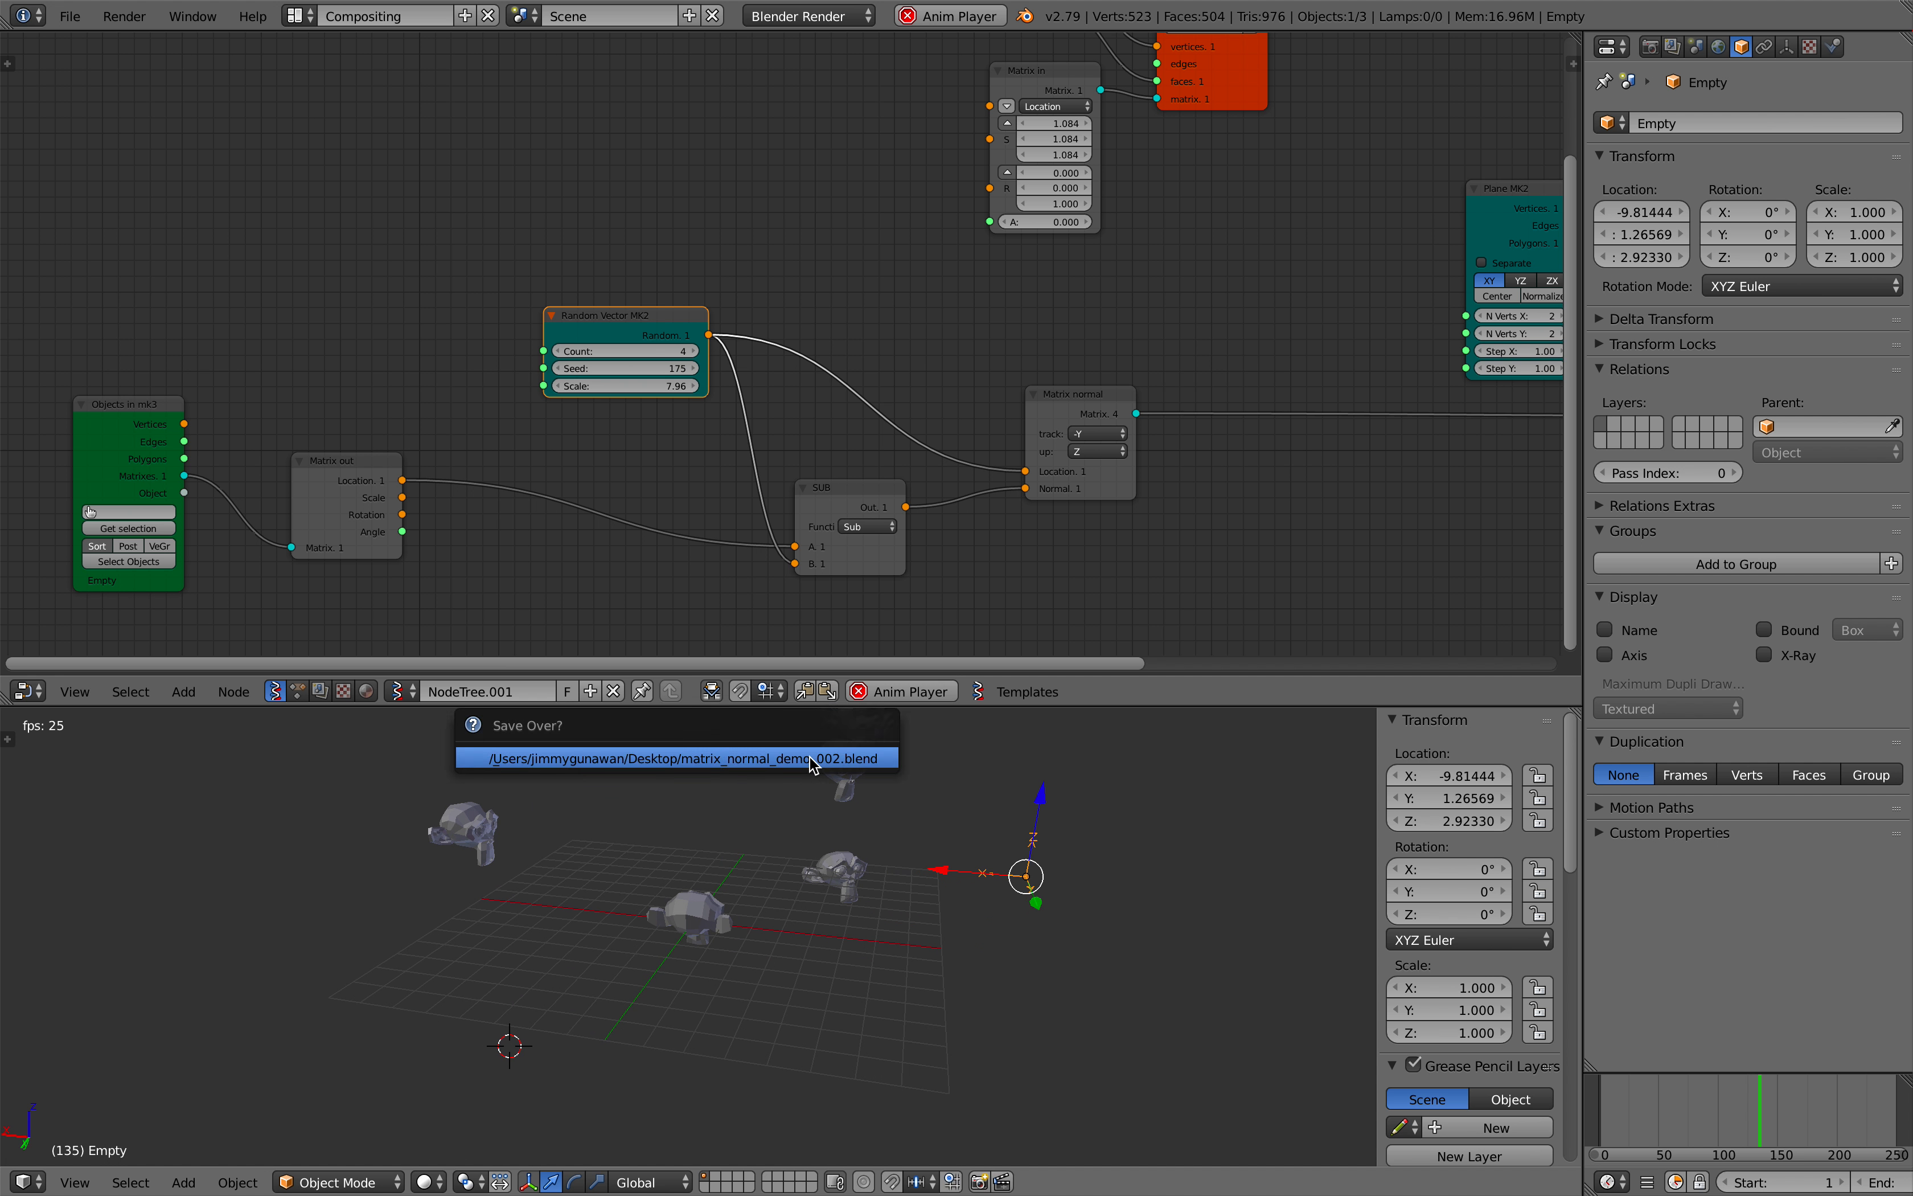